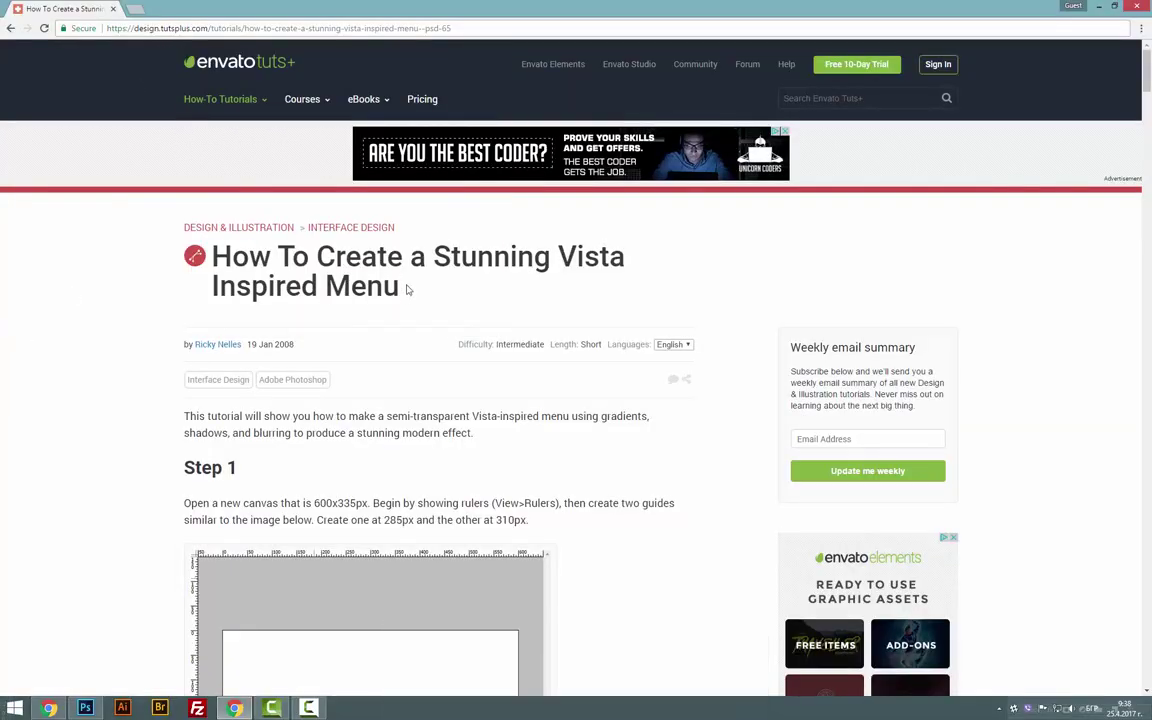
- Review the Vista-inspired menu tutorial page from its title through the steps to the conclusion image
left_click_drag(405, 289, 205, 257)
scroll(145, 339, "down", 2)
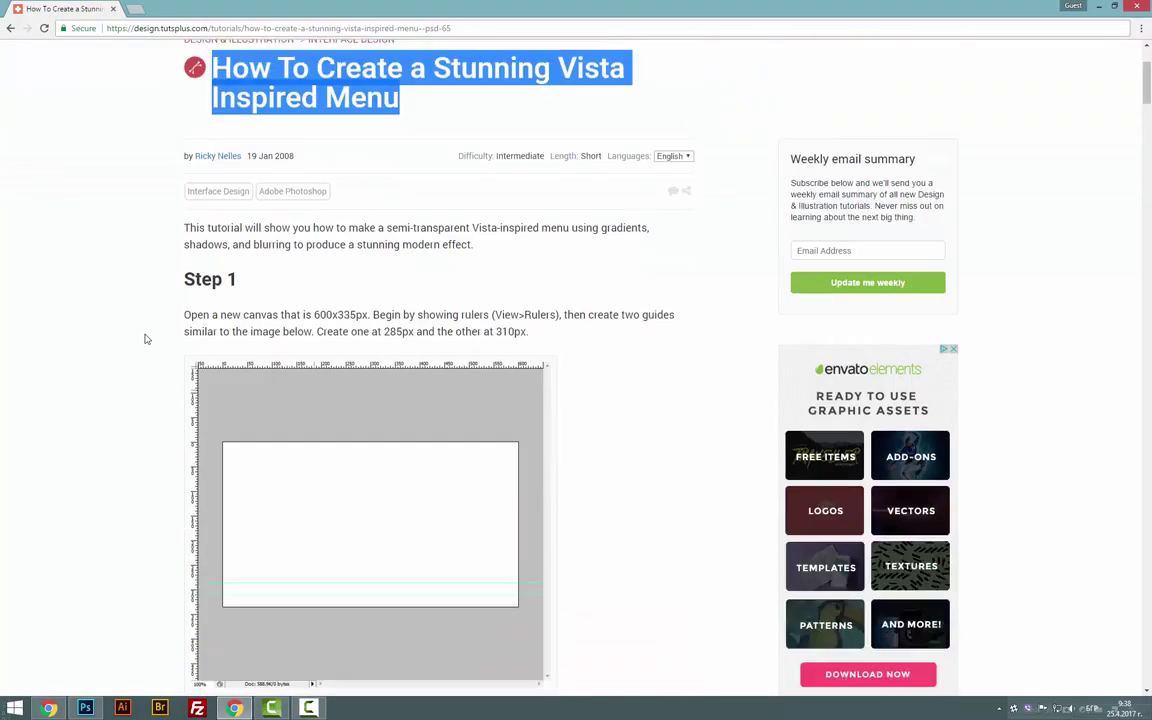
scroll(145, 339, "down", 2)
left_click_drag(1147, 88, 1147, 360)
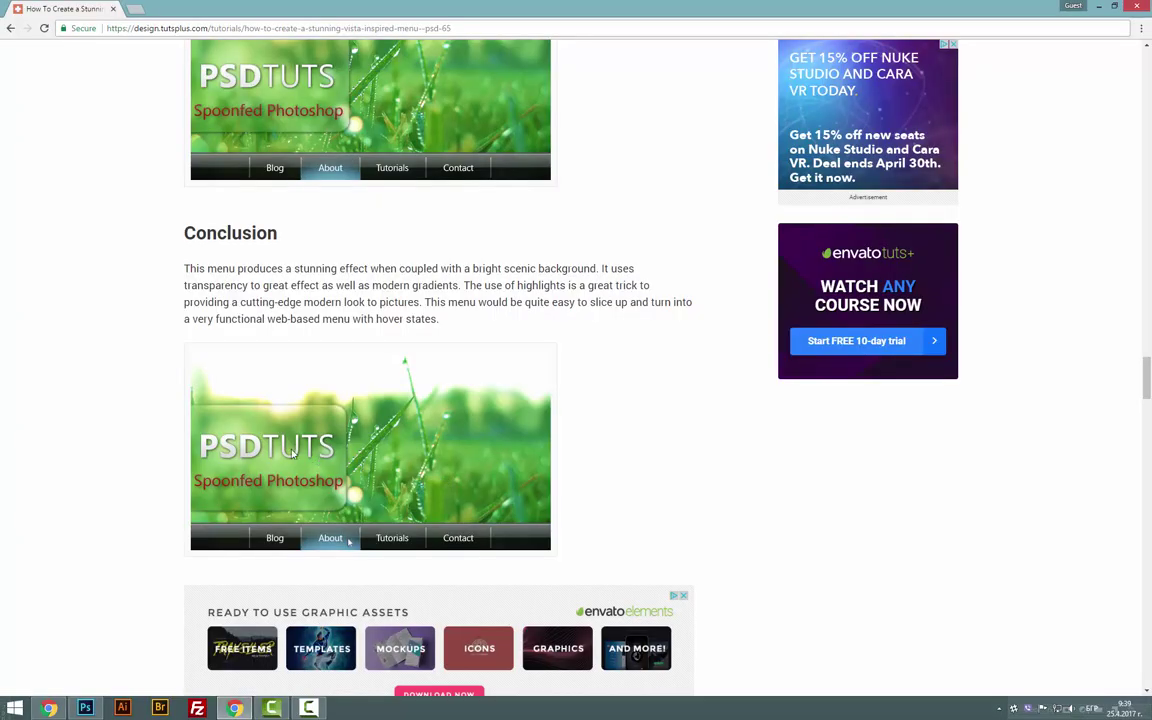
scroll(126, 373, "up", 15)
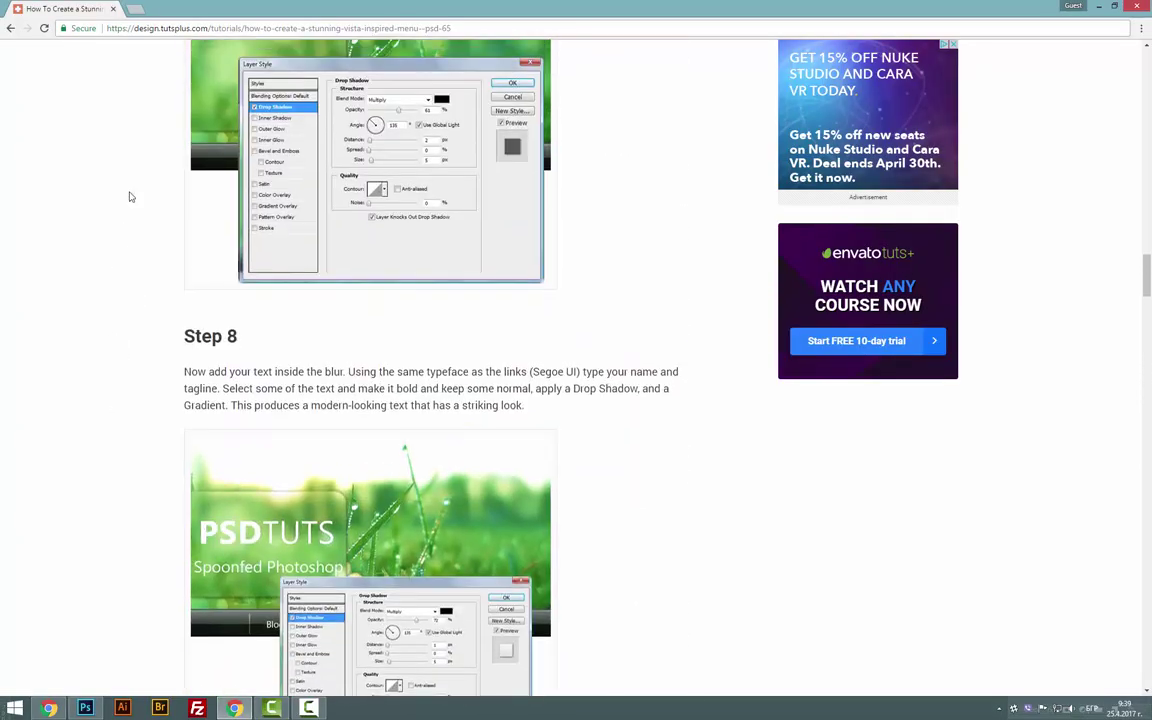
scroll(154, 337, "up", 10)
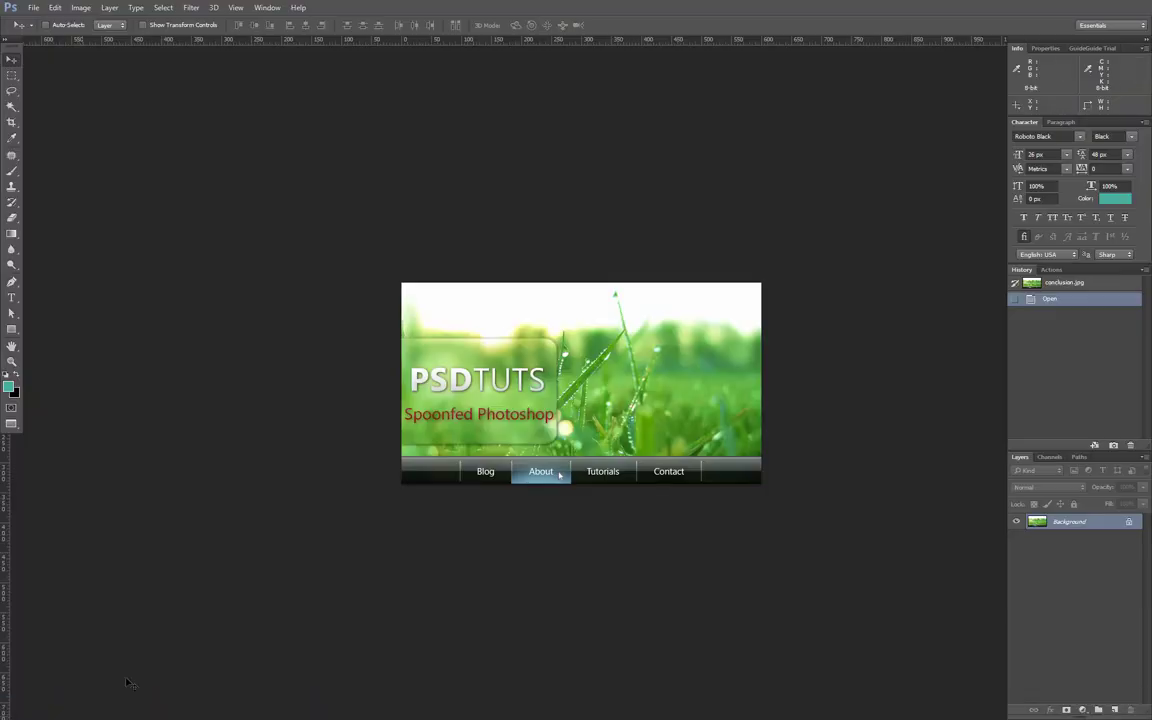
- Bring conclusion.jpg from the desktop into Photoshop as the reference image
key("super+d")
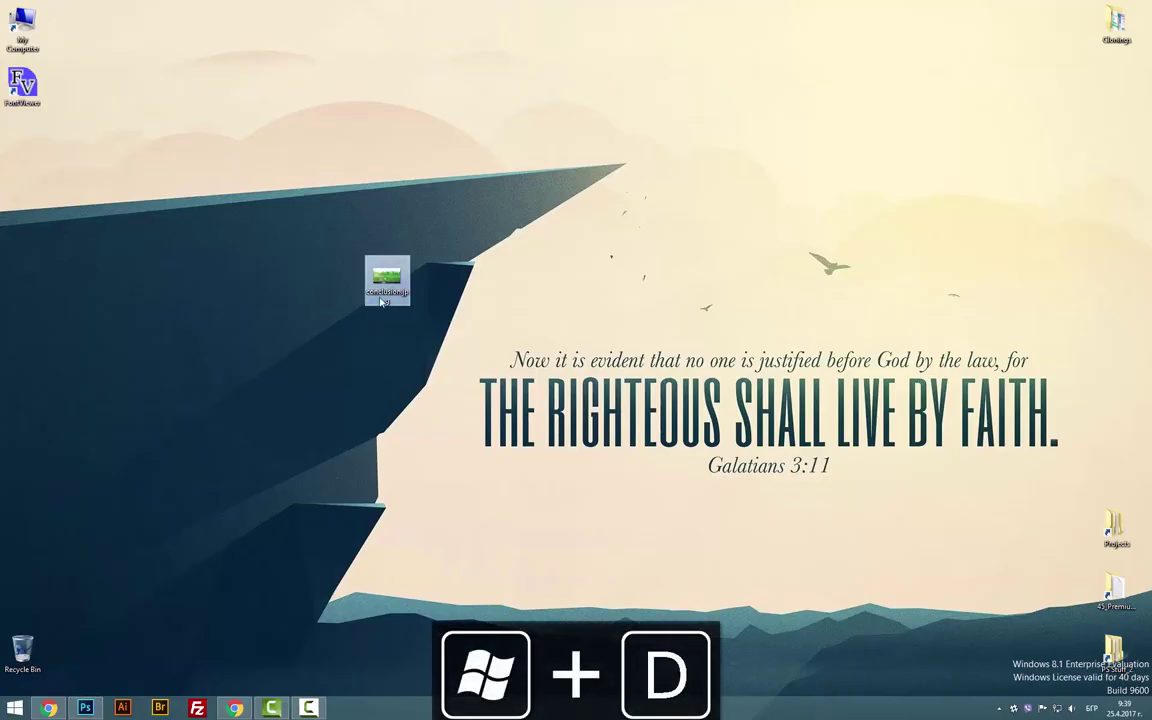
left_click_drag(383, 302, 149, 586)
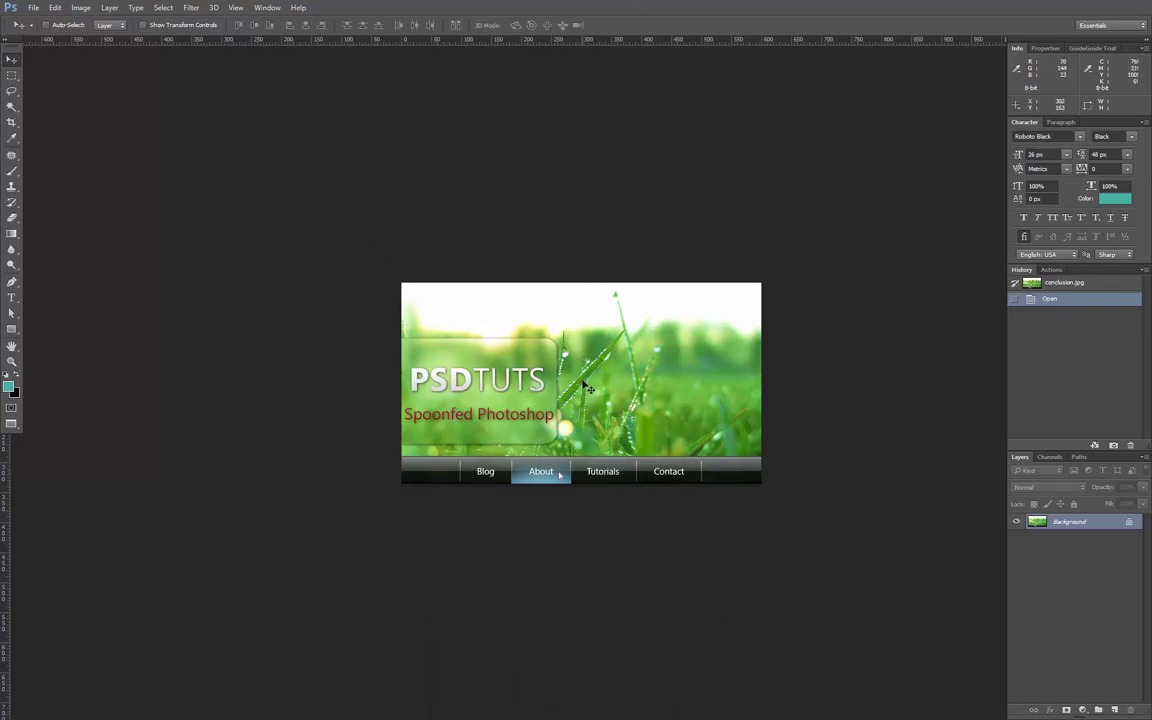
scroll(740, 499, "up", 1)
scroll(381, 456, "up", 1)
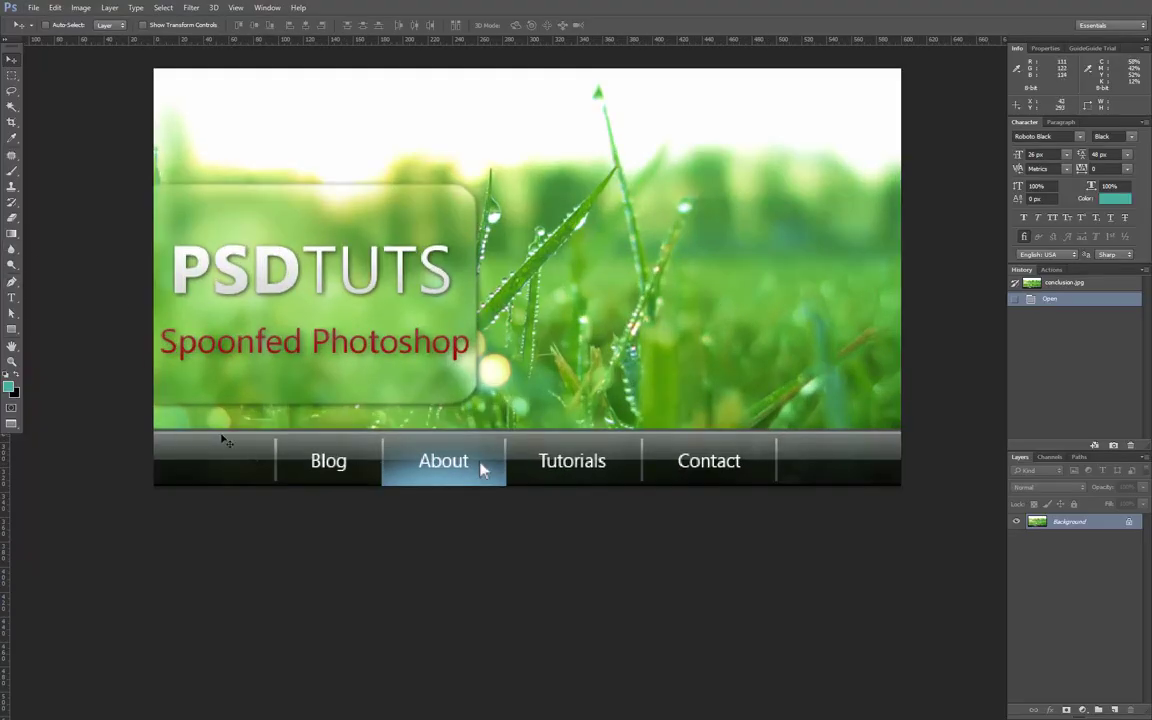
- Draw a black rectangle of about 640 × 60 px over the menu bar with the Rectangle Tool
left_click(11, 328)
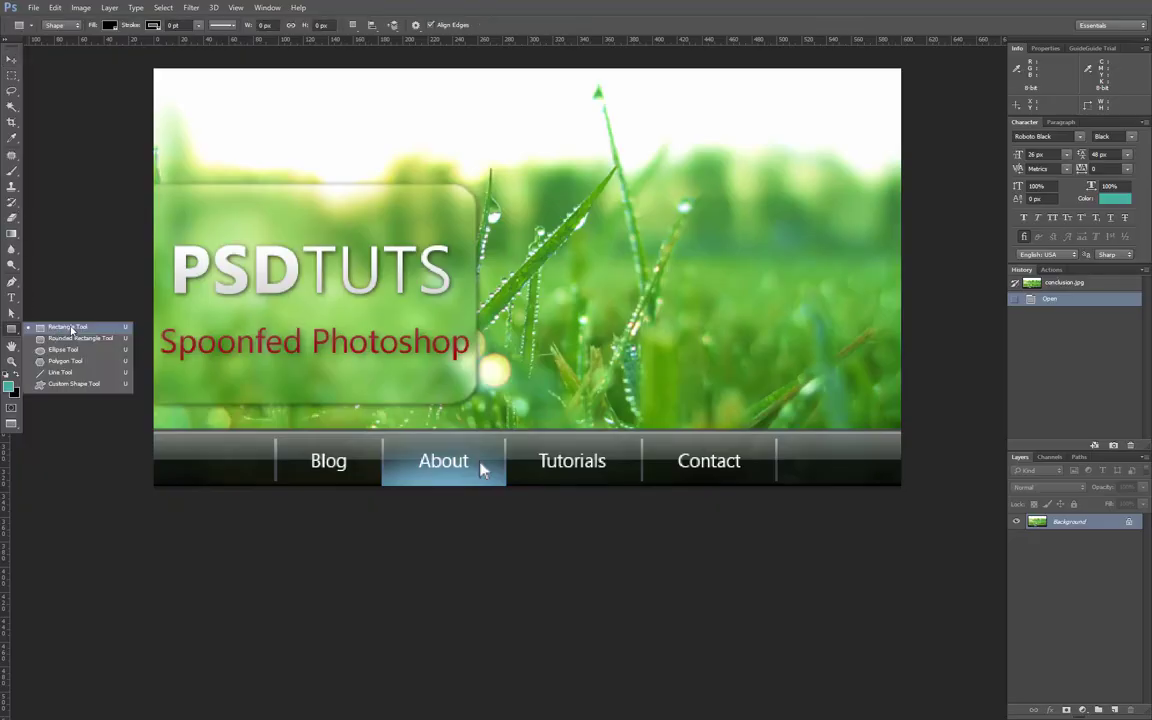
left_click(70, 328)
left_click_drag(128, 506, 927, 432)
key("ctrl+space")
left_click_drag(865, 470, 906, 479)
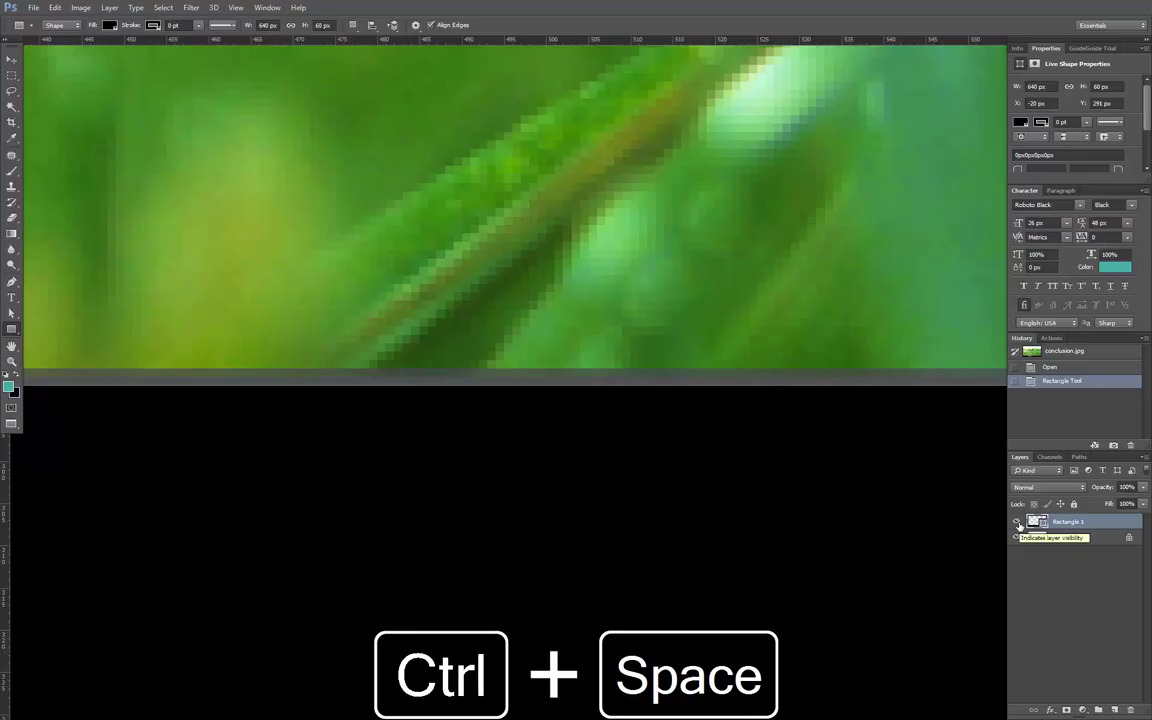
- Hide the new rectangle's layer and rename it Navigation
left_click(1017, 522)
double_click(1068, 521)
type("H")
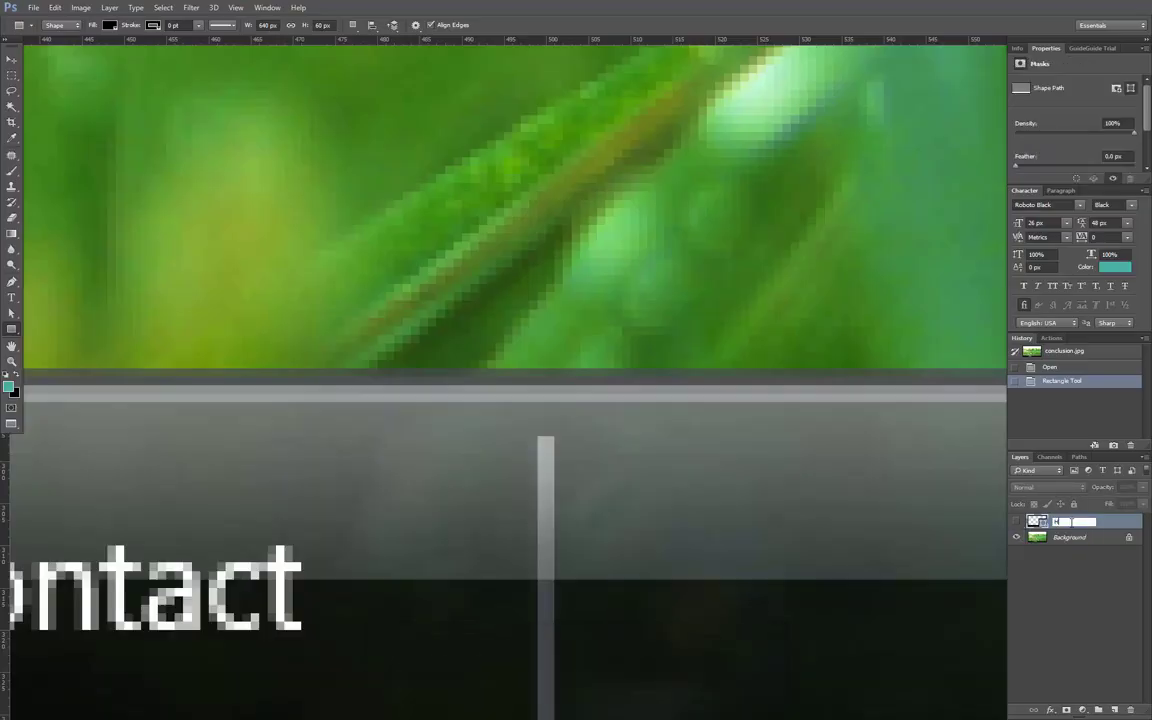
type("avigation")
key("Return")
- Sample the original menu bar's gray with the Eyedropper Tool and swap the foreground and background colors
scroll(956, 452, "down", 5)
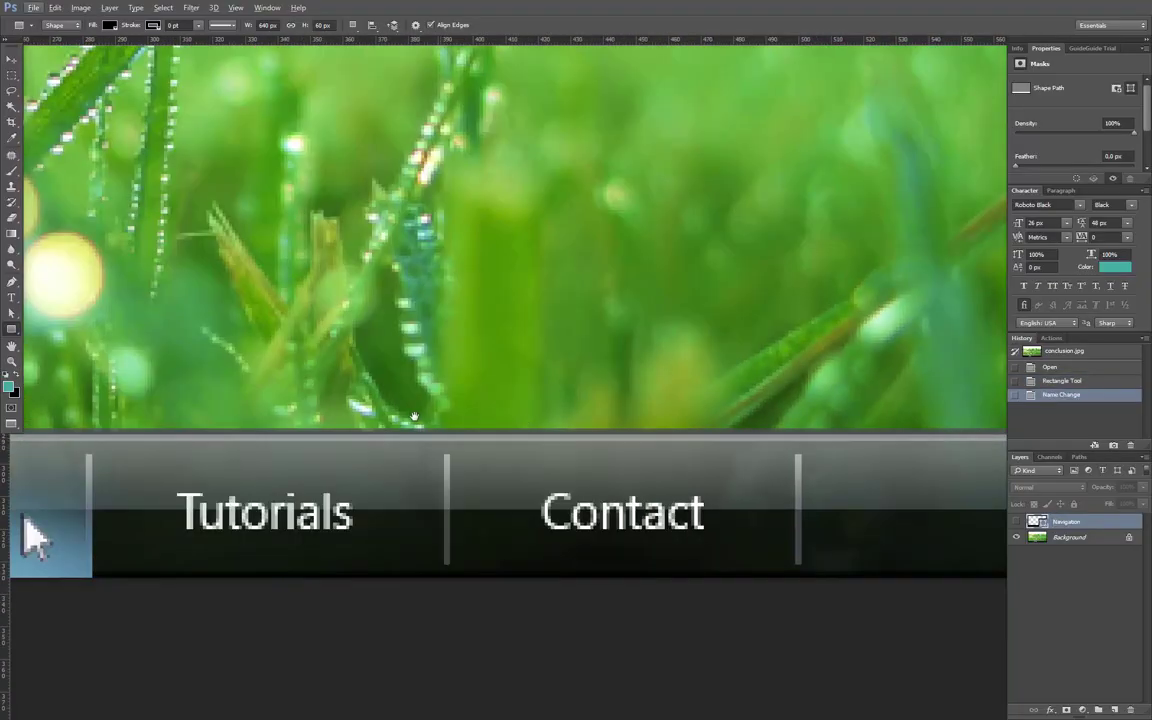
left_click_drag(200, 430, 507, 358)
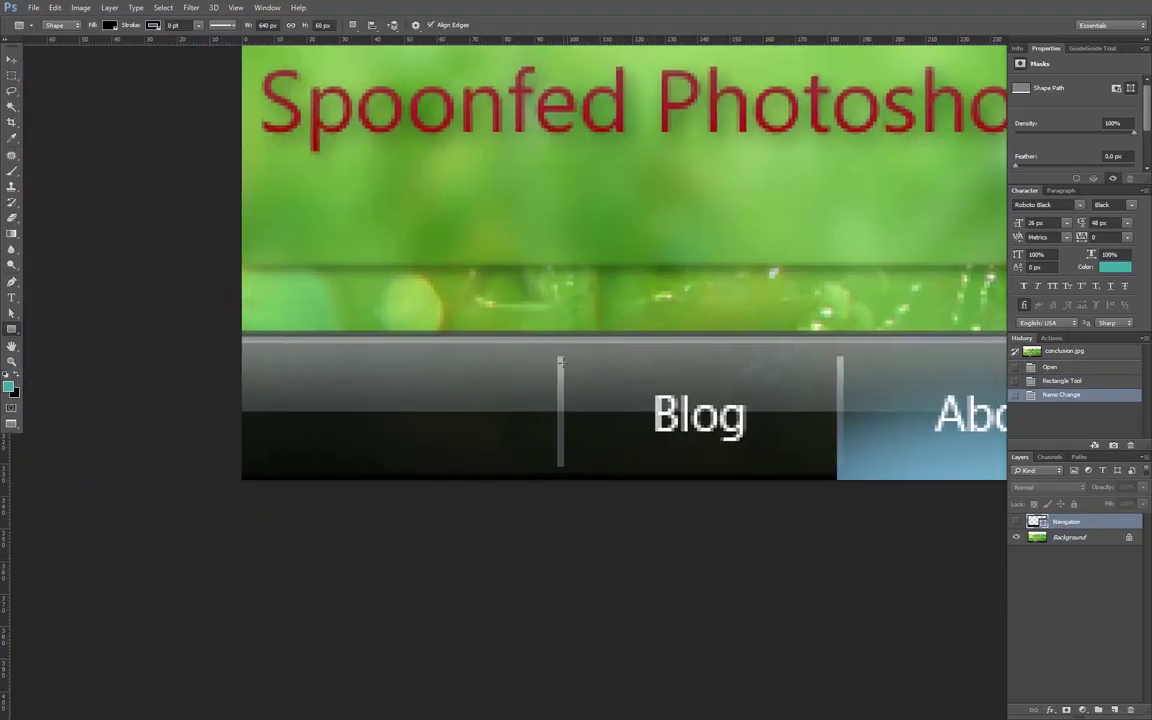
scroll(500, 356, "up", 1)
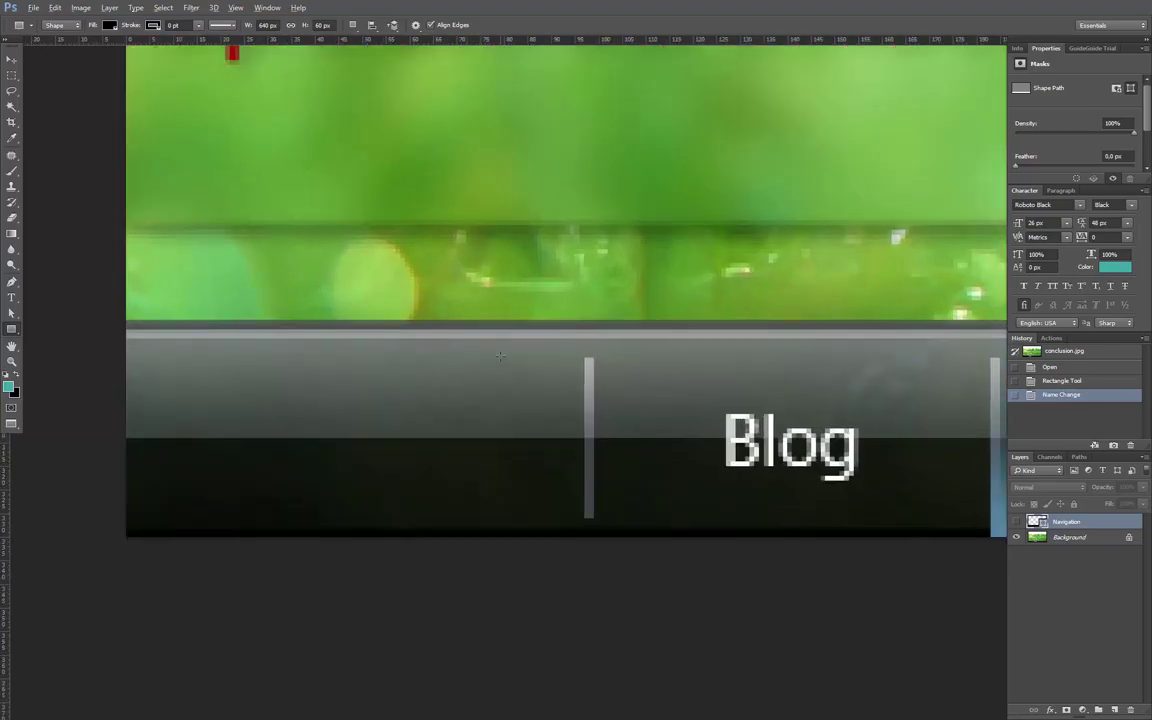
key("i")
key("Escape")
key("i")
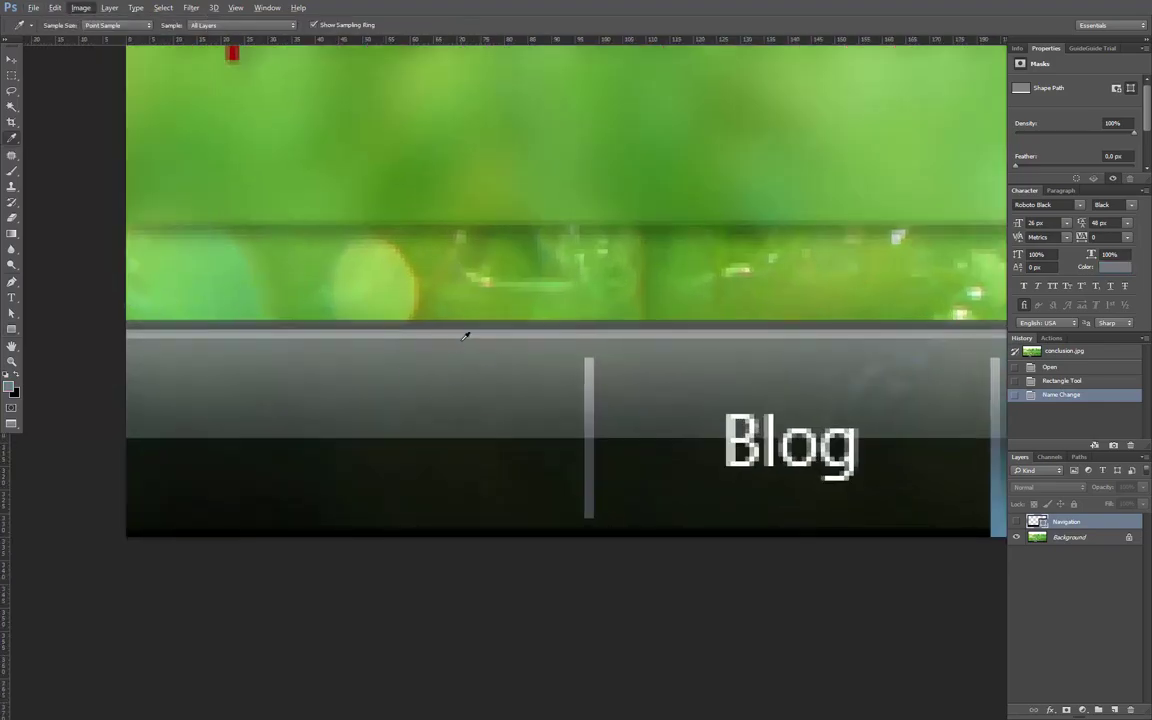
left_click(468, 337)
right_click(13, 139)
left_click(52, 138)
left_click(17, 375)
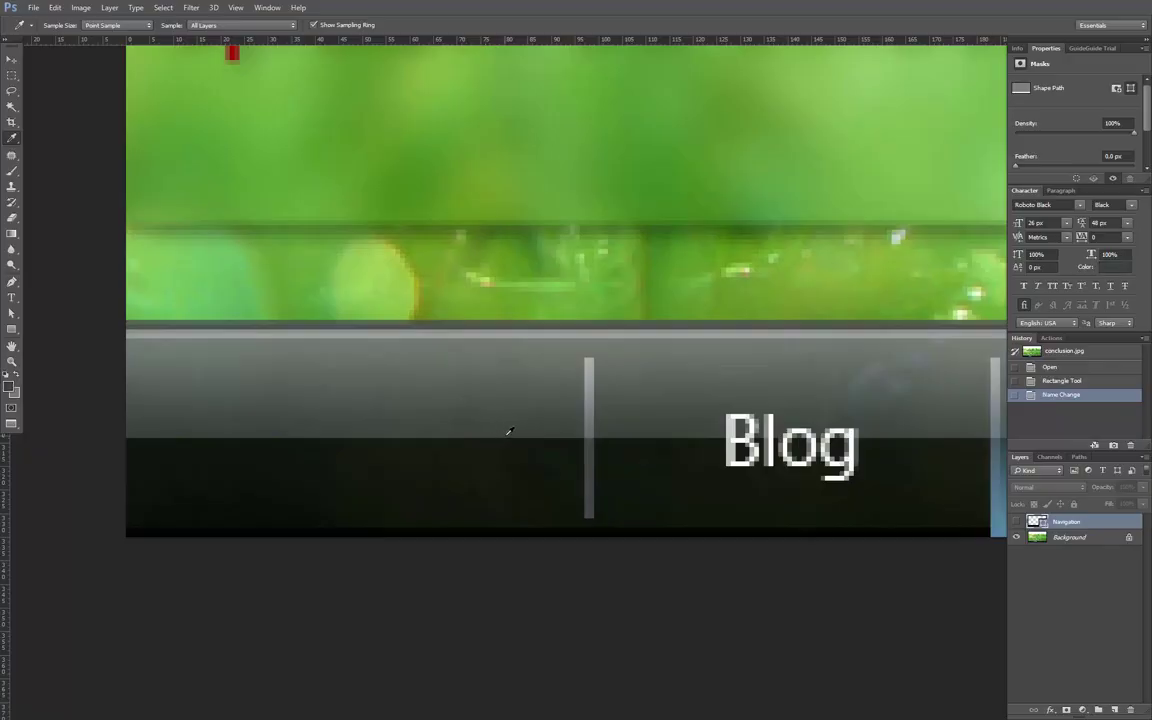
- Show the Navigation layer and shift the rectangle to the right, exposing the original bar's left end for comparison
left_click(1017, 522)
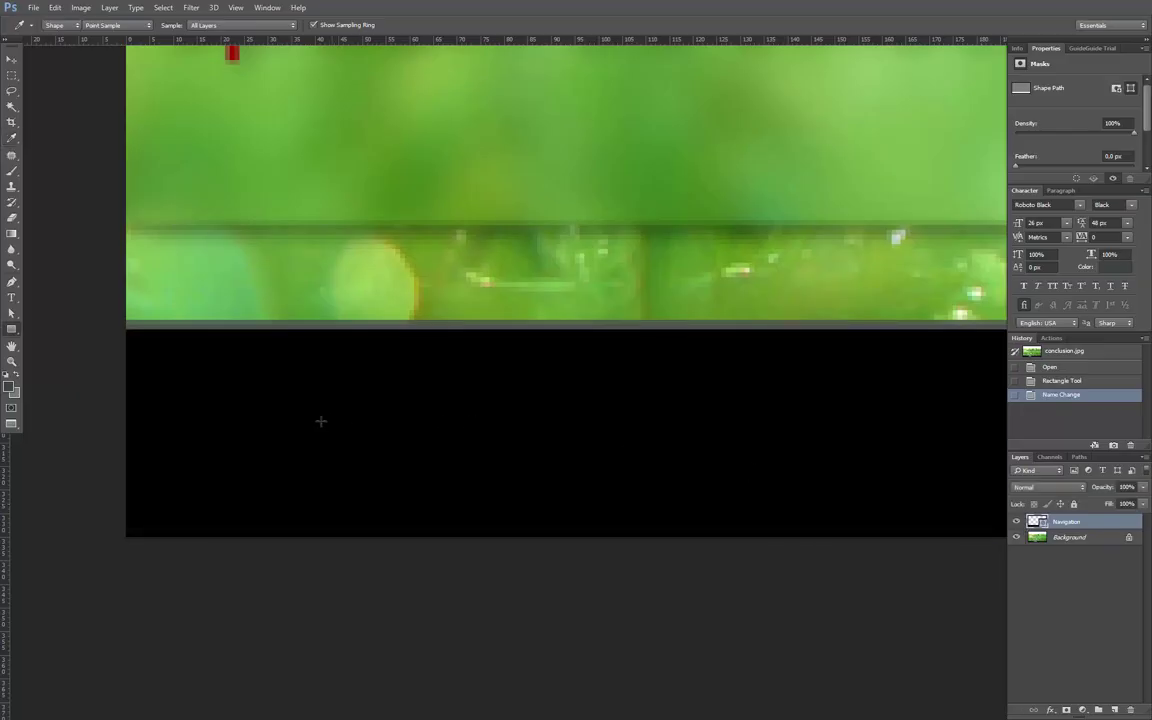
key("c")
key("v")
left_click_drag(276, 430, 430, 418)
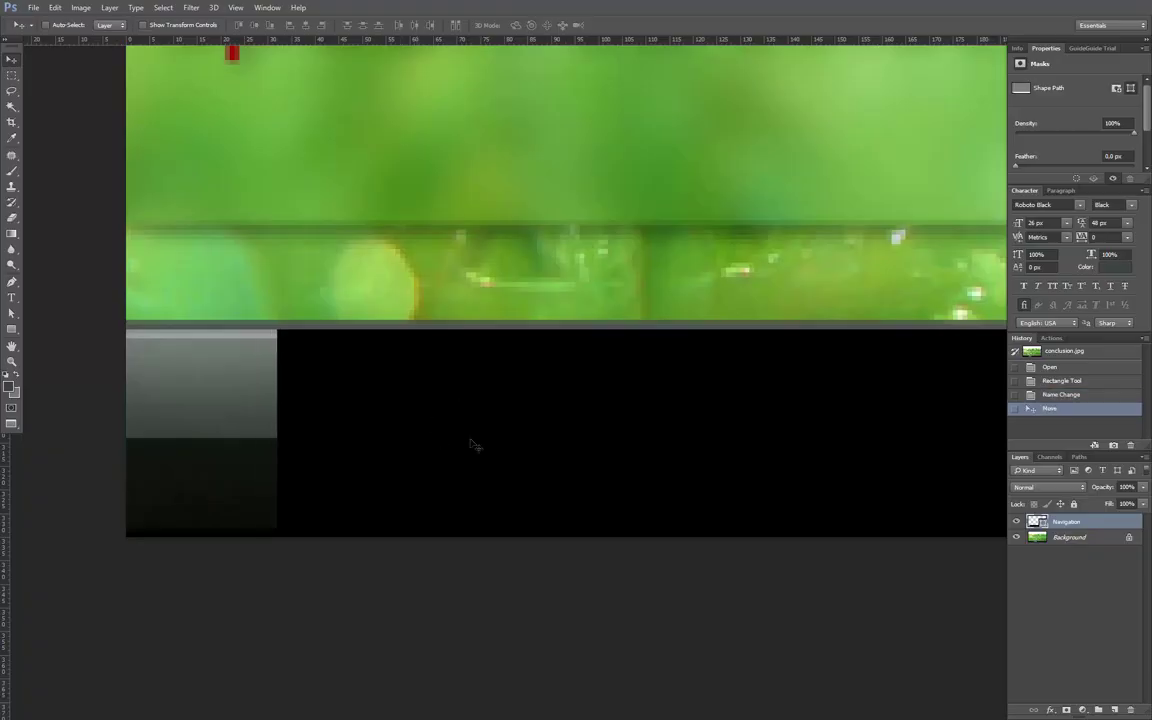
- Apply a Gradient Overlay layer style to the Navigation rectangle
right_click(1070, 522)
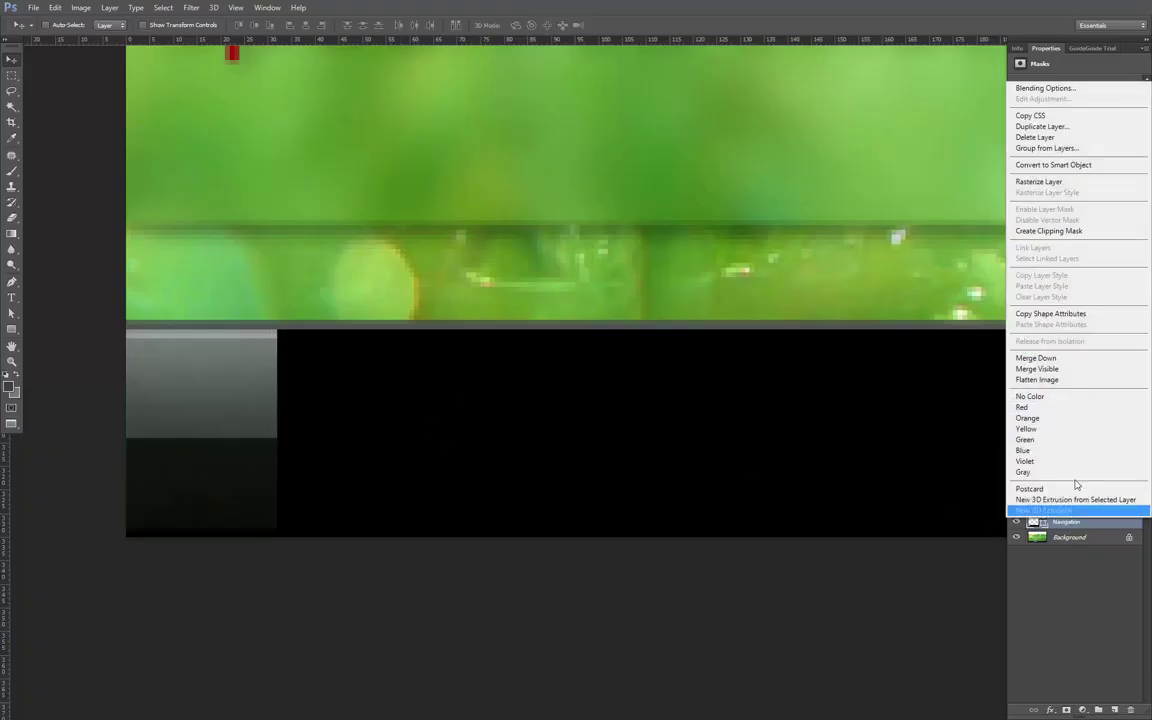
left_click(1043, 90)
left_click(757, 247)
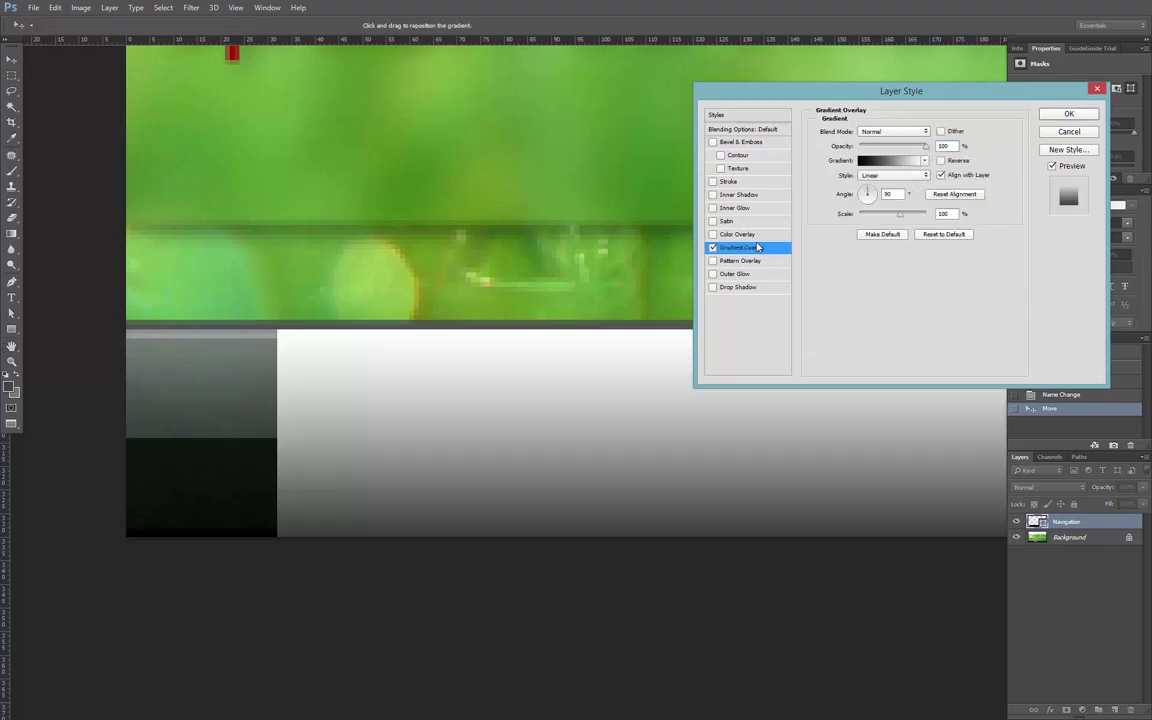
- Set the overlay gradient's color stop at 100% to #6f7971, sampled from the original bar's upper part
left_click(885, 165)
left_click_drag(790, 277, 574, 261)
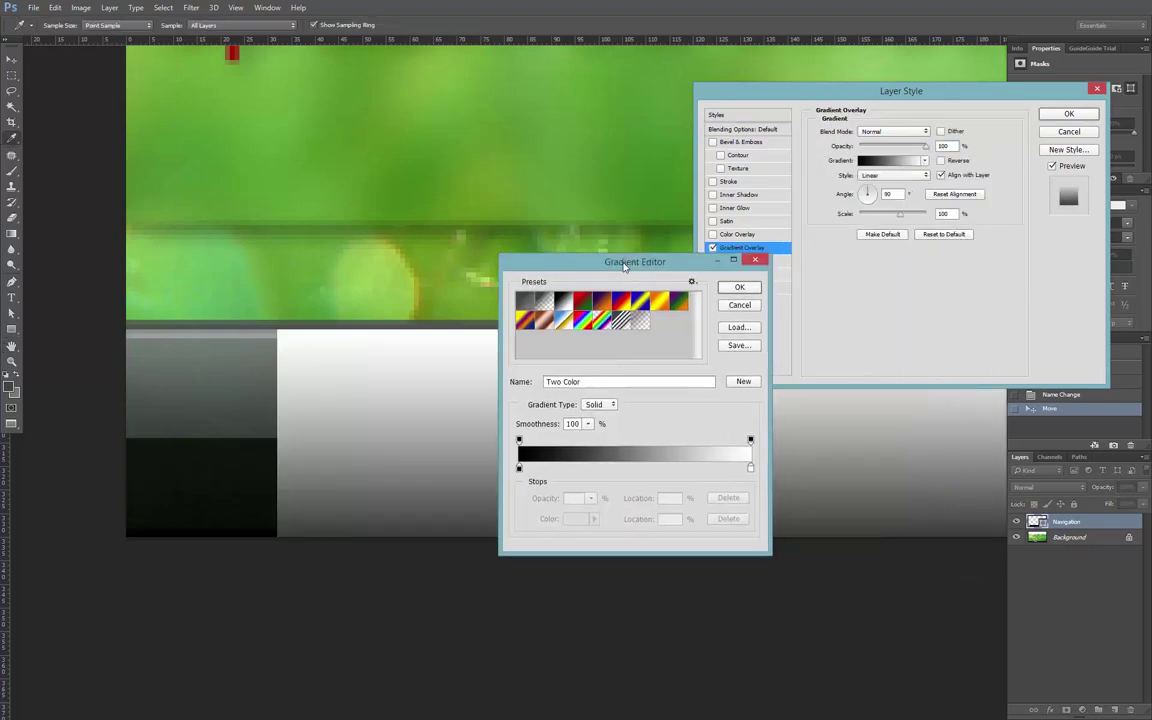
double_click(748, 468)
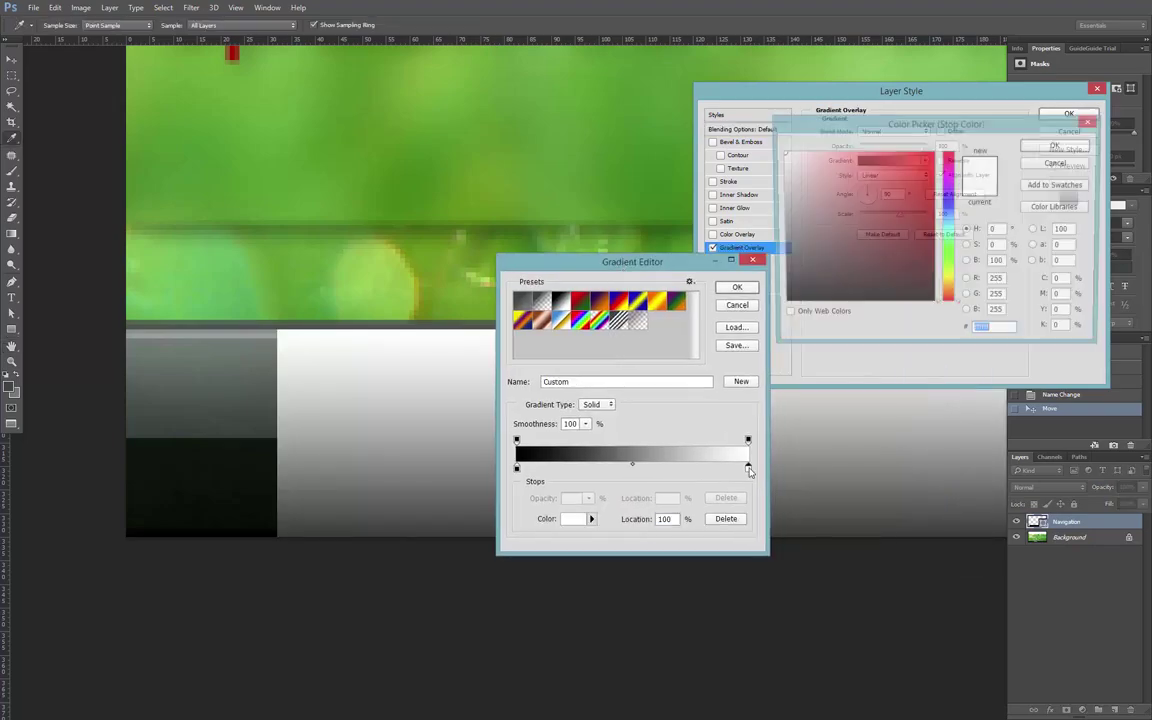
left_click(16, 394)
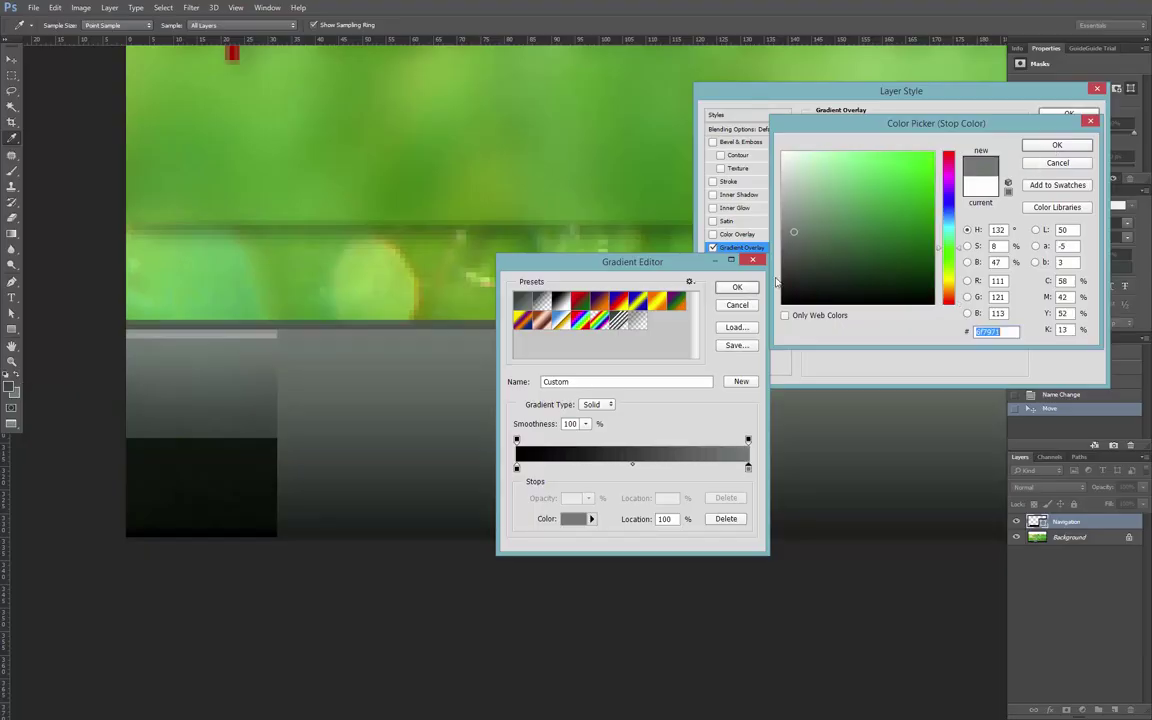
left_click(1055, 146)
- Move the gradient's black stop to location 50% and set its color to #3a433e
left_click(517, 467)
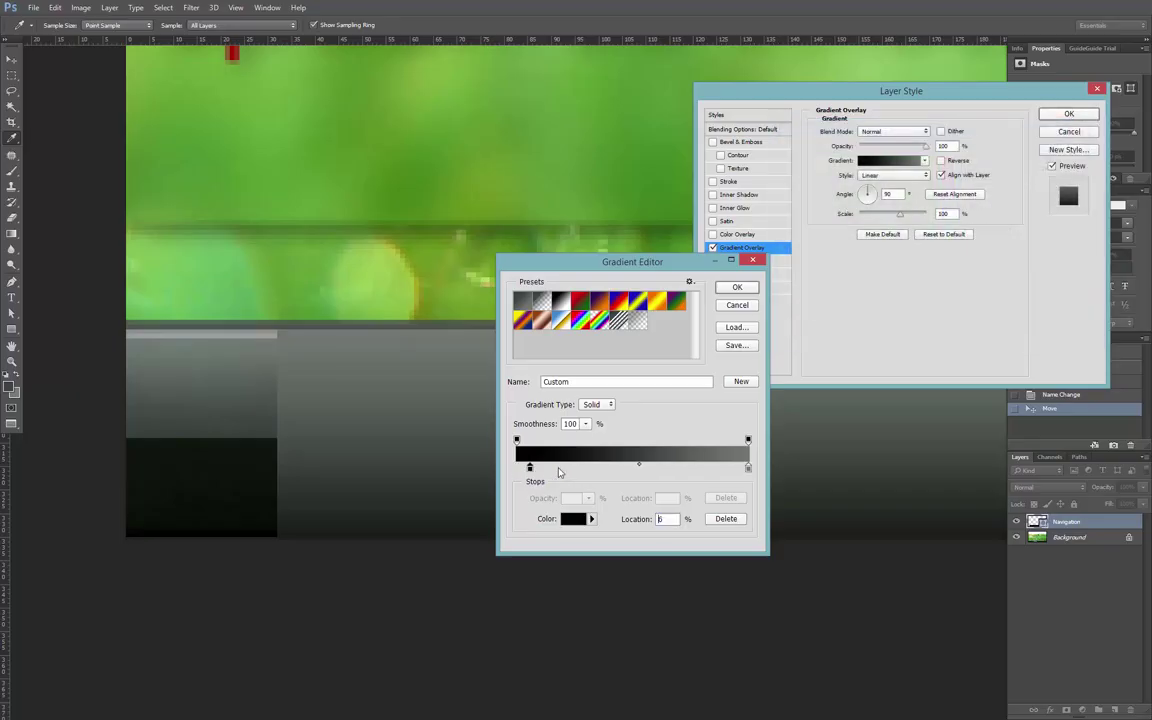
type("50")
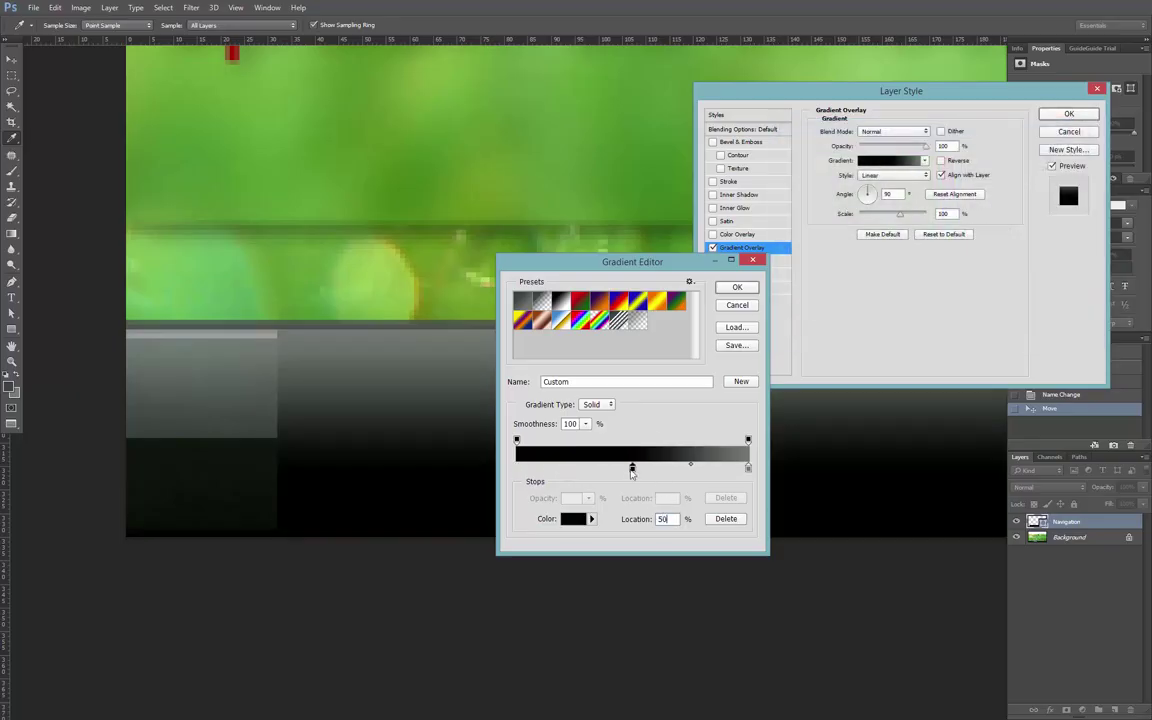
left_click(572, 518)
left_click(167, 366)
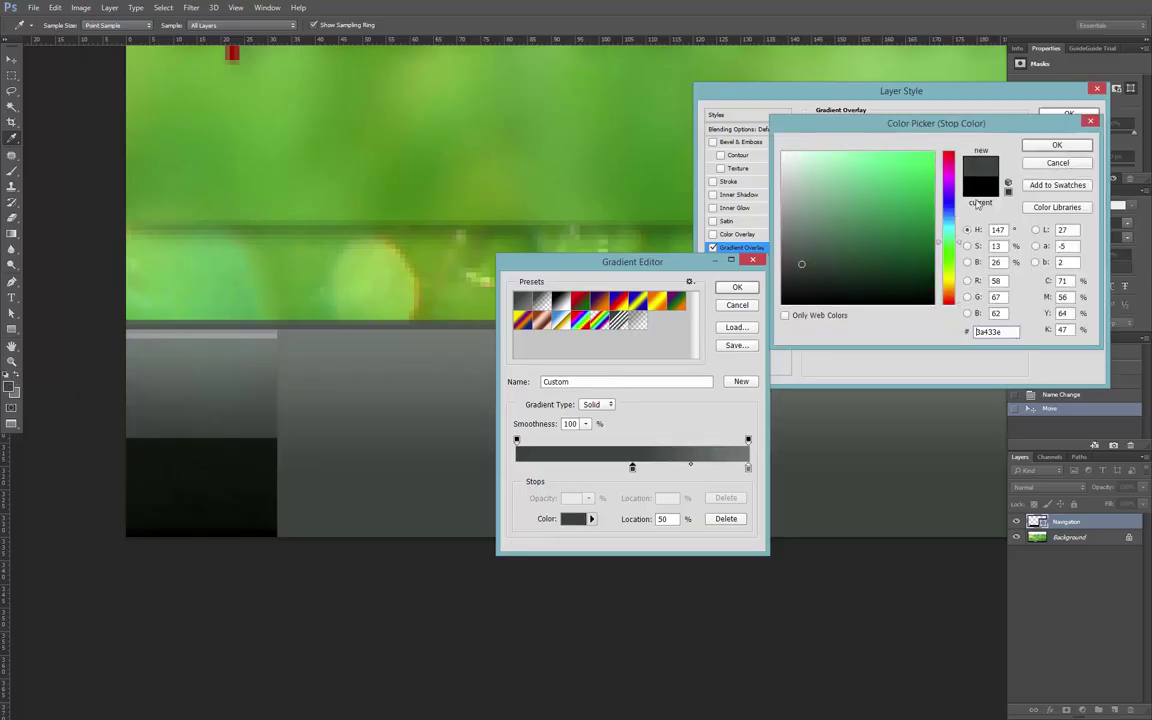
key("Return")
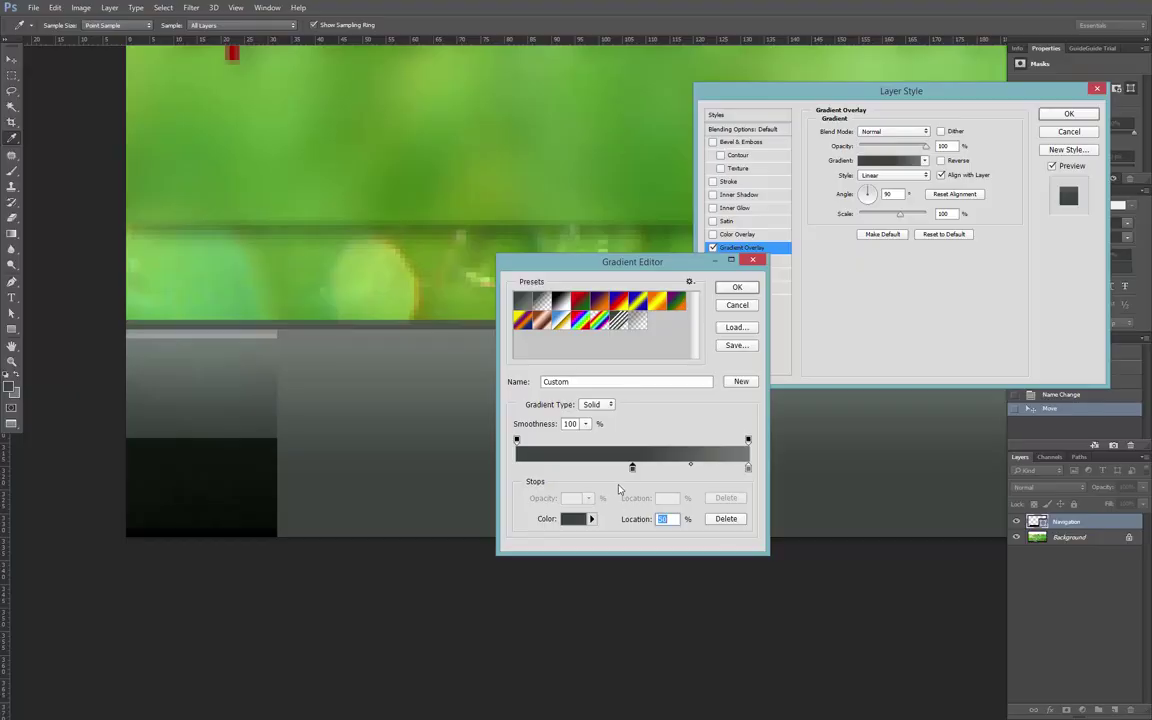
- Add a gradient stop at 49% in the near-black sampled from the original bar's lower half, and accept the gradient
left_click_drag(631, 468, 626, 468)
type("49")
left_click(268, 437)
key("Return")
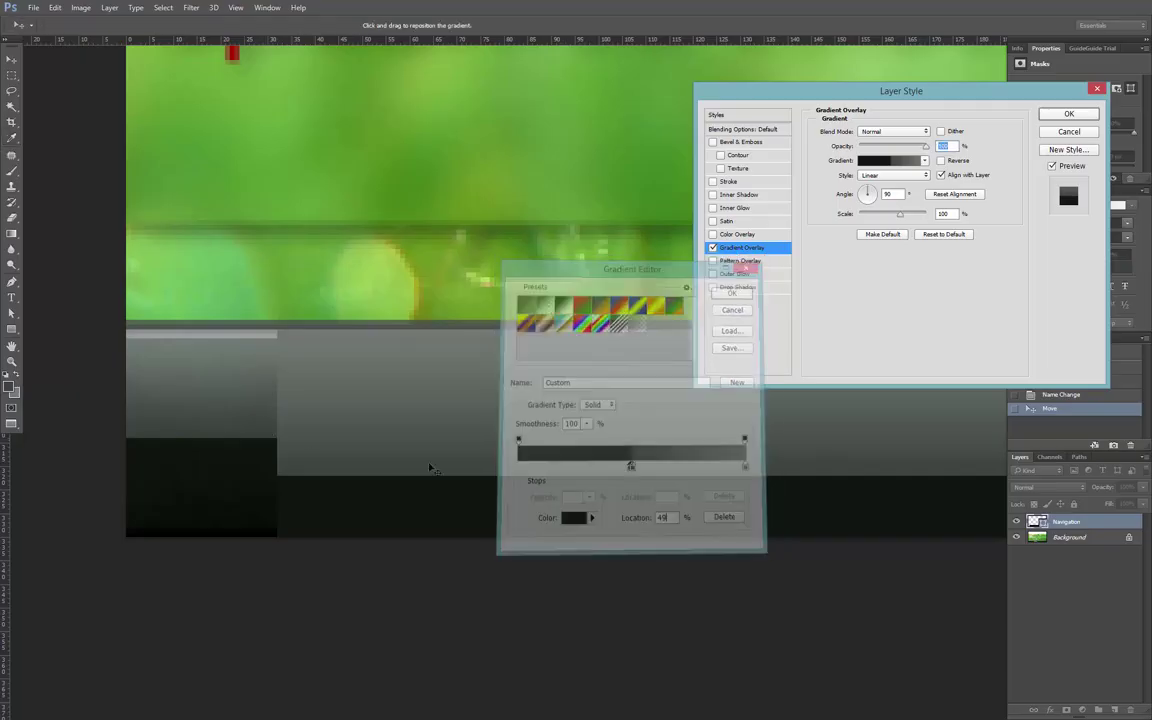
- Add a black #000000 stop at location 0% of the overlay gradient and apply the layer style
left_click(892, 168)
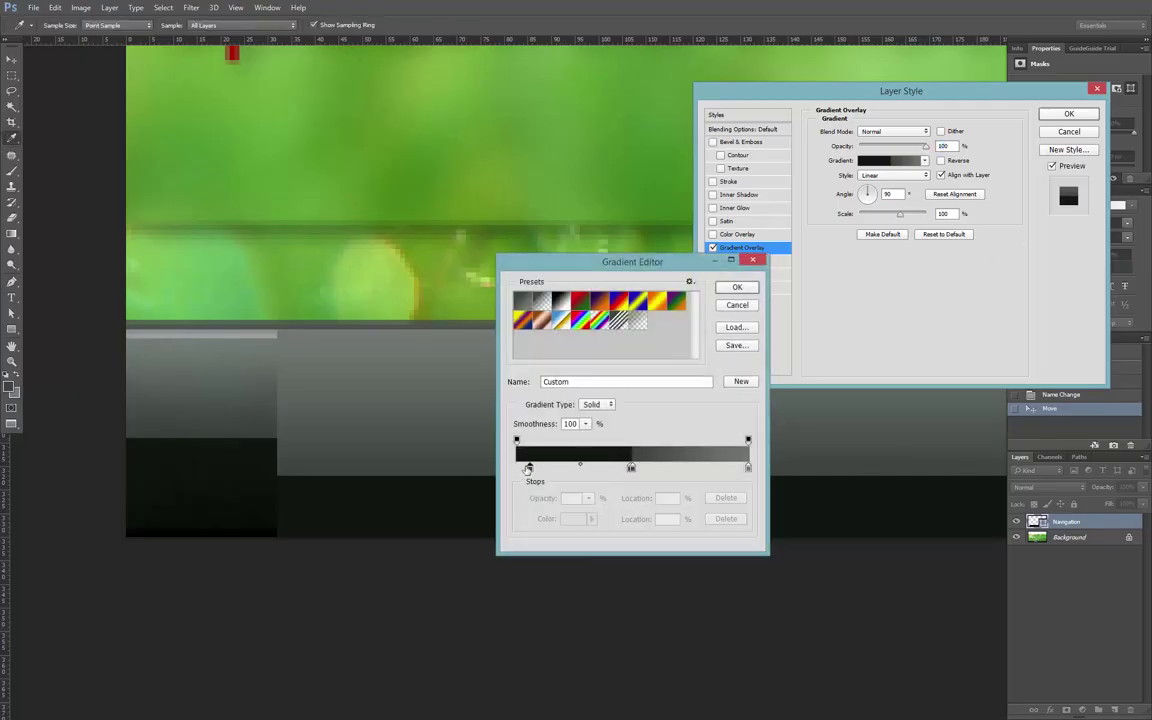
left_click(518, 468)
double_click(517, 468)
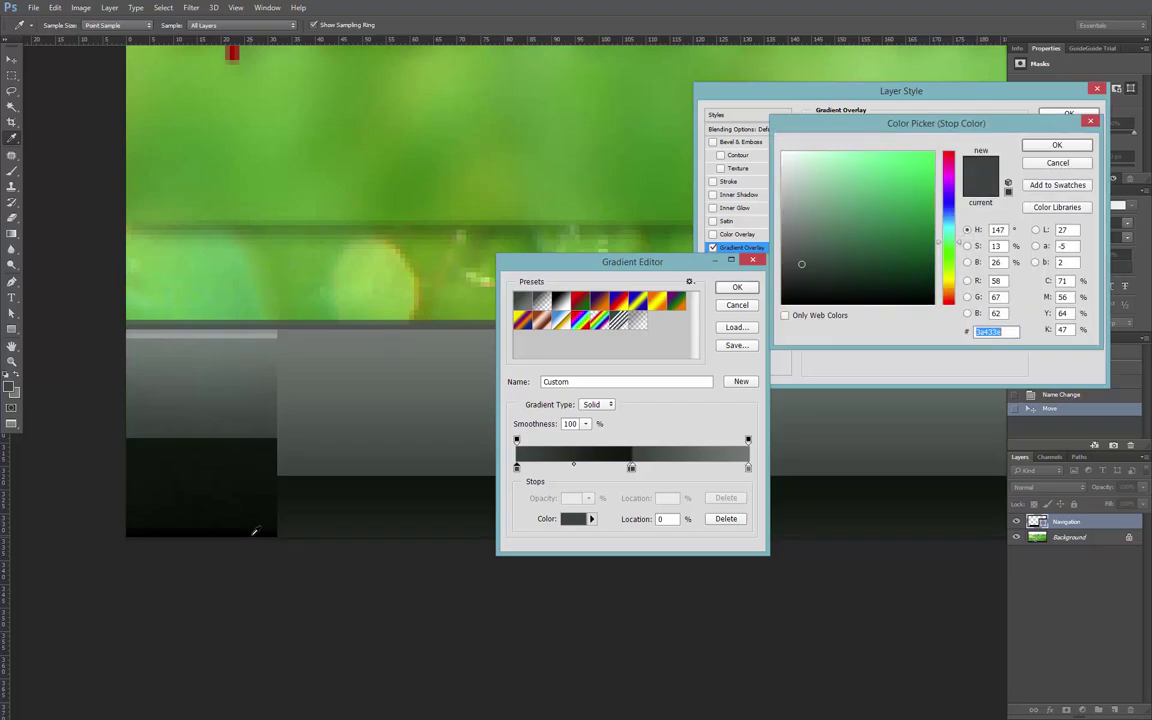
left_click(254, 527)
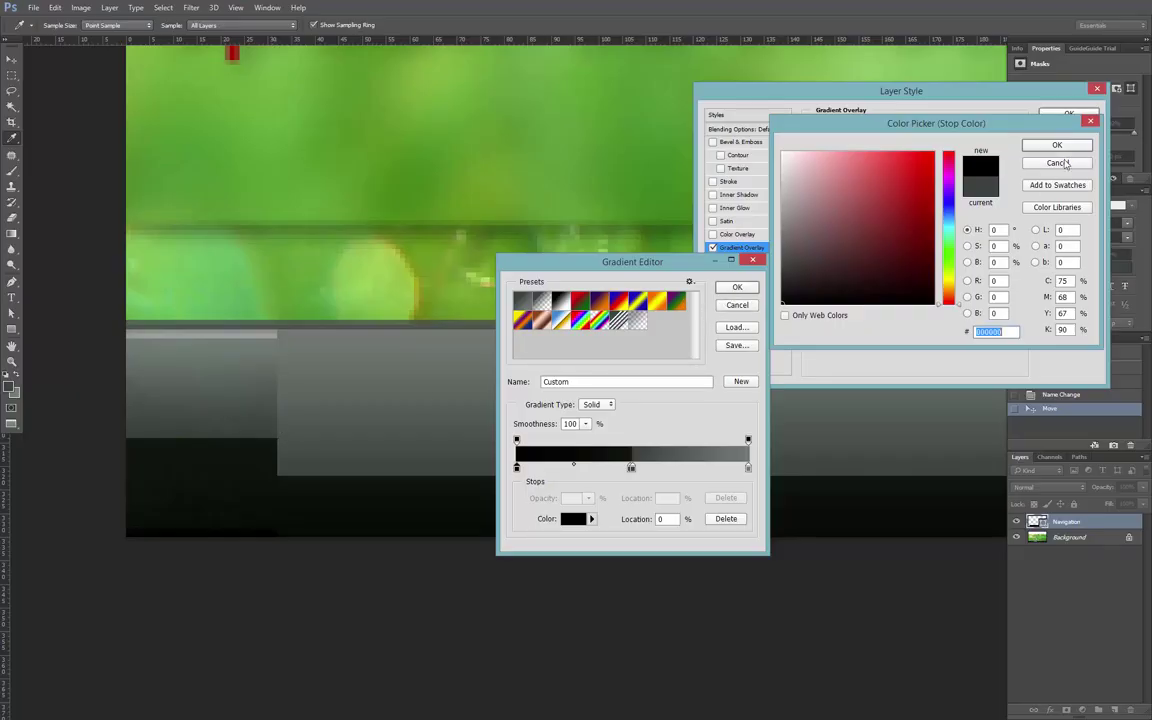
key("Return")
key("Return")
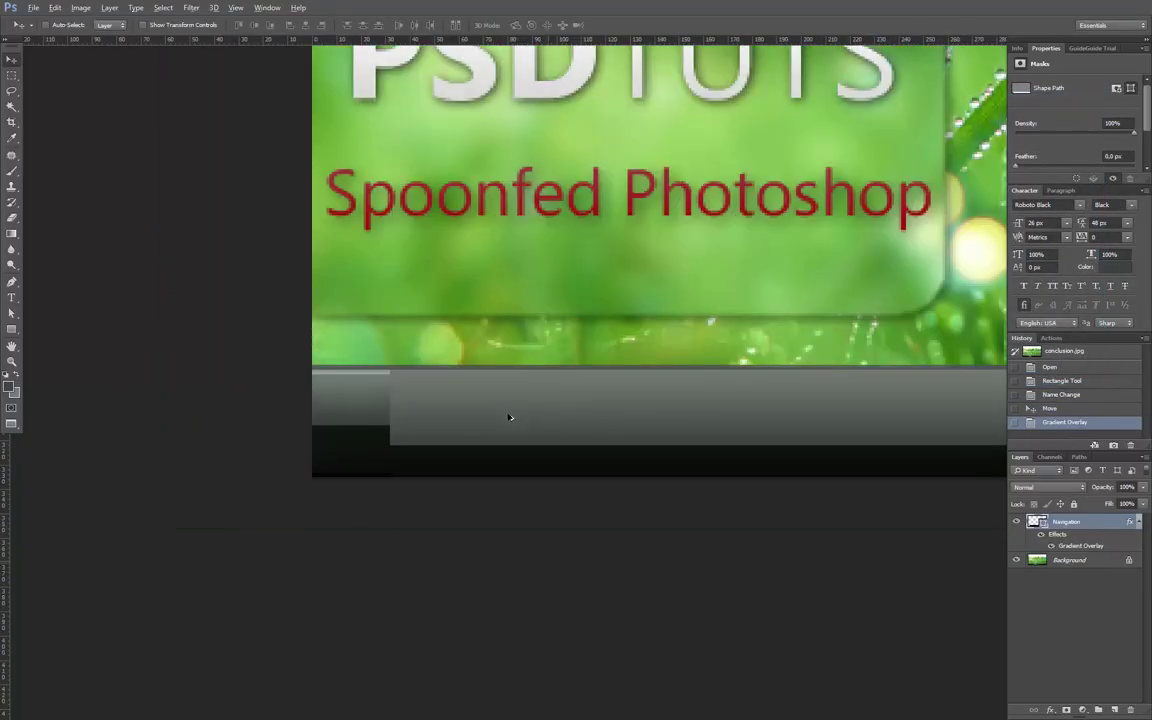
- Select the Navigation shape's two bottom corner points with Direct Selection and raise them 20 px, making the shape 40 px high
scroll(509, 419, "down", 1)
key("a")
scroll(470, 449, "down", 1)
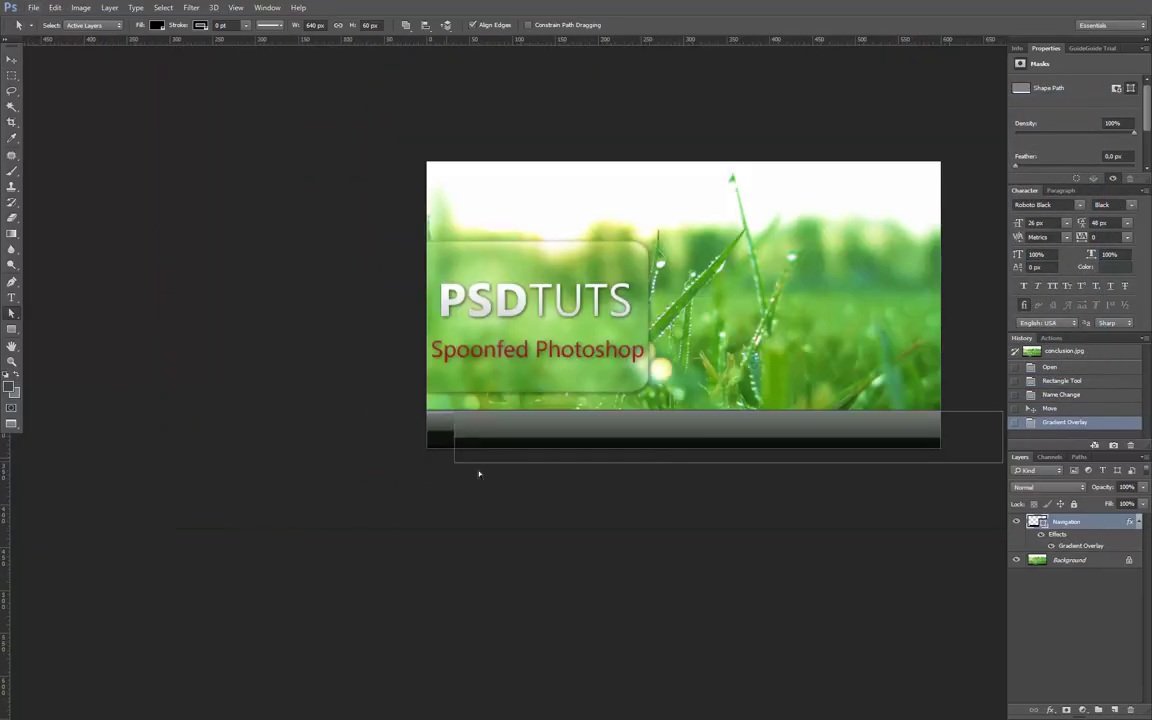
scroll(479, 474, "right", 4)
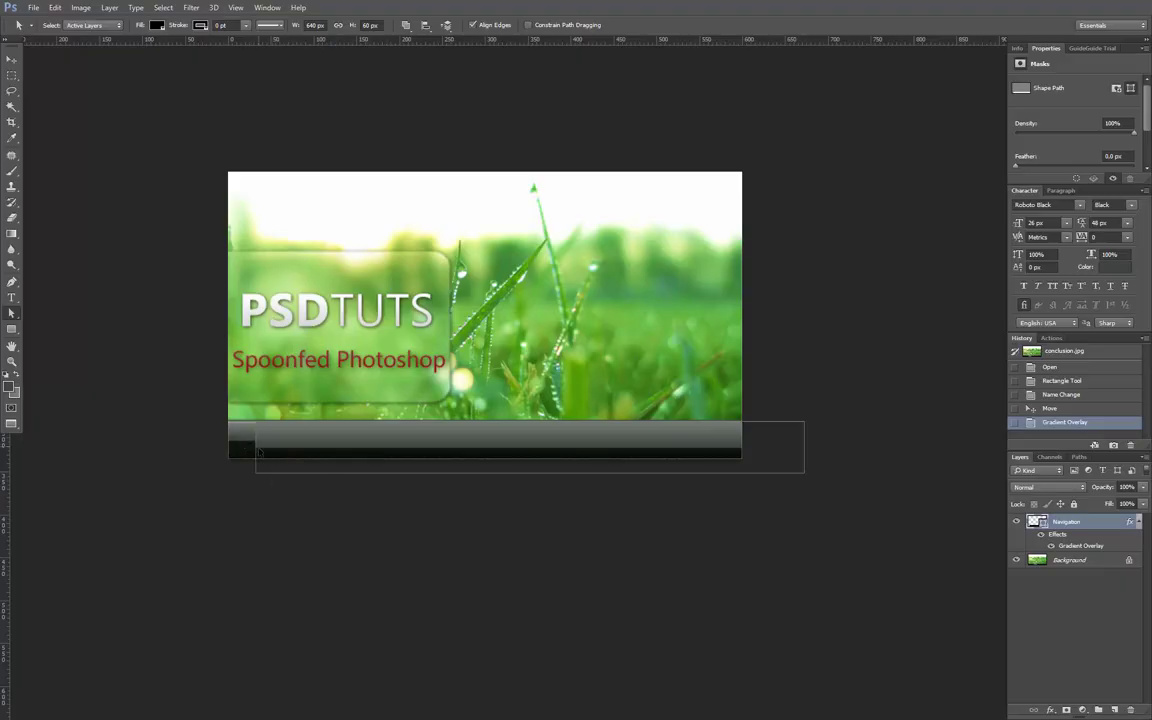
scroll(258, 452, "up", 3)
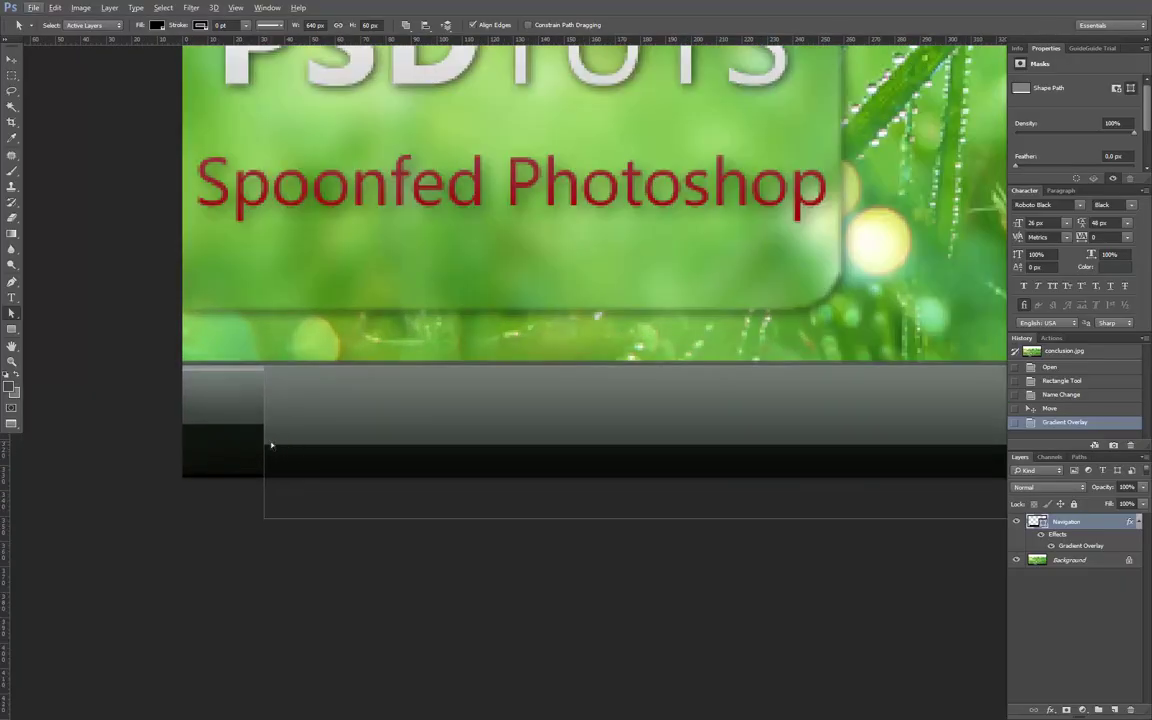
scroll(273, 451, "down", 1)
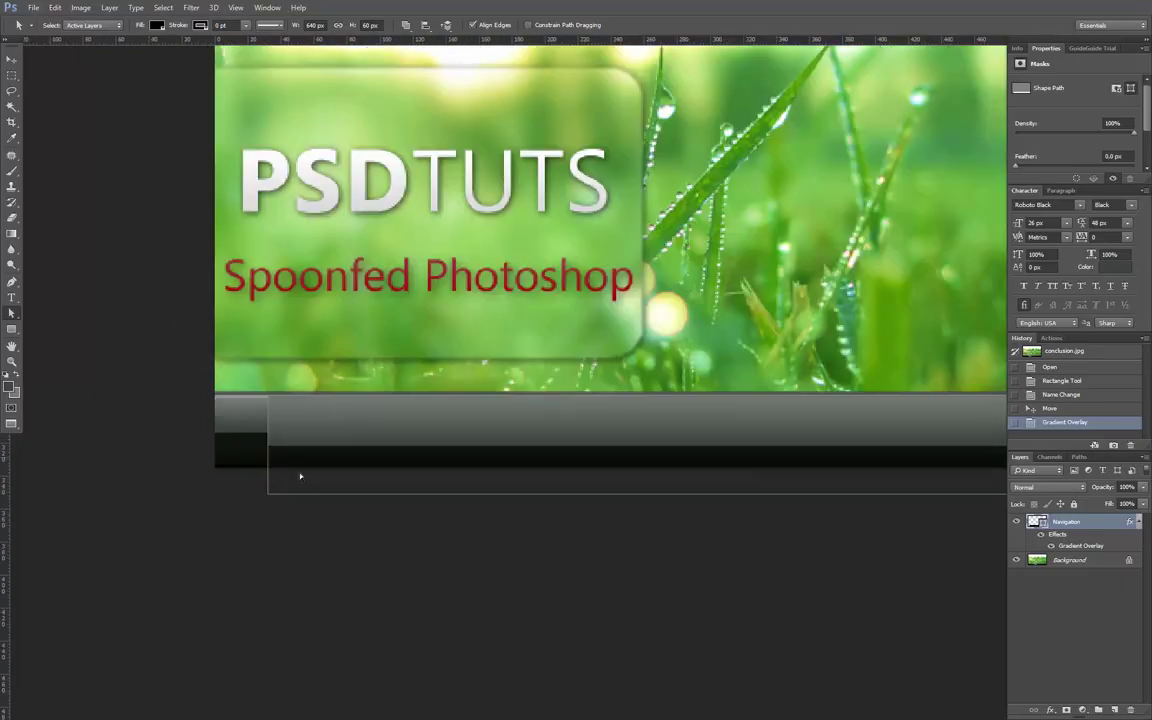
right_click(11, 313)
left_click(70, 324)
scroll(278, 509, "down", 1)
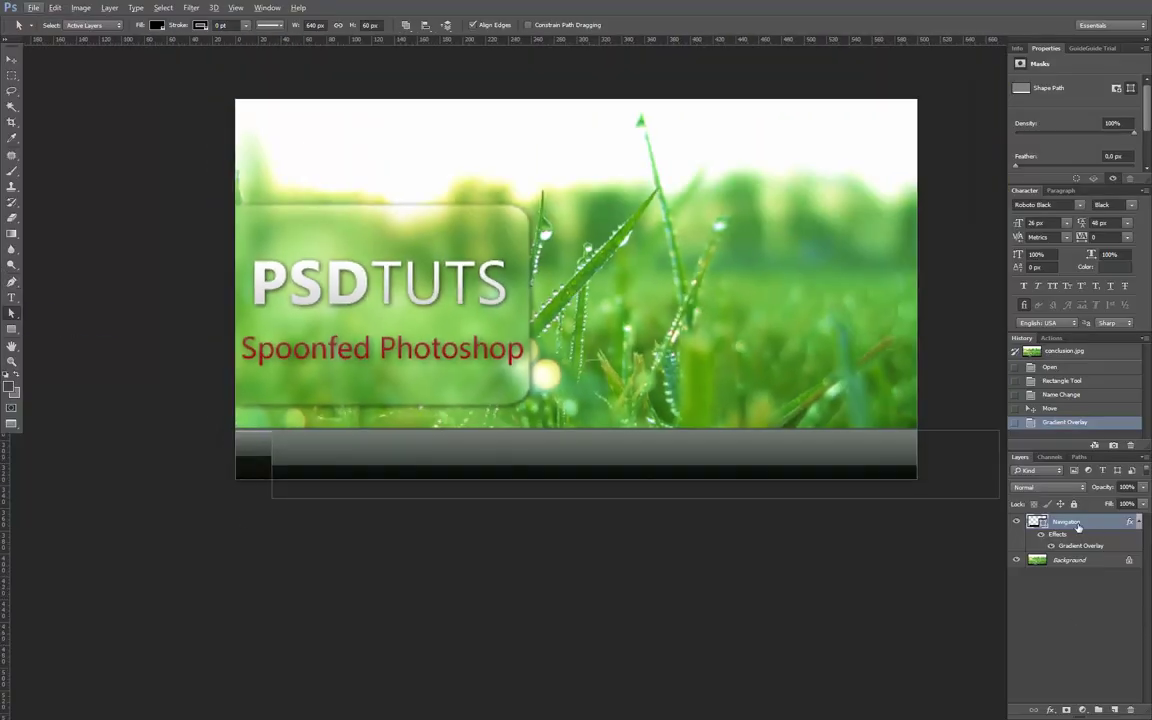
key("alt")
scroll(787, 472, "down", 1)
left_click_drag(325, 512, 985, 481)
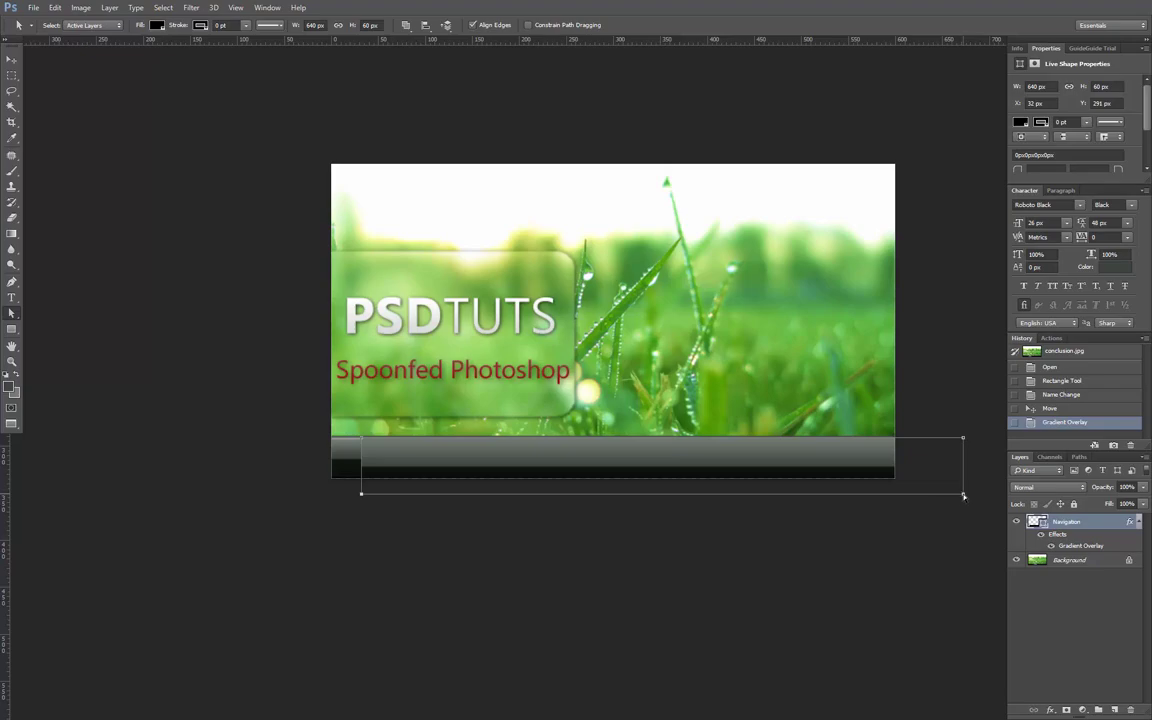
key("shift+Up")
key("shift+Up")
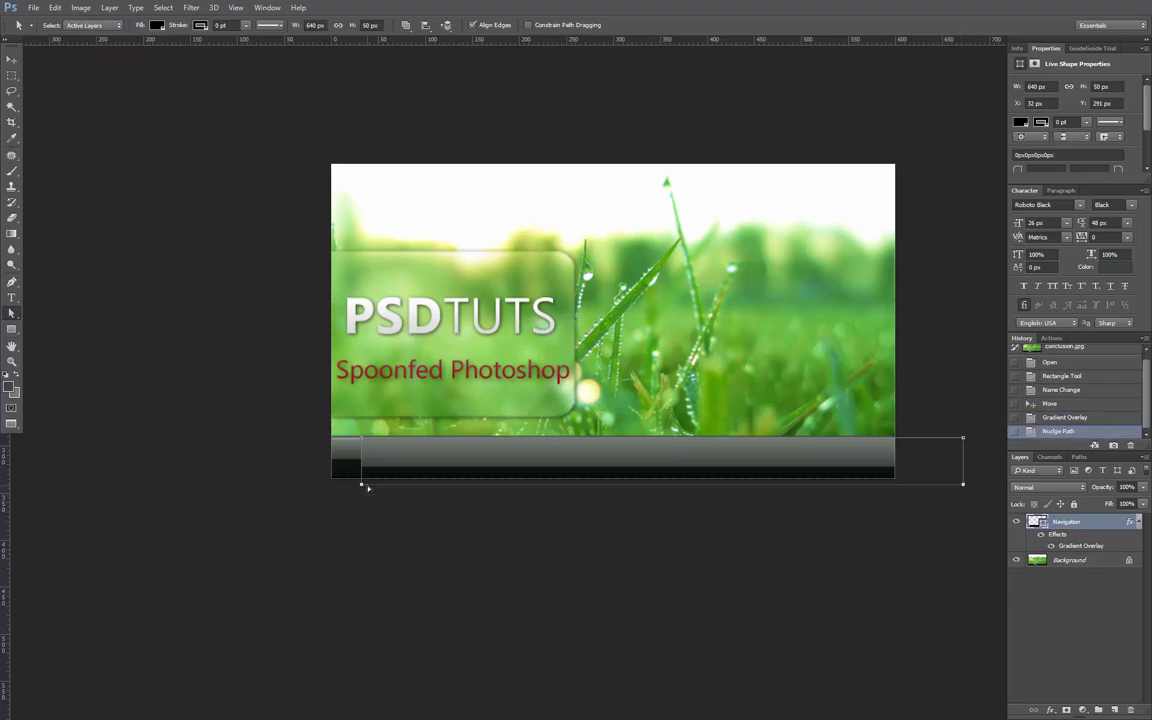
- Lower the Navigation shape's bottom edge to meet the original bar's bottom, making the shape 44 px high
scroll(368, 488, "up", 4)
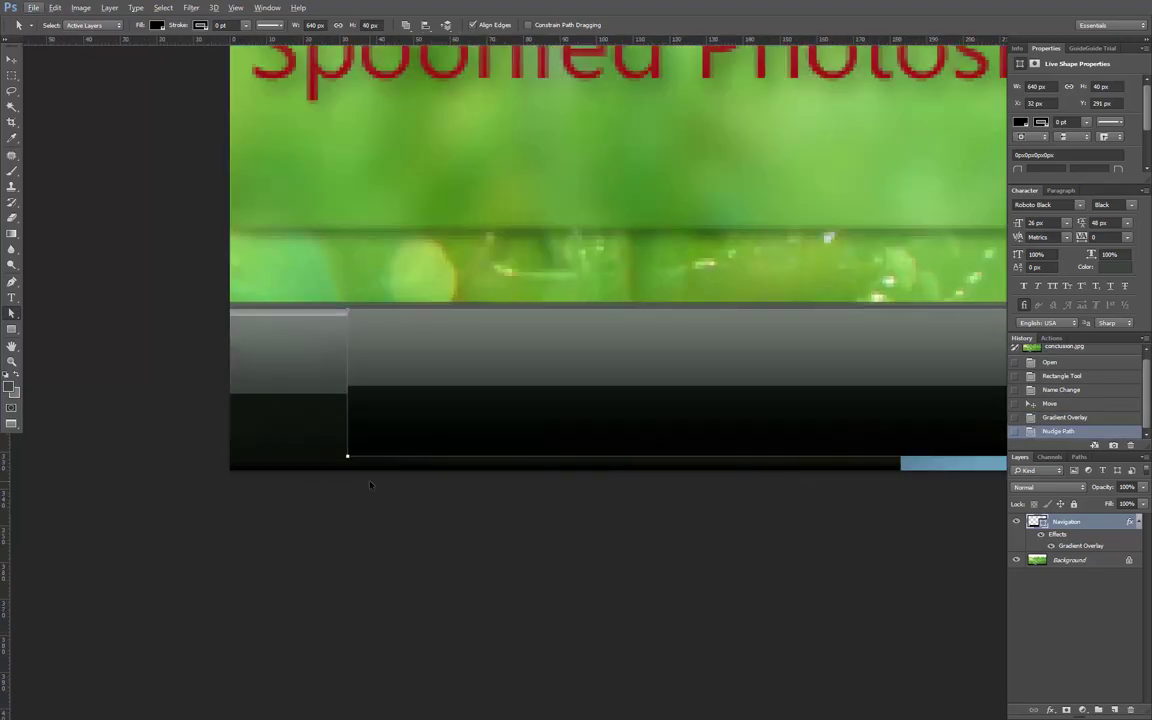
key("Down")
key("Escape")
key("Down")
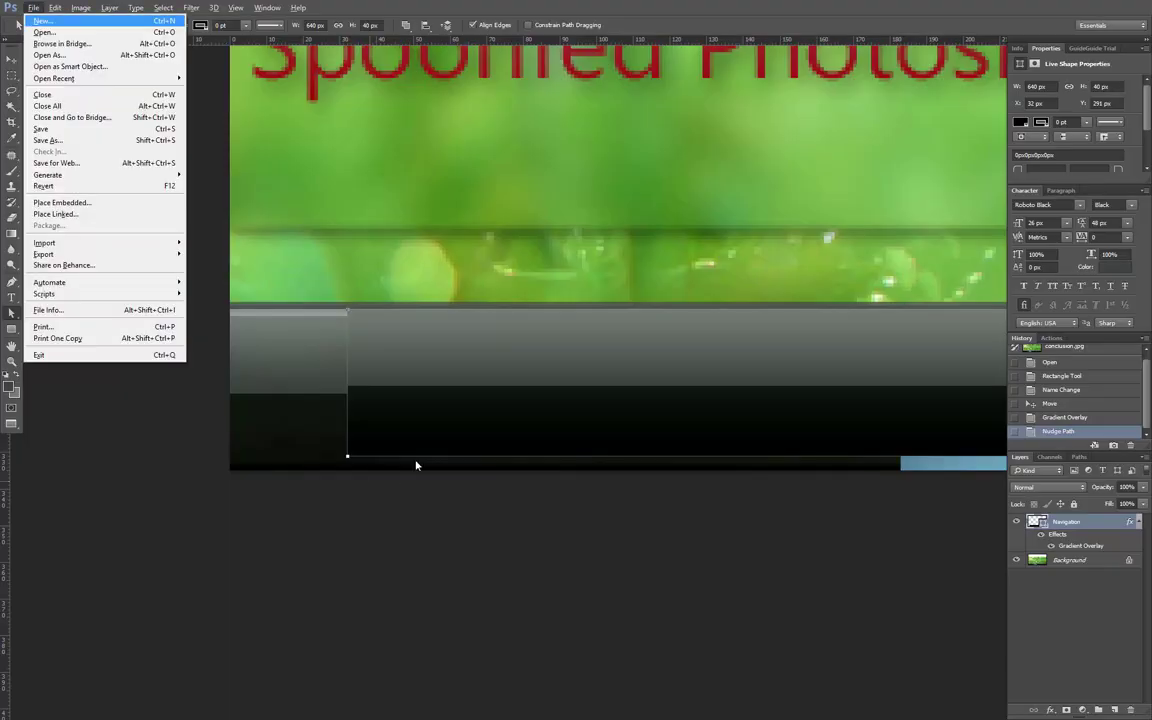
left_click(423, 5)
key("Down")
key("Down")
key("Down")
key("Down")
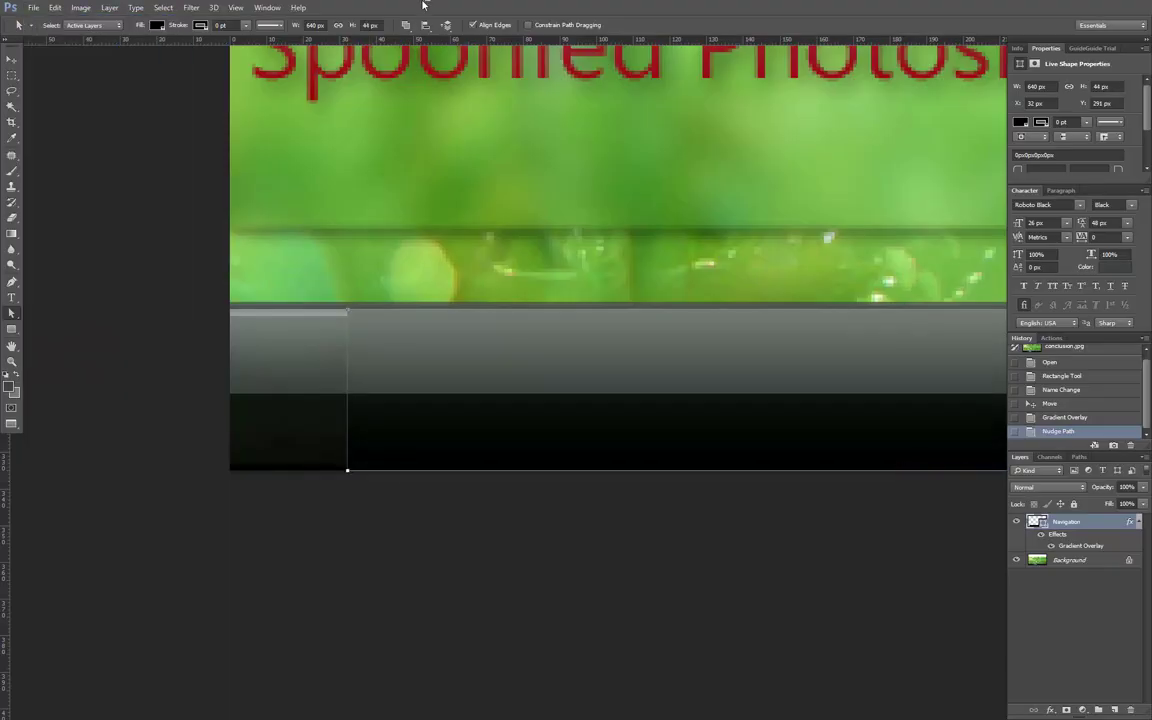
- Shift the Navigation shape 30 px left and extend its left edge another 20 px beyond the canvas, making it 660 px wide
key("ctrl+alt+0")
key("v")
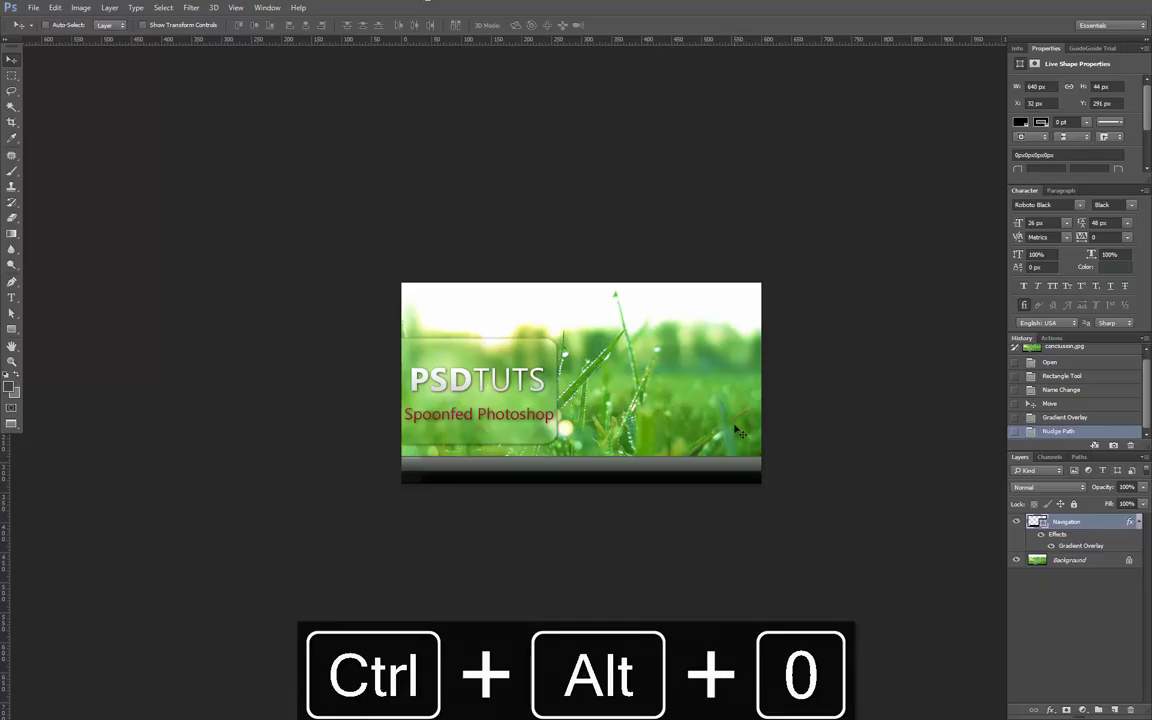
key("shift+Left")
key("shift+Left")
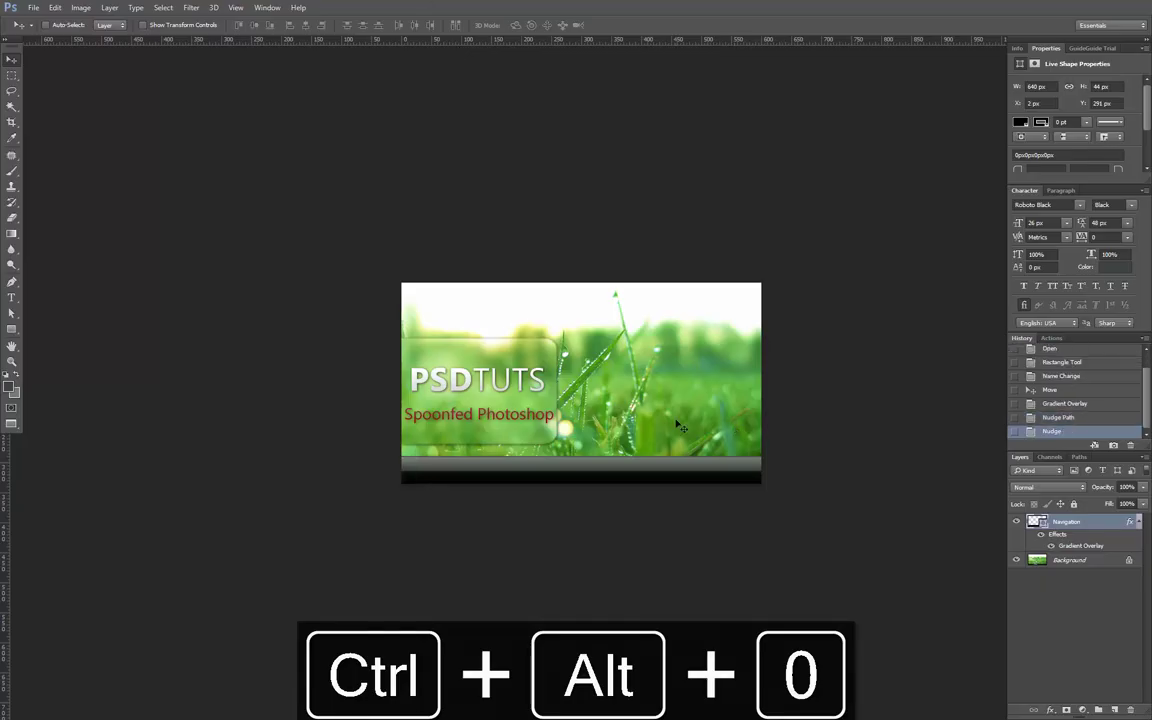
key("a")
key("shift+Left")
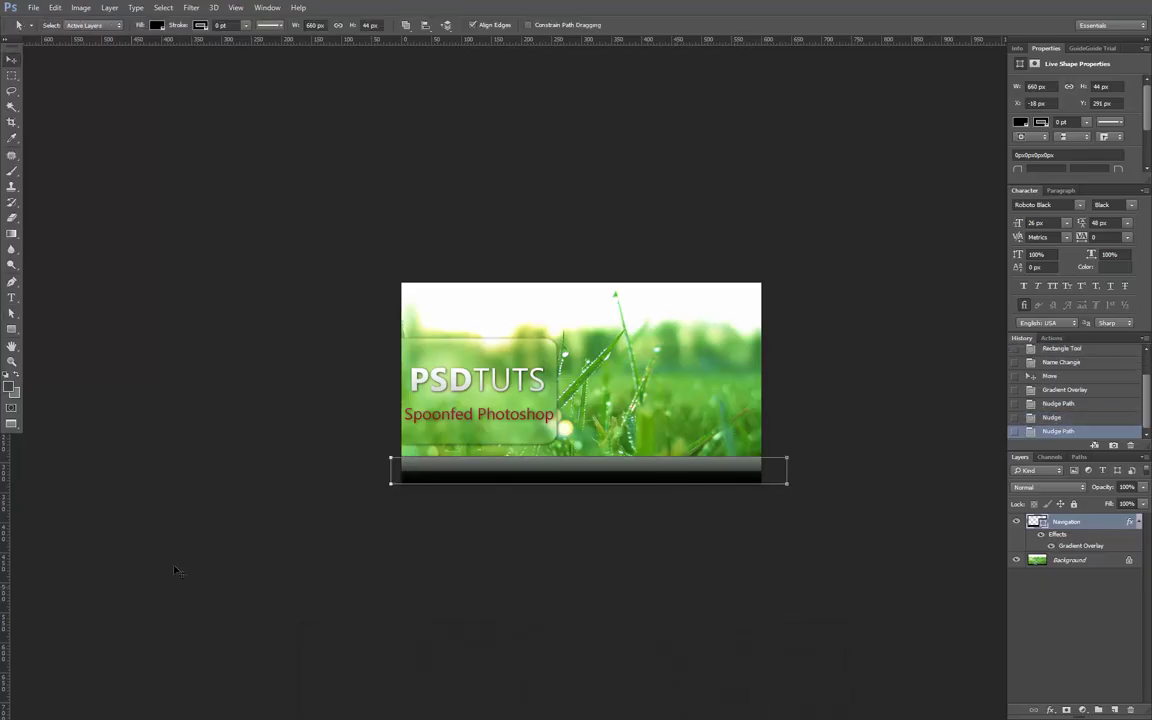
- Hide the Navigation layer and add the text "Blog" just above the original bar's Blog label
key("v")
left_click_drag(557, 474, 853, 527)
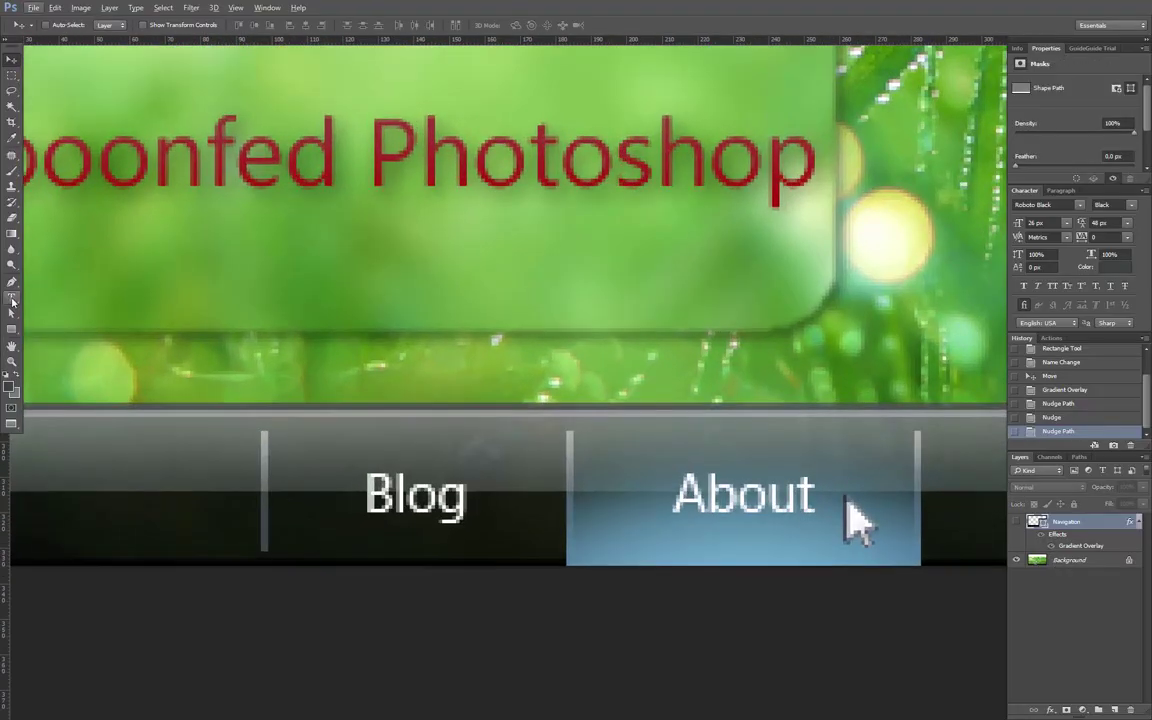
left_click_drag(12, 298, 69, 299)
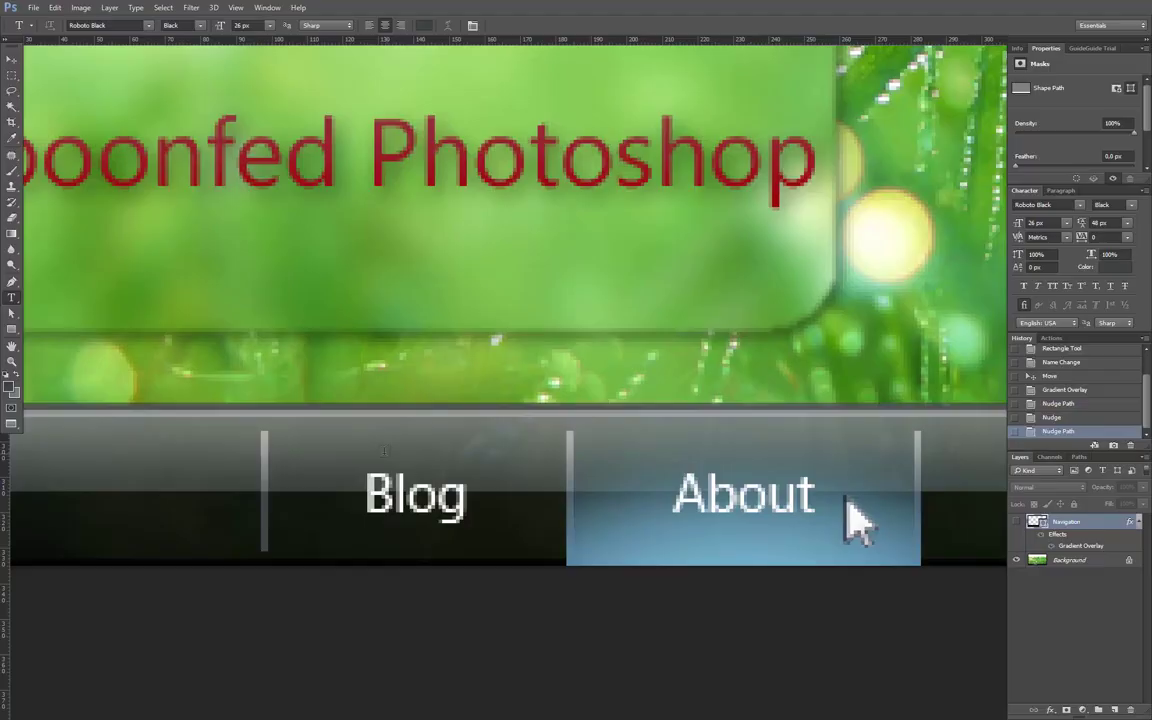
left_click(384, 452)
type("Blog")
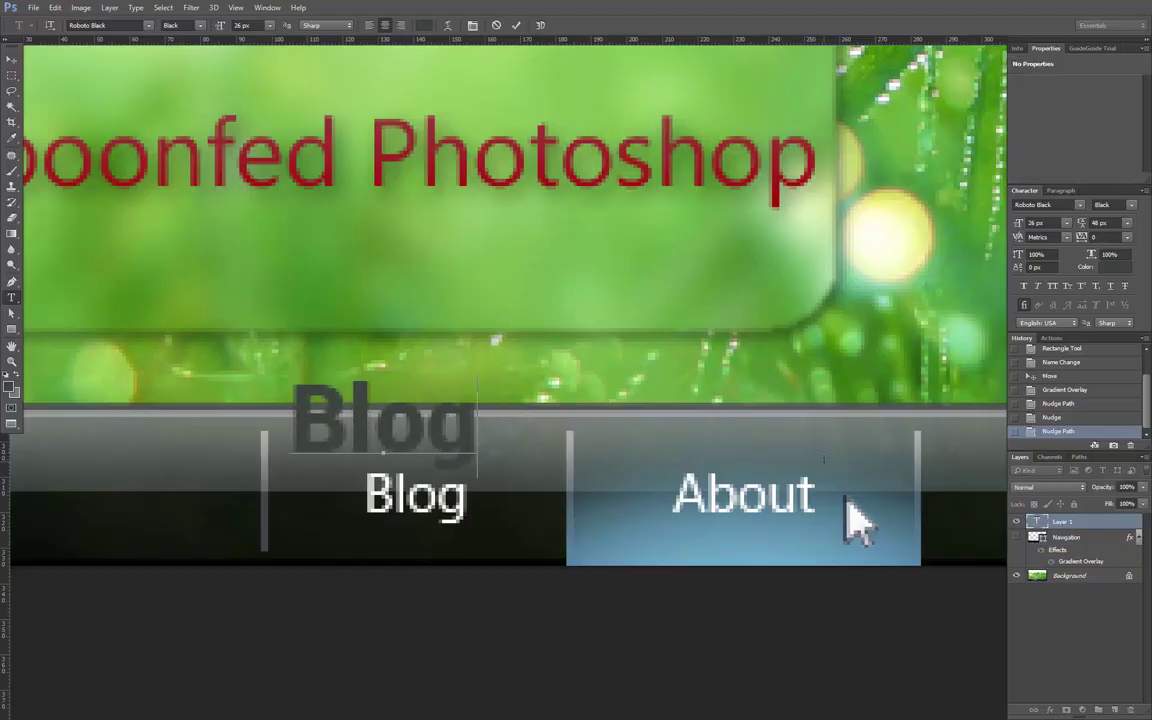
- Format the new Blog text in Arial Regular at 15 px and colour it white
key("ctrl+a")
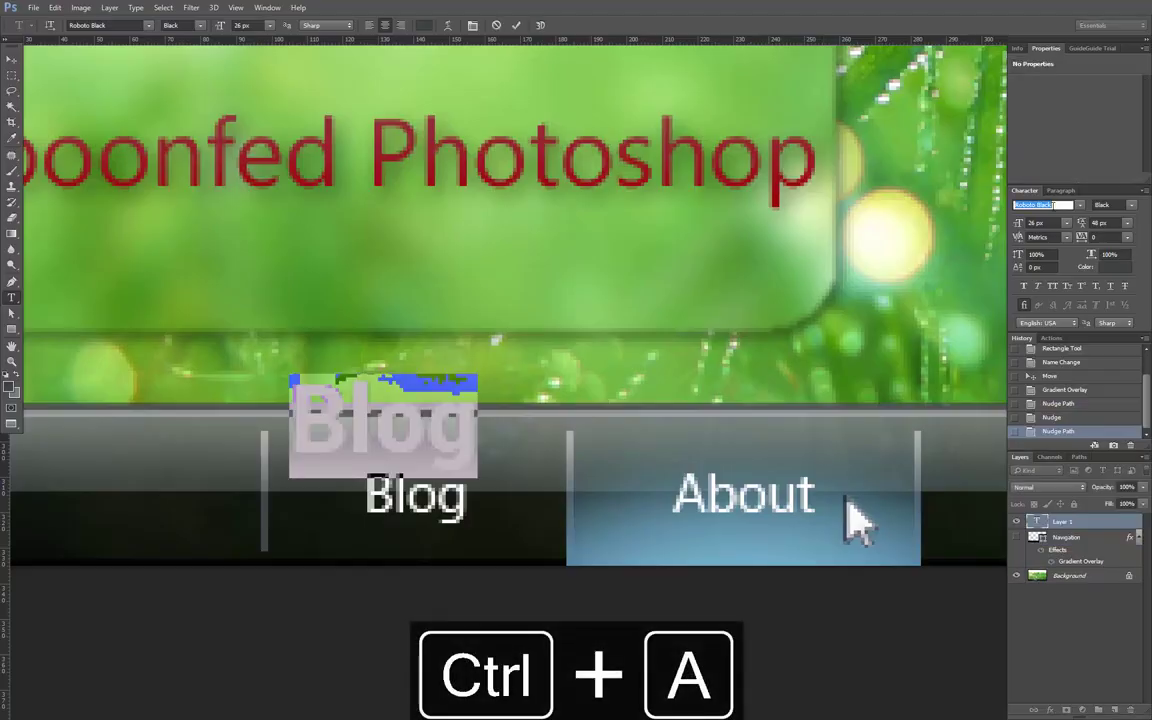
type("arial")
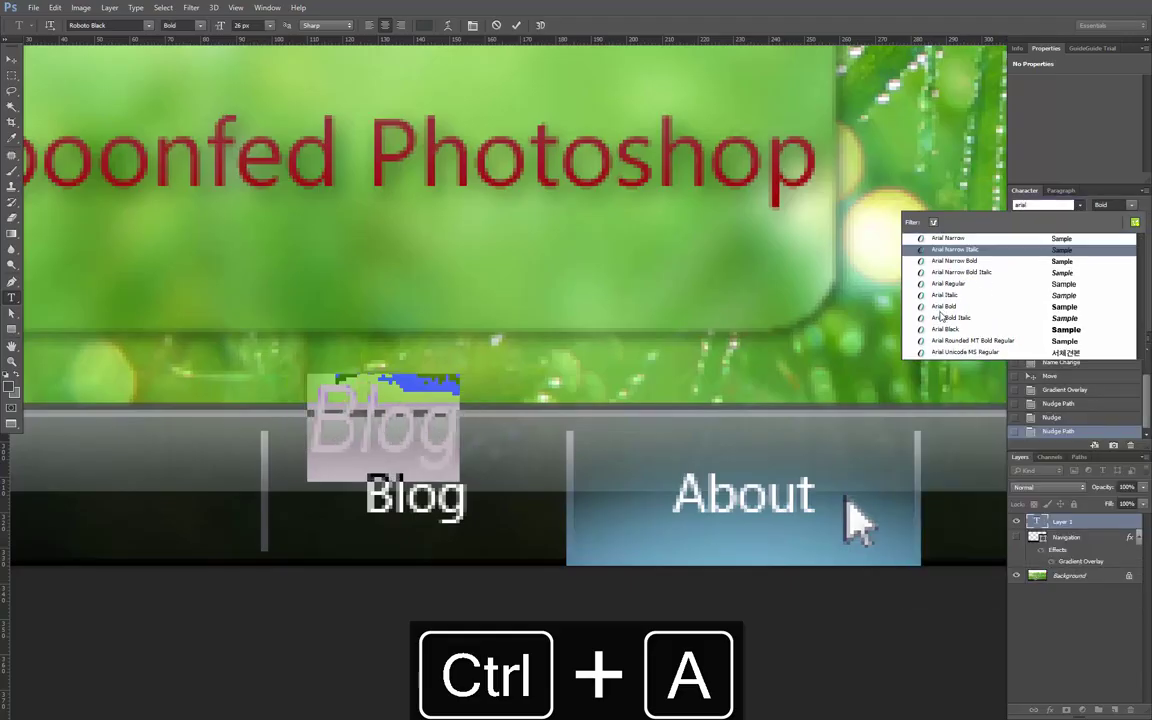
left_click(940, 285)
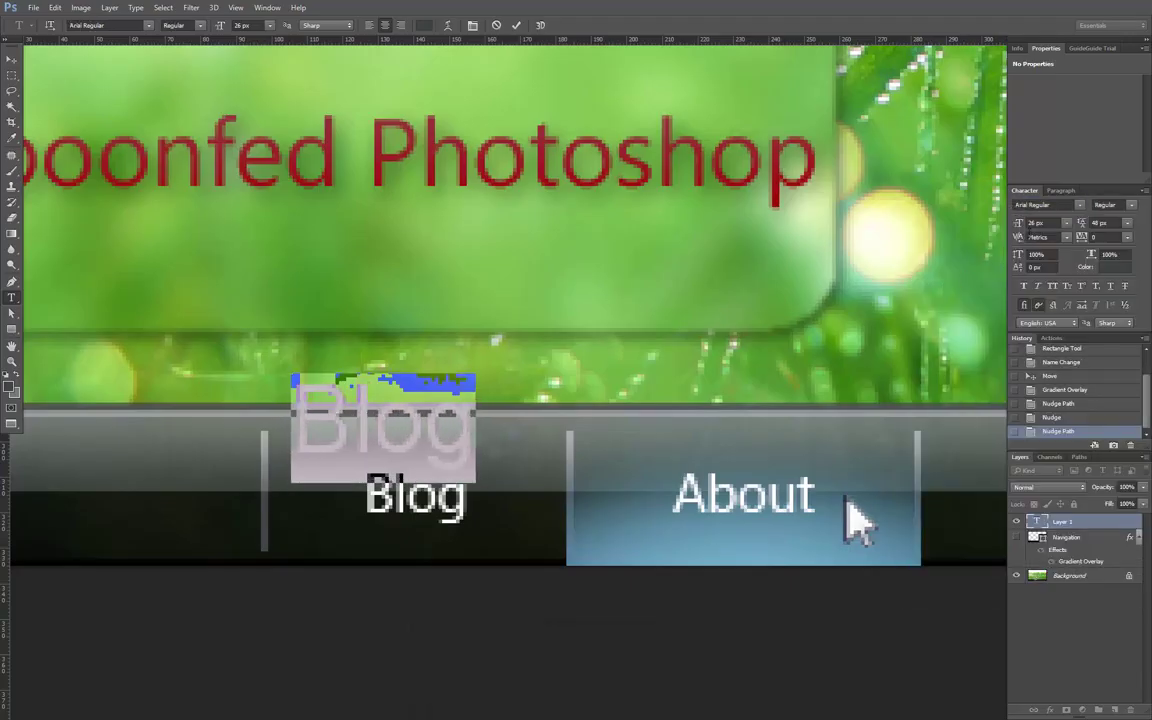
type("15")
key("Return")
left_click(935, 212)
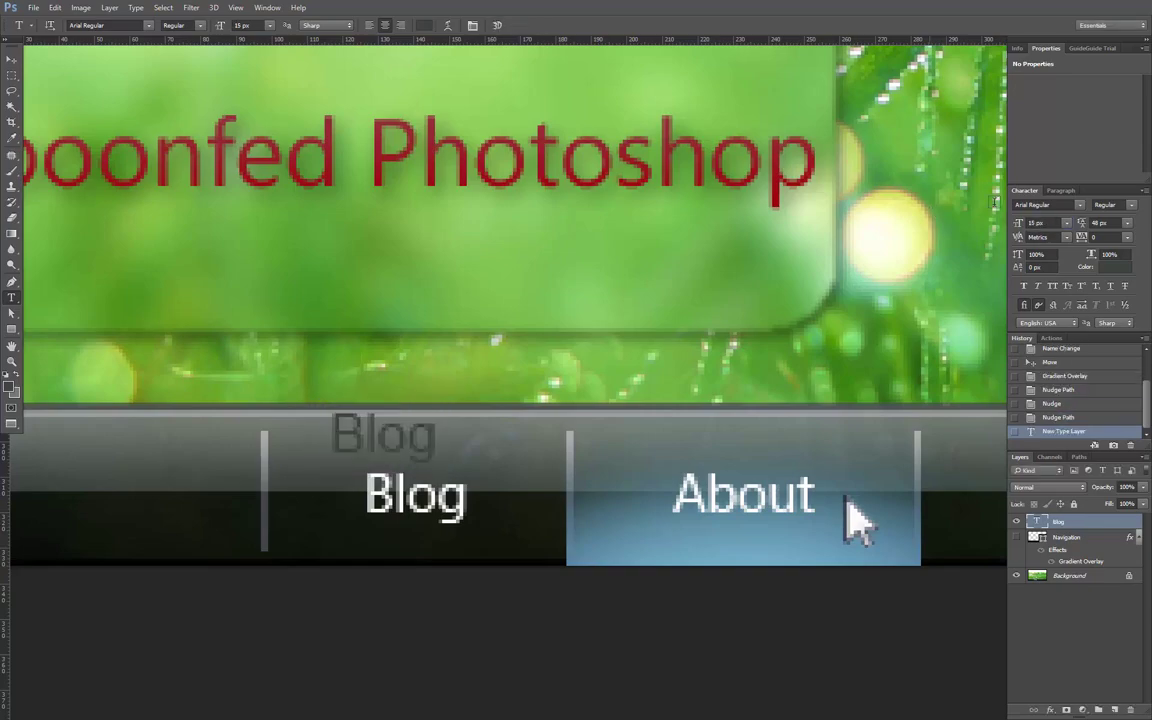
left_click(1116, 267)
key("Return")
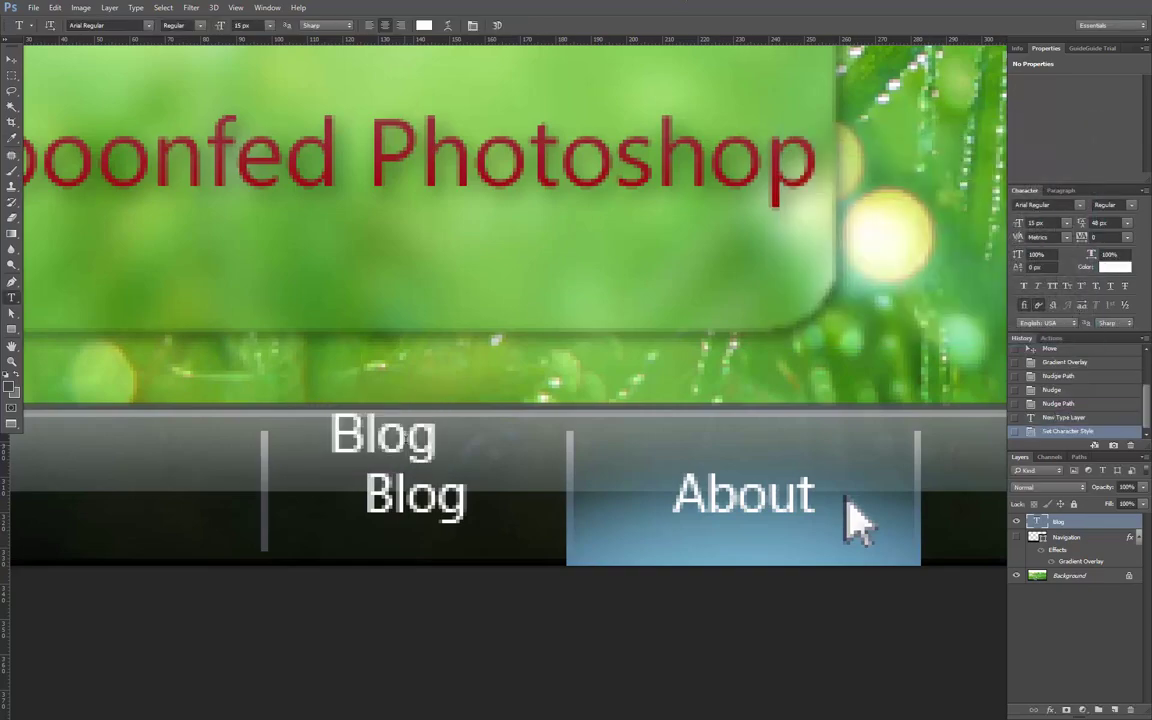
- Left-align the new Blog text and position it directly above the original Blog label
key("v")
left_click_drag(378, 402, 443, 452)
key("t")
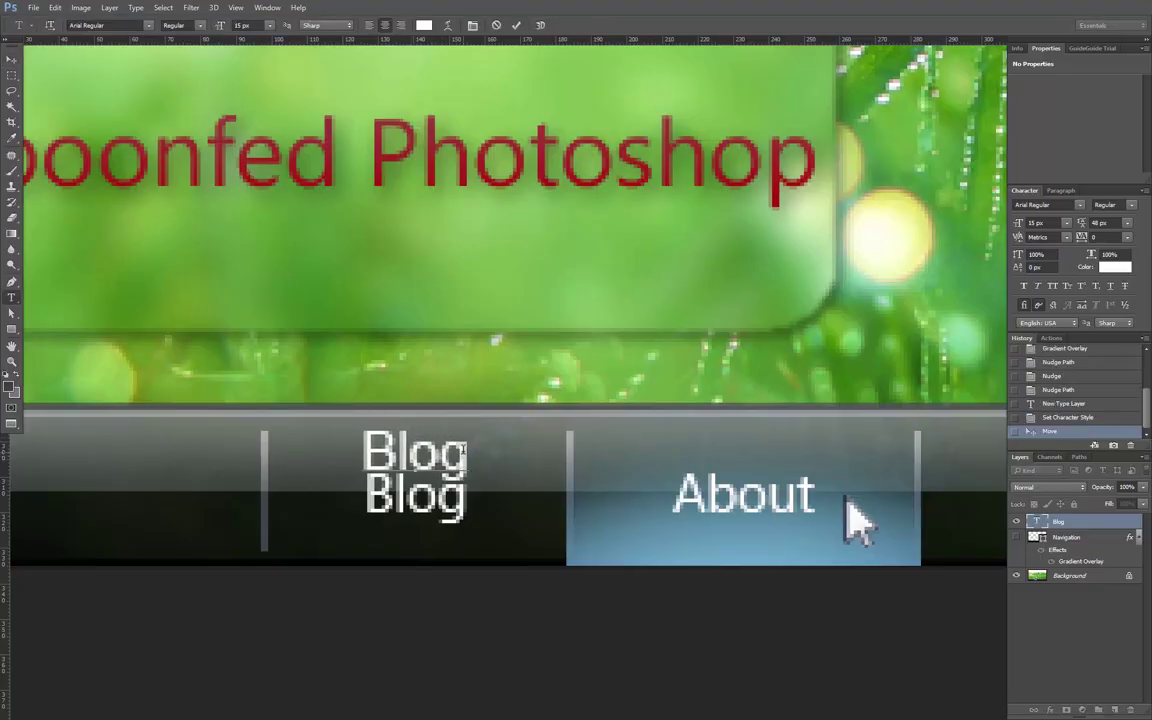
key("ctrl+a")
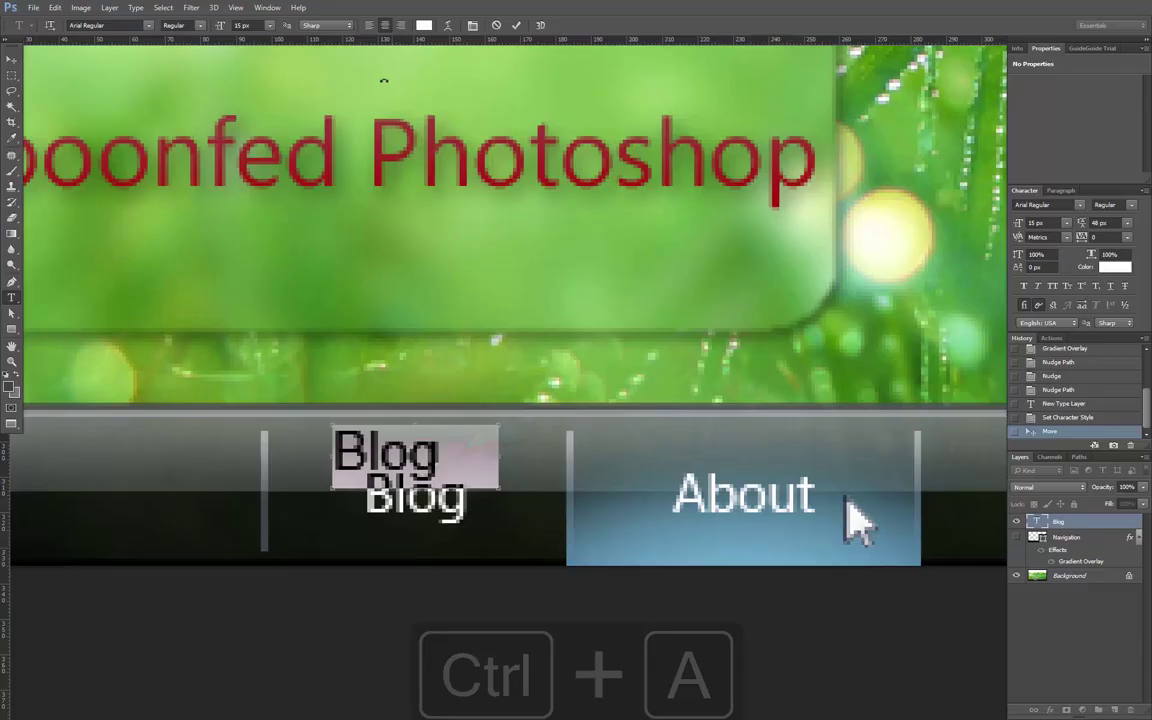
left_click(370, 26)
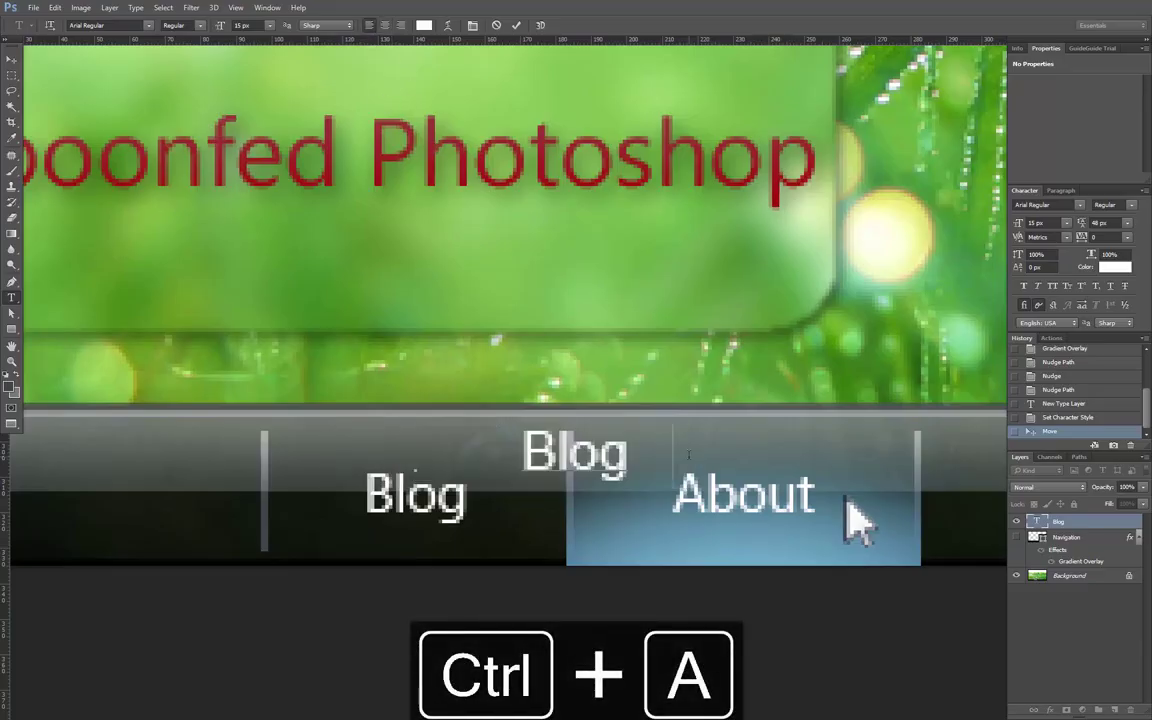
key("ctrl+Return")
key("v")
left_click_drag(676, 457, 530, 458)
- Set the Blog text's left and right paragraph indents to 0 px
key("t")
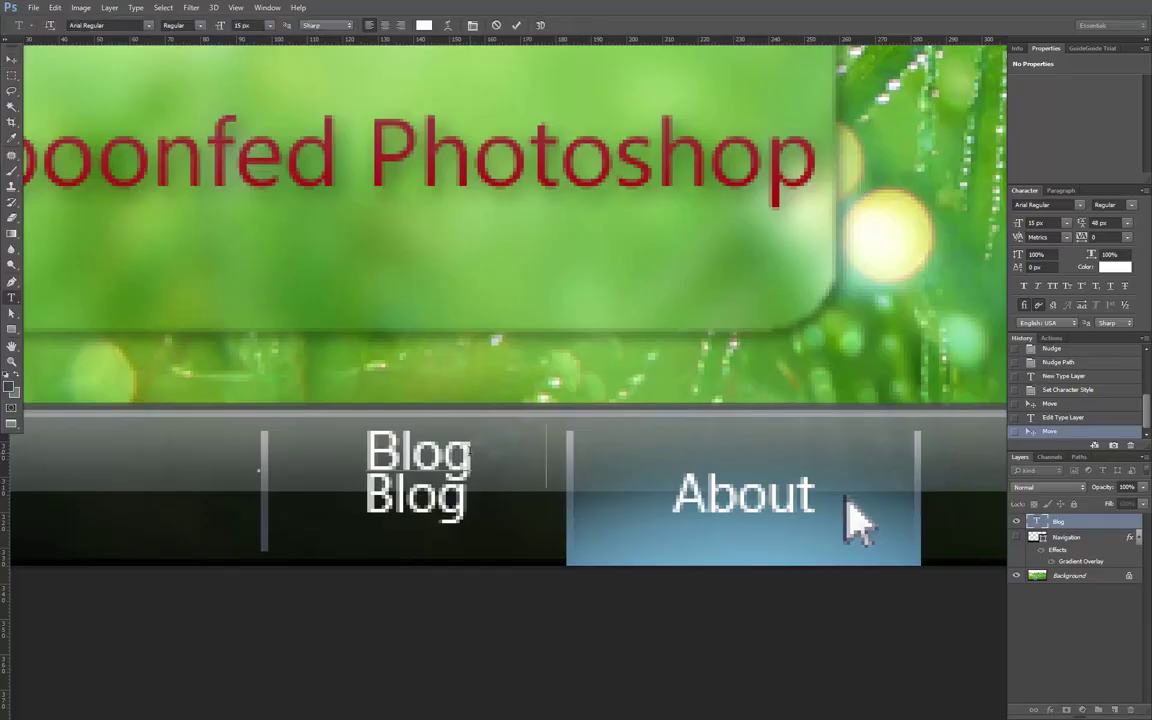
key("ctrl+a")
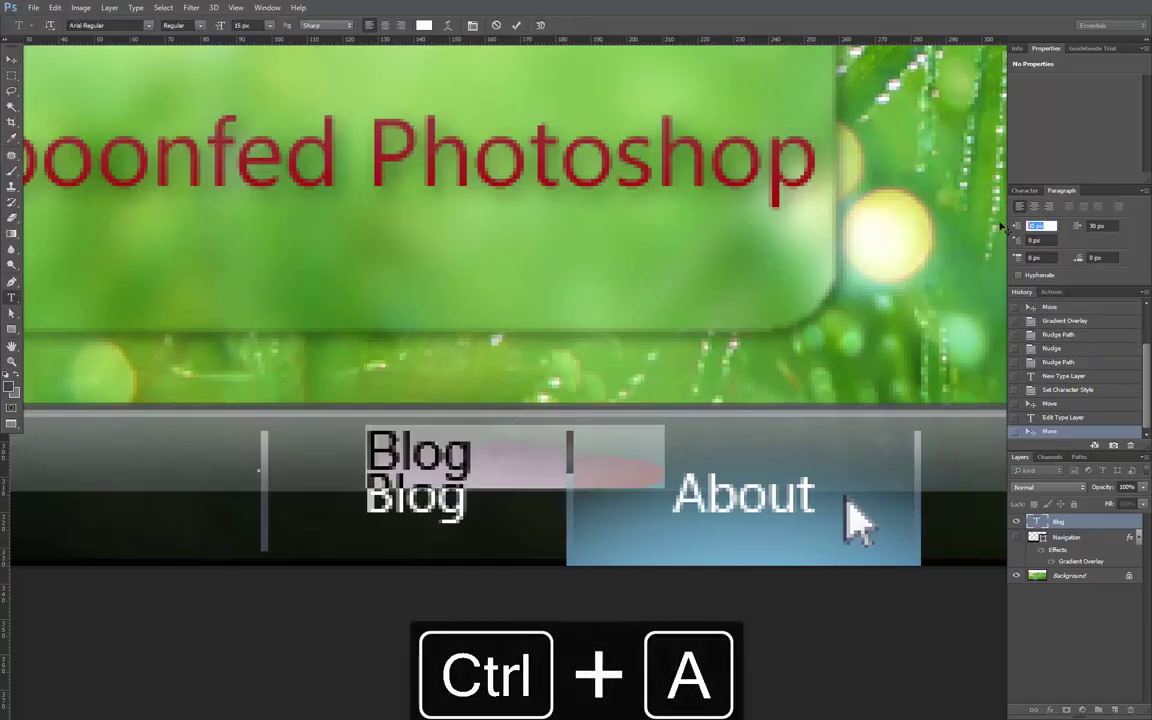
type("0")
key("Tab")
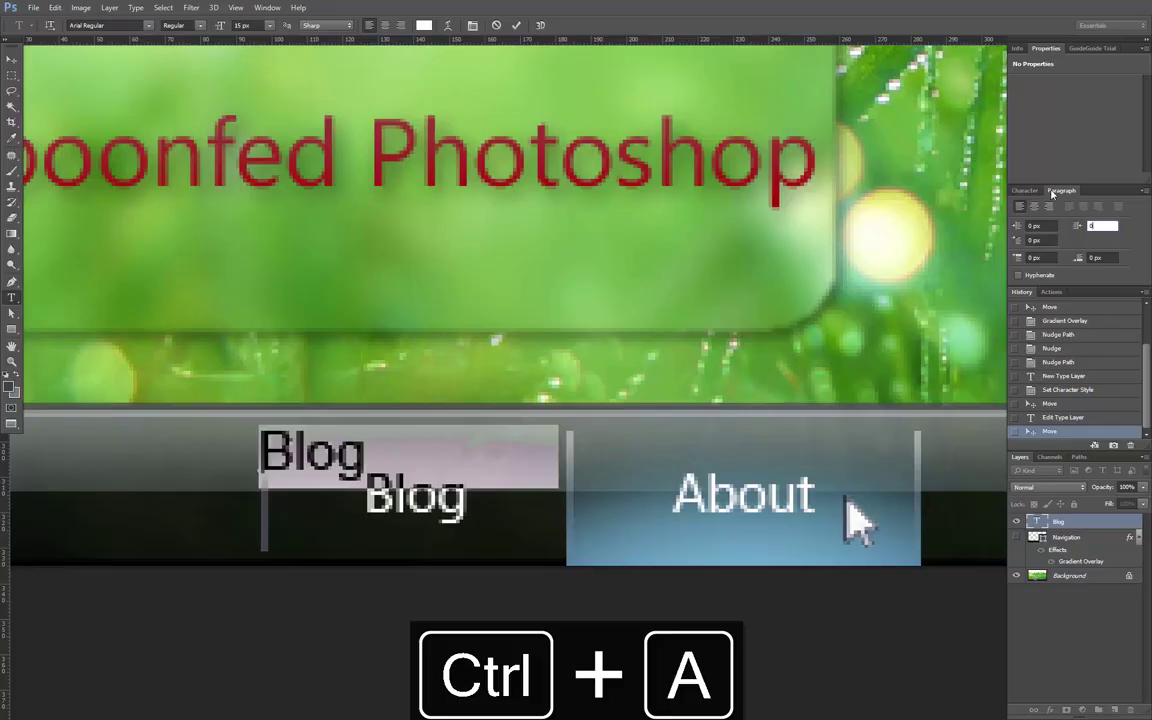
left_click(1024, 190)
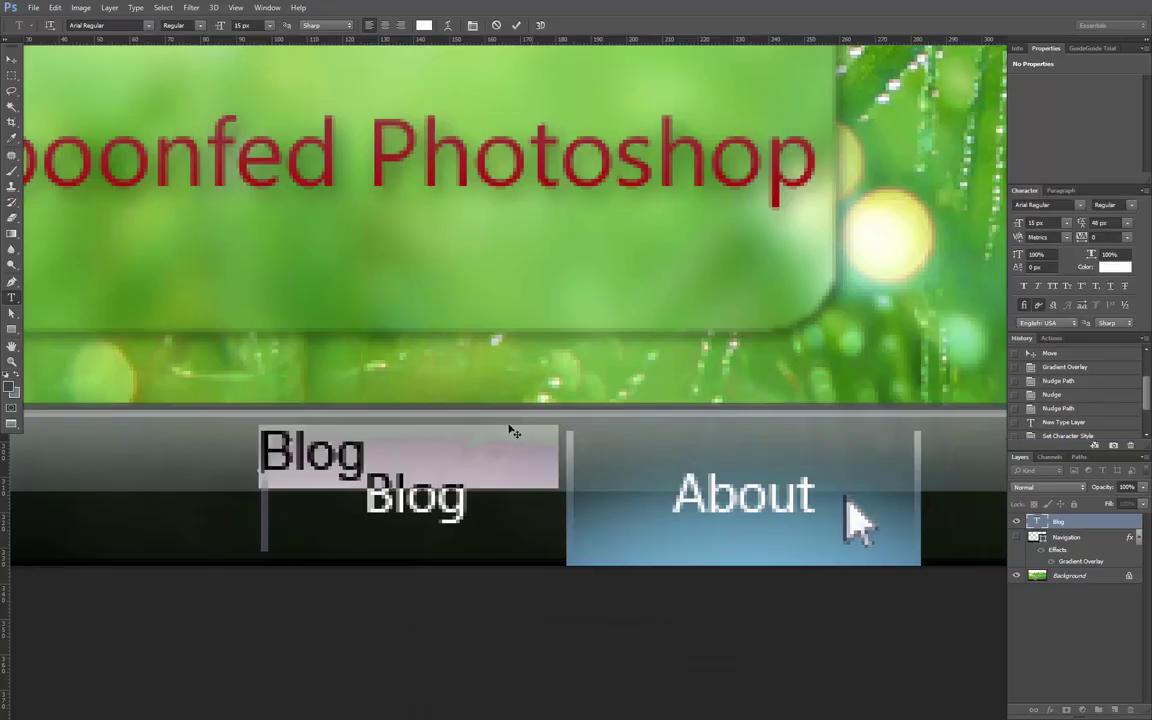
- Move the Blog text back to the right so it lines up above the original Blog label
key("ctrl+shift+Right")
key("ctrl+shift+Right")
key("ctrl+shift+Right")
key("ctrl+shift+Right")
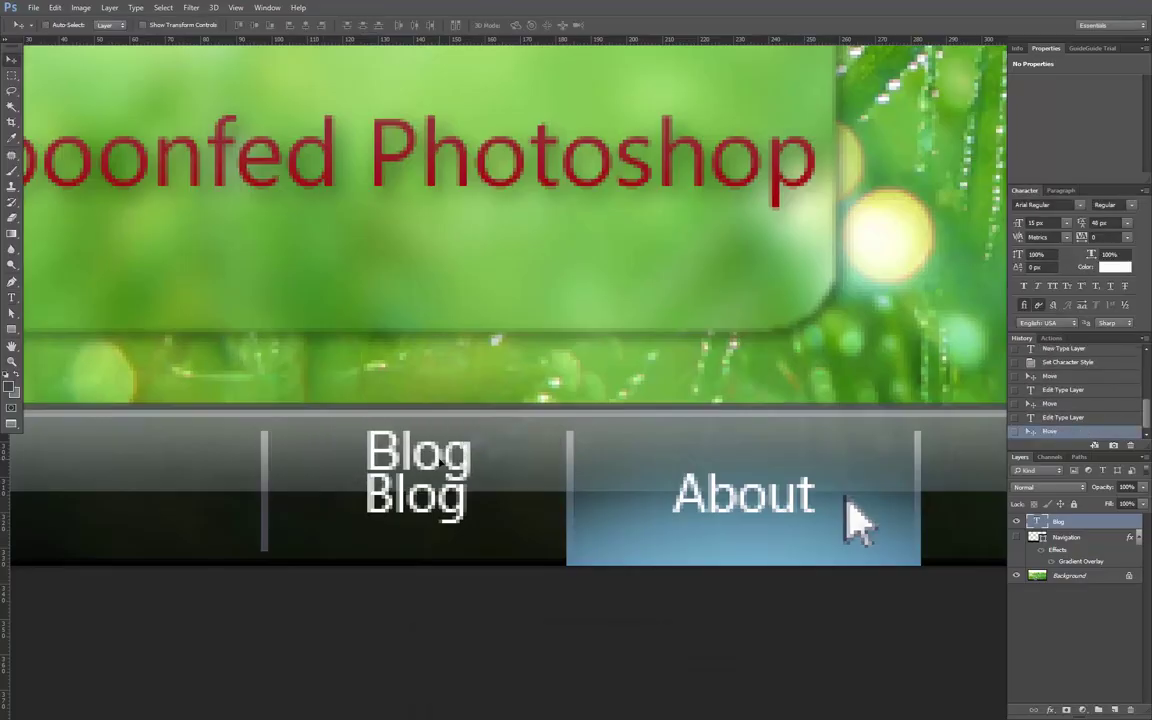
- Add "About" to the Blog text line, spaced so it sits above the original About label
left_click(476, 451)
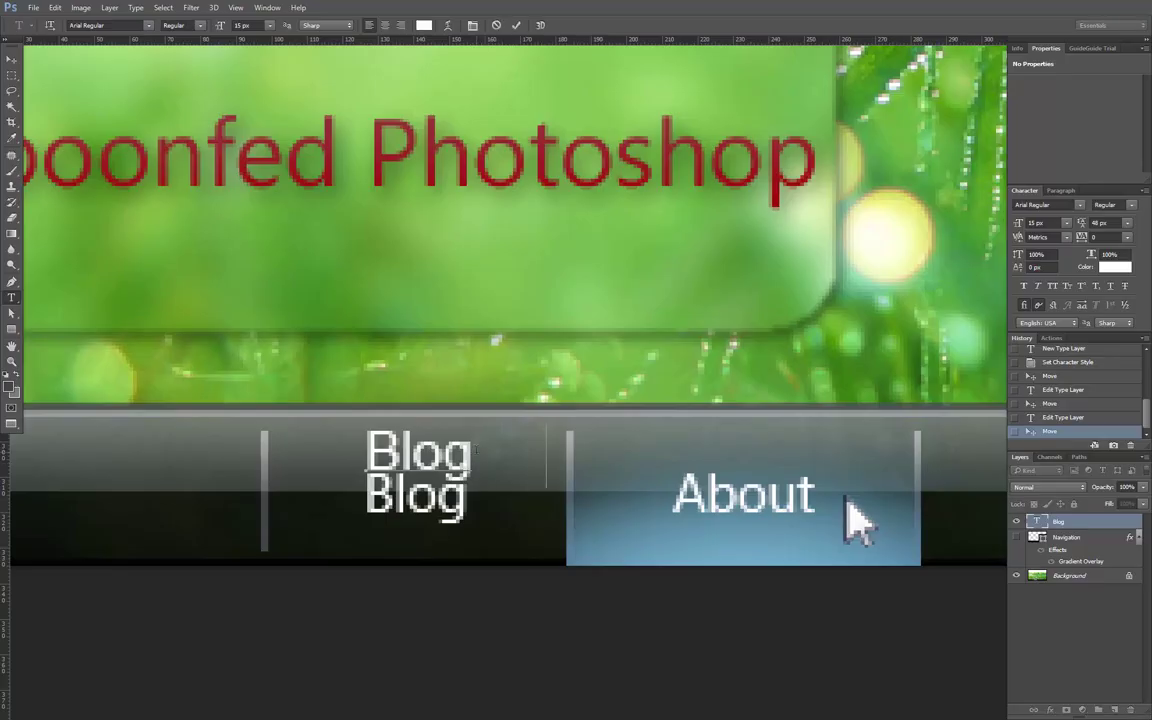
type("Abou")
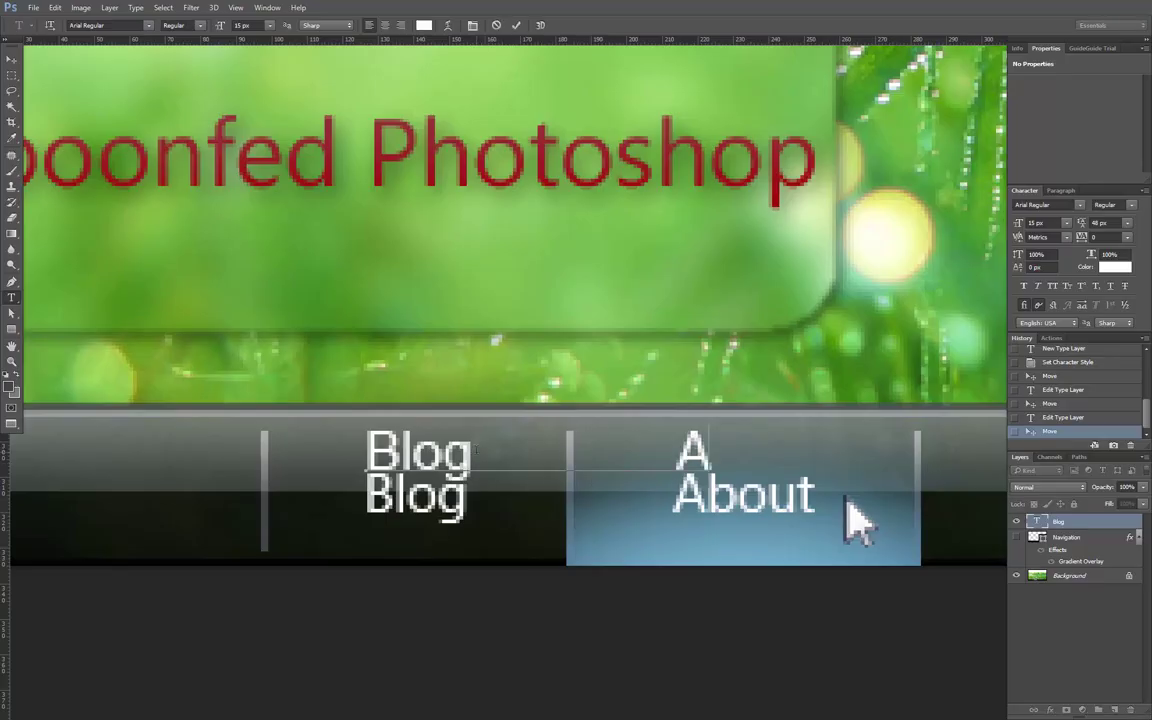
type("t")
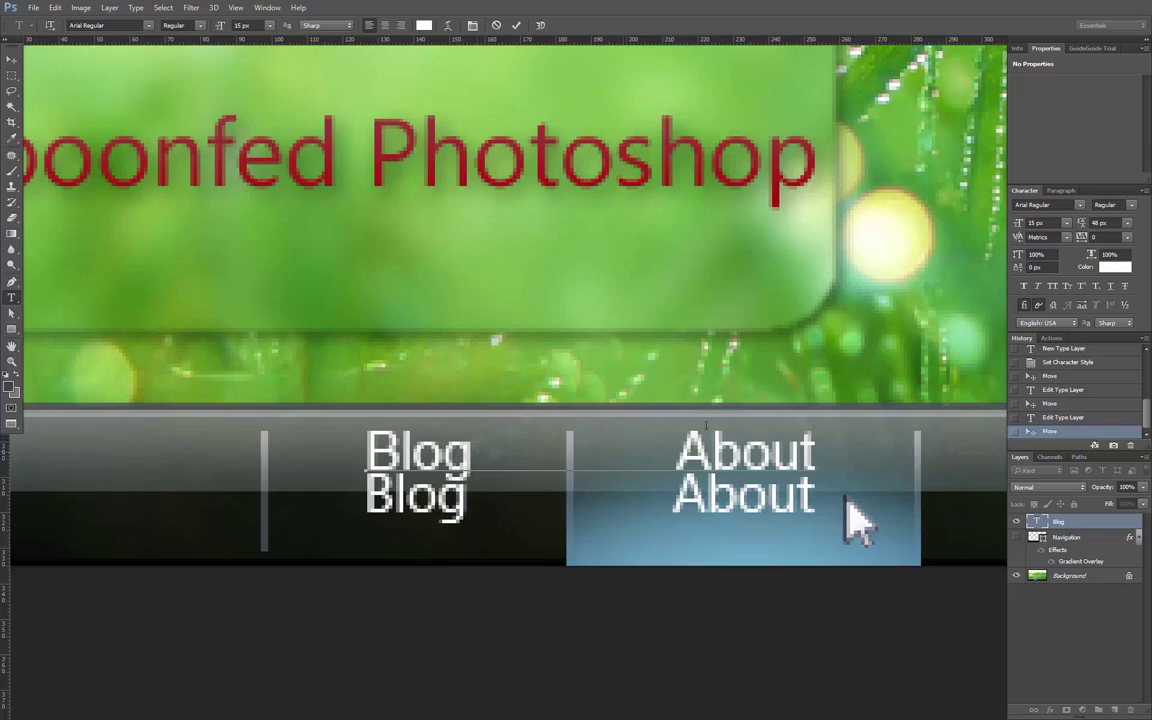
- Copy the spacing between Blog and About and commit the text layer
key("shift+Left")
key("shift+Left")
key("shift+Left")
key("shift+Left")
key("shift+Left")
key("shift+Left")
key("shift+Left")
key("shift+Left")
key("shift+Left")
key("shift+Left")
key("shift+Left")
key("shift+Left")
key("shift+Left")
key("shift+Left")
key("shift+Left")
key("ctrl+c")
key("ctrl+Return")
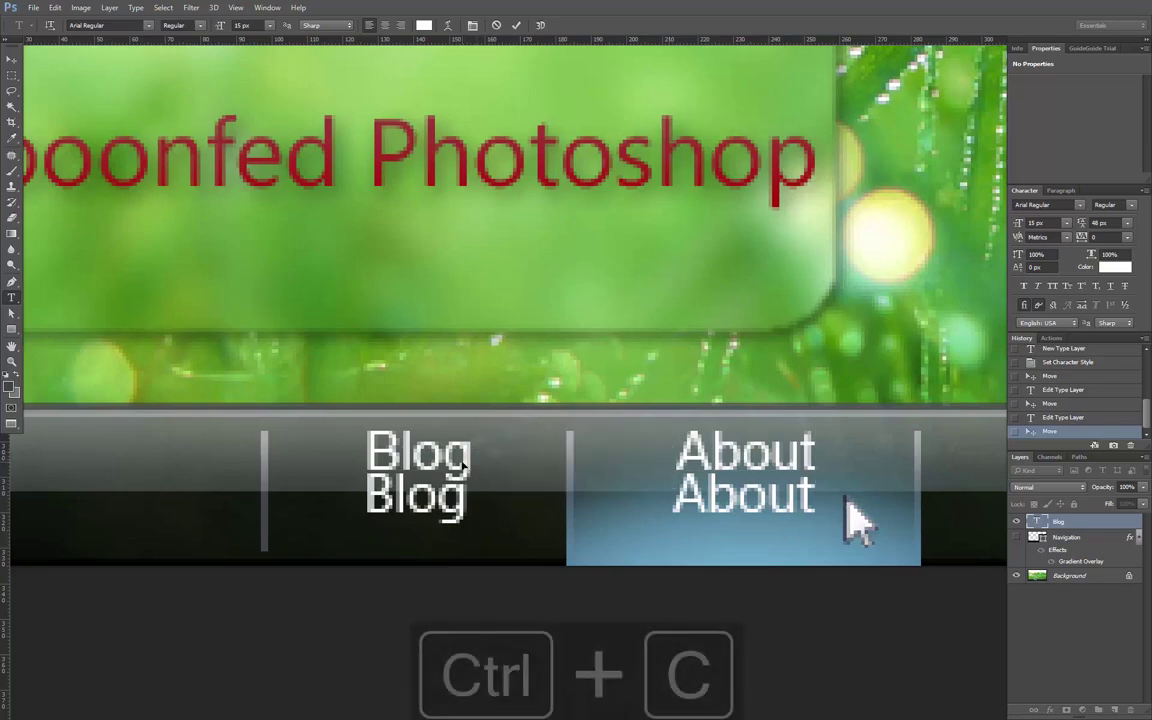
- Paste the copied spacing after About and add "Tutorials" above the original Tutorials label
left_click_drag(855, 520, 425, 465)
key("ctrl+v")
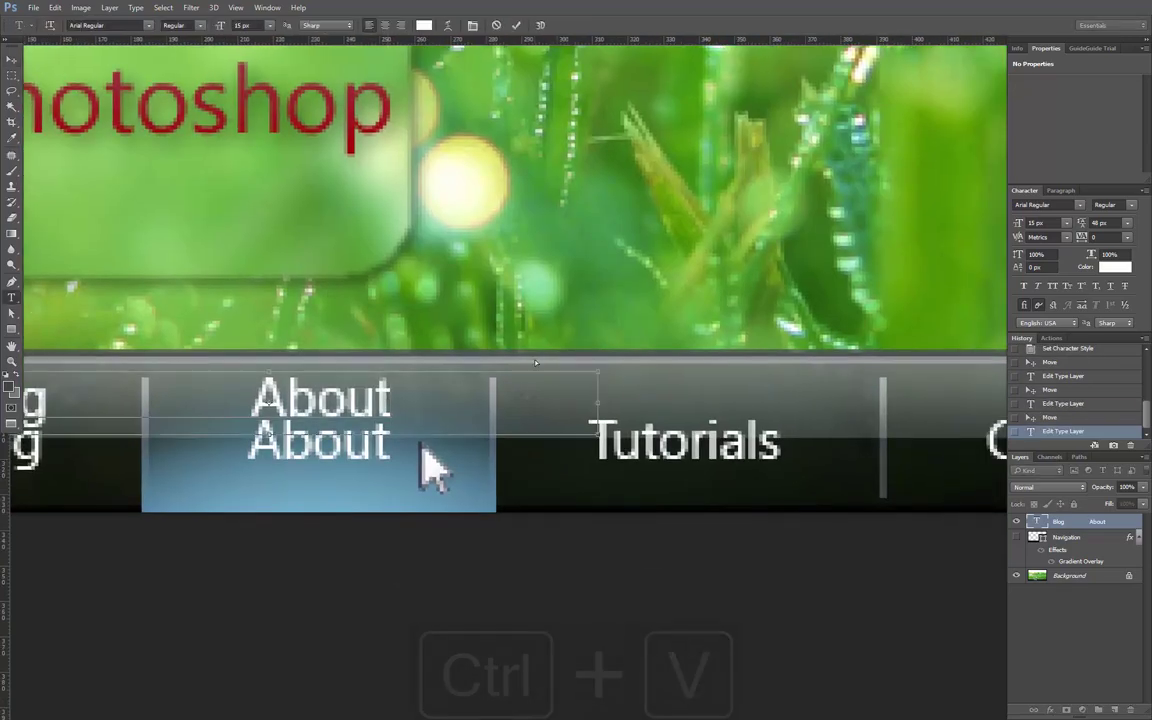
type("Tut")
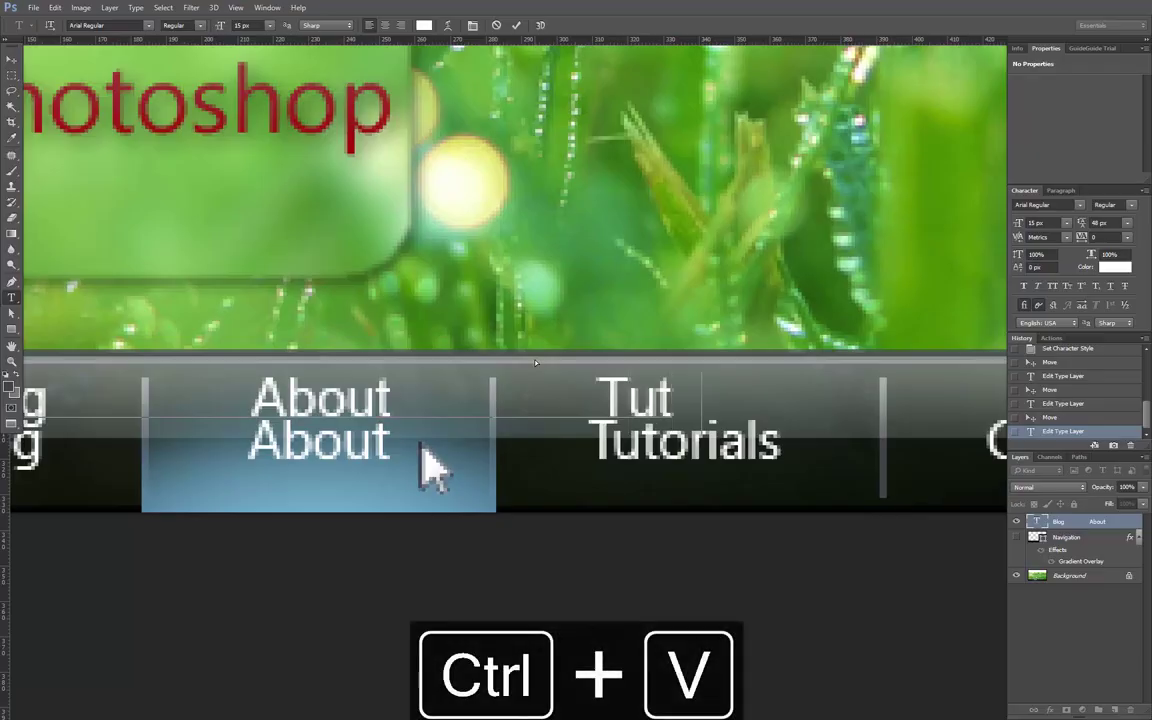
type("orials")
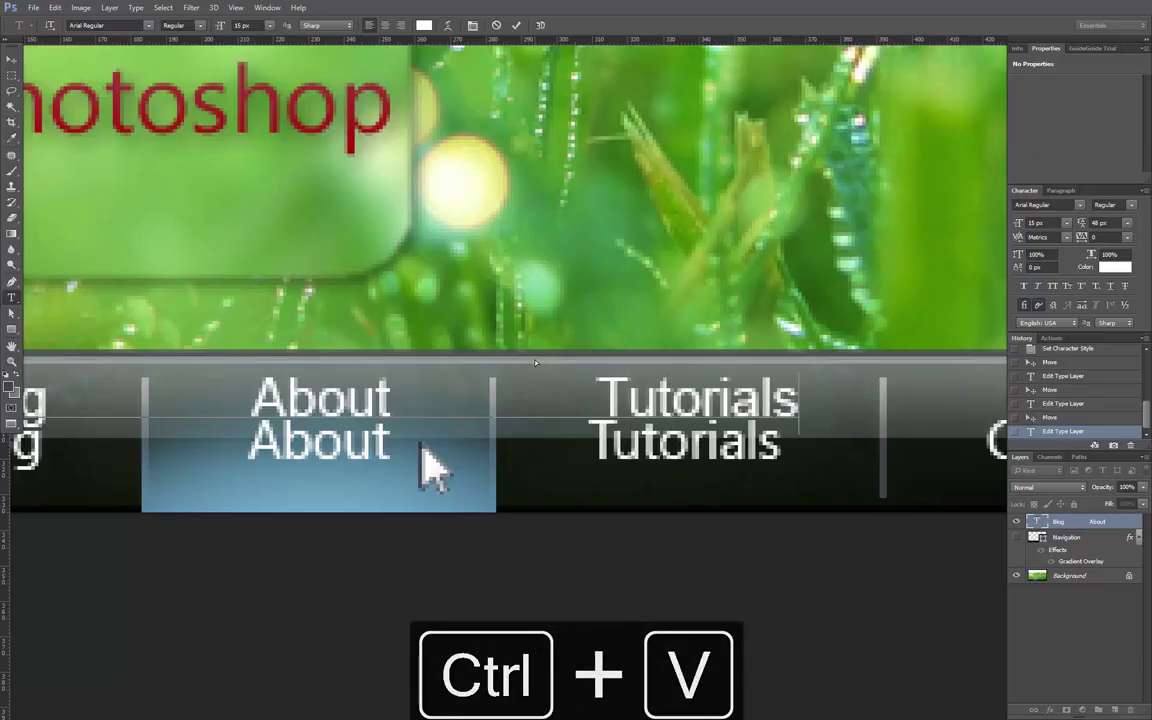
- Paste the same spacing after Tutorials, add "Contact" above the original Contact label, and commit the text
left_click_drag(430, 470, 80, 470)
key("ctrl+v")
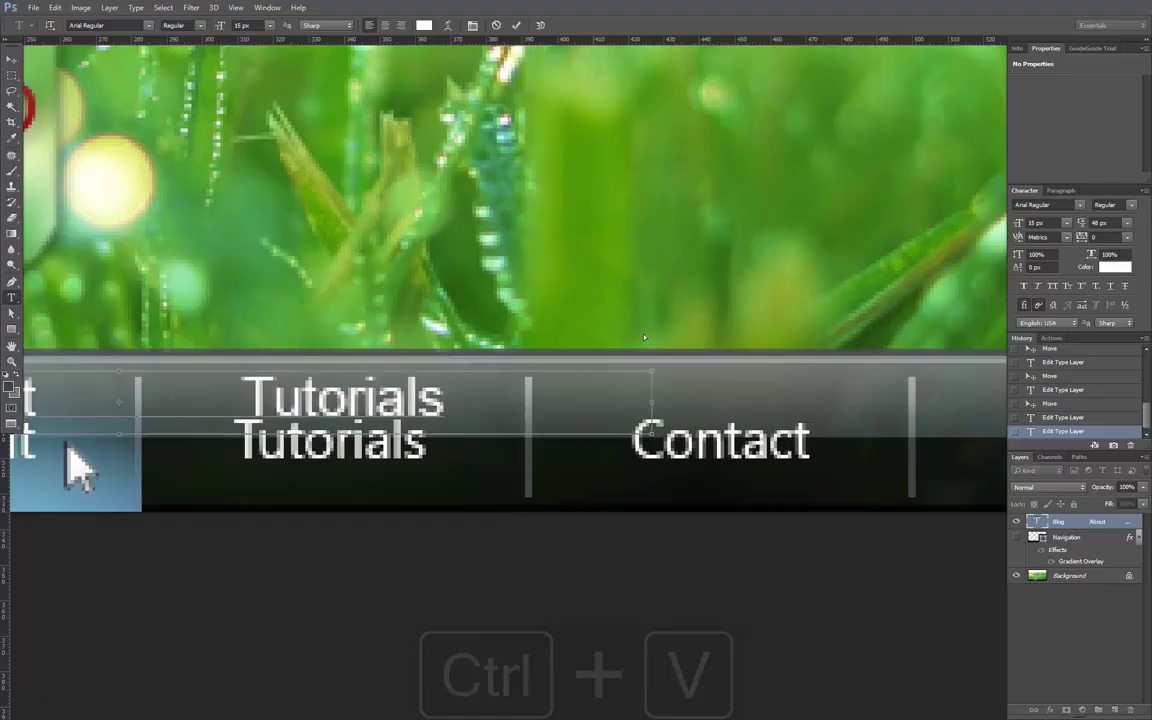
type("Contact")
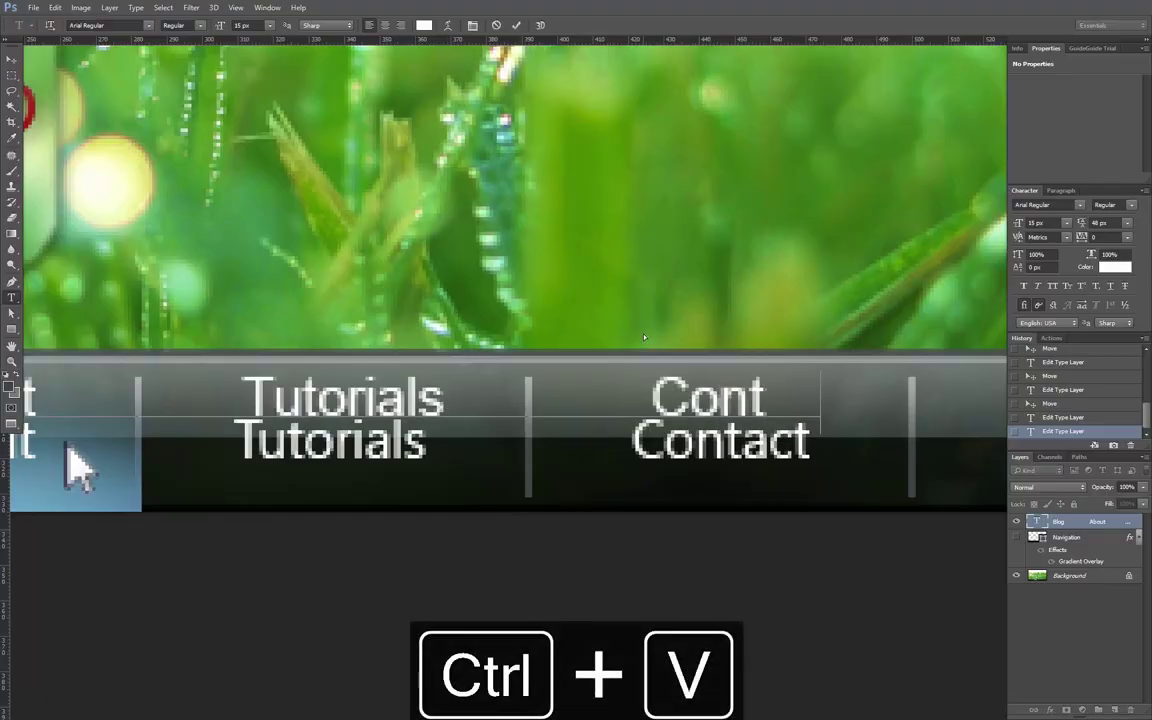
key("ctrl+Return")
- Trim the spaces between Blog, About, Tutorials and Contact to tighten the spacing of the menu labels
key("ctrl+minus")
key("ctrl+minus")
key("ctrl+minus")
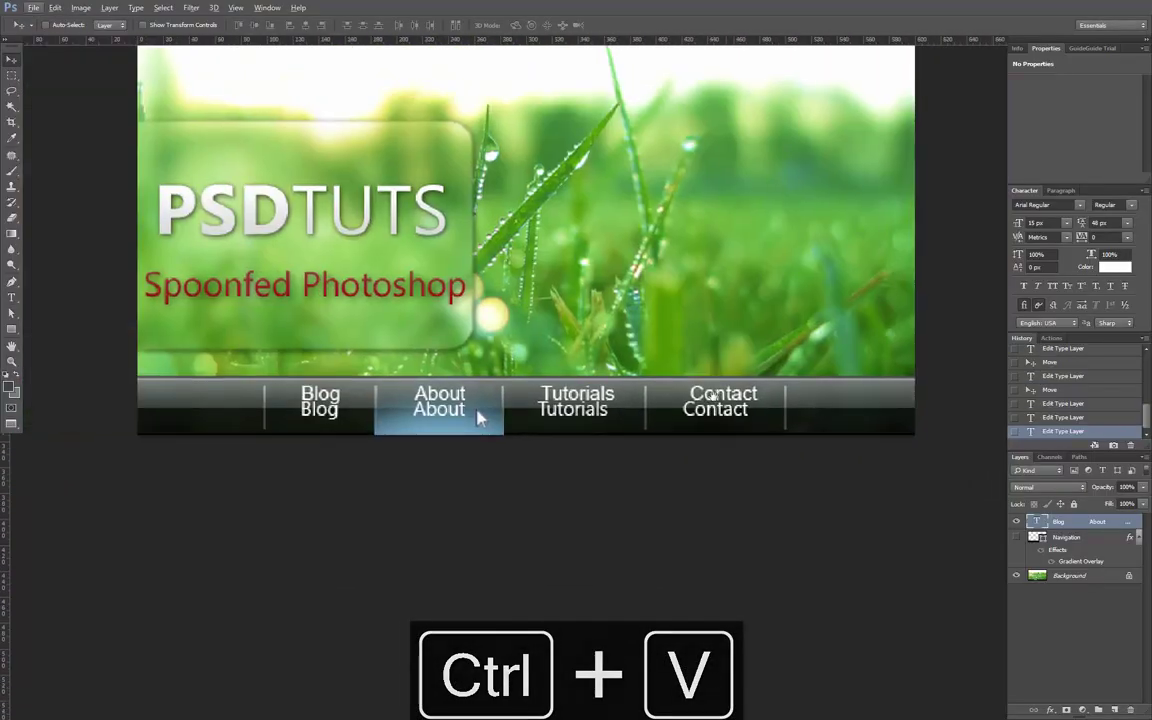
key("t")
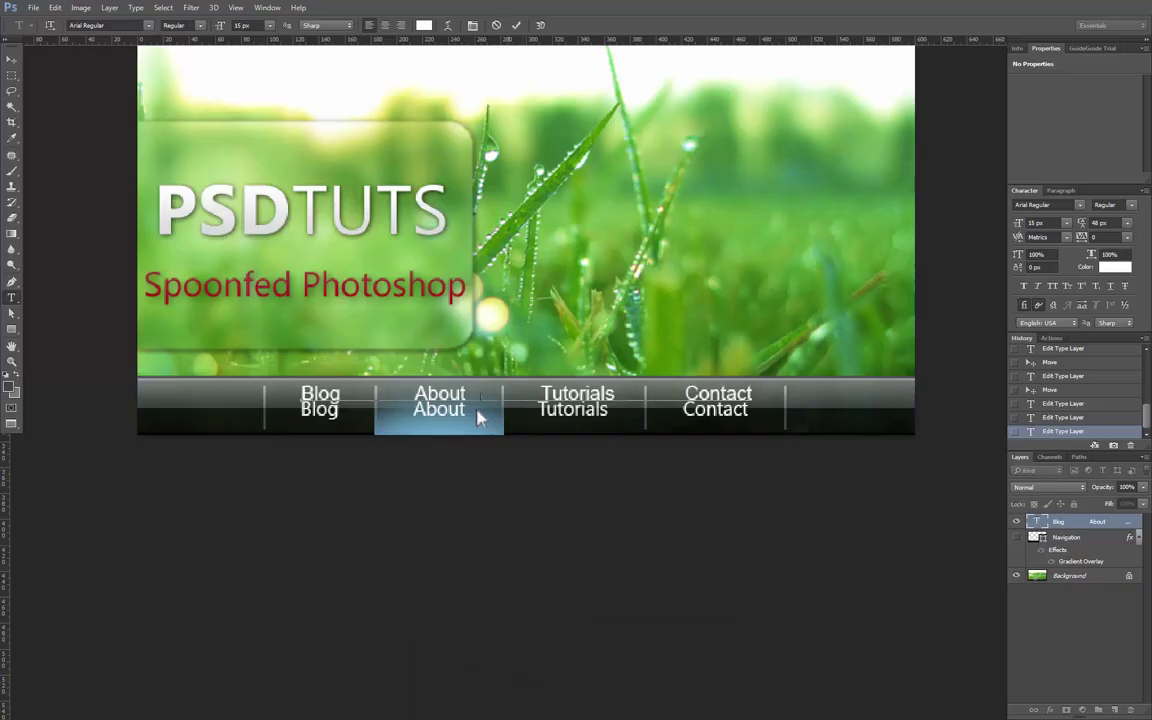
key("ctrl+shift+Left")
key("v")
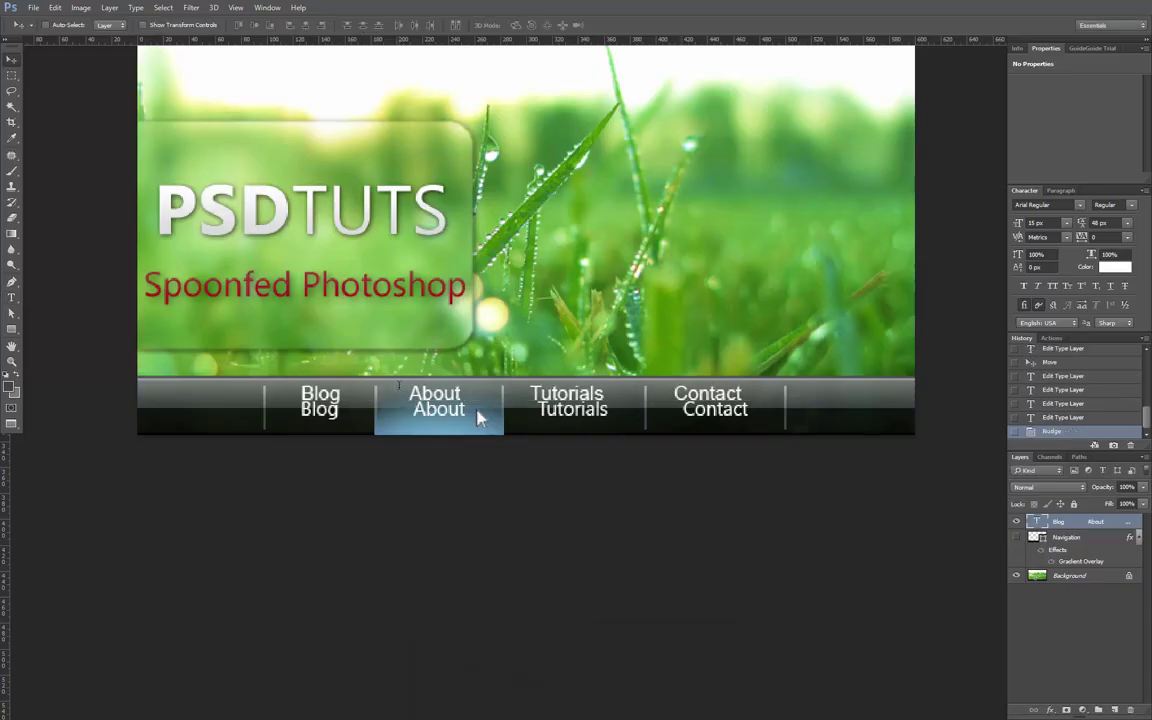
- Nudge the menu text layer down until its baseline matches the original labels
key("shift+Down")
key("Down")
key("Down")
key("Down")
key("Down")
key("Down")
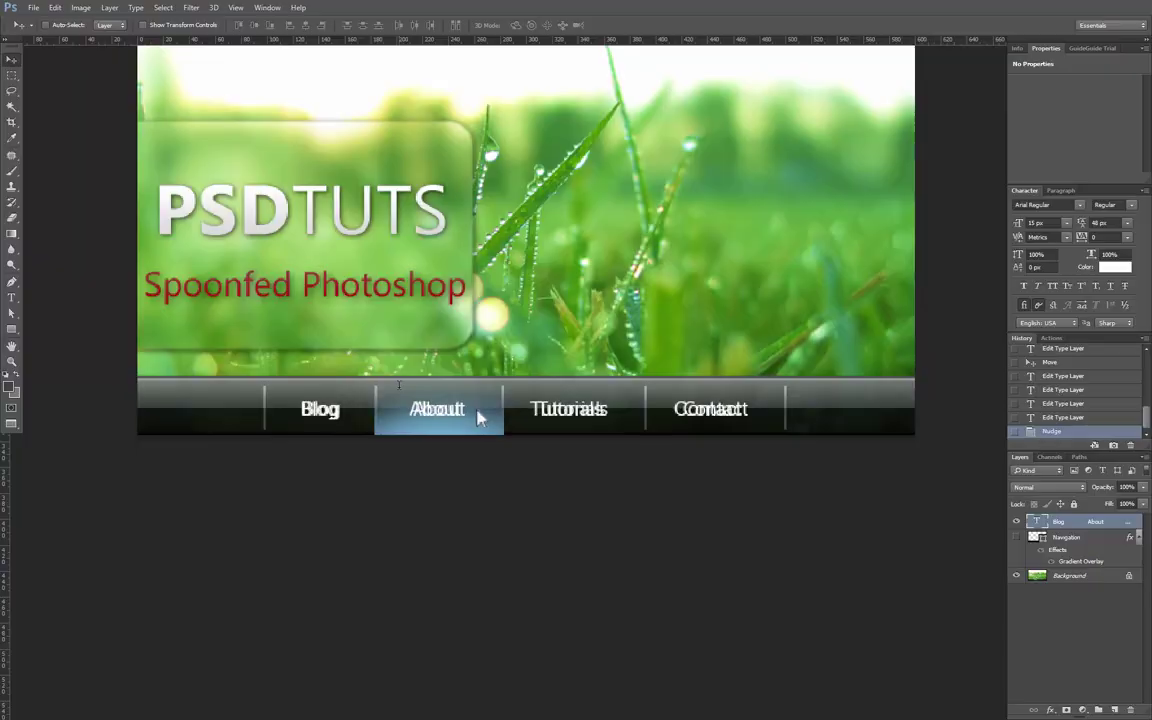
- Show the Navigation layer and shift its bar right to expose a strip of the original bar's highlight beside it
scroll(628, 438, "up", 5)
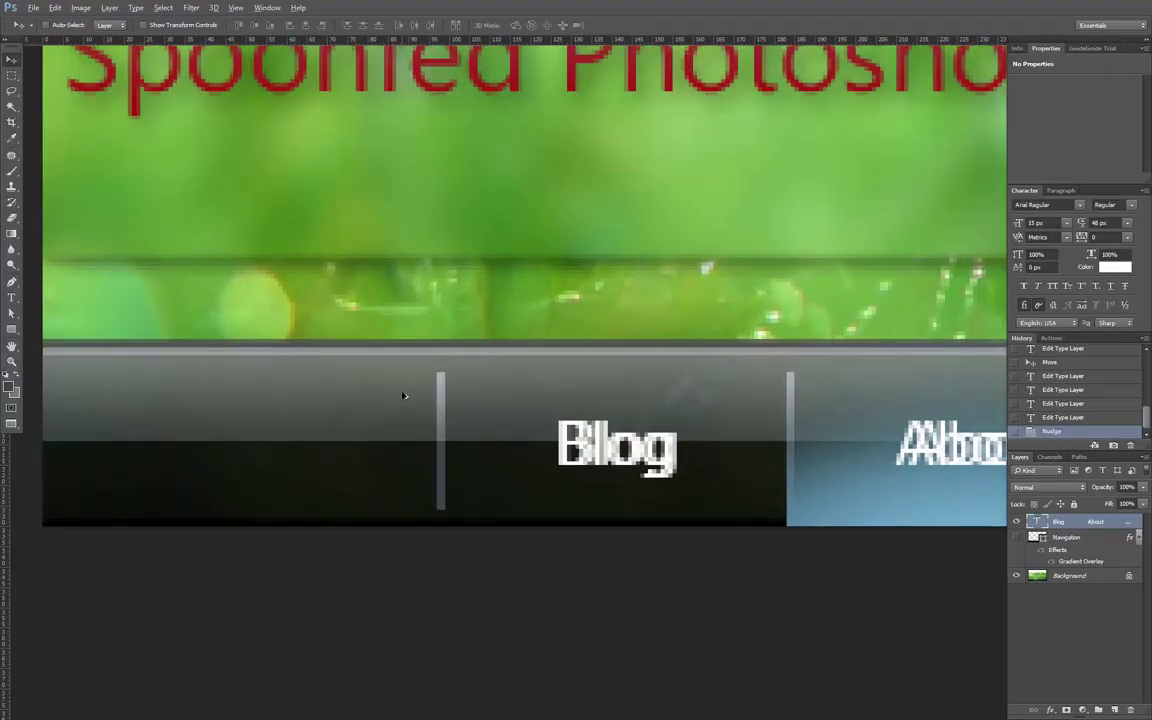
left_click_drag(408, 358, 618, 366)
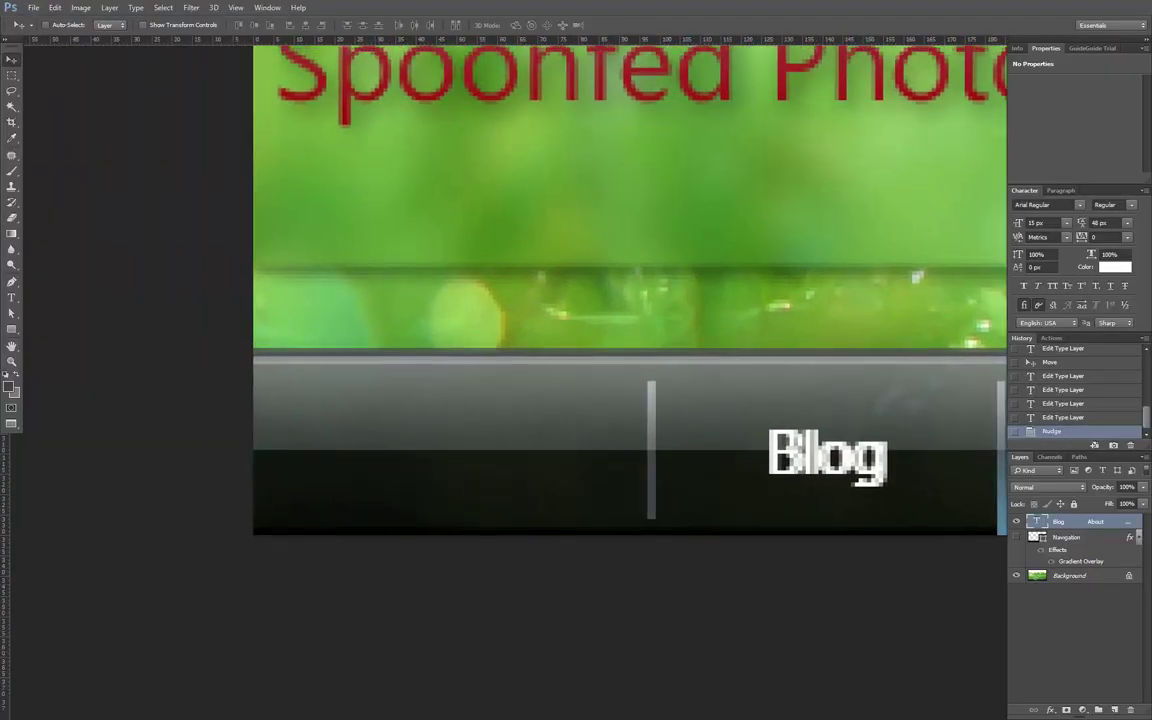
left_click(1022, 540)
key("ctrl+plus")
scroll(483, 347, "up", 3)
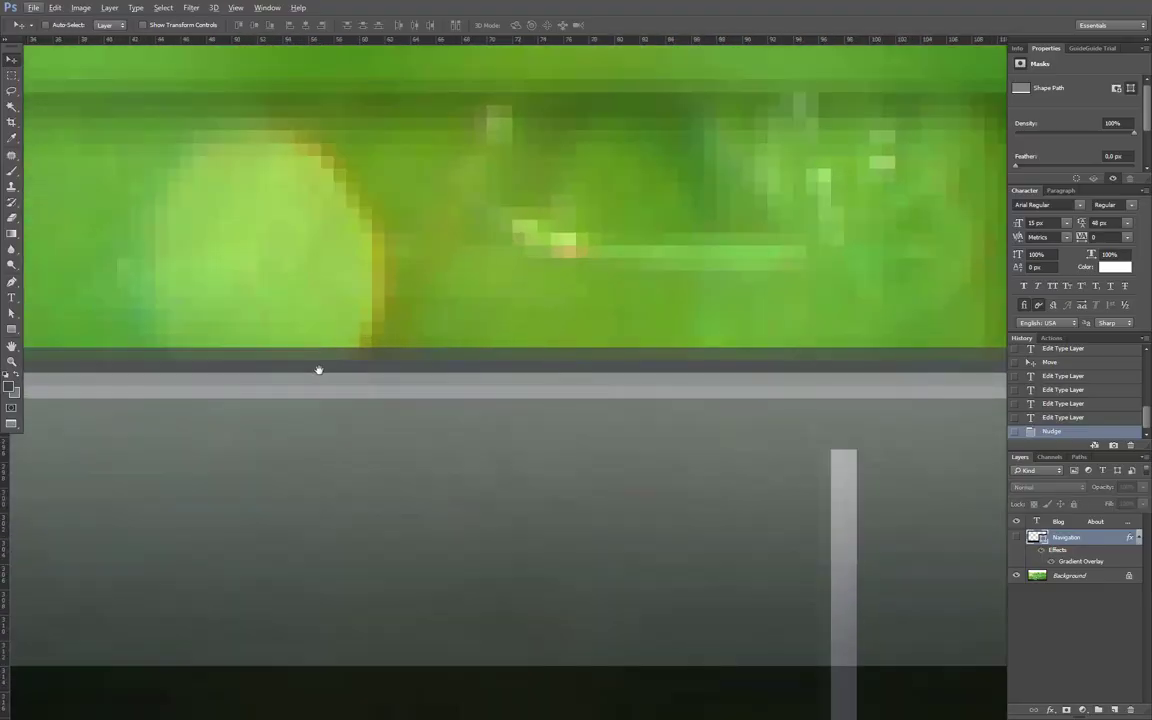
left_click_drag(318, 370, 381, 389)
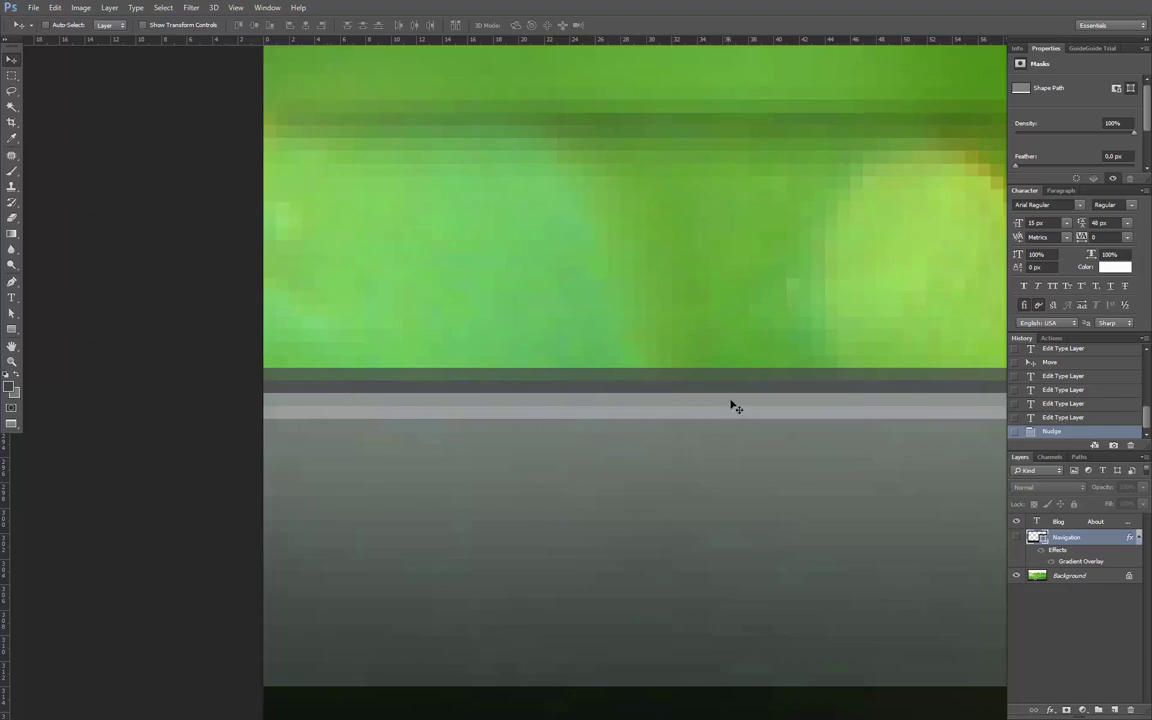
scroll(748, 394, "up", 1)
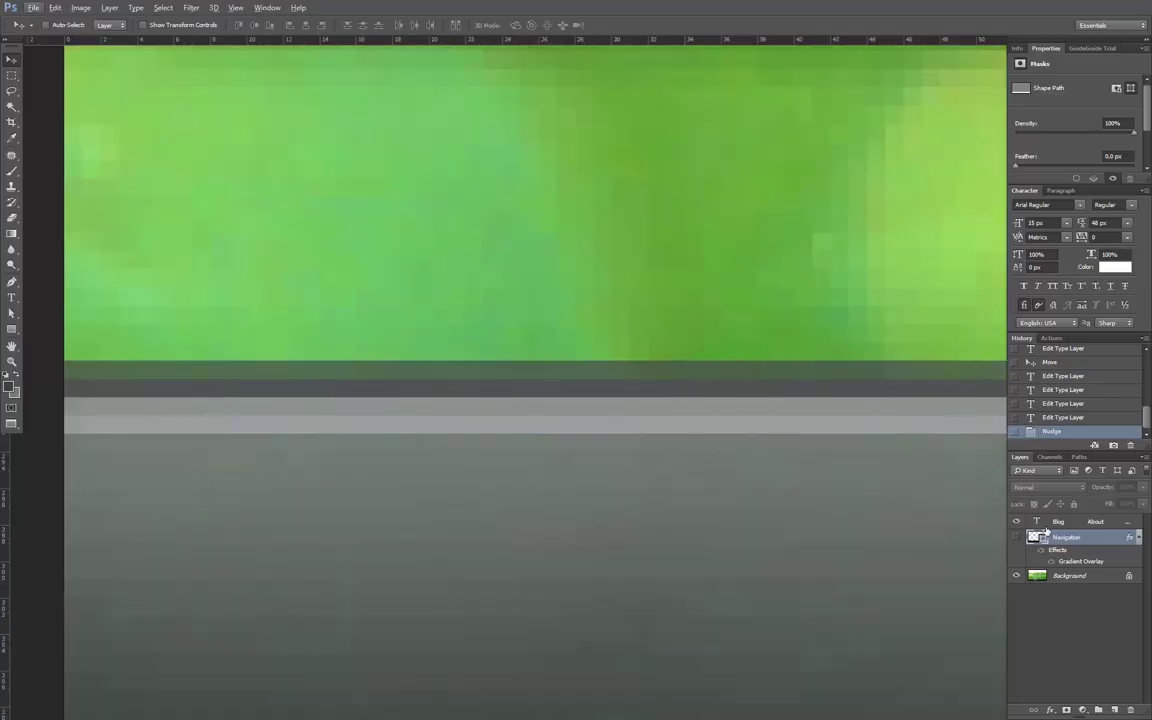
left_click_drag(1046, 531, 1091, 567)
scroll(467, 482, "down", 1)
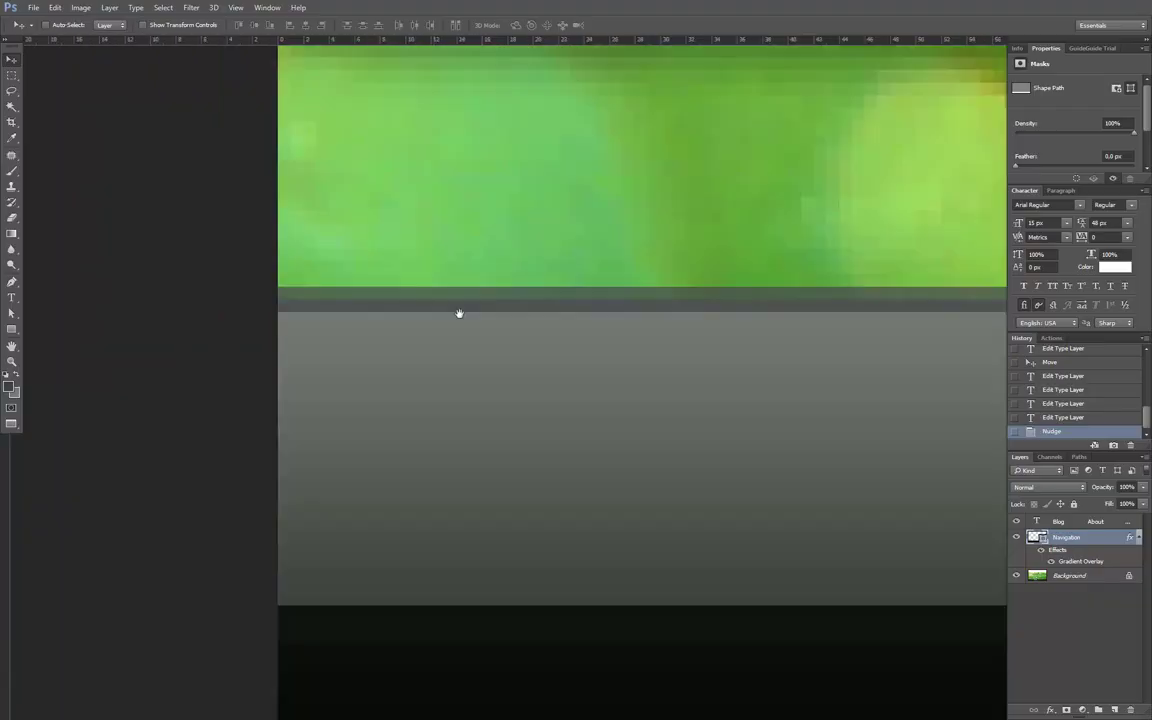
left_click_drag(447, 430, 727, 440)
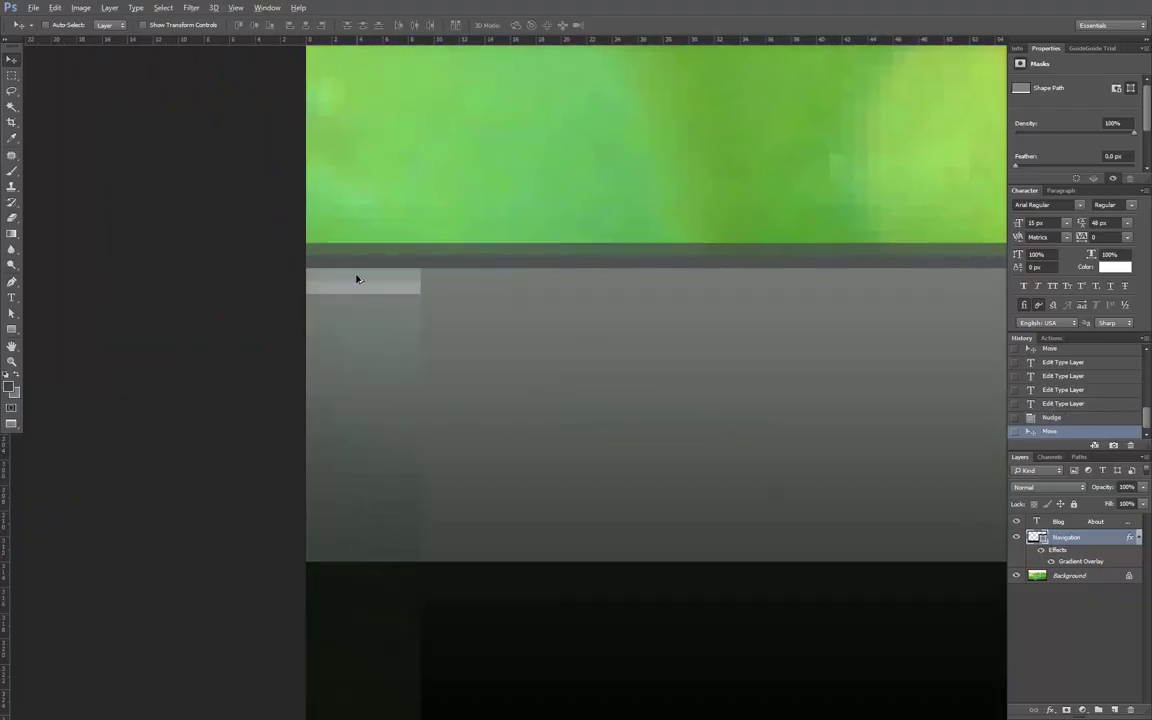
scroll(356, 279, "up", 1)
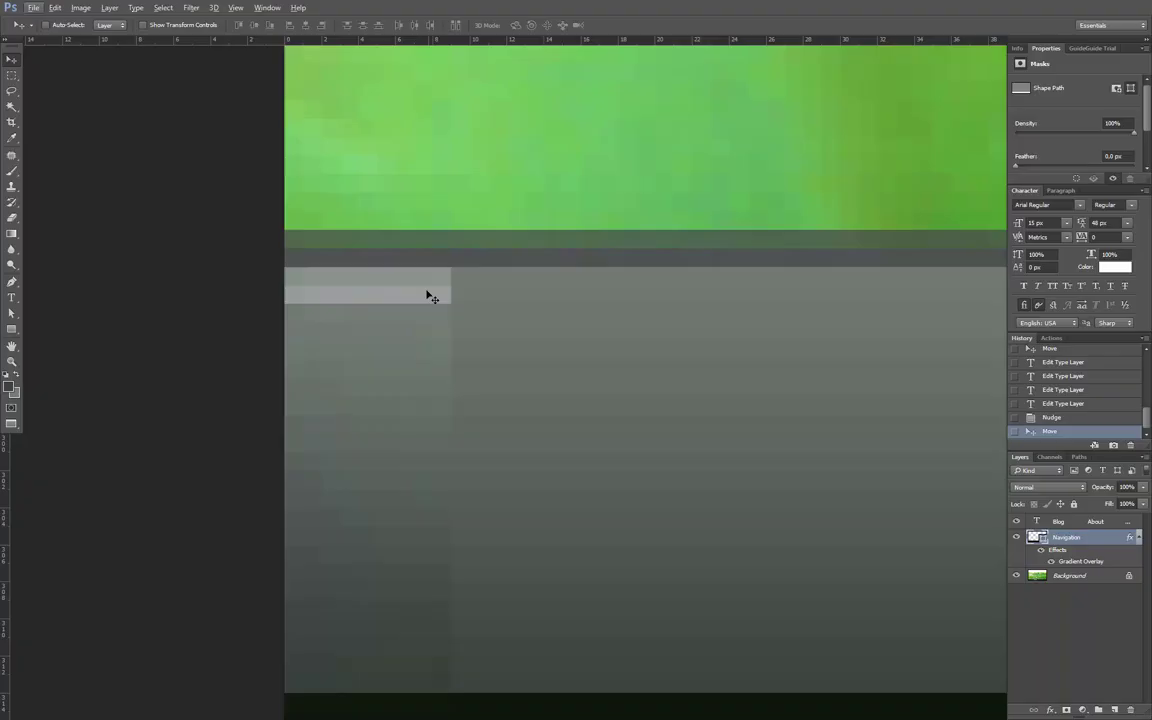
- Add an Inner Shadow to the Navigation layer with Normal blend mode, a 90° angle without global light, and 0 px distance
double_click(1090, 561)
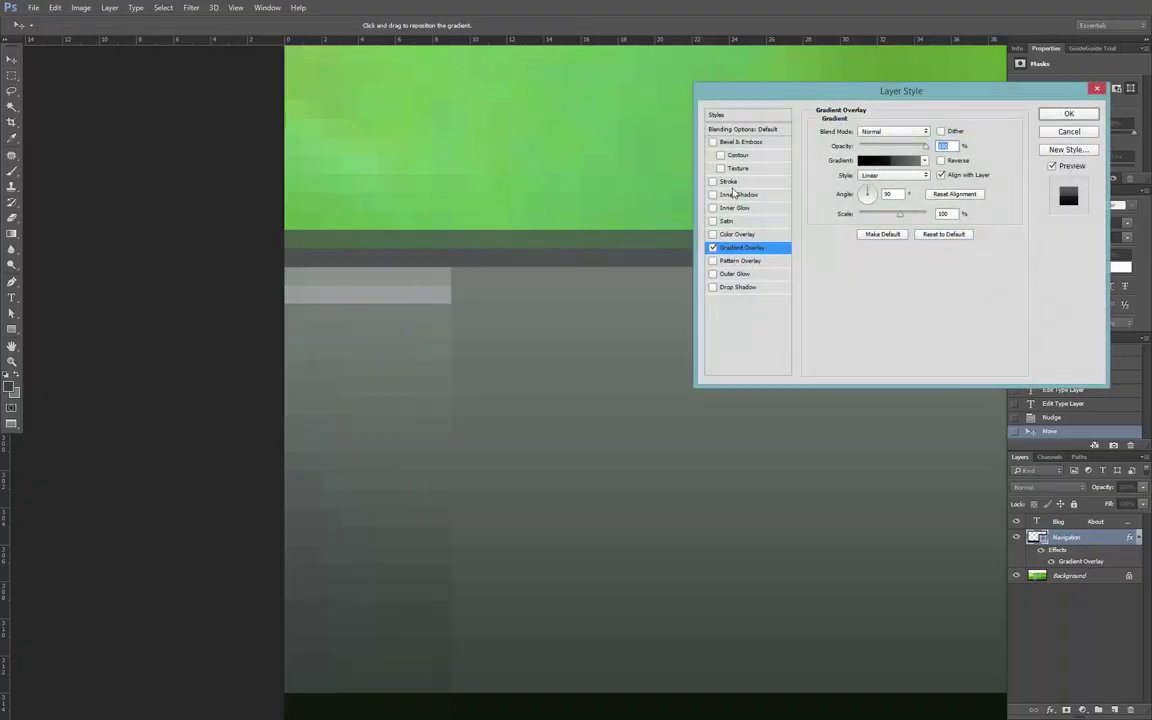
left_click(738, 194)
left_click(895, 131)
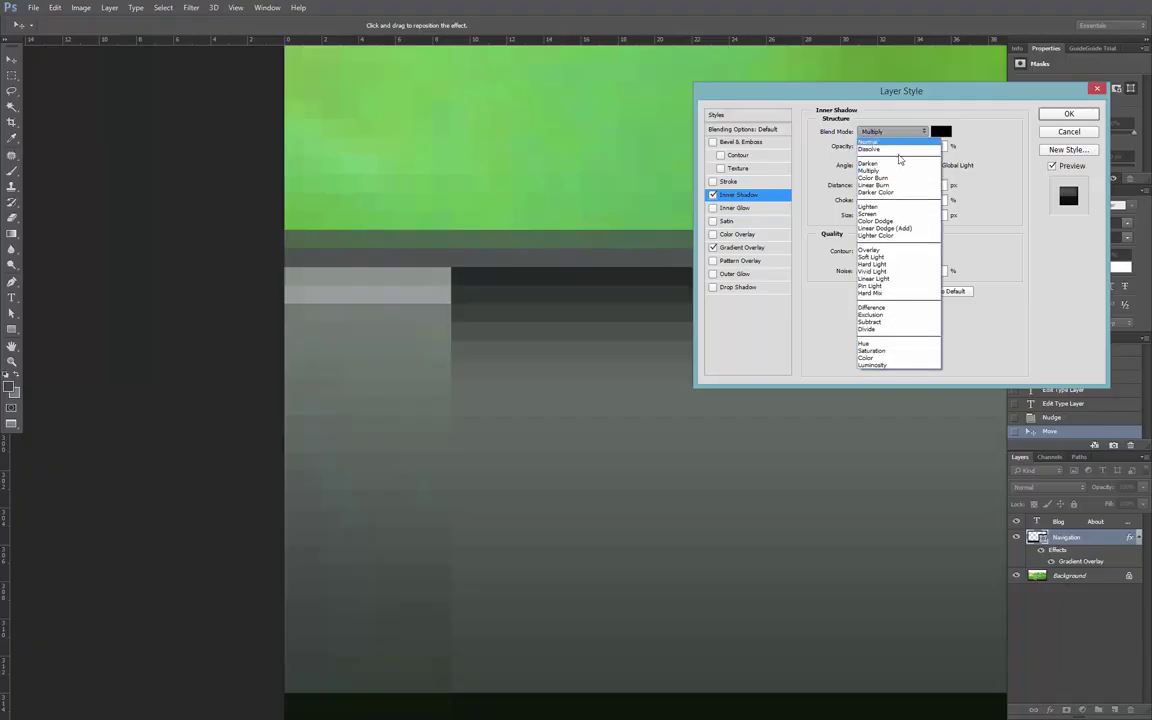
left_click(898, 143)
type("90")
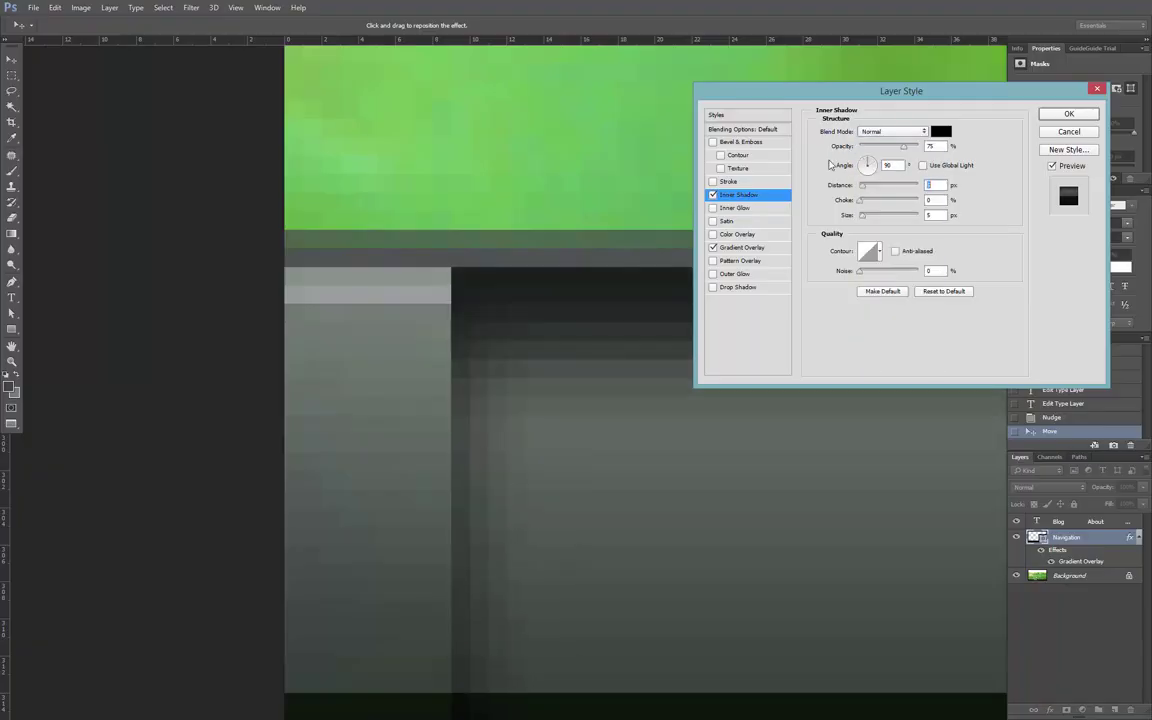
key("Tab")
- Set the inner shadow's choke to 100% and size to 2 px, with color #9d9ea0 sampled from the original highlight line
left_click(937, 199)
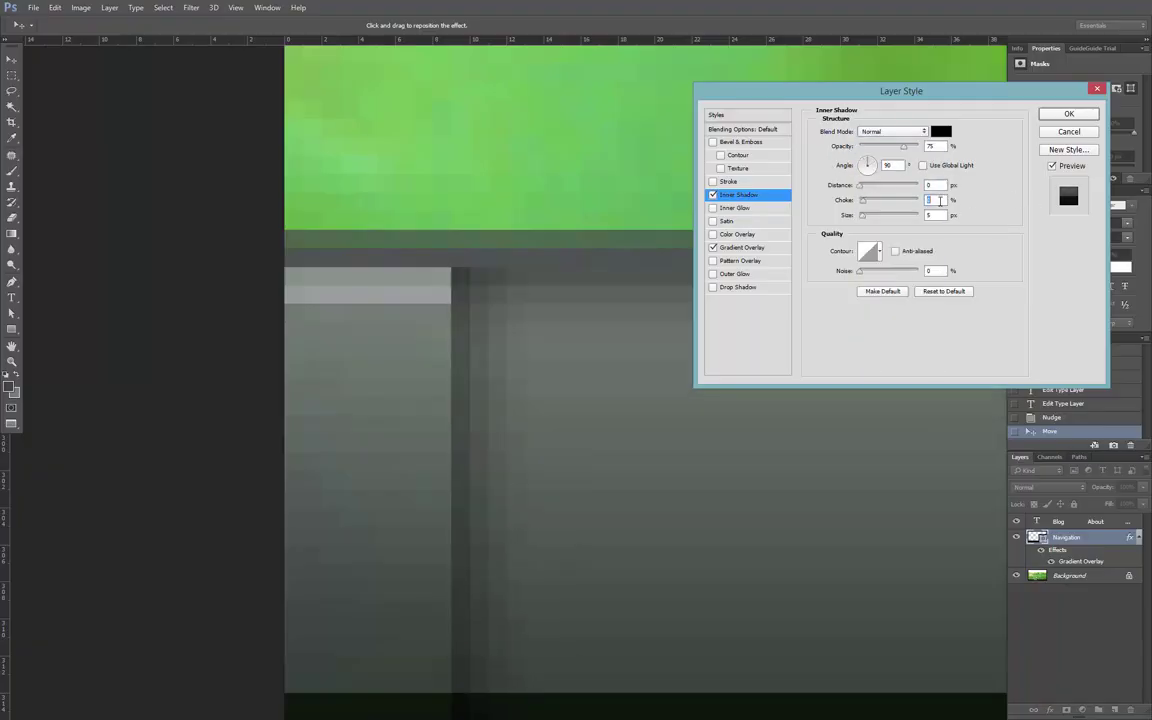
type("100")
key("Tab")
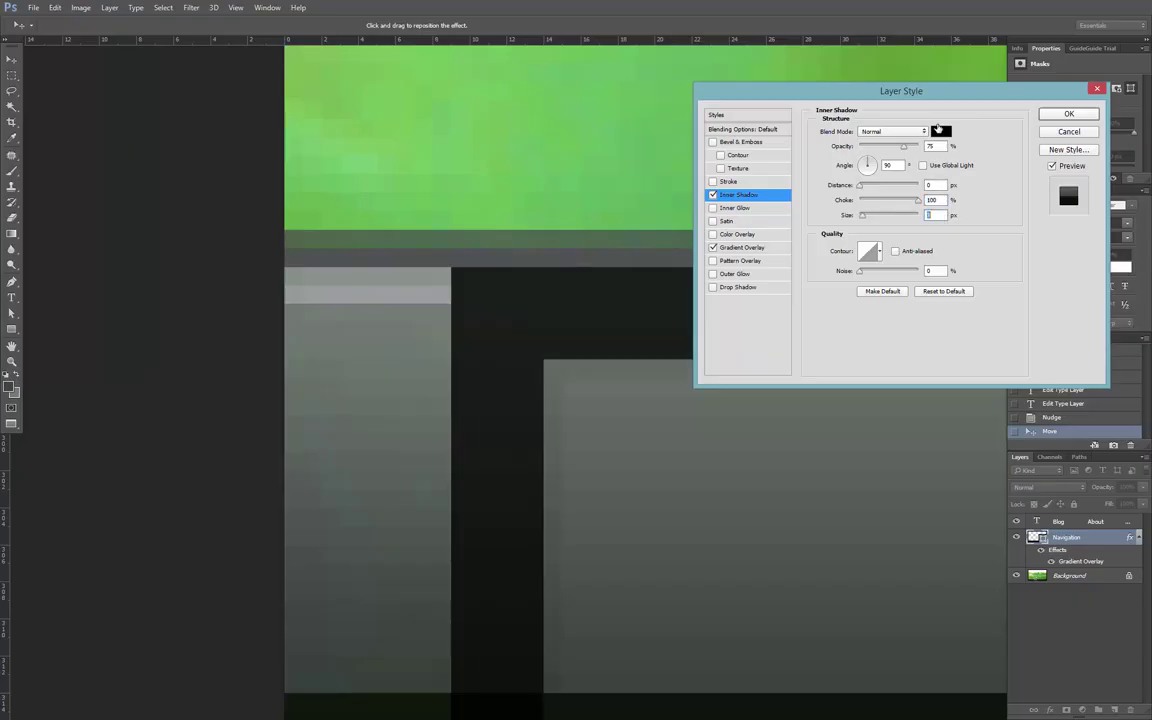
left_click(941, 131)
left_click(391, 296)
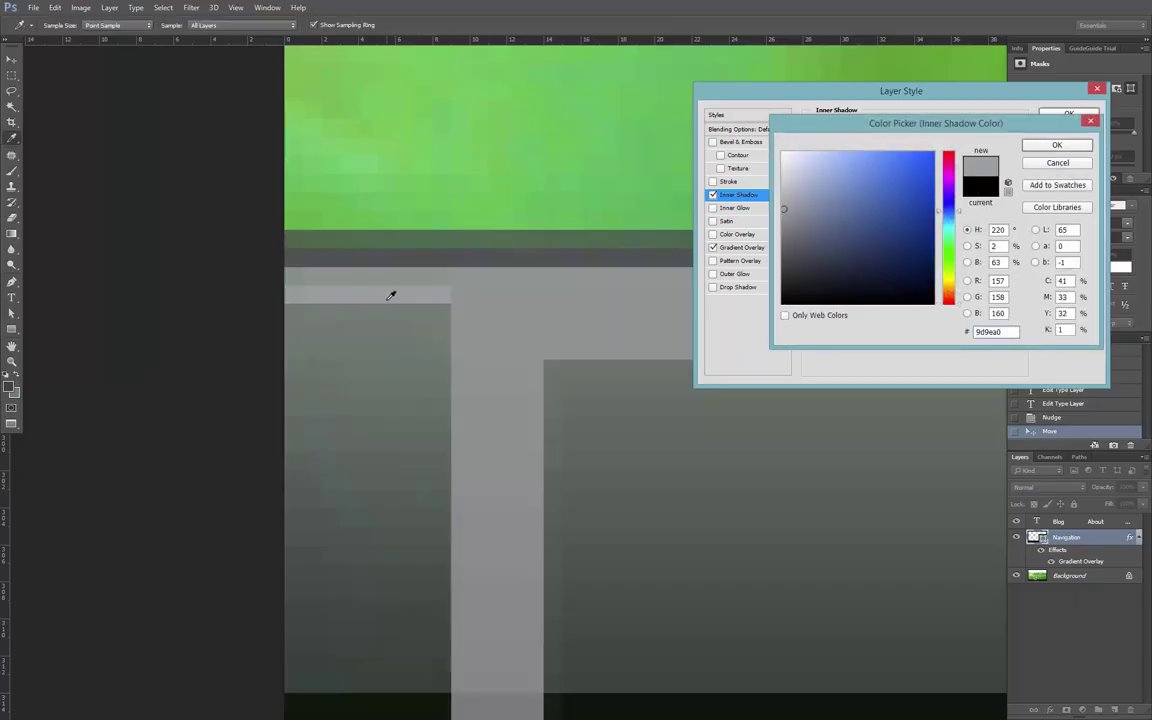
left_click(1057, 146)
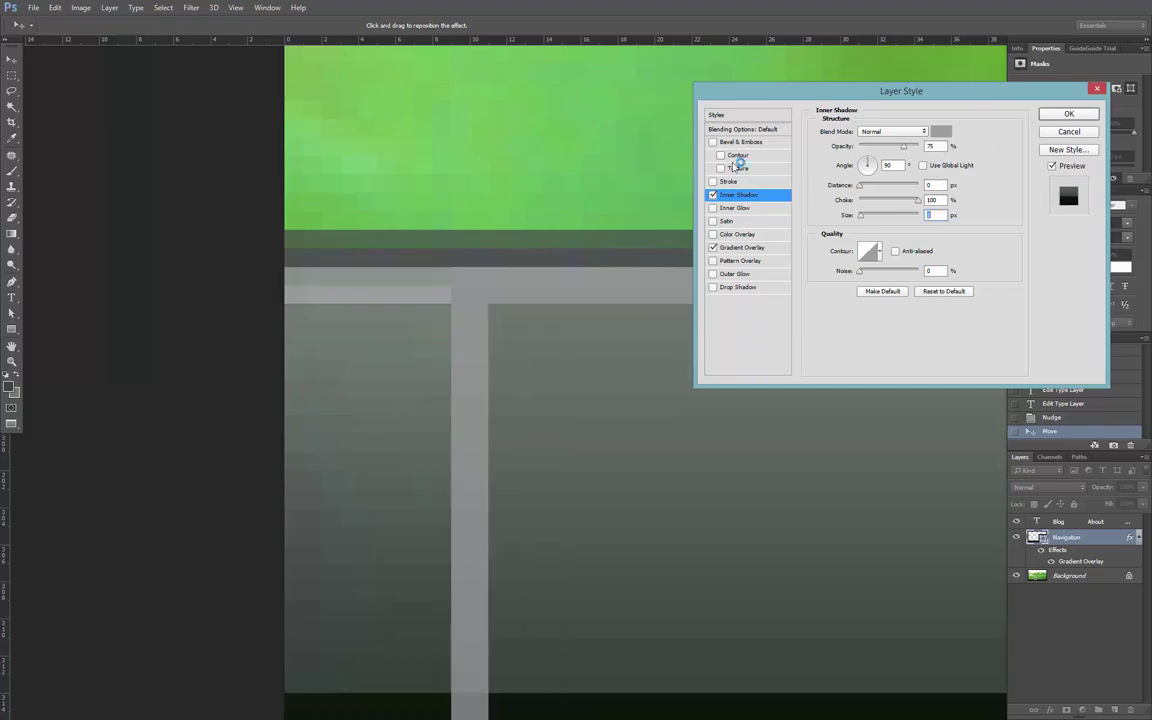
- Add a 2 px outside stroke to the Navigation layer in the original bar's dark top-line color and apply the layer style
left_click(712, 182)
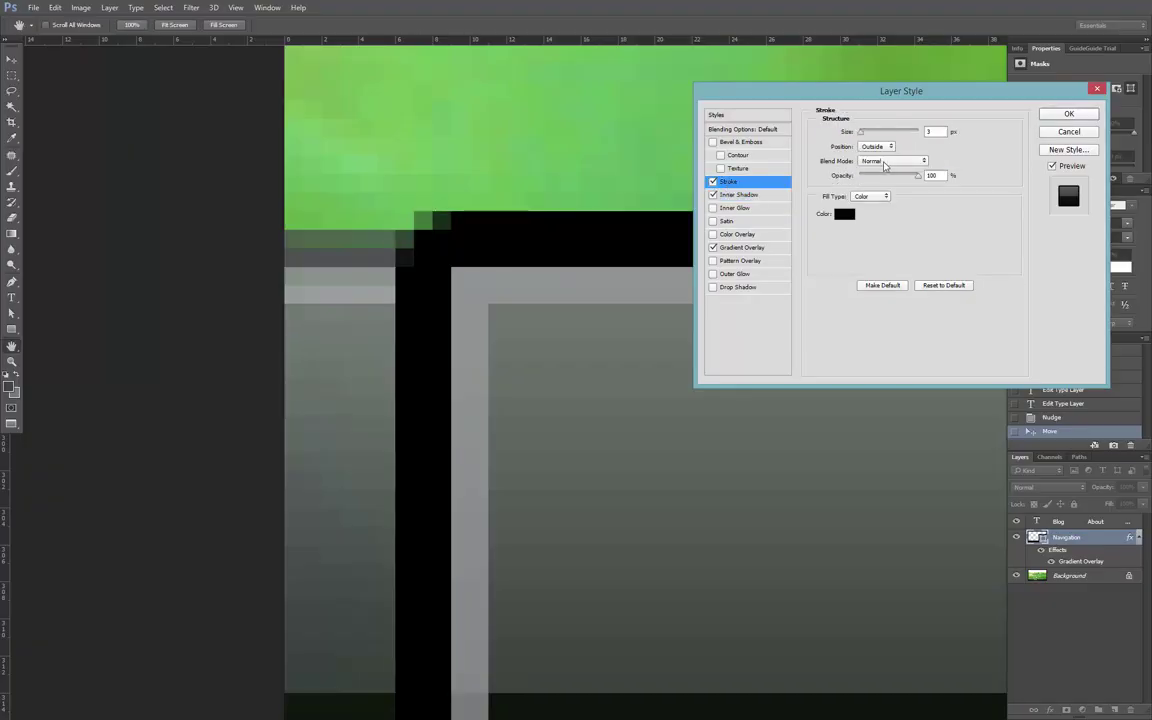
left_click(845, 213)
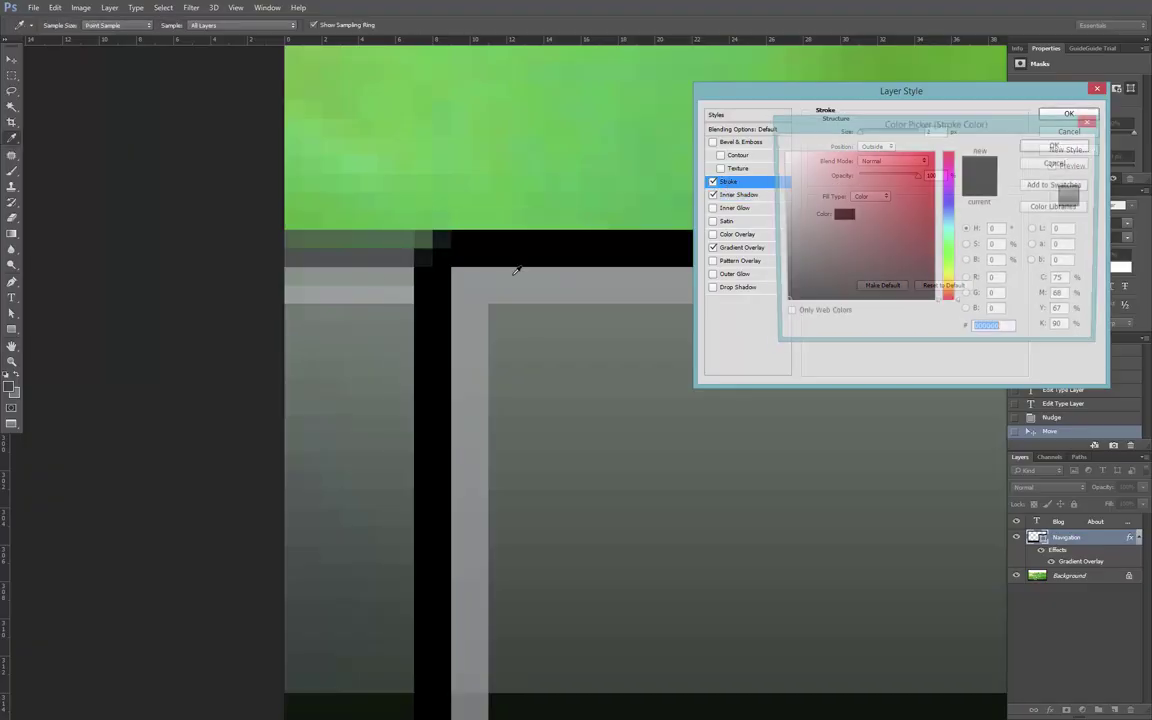
left_click(375, 255)
key("Return")
key("Return")
- Extend the left edge of the navigation shape past the canvas to X -41 px, making it 710 px wide
key("ctrl+alt+0")
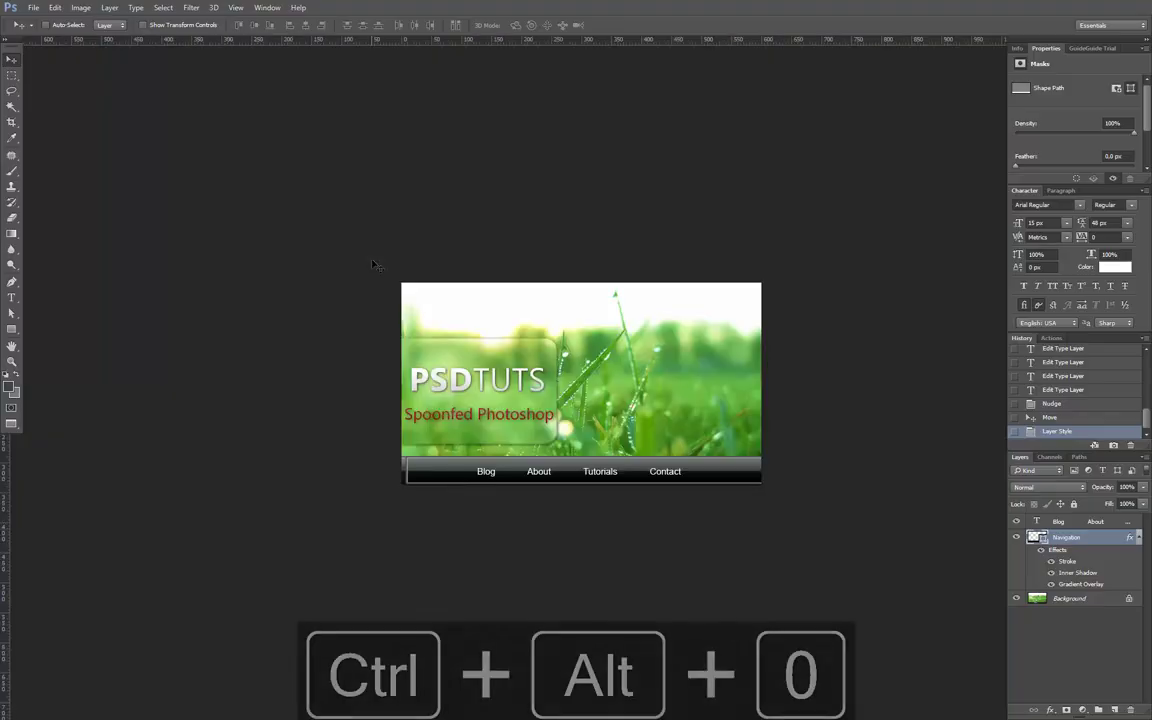
left_click_drag(423, 440, 317, 571)
key("shift+Left")
key("shift+Left")
key("shift+Left")
key("shift+Left")
key("shift+Left")
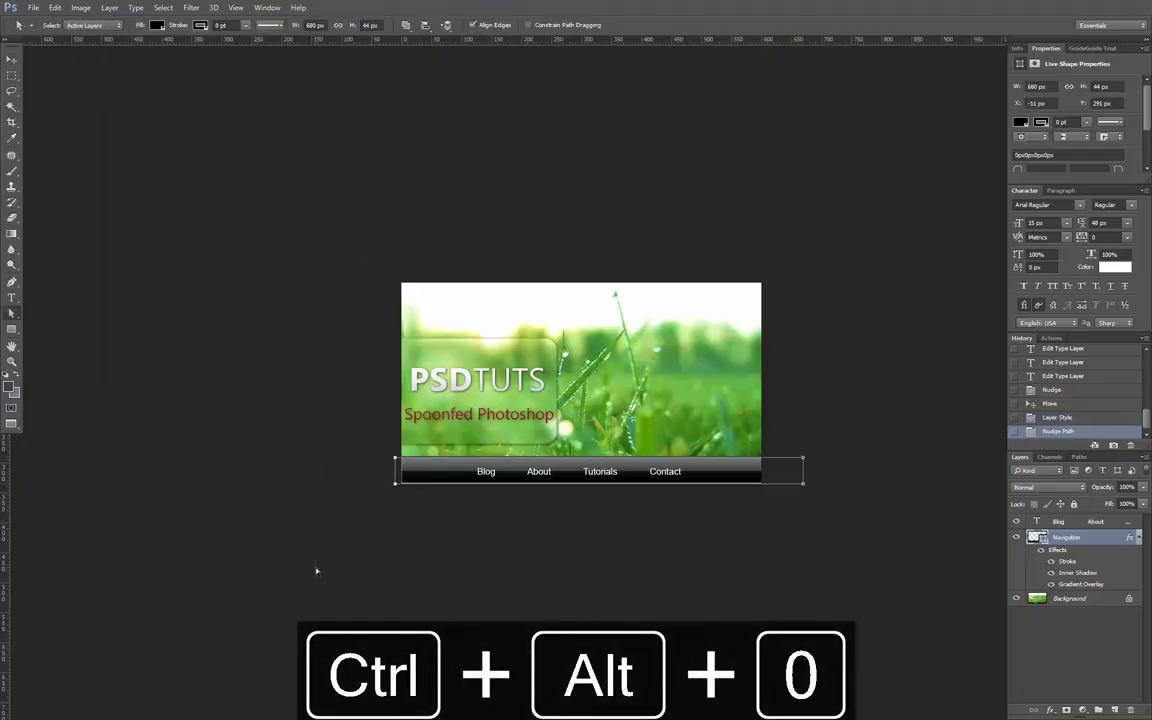
- Lower the bottom edge of the navigation shape by 3 px to a height of 47 px, hiding the lower highlight off the canvas
scroll(394, 468, "up", 3)
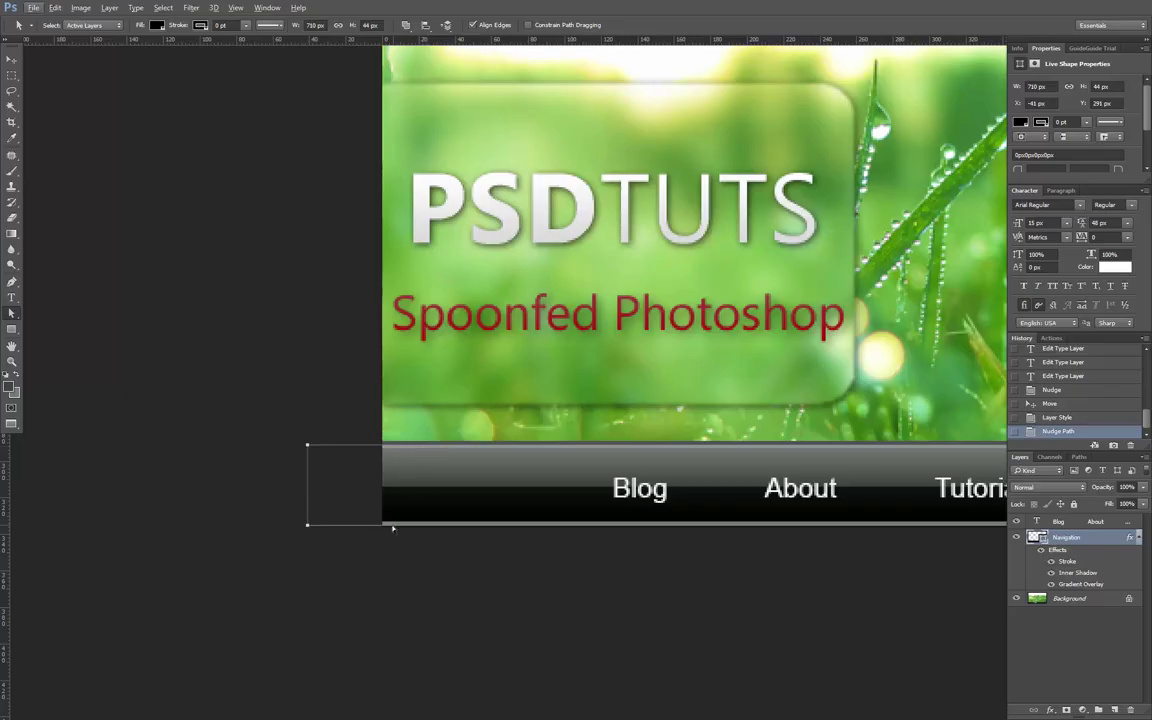
scroll(359, 517, "down", 3)
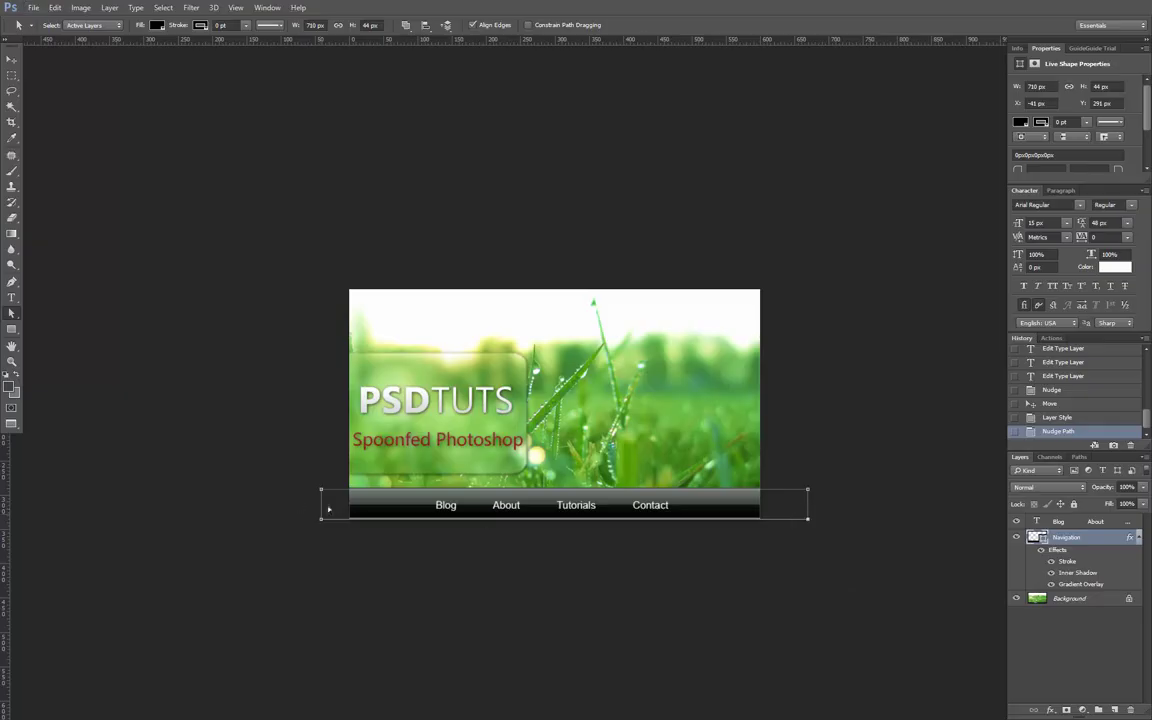
key("Down")
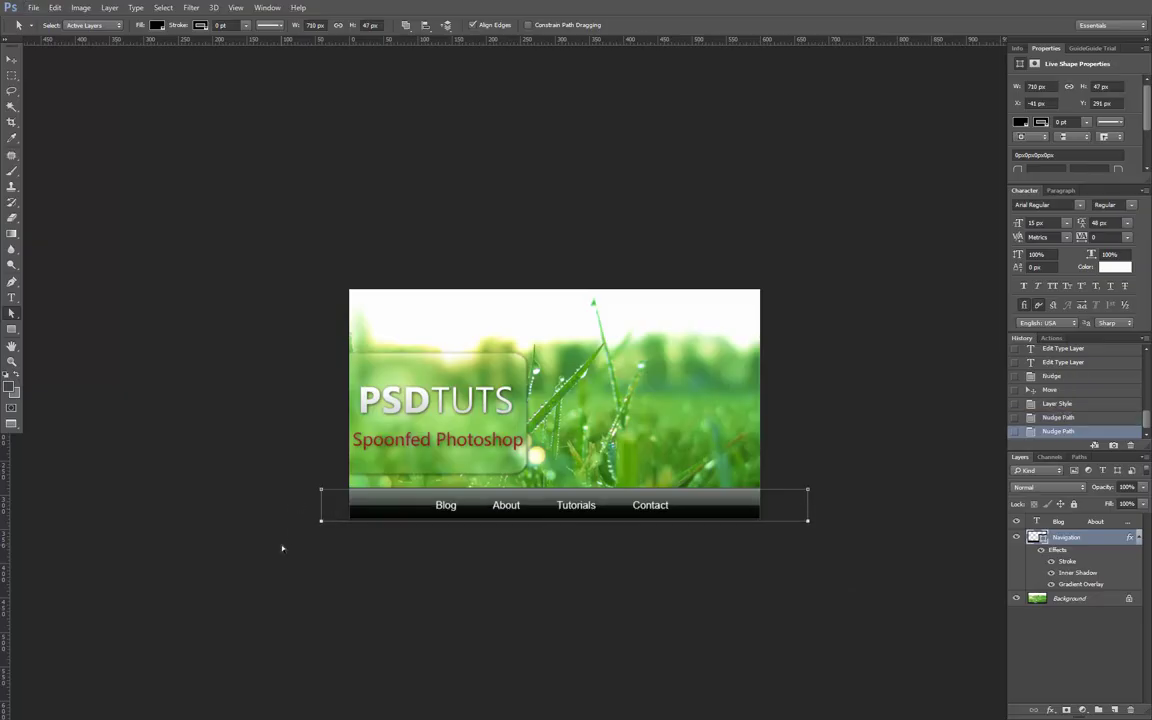
key("ctrl+alt+0")
key("ctrl+space")
left_click(491, 530, "ctrl")
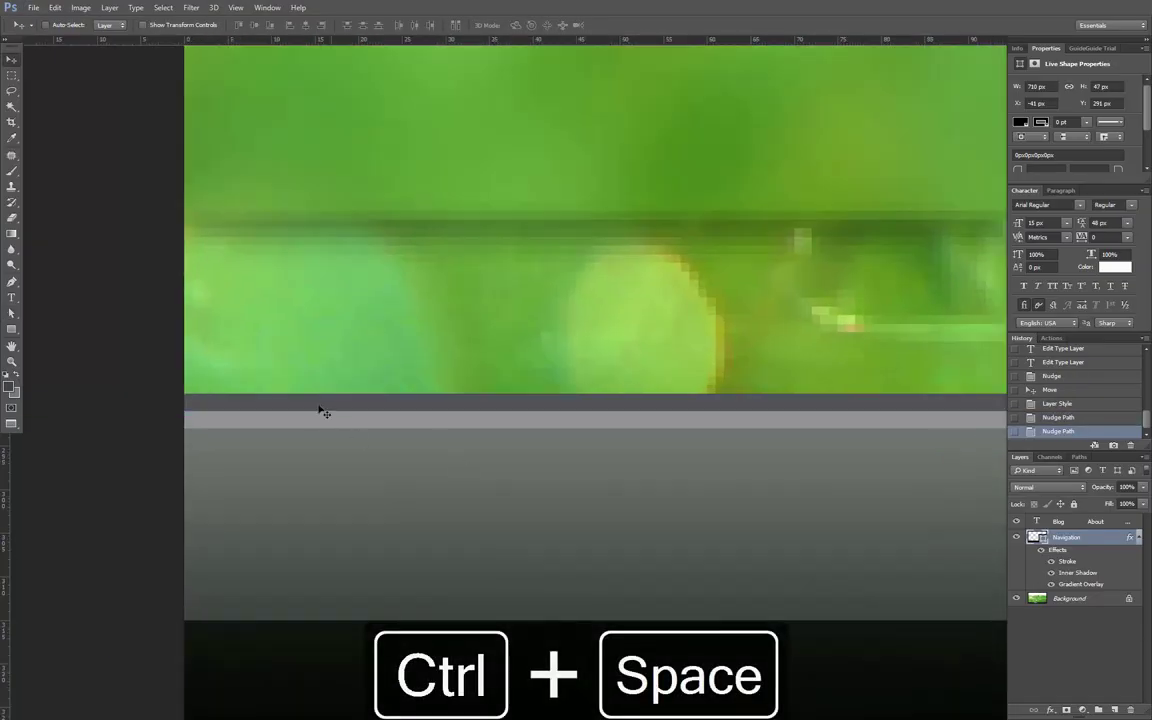
key("ctrl+alt+0")
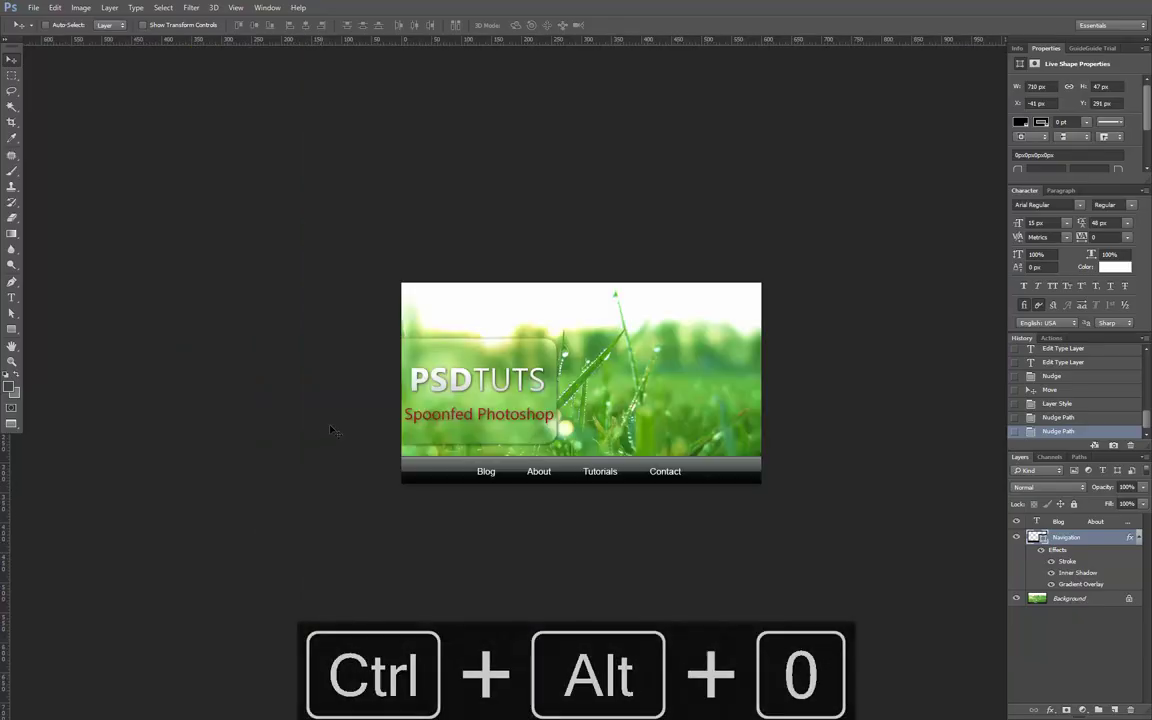
- Move the navigation bar up and left to X -154 px, Y 262 px, exposing its end and the original bar beneath
key("ctrl+space")
left_click_drag(390, 466, 727, 392)
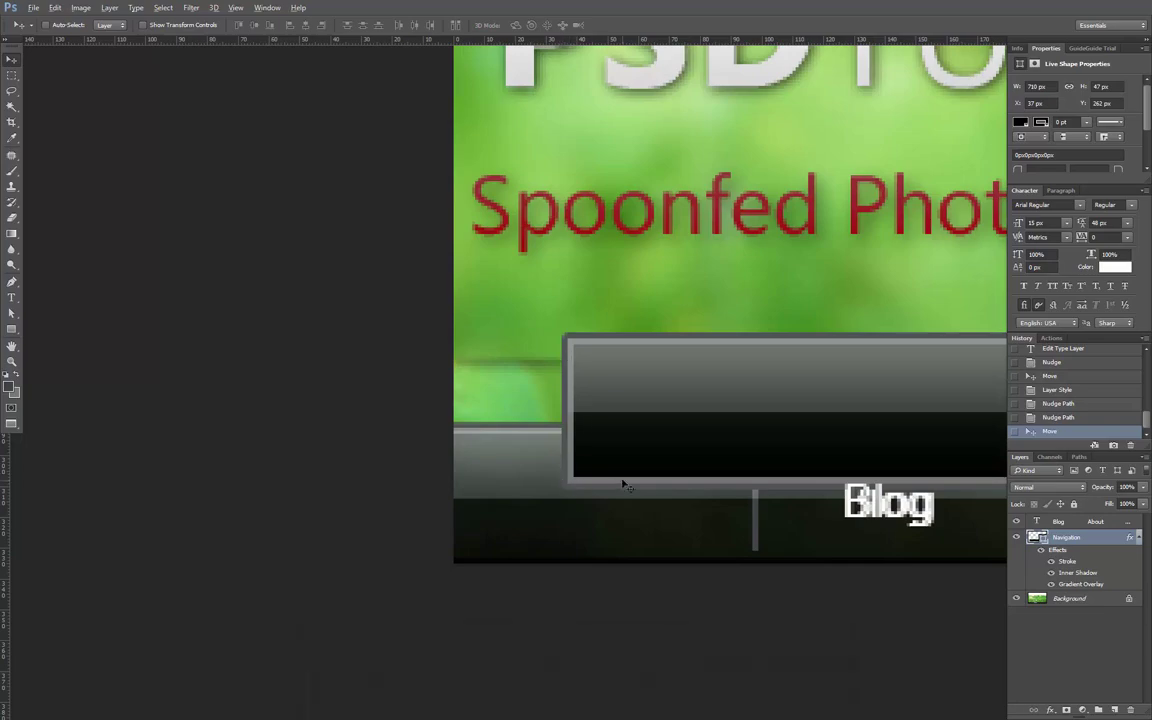
left_click_drag(622, 484, 391, 368)
scroll(391, 368, "up", 3)
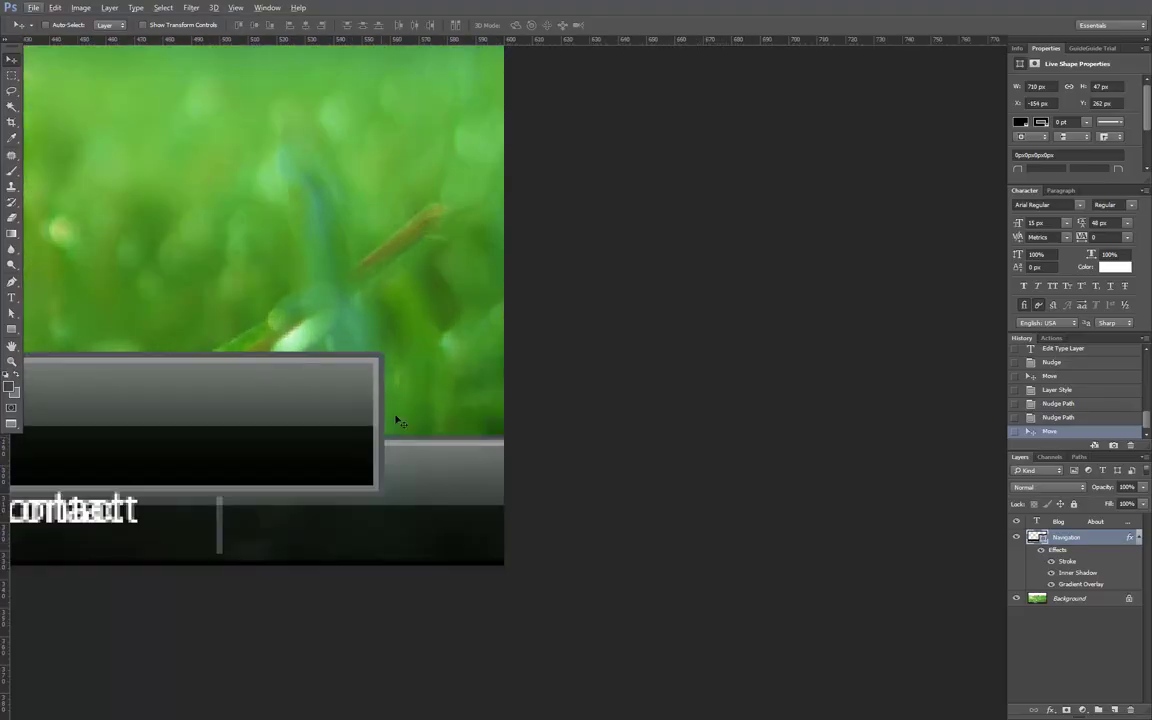
- Move the navigation bar back down over the original bar to X -107 px, Y 292 px, aligning their top lines
left_click_drag(397, 422, 440, 437)
scroll(440, 437, "up", 2)
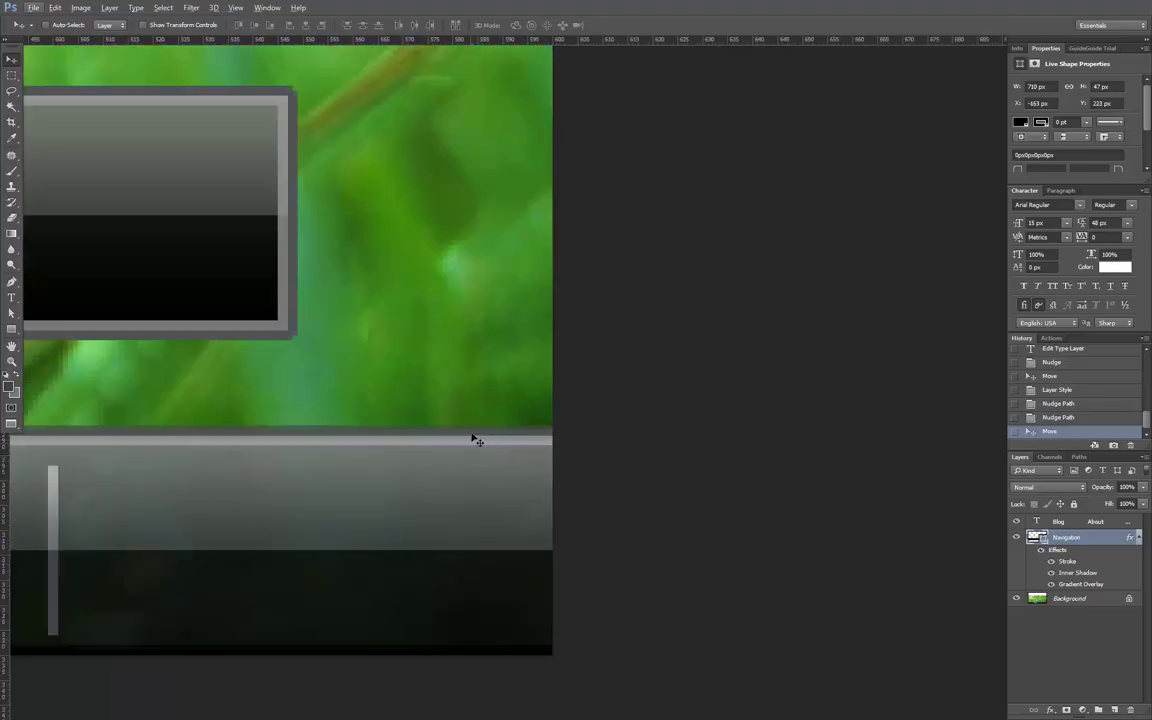
scroll(476, 440, "down", 3)
left_click_drag(373, 357, 486, 496)
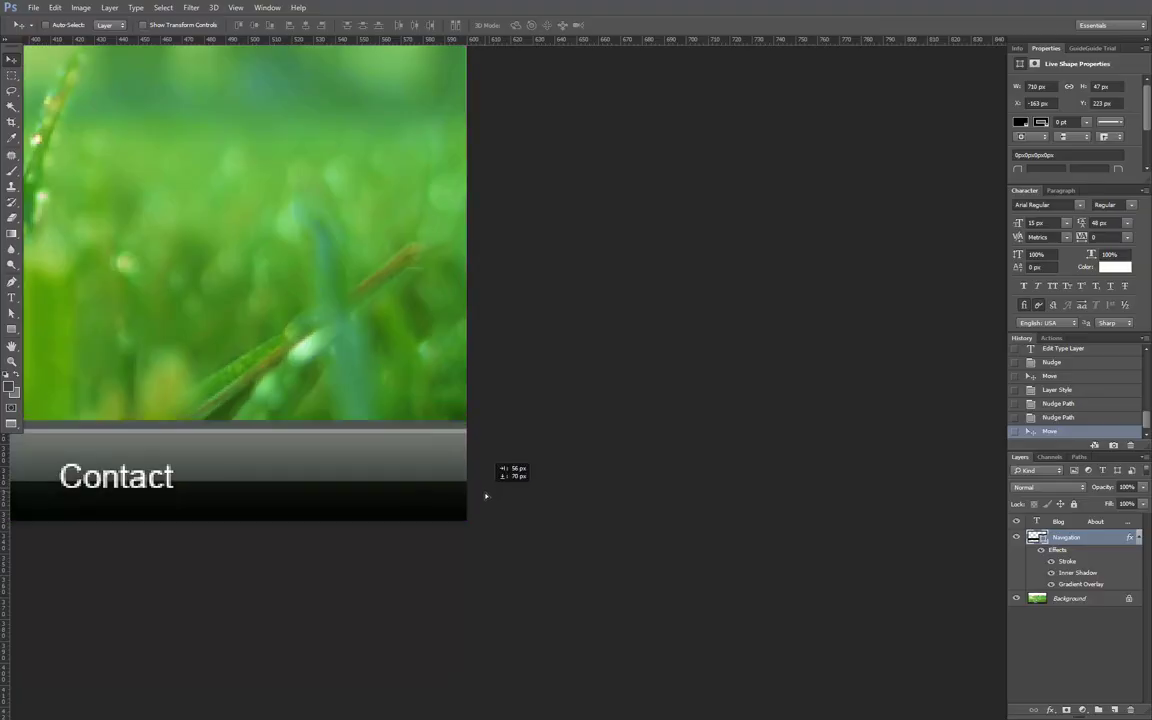
key("ctrl+space")
left_click(494, 442)
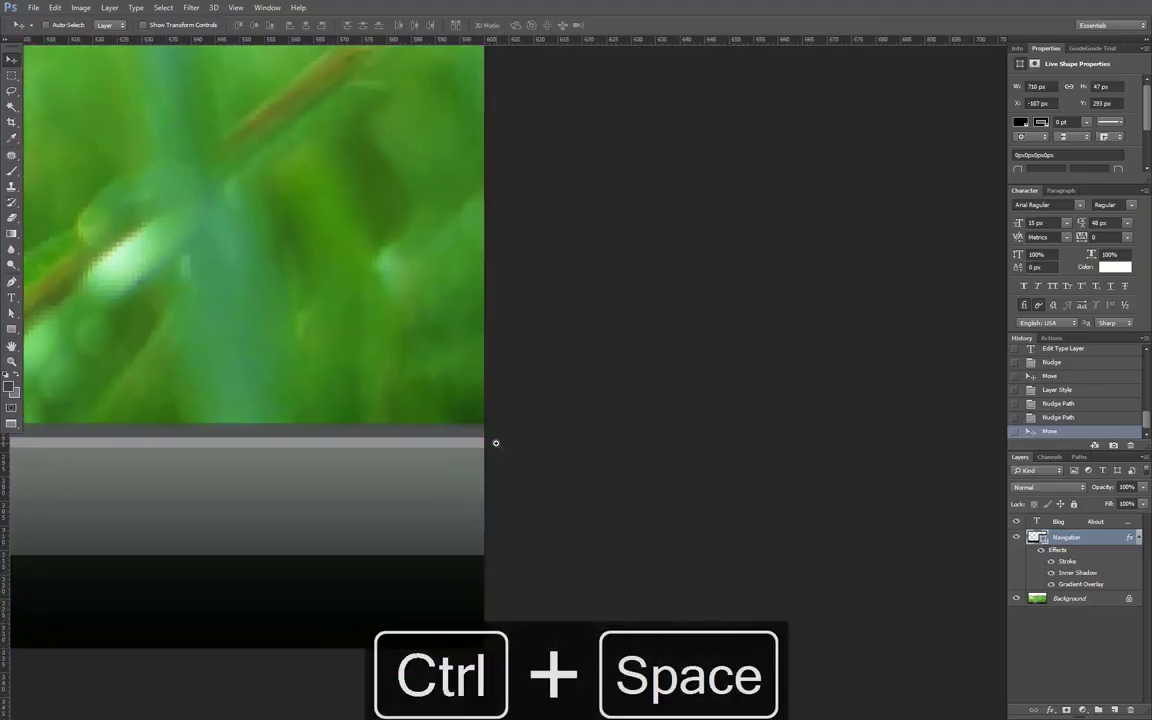
- Move the left edge of the navigation shape 90 px inward to X -17 px, making it 620 px wide
key("ctrl+alt+0")
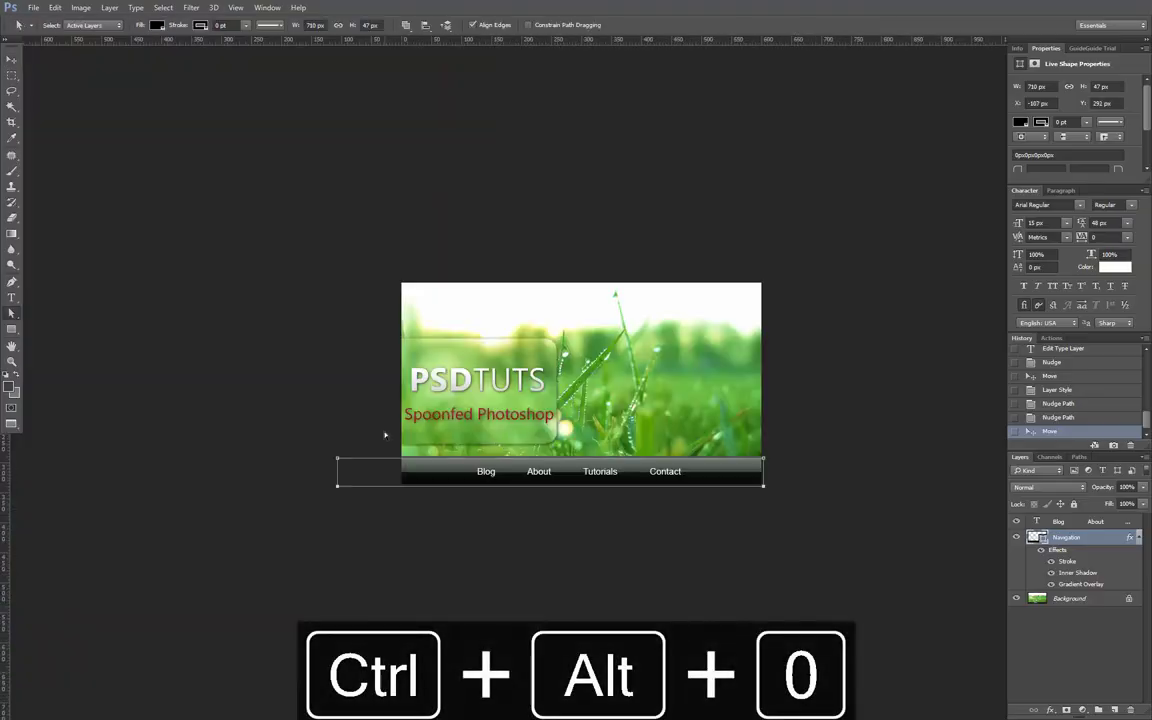
key("shift+Right")
key("shift+Right")
key("shift+Right")
key("shift+Right")
key("shift+Right")
key("shift+Right")
key("shift+Right")
key("shift+Right")
key("shift+Right")
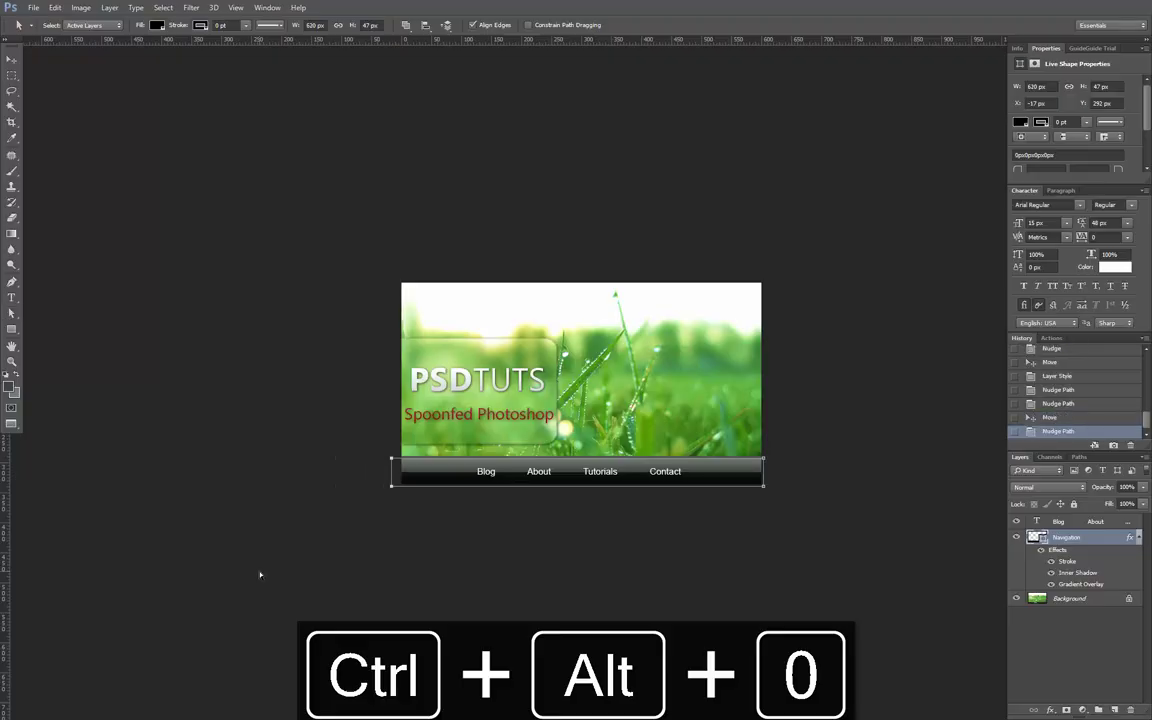
key("v")
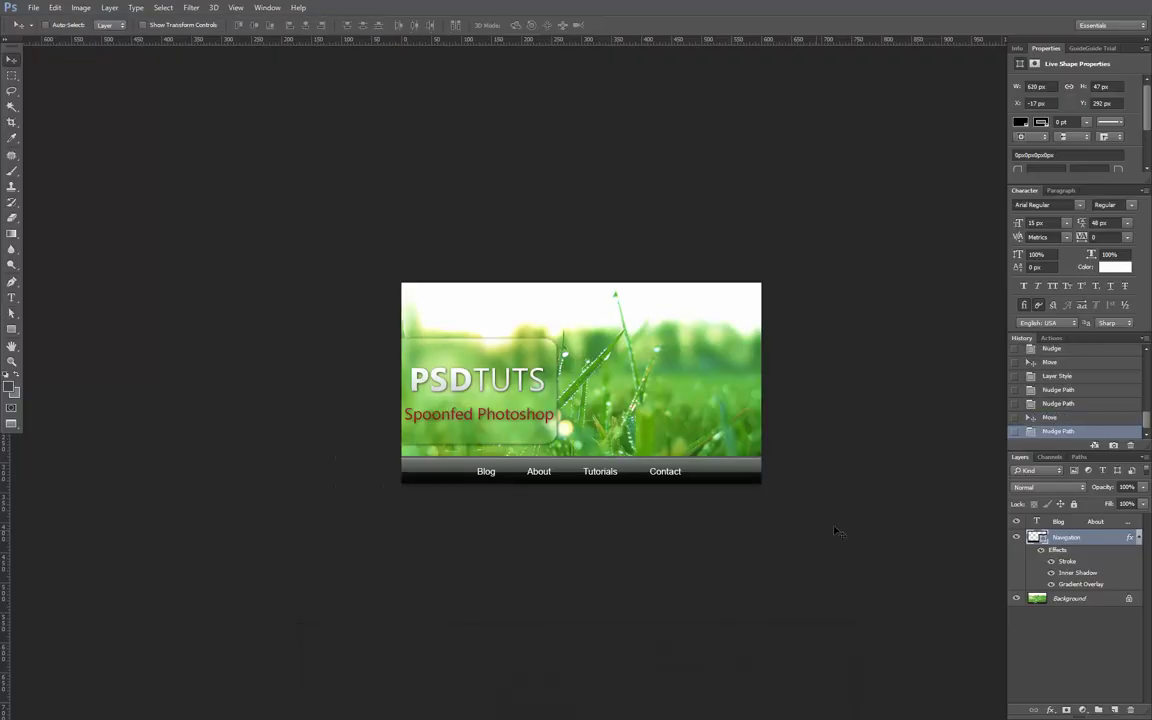
- Group the menu text layer and the Navigation shape layer, and name the group Navigation
left_click(1069, 523, "shift")
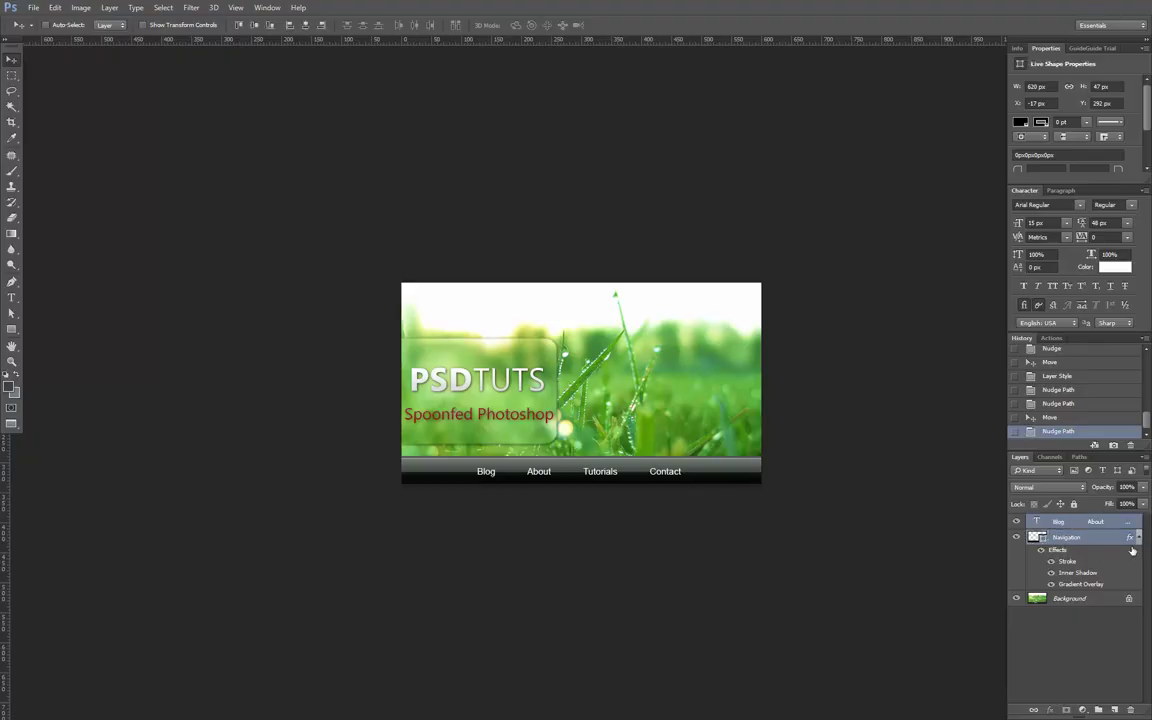
left_click(1139, 538)
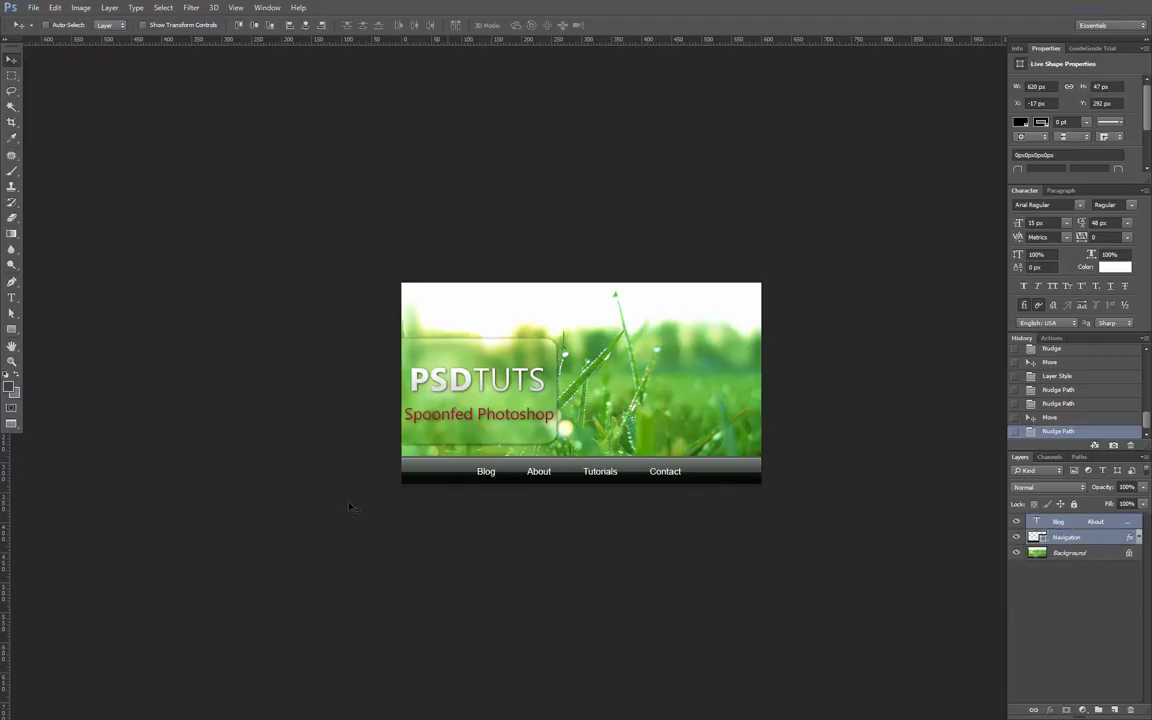
key("ctrl+g")
double_click(1063, 521)
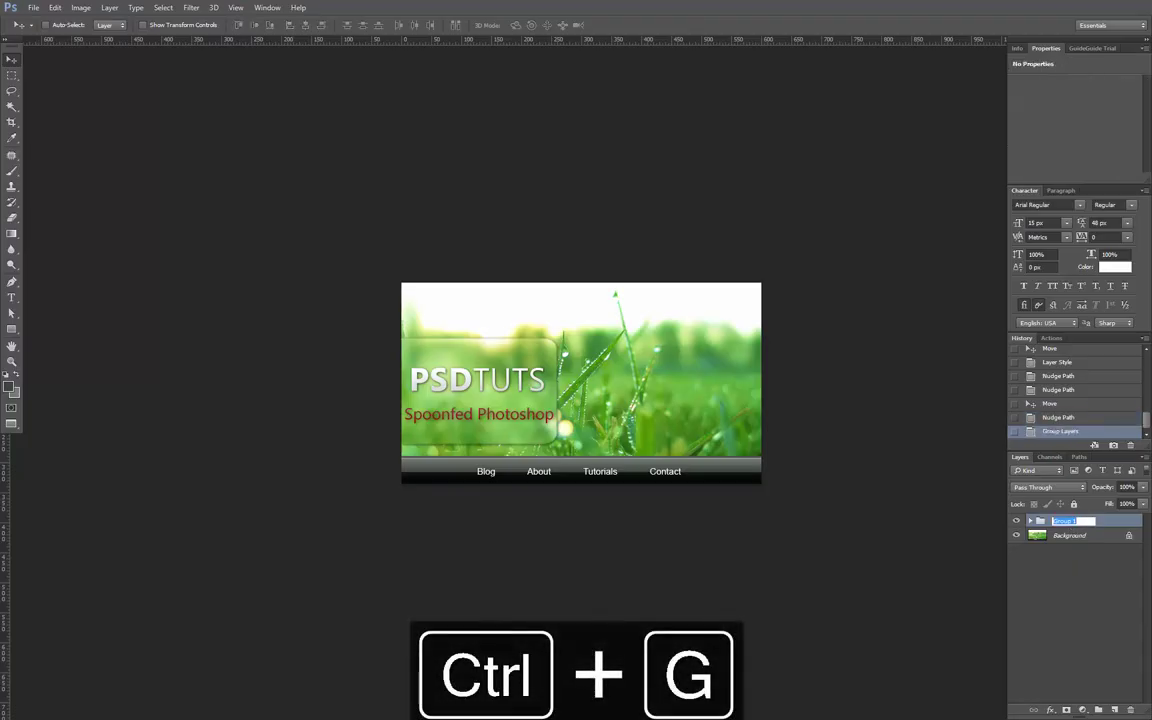
type("Navigation")
key("Return")
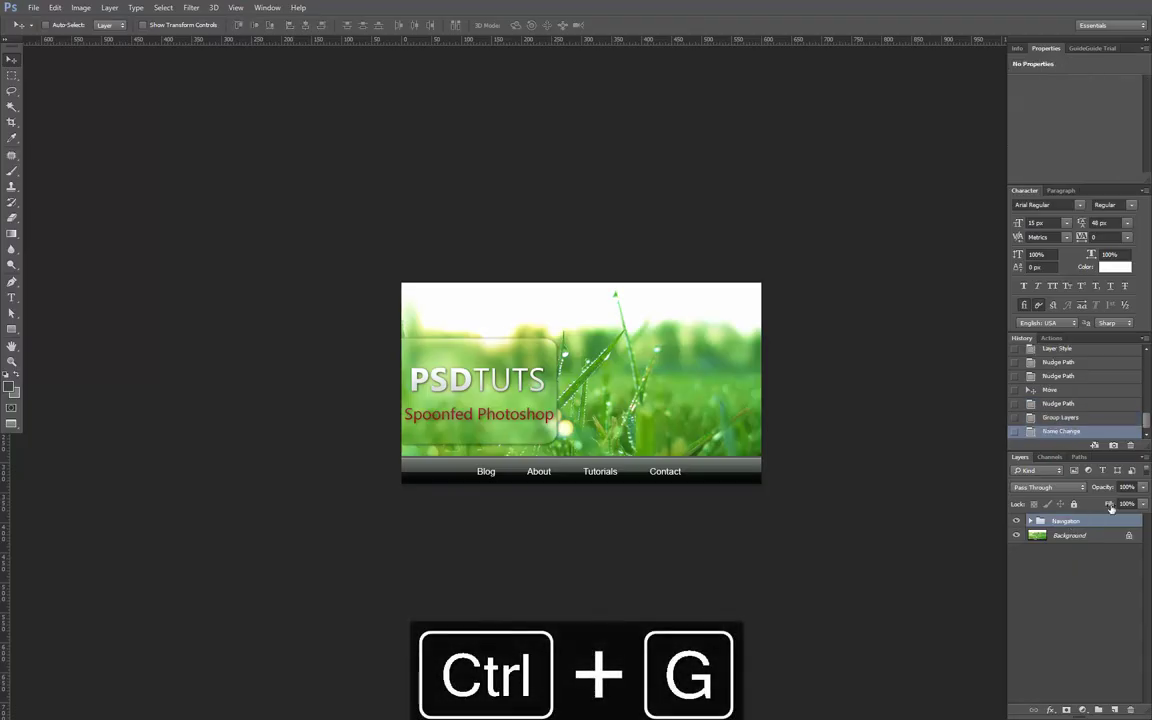
- Hide the Navigation group and select the original 2 px wide separator before Blog with the Rectangular Marquee tool
left_click_drag(440, 486, 572, 568)
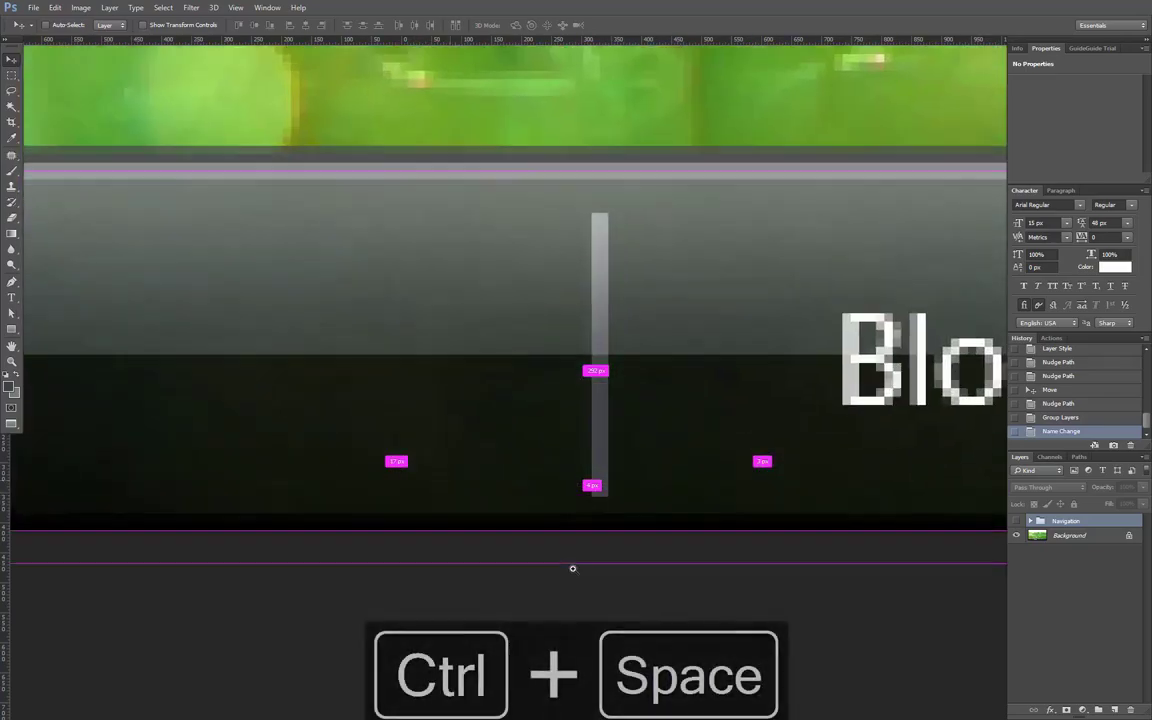
key("m")
left_click_drag(592, 213, 608, 497)
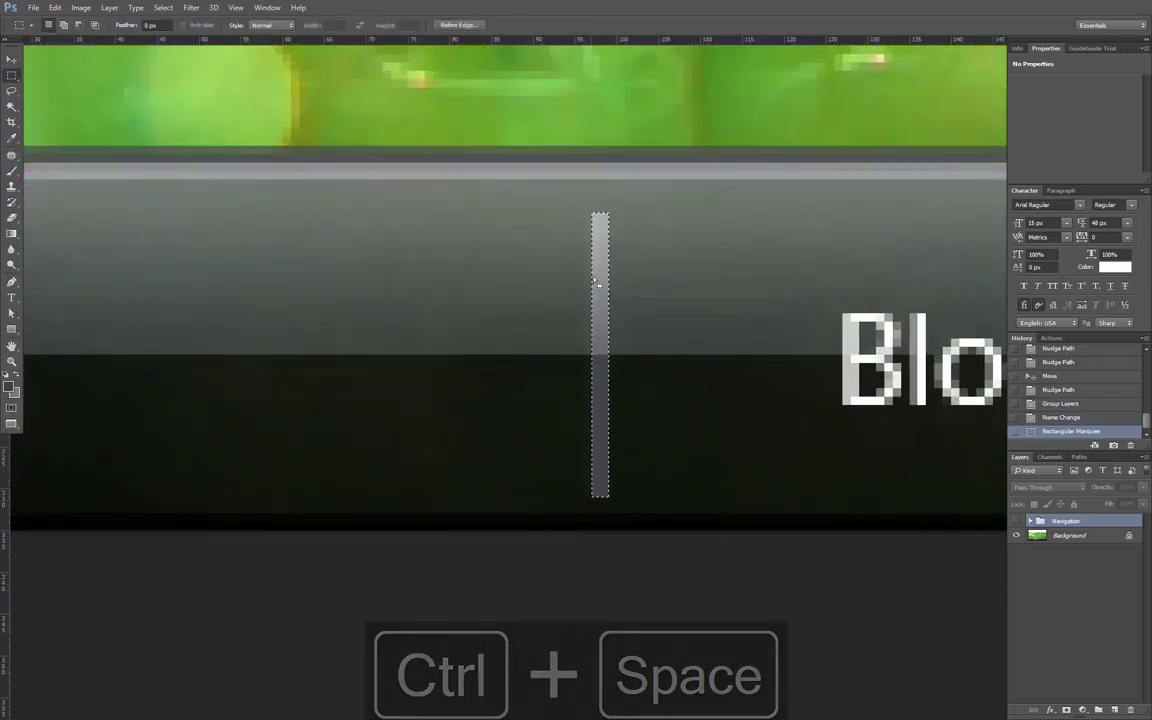
right_click(12, 76)
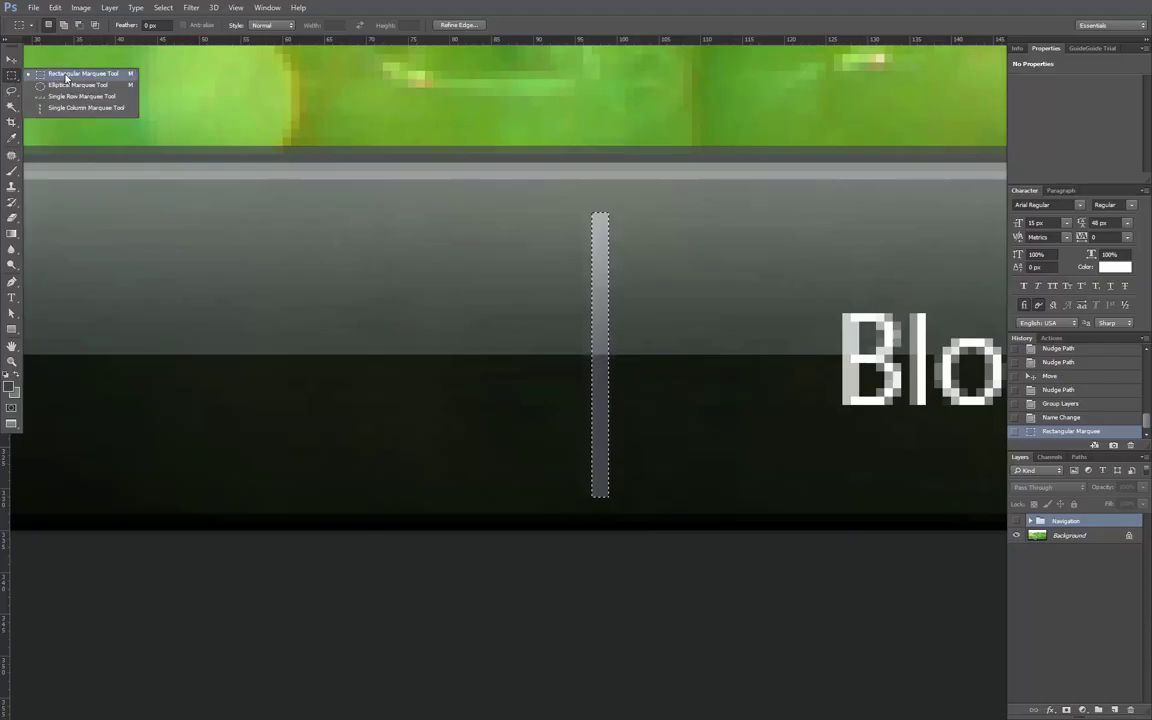
left_click(75, 77)
key("ctrl+d")
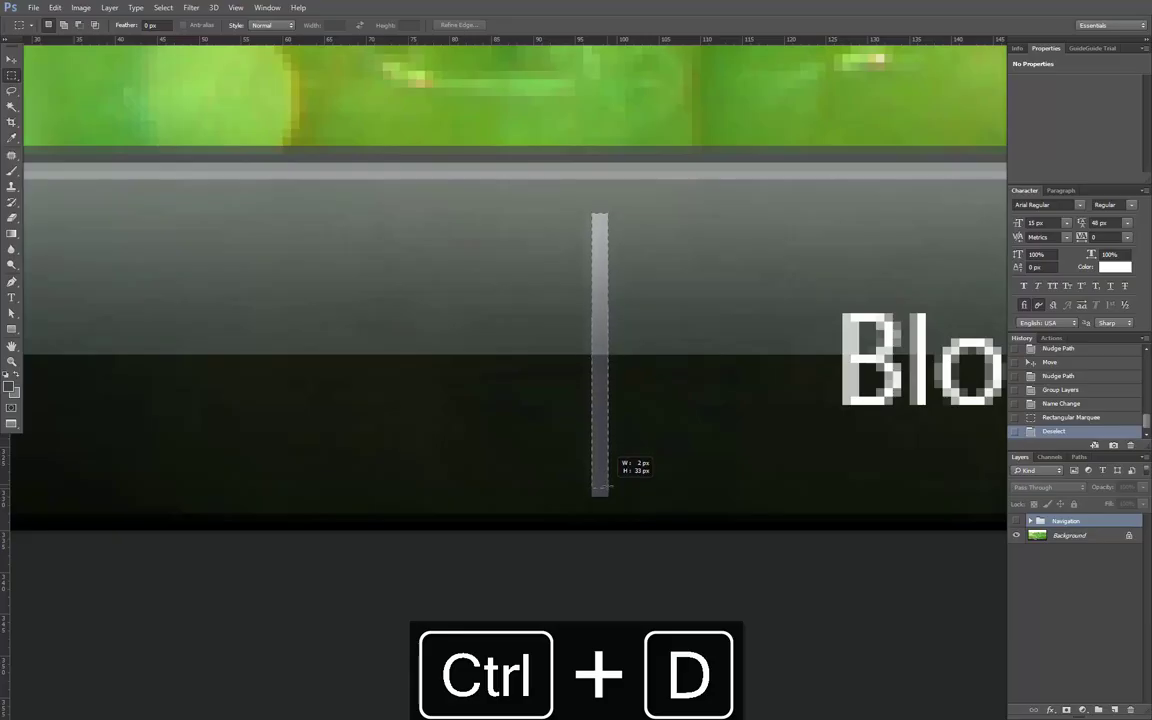
left_click_drag(607, 494, 607, 494)
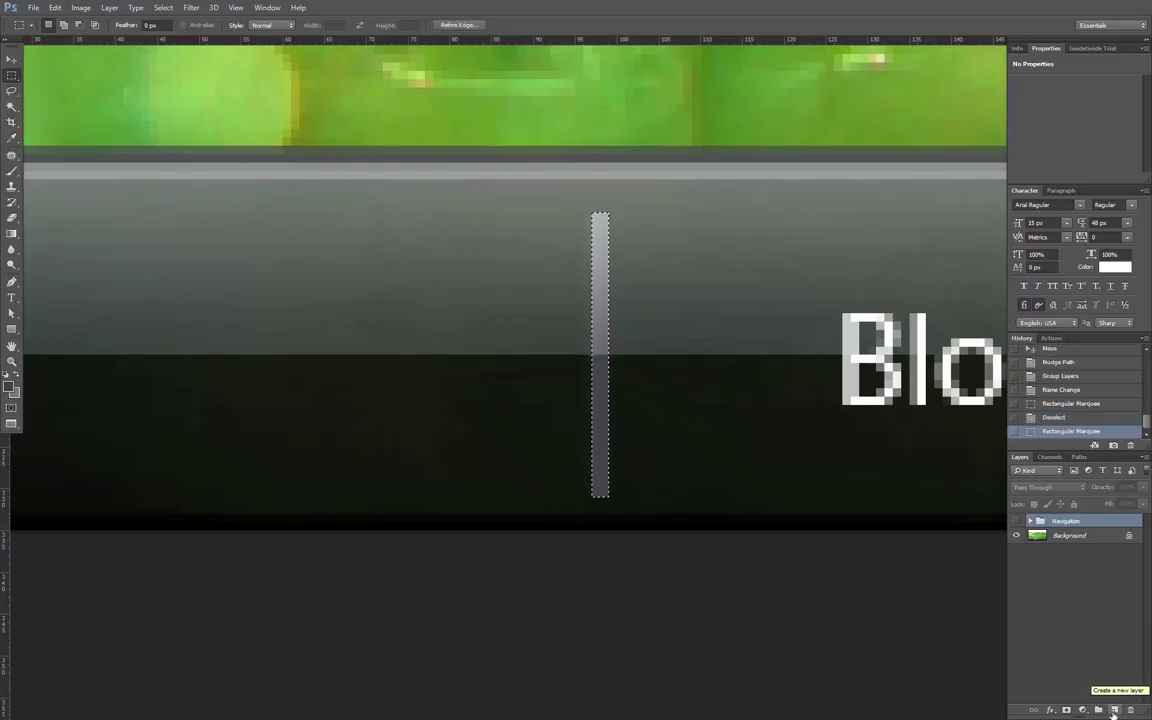
- Create a new layer named Separator above the Navigation group
key("ctrl+shift+n")
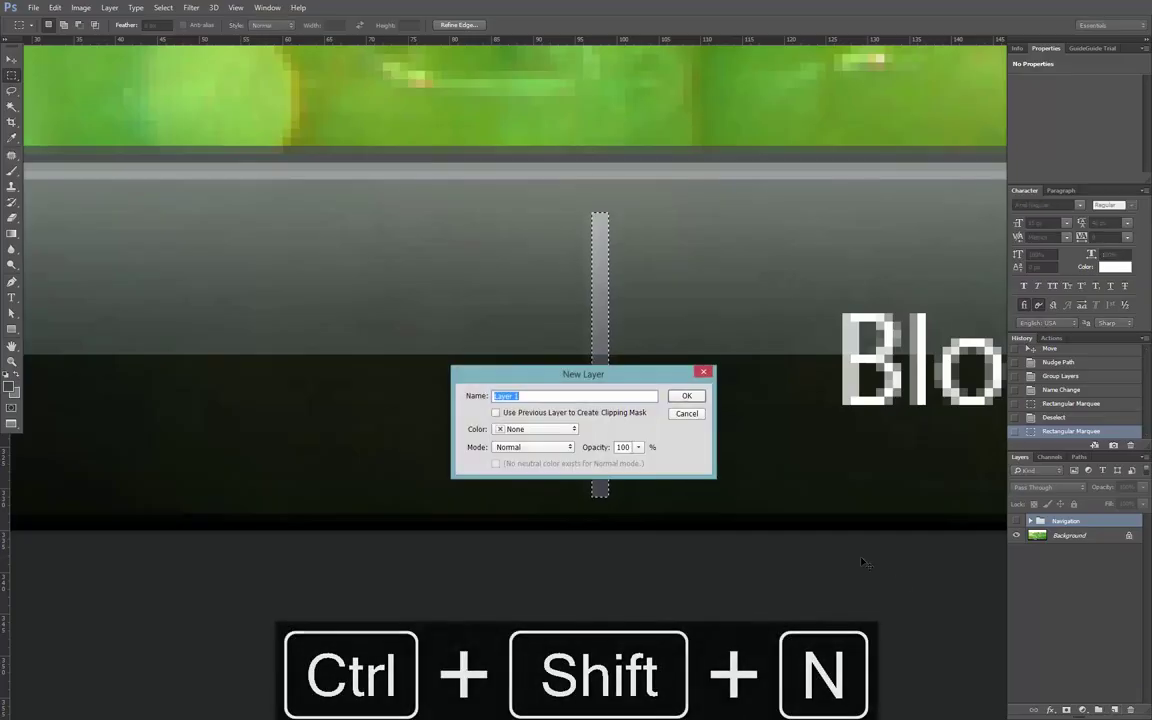
type("Se")
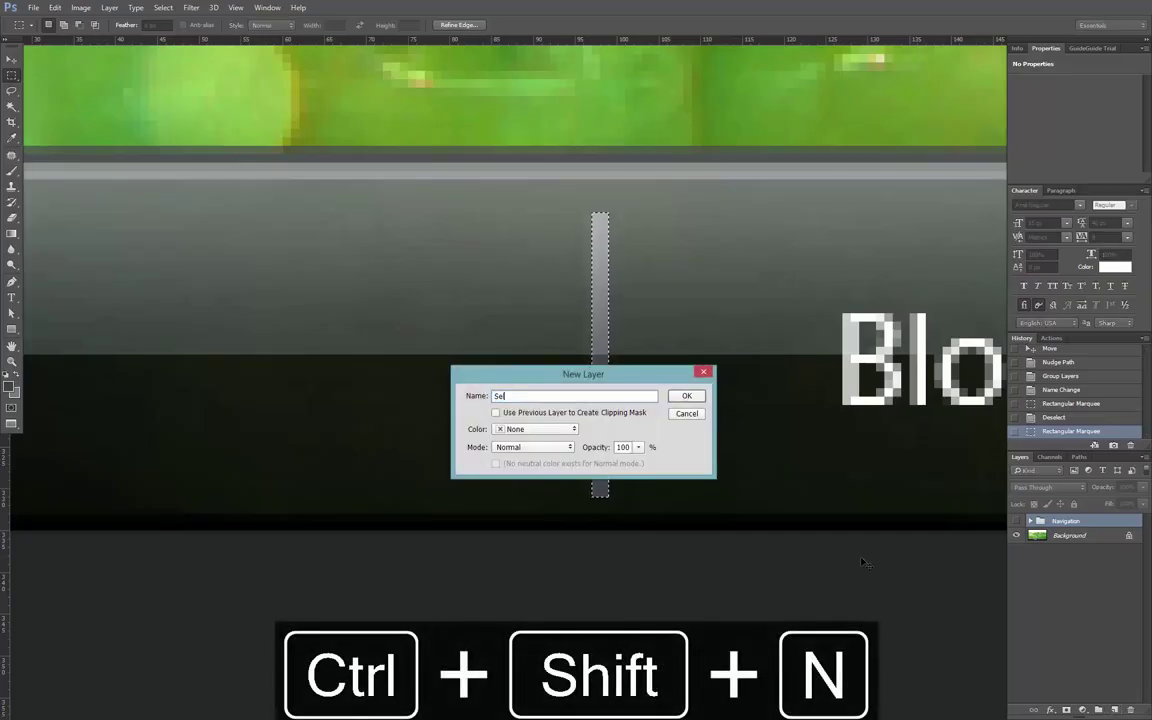
type("Separator")
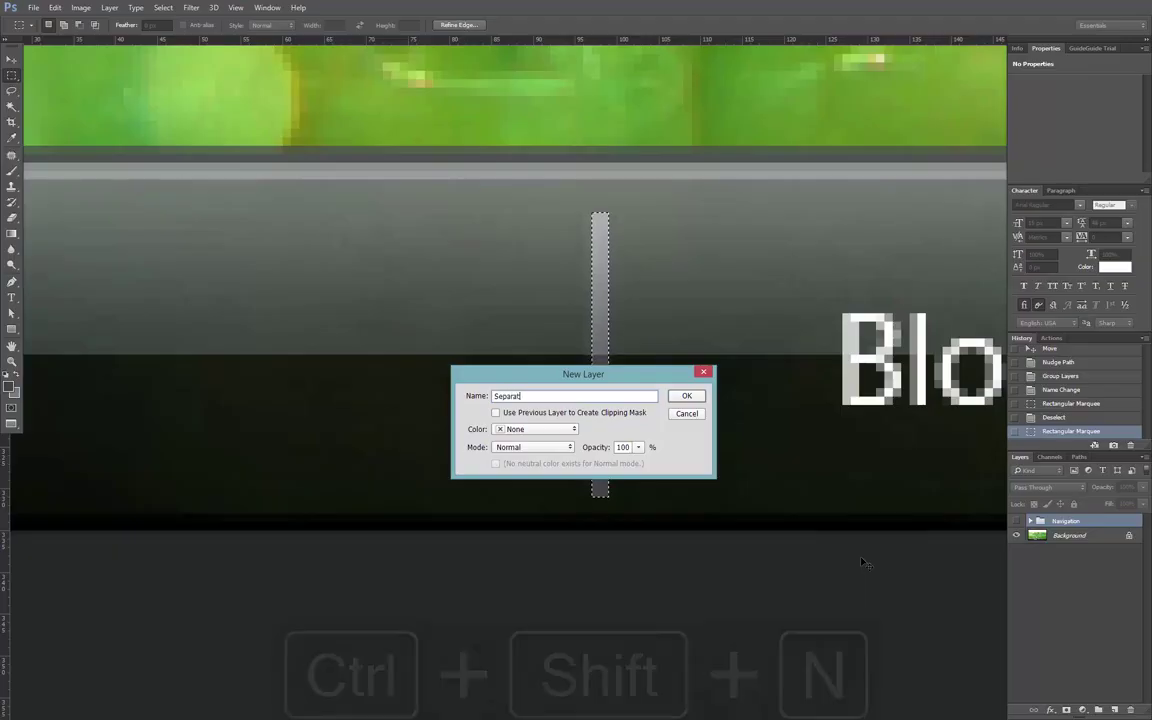
key("Return")
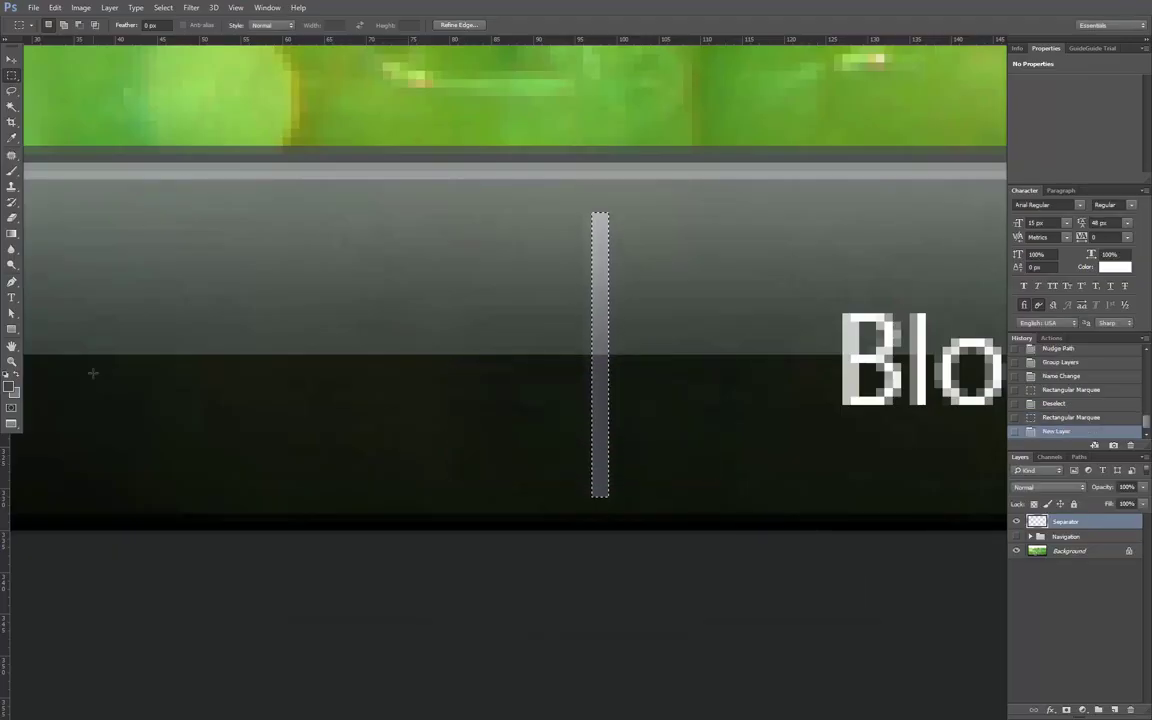
- Set the foreground color to white, fill the separator selection with it, and deselect
key("d")
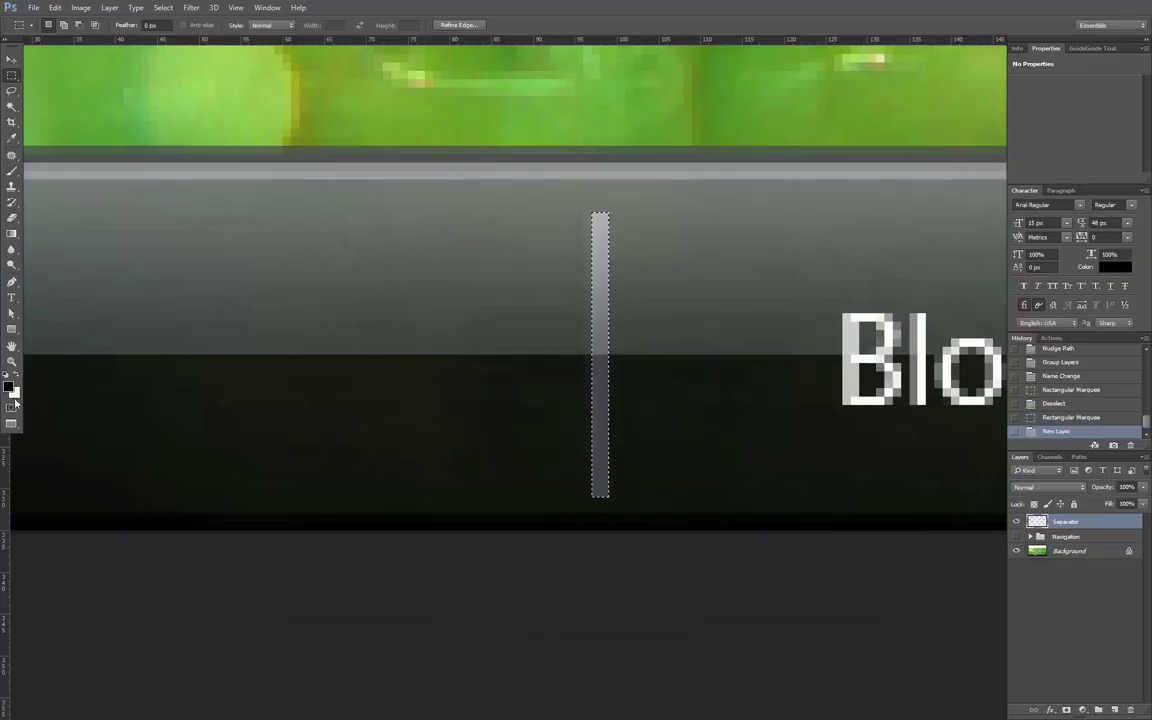
key("x")
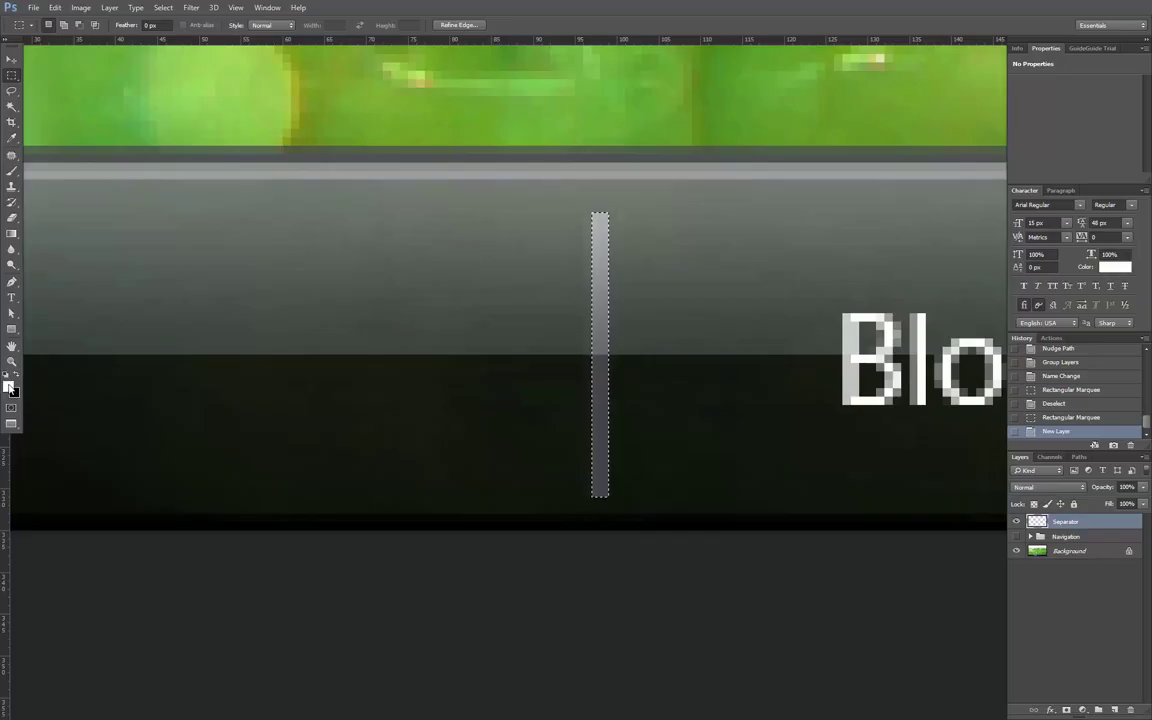
key("alt+BackSpace")
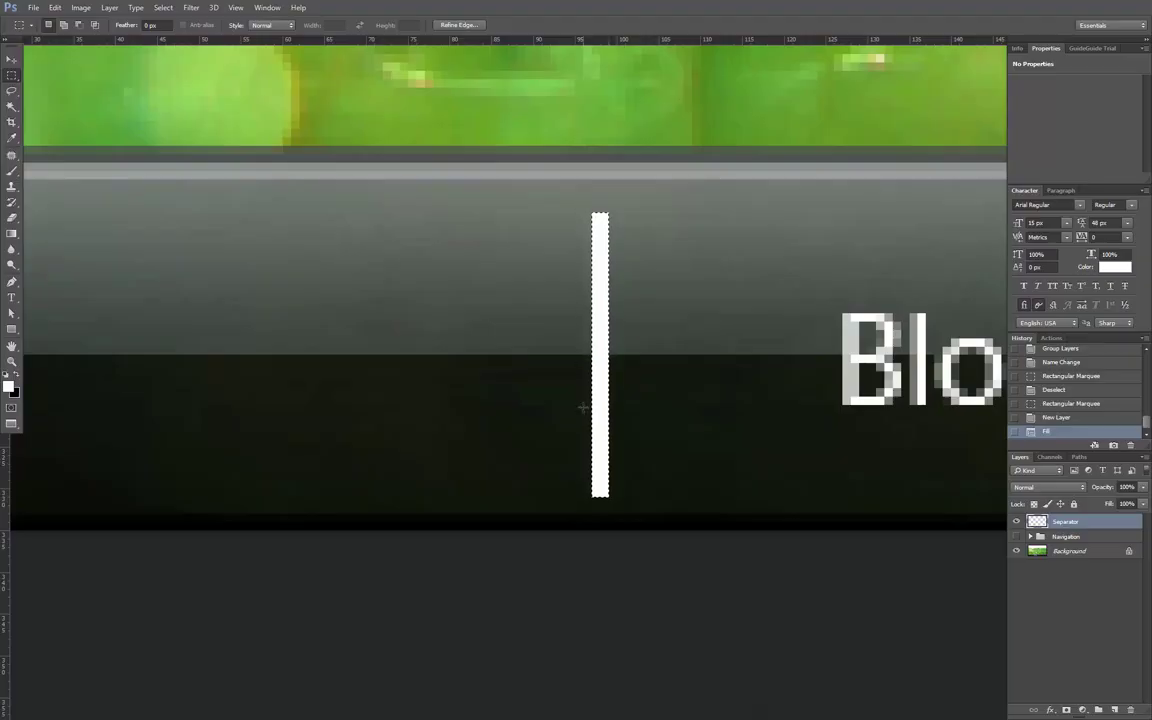
key("ctrl+d")
- Set the Separator layer's opacity to 20% with it offset 3 px beside the original line, and return it over that line
key("v")
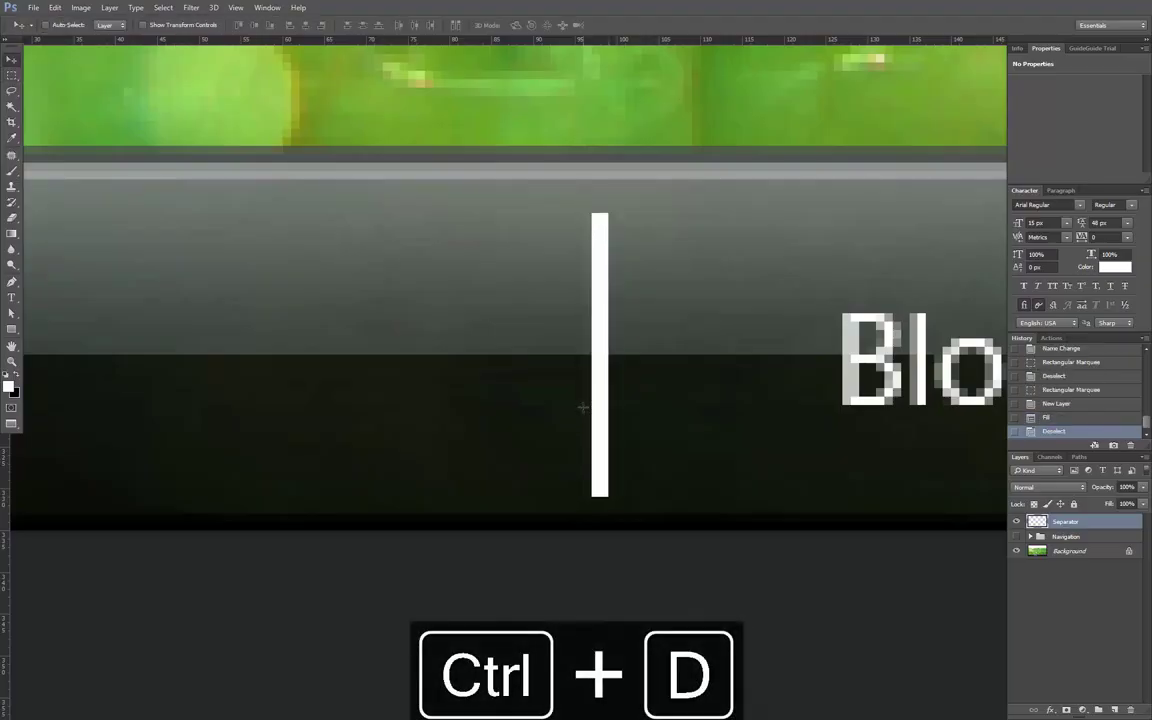
key("Right")
key("Right")
key("Right")
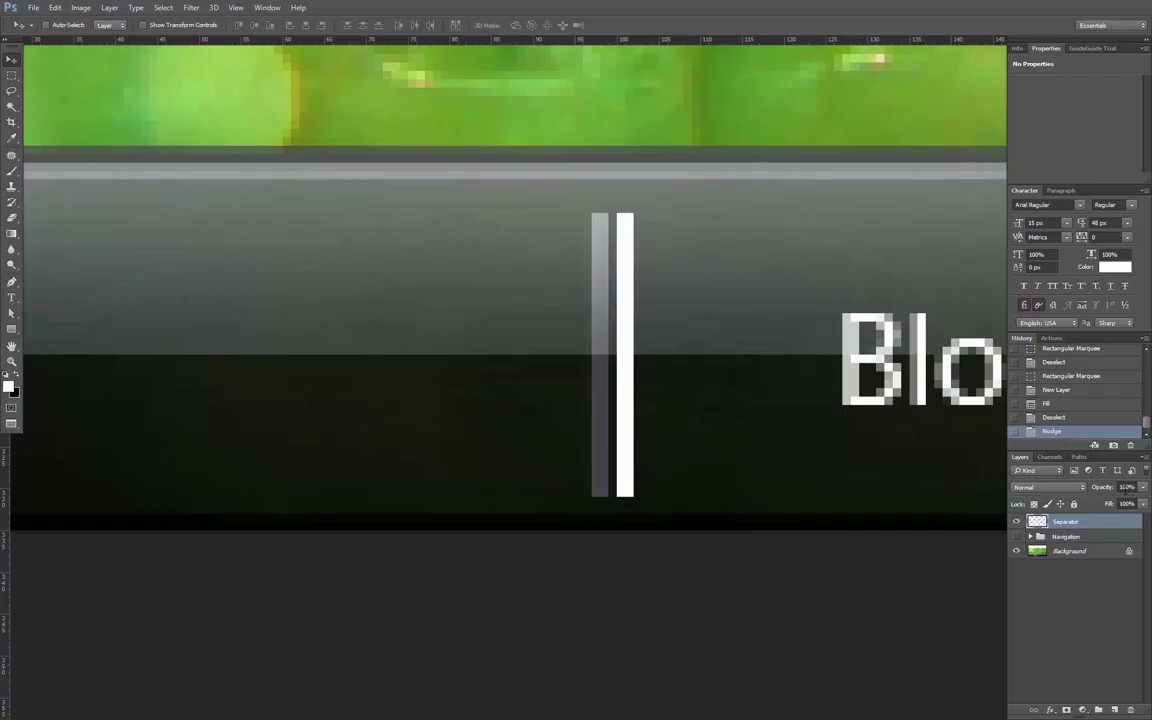
key("3")
key("1")
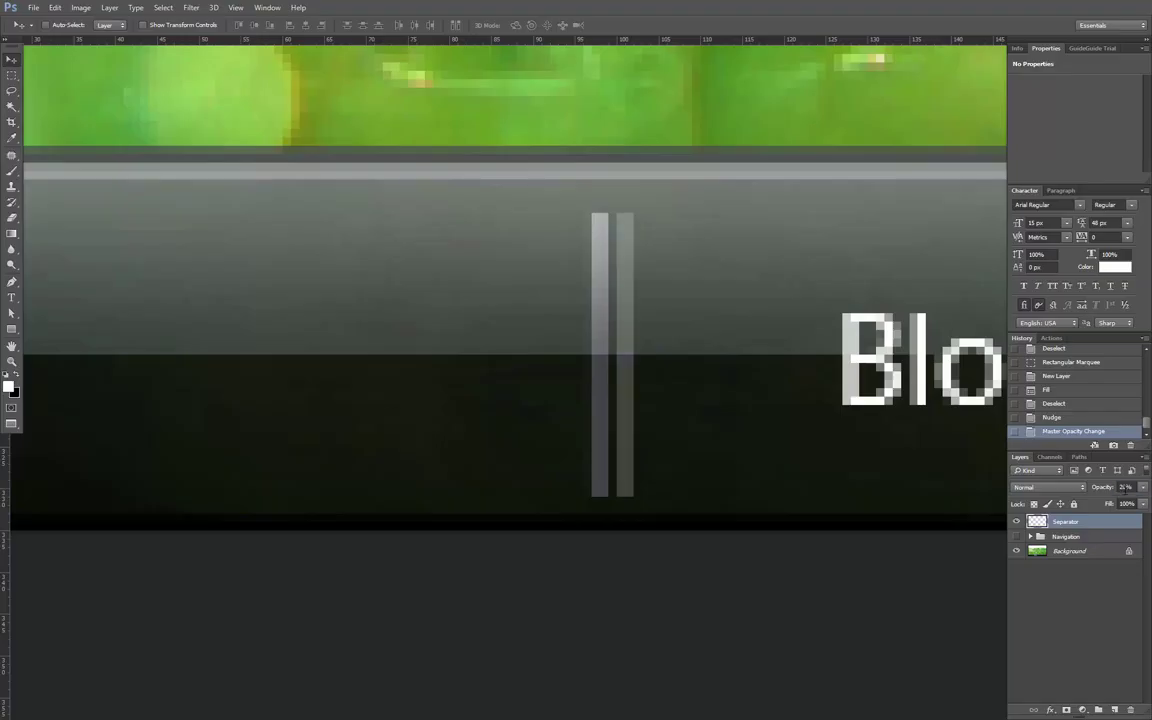
key("Left")
key("Left")
key("Left")
- Place copies of the separator before and after the About label, and show the Navigation group again
key("ctrl+minus")
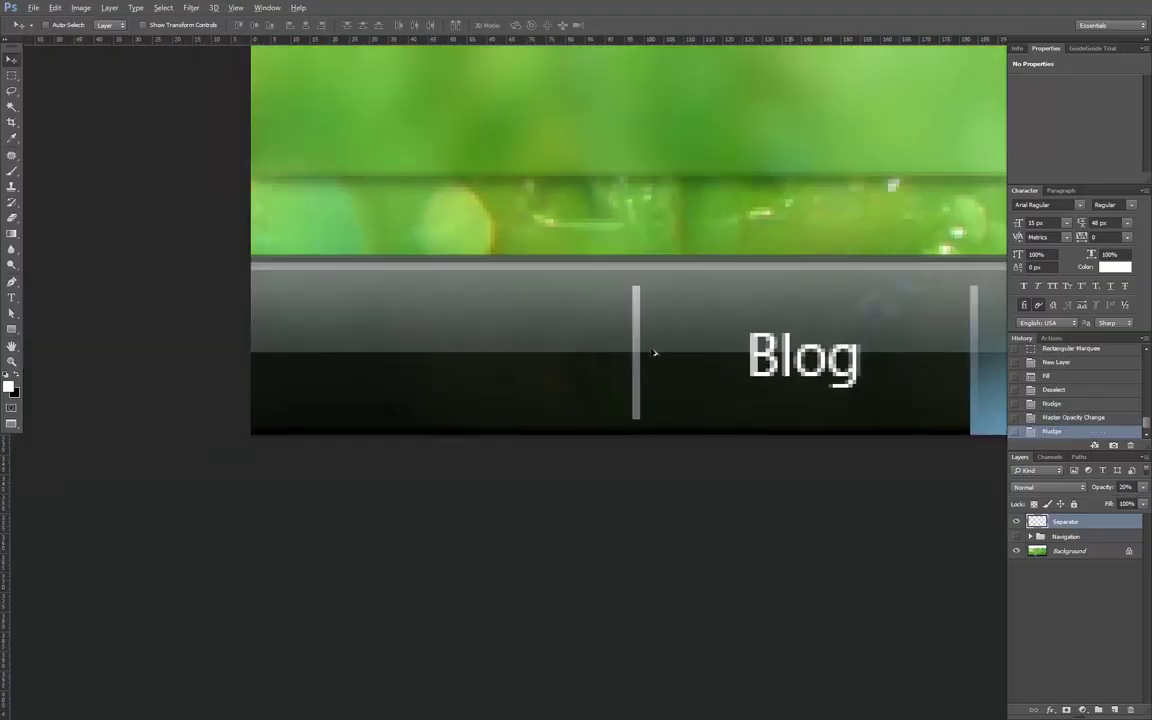
scroll(654, 352, "down", 2)
scroll(828, 373, "up", 3)
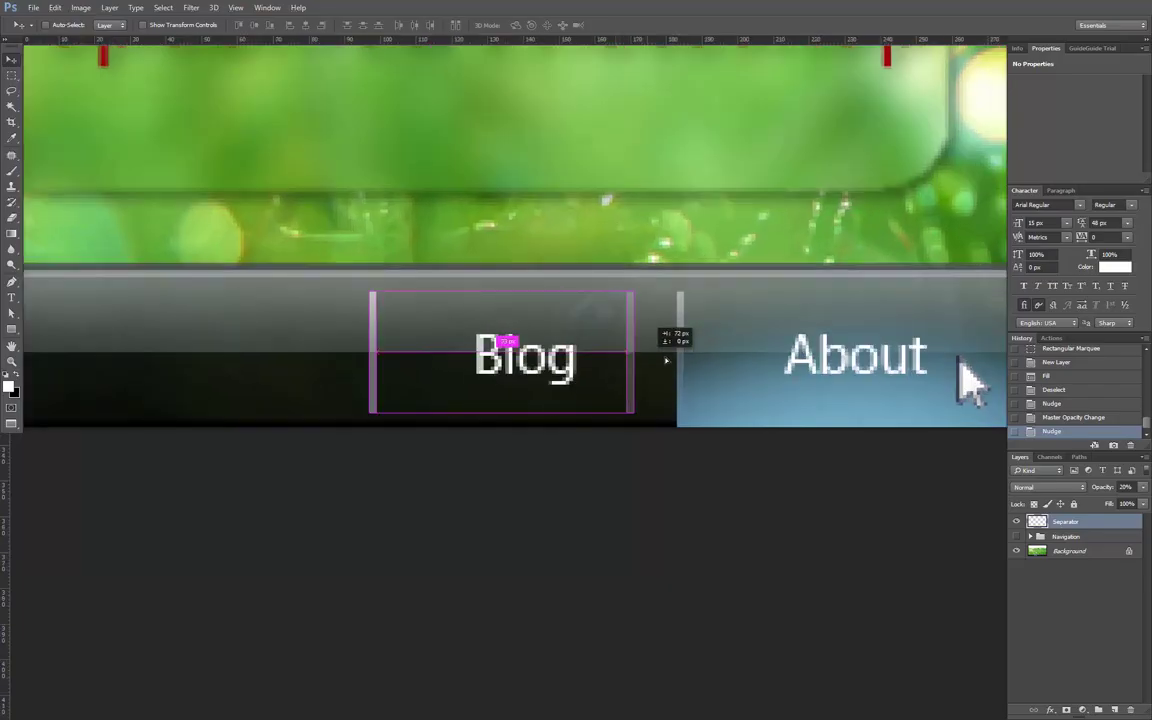
left_click_drag(666, 360, 668, 360)
scroll(700, 375, "right", 5)
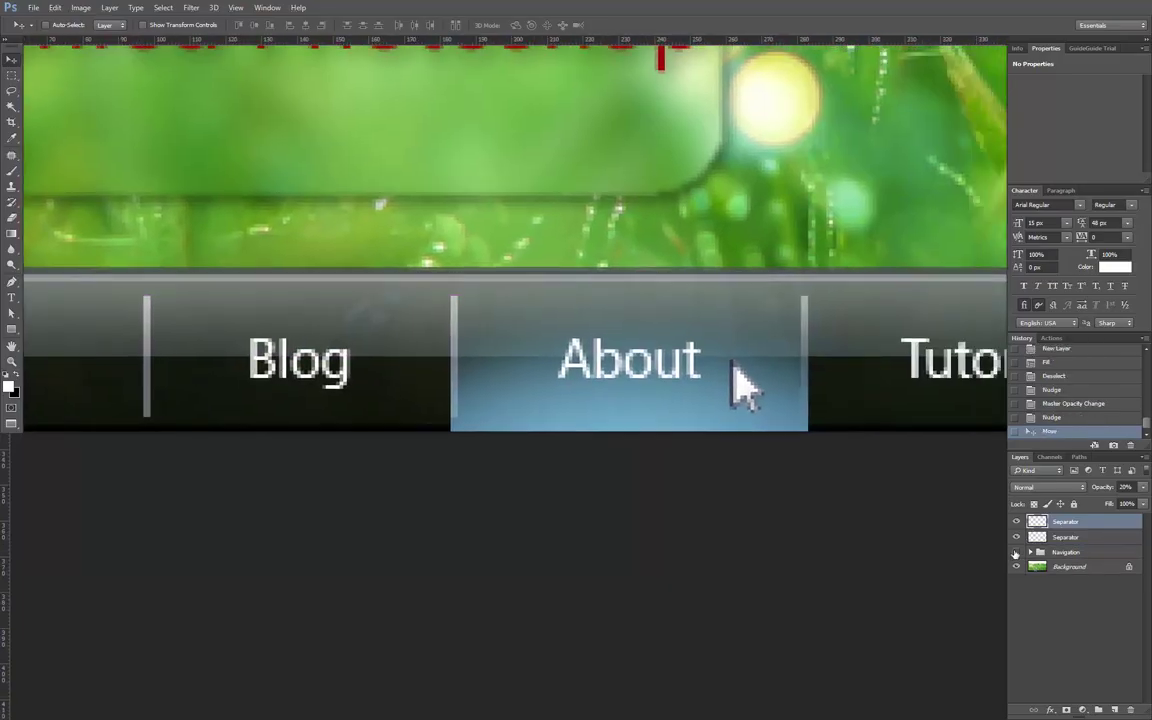
left_click(1015, 553)
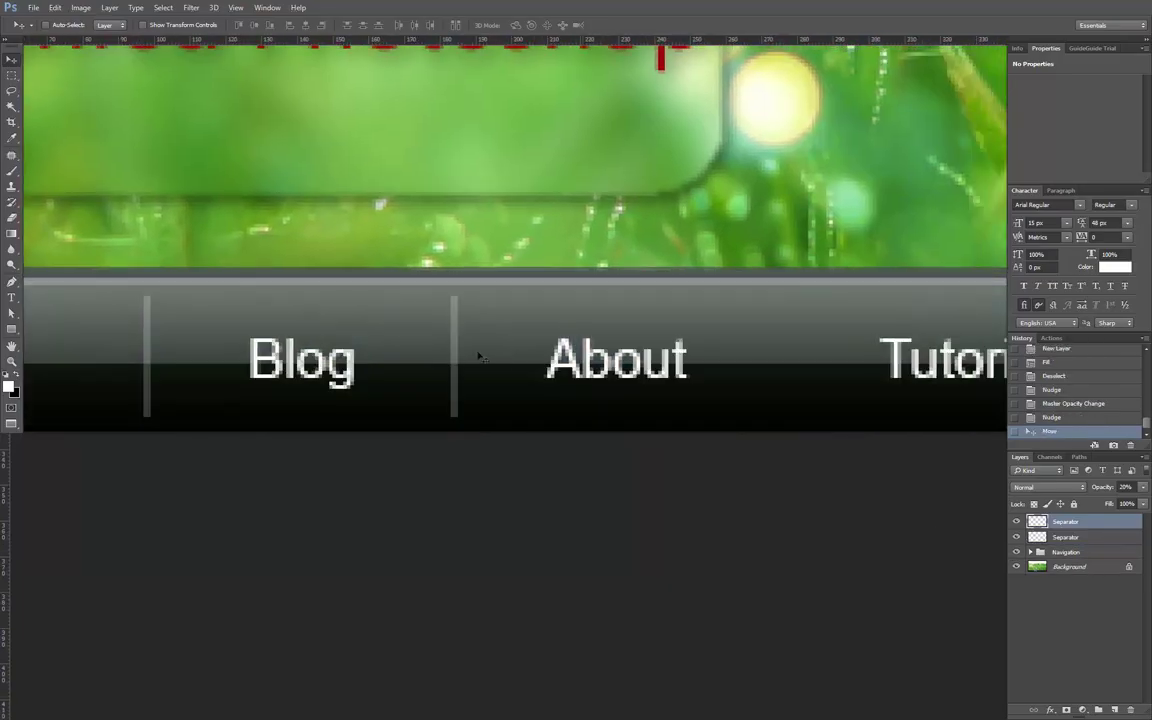
left_click_drag(453, 324, 800, 330)
- Measure the gaps on each side of the separator between About and Tutorials with rectangular marquee selections
key("m")
scroll(715, 342, "right", 3)
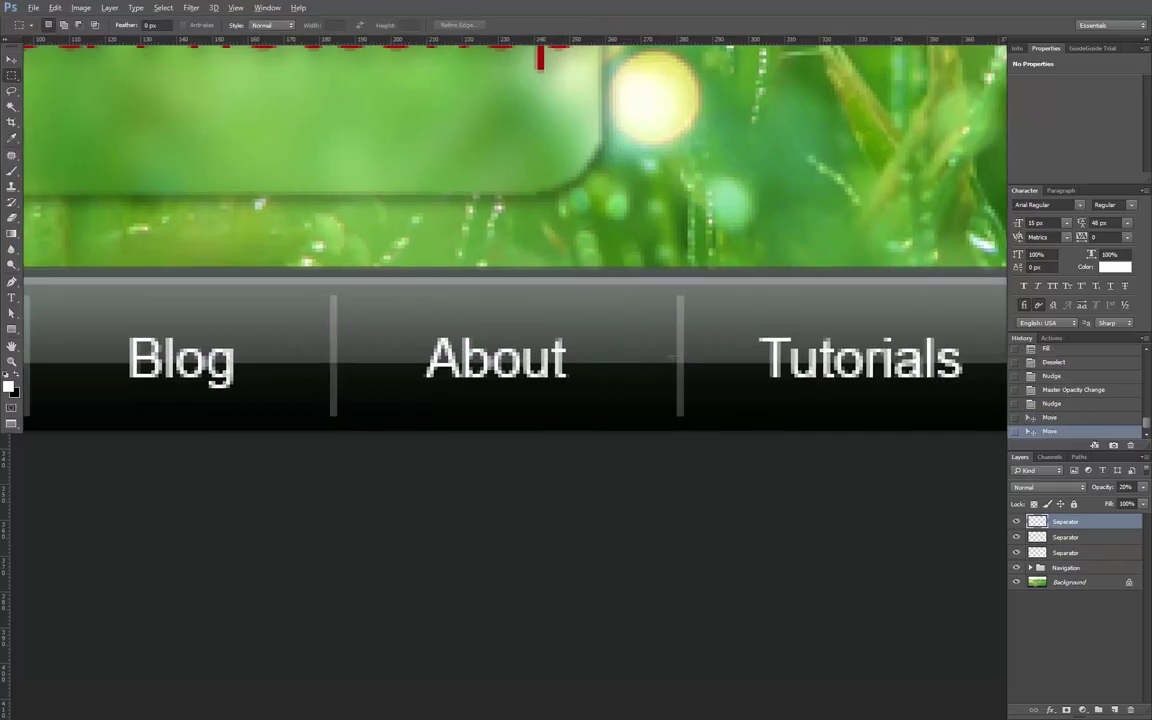
scroll(600, 350, "up", 2)
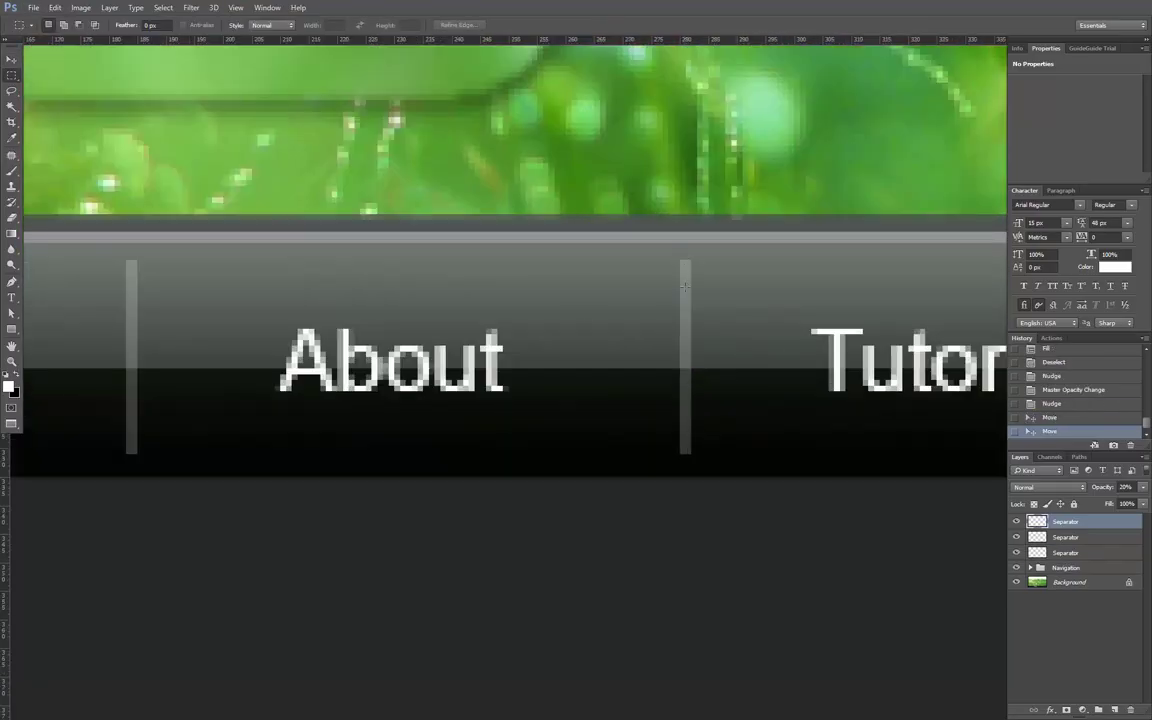
left_click_drag(681, 260, 691, 454)
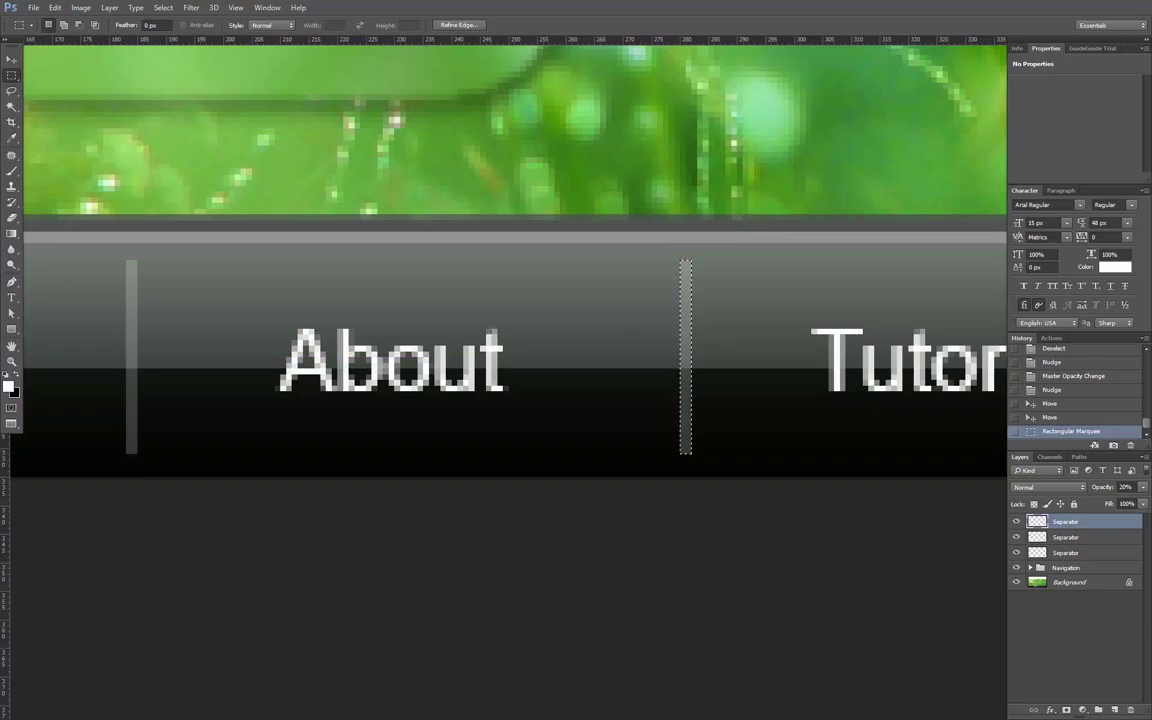
left_click_drag(503, 346, 671, 423)
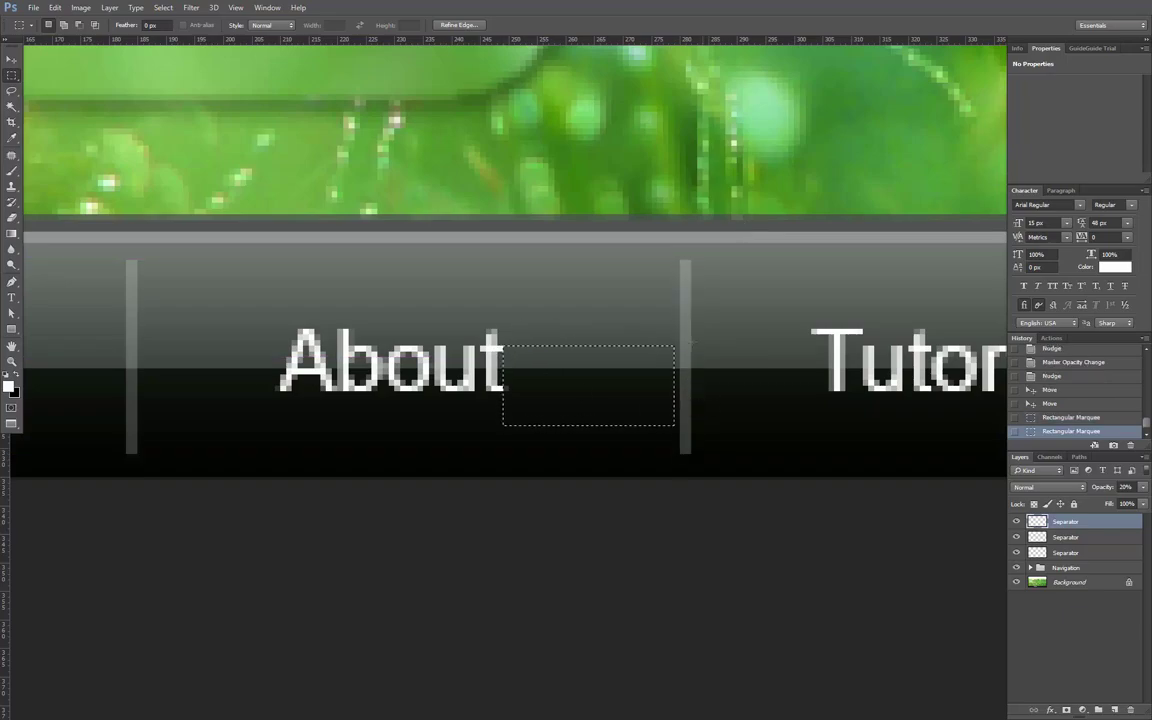
left_click_drag(691, 323, 811, 391)
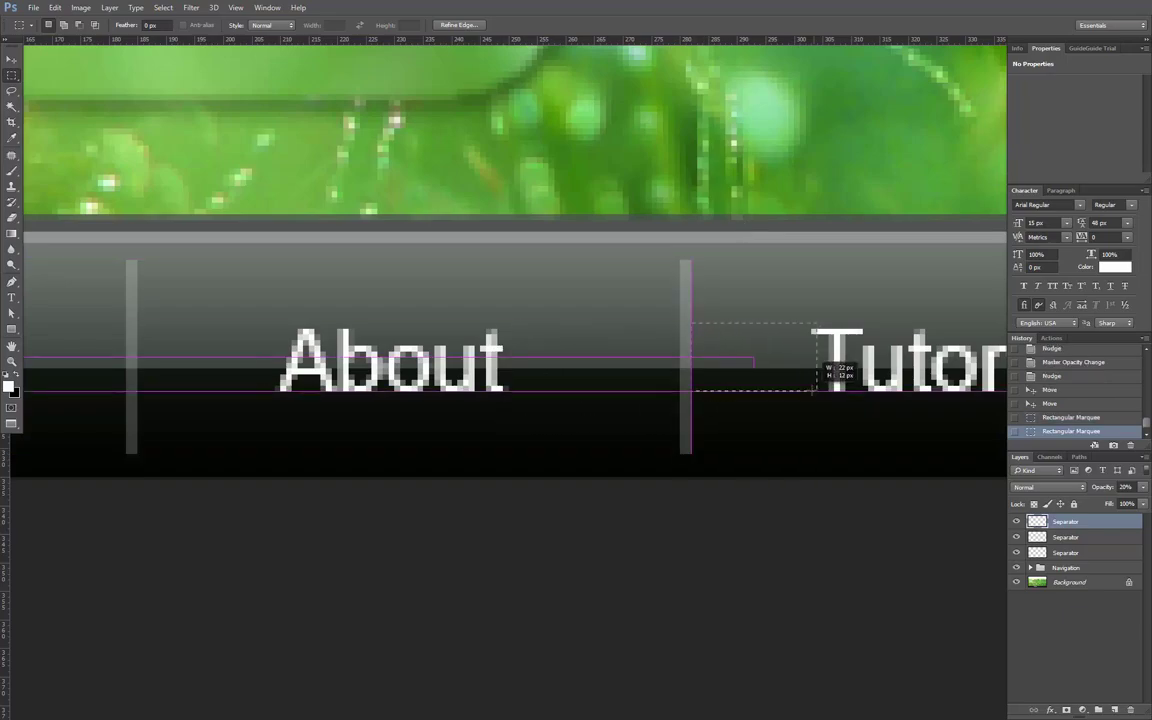
- Select the full gap between the About and Tutorials labels with the Rectangular Marquee tool
left_click_drag(503, 346, 811, 431)
right_click(10, 75)
left_click(70, 73)
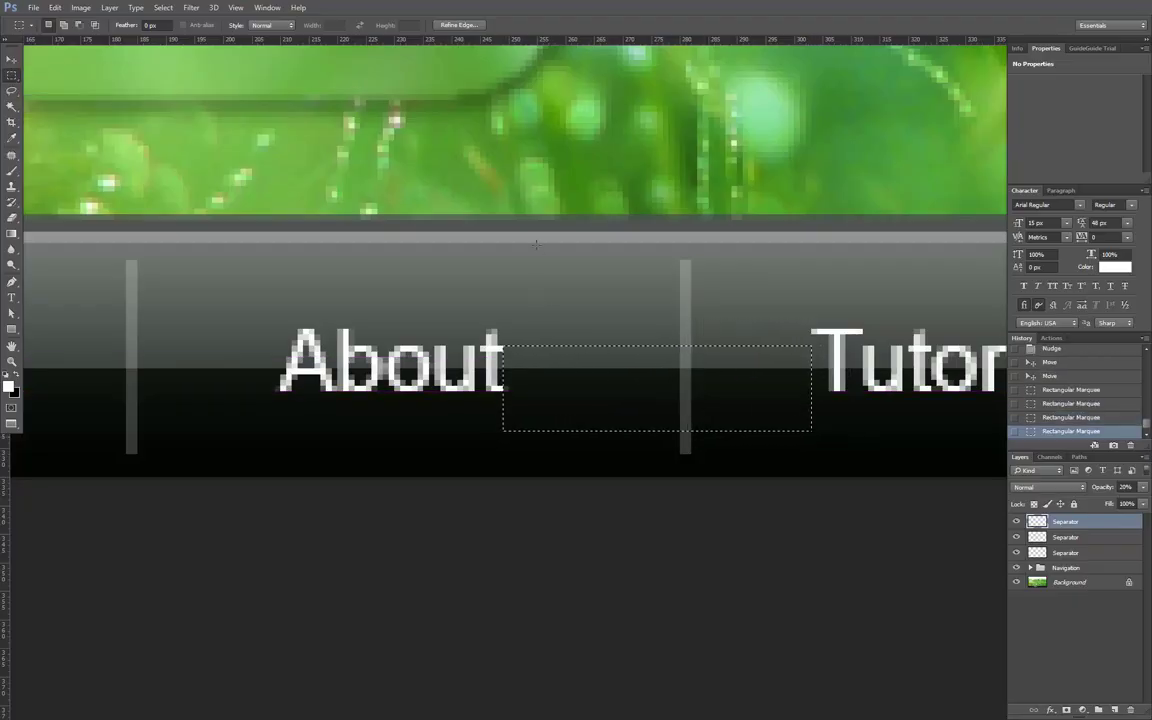
- Reselect the gap between the About and Tutorials labels, center the separator horizontally in it, and deselect
key("ctrl+d")
left_click_drag(503, 340, 811, 295)
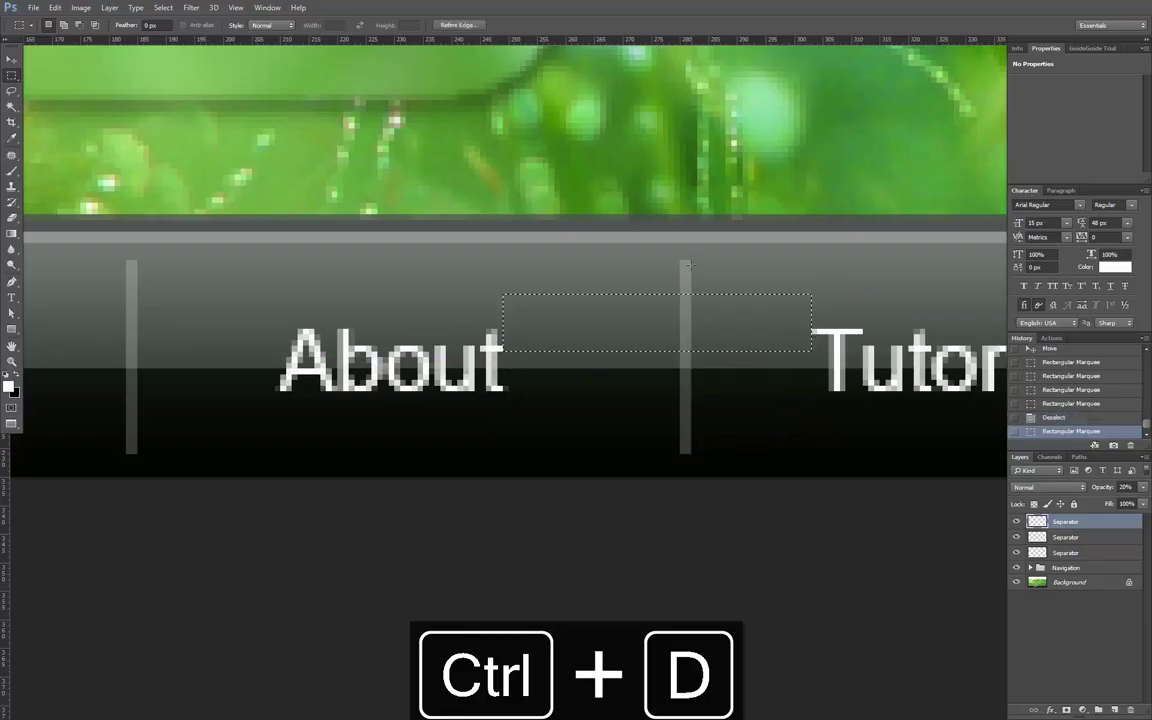
key("v")
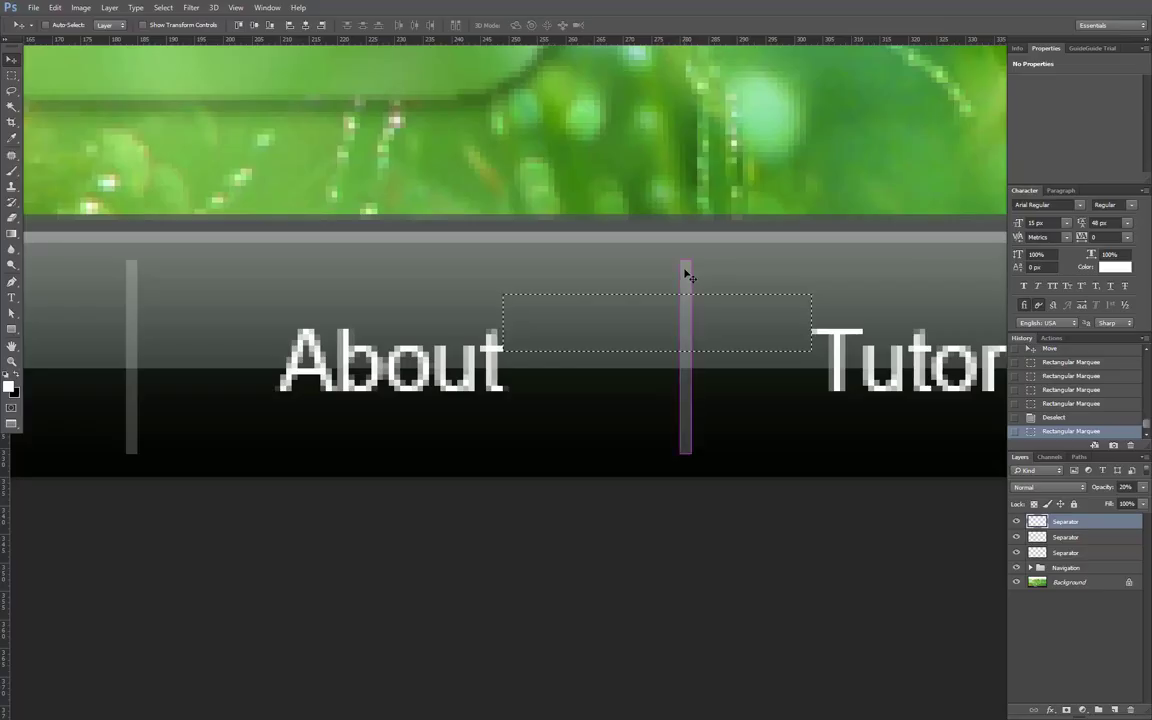
left_click(306, 25)
scroll(623, 323, "down", 2)
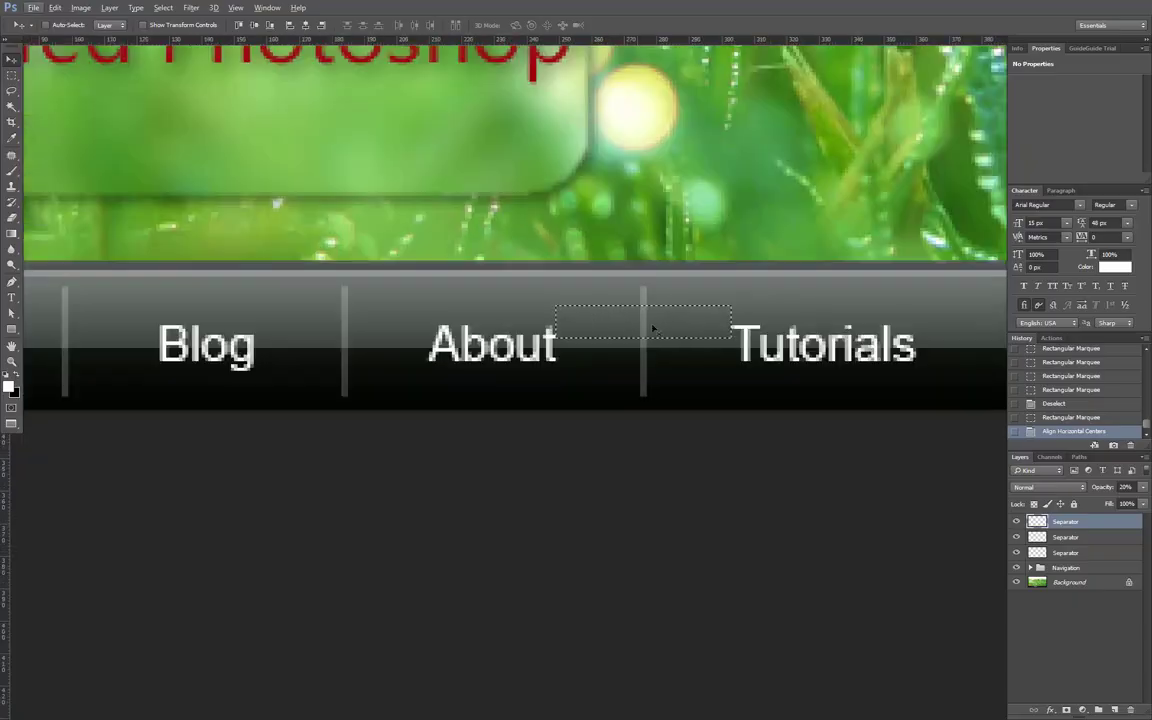
key("ctrl+d")
- Place a copy of the separator between Tutorials and Contact and center it horizontally in the gap between those labels
left_click_drag(655, 345, 715, 330)
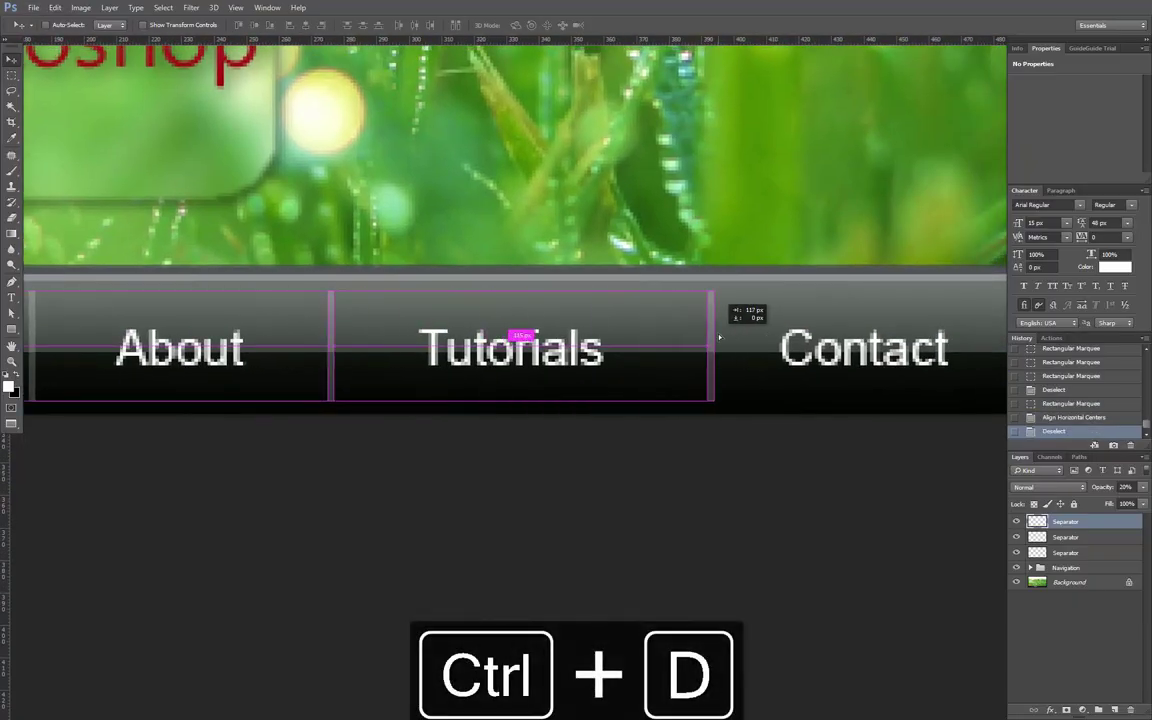
key("m")
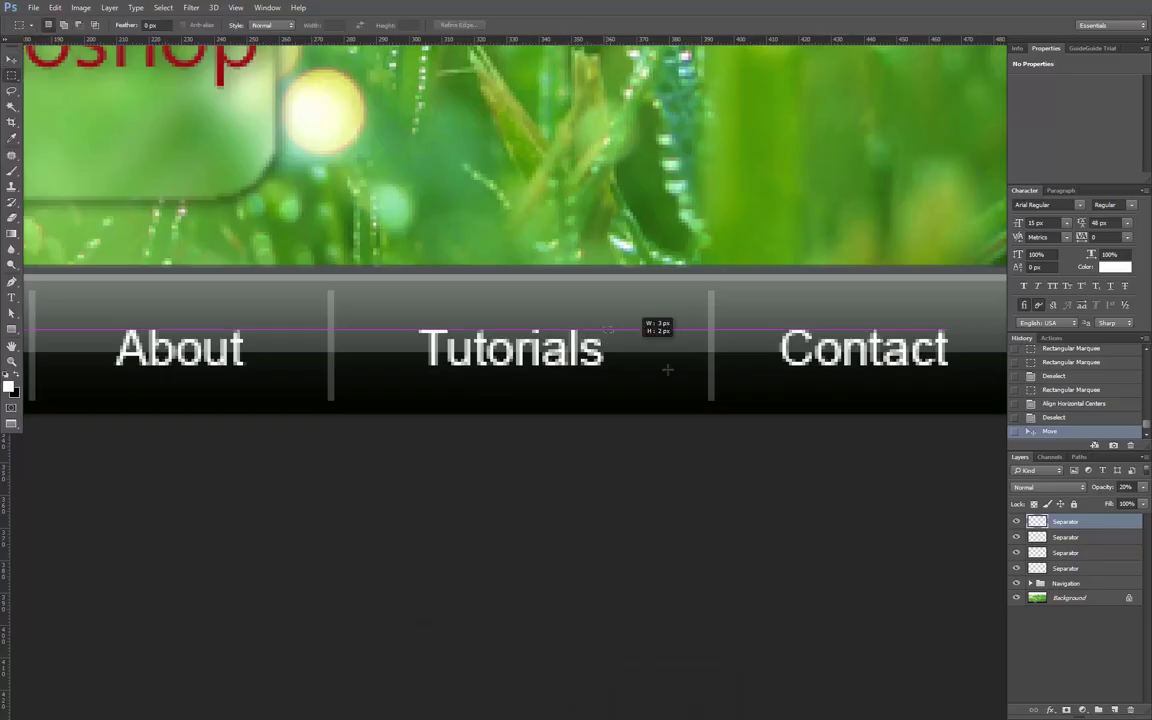
left_click_drag(603, 325, 779, 407)
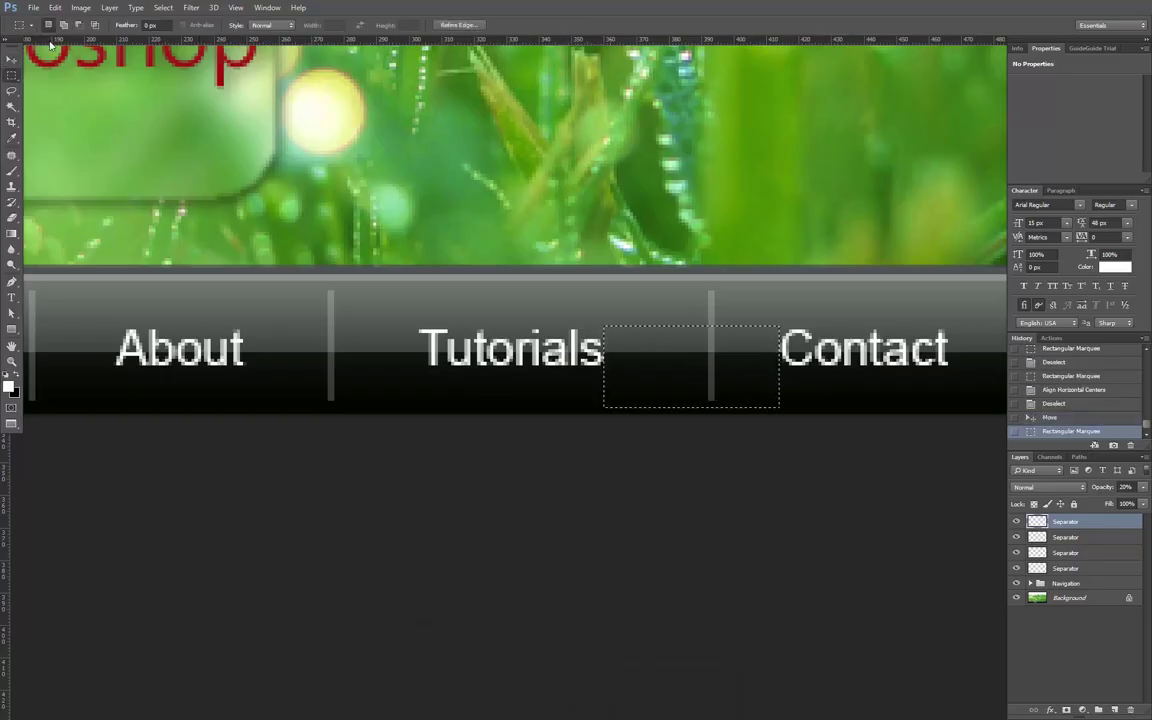
key("v")
left_click(305, 24)
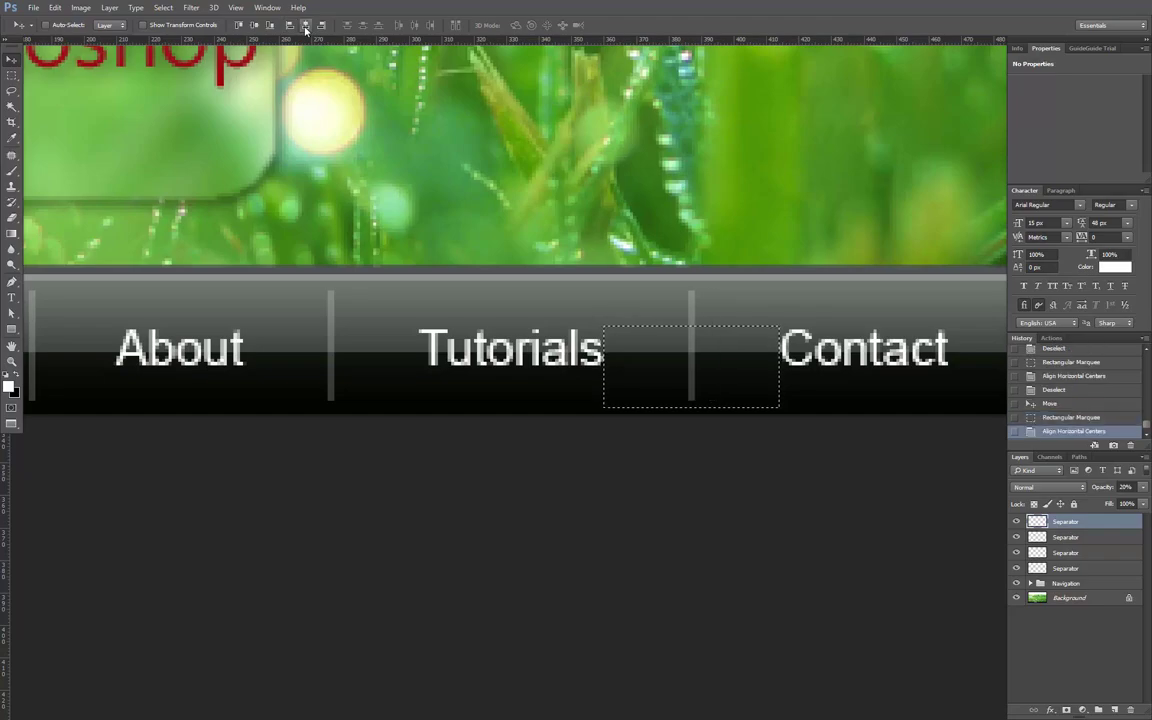
left_click_drag(709, 381, 265, 388)
key("ctrl+d")
key("ctrl+alt+0")
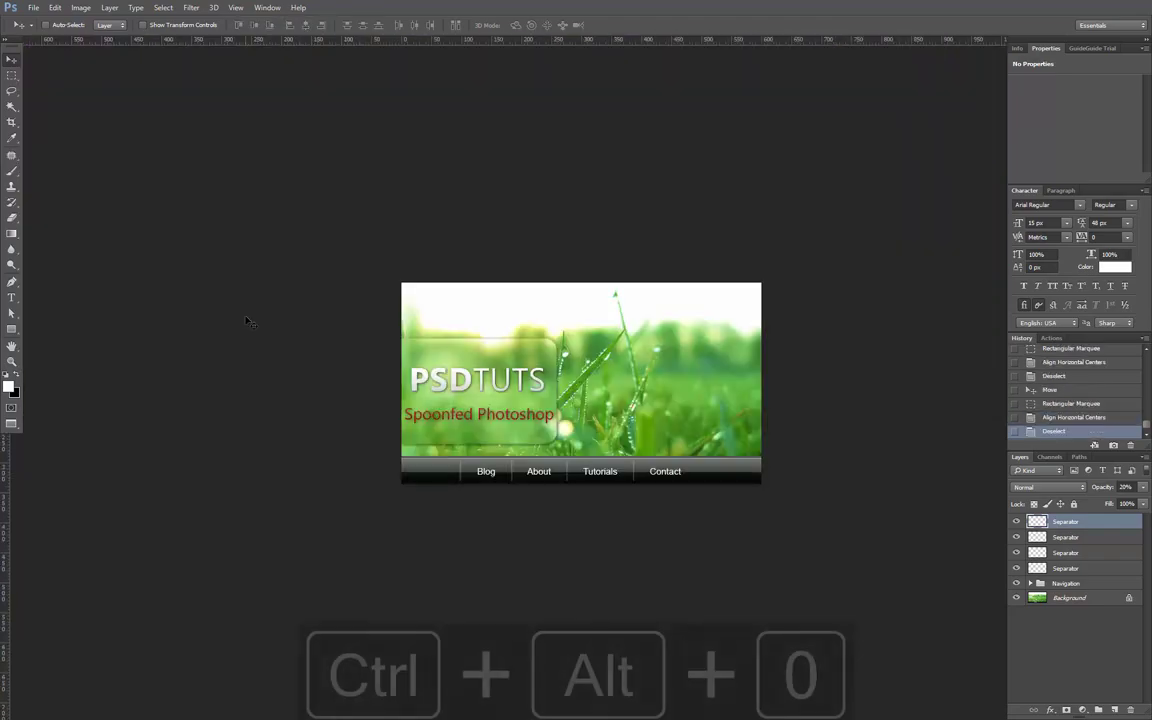
- Group the four Separator layers as "Separators" and move that group down into the Navigation group
left_click(1075, 569, "shift")
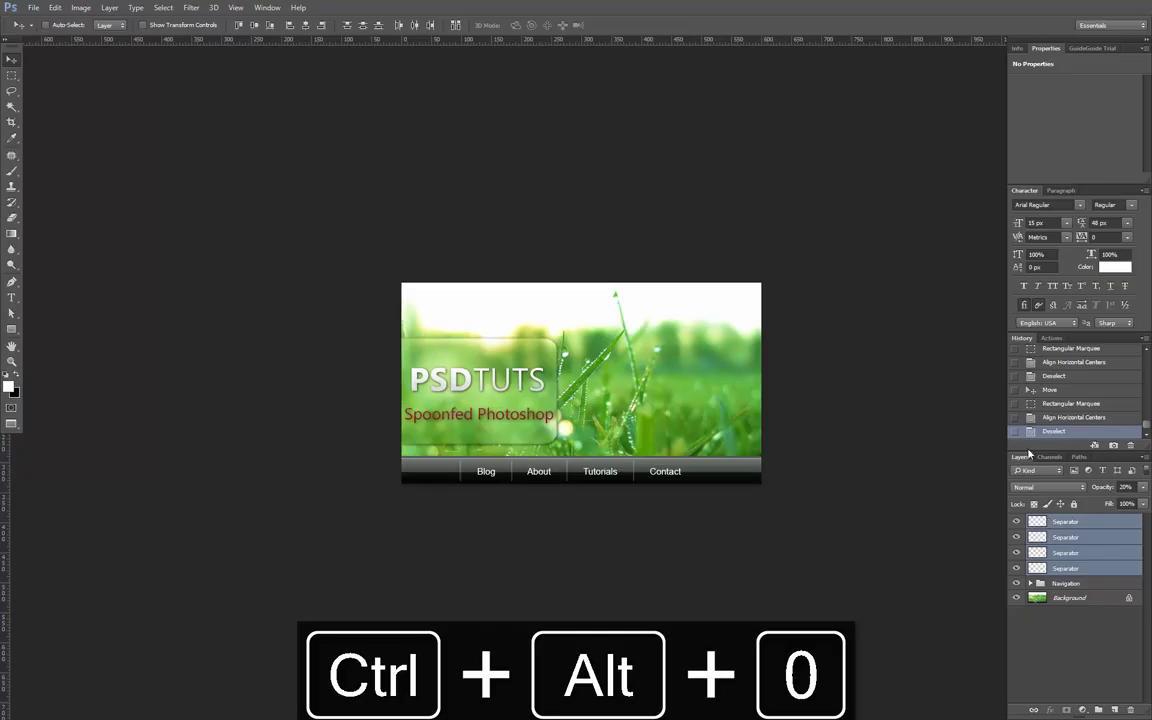
key("ctrl+g")
double_click(1062, 521)
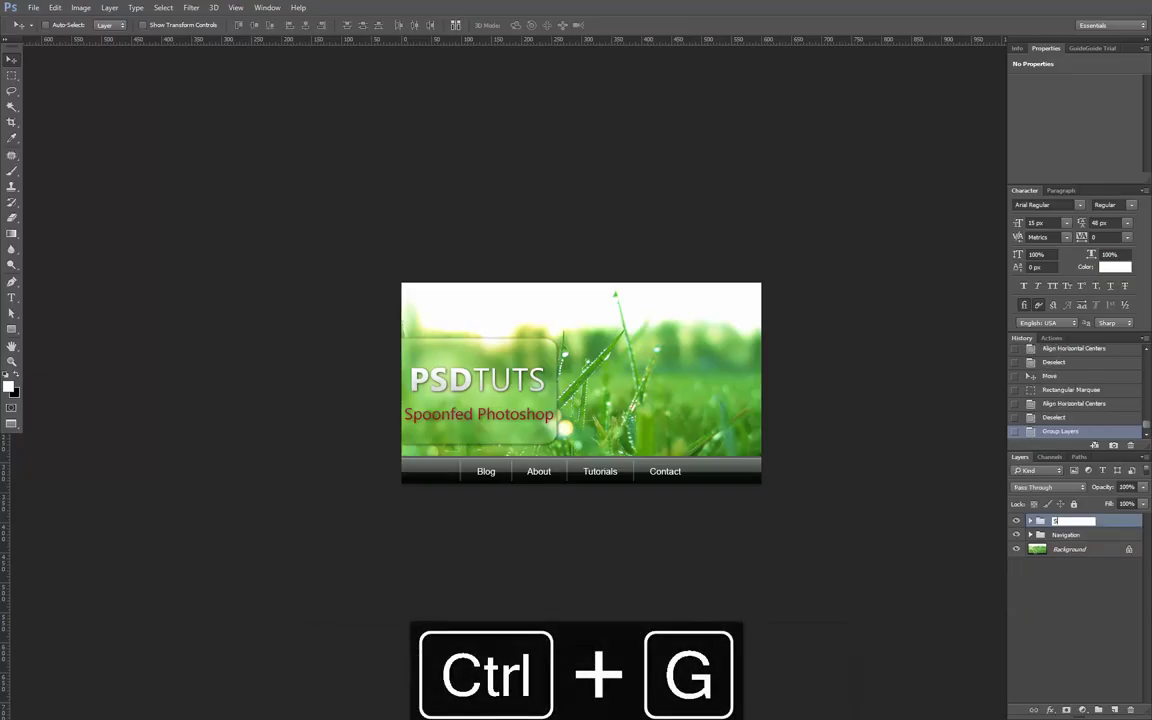
type("Separators")
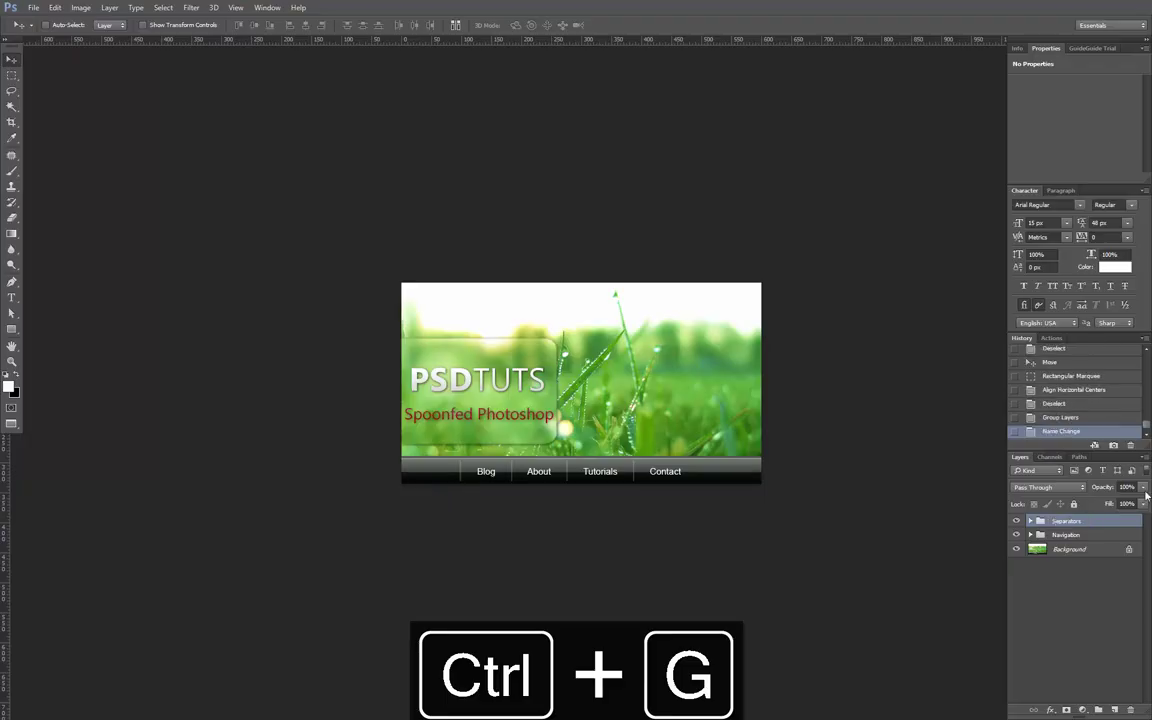
key("Return")
key("ctrl+bracketleft")
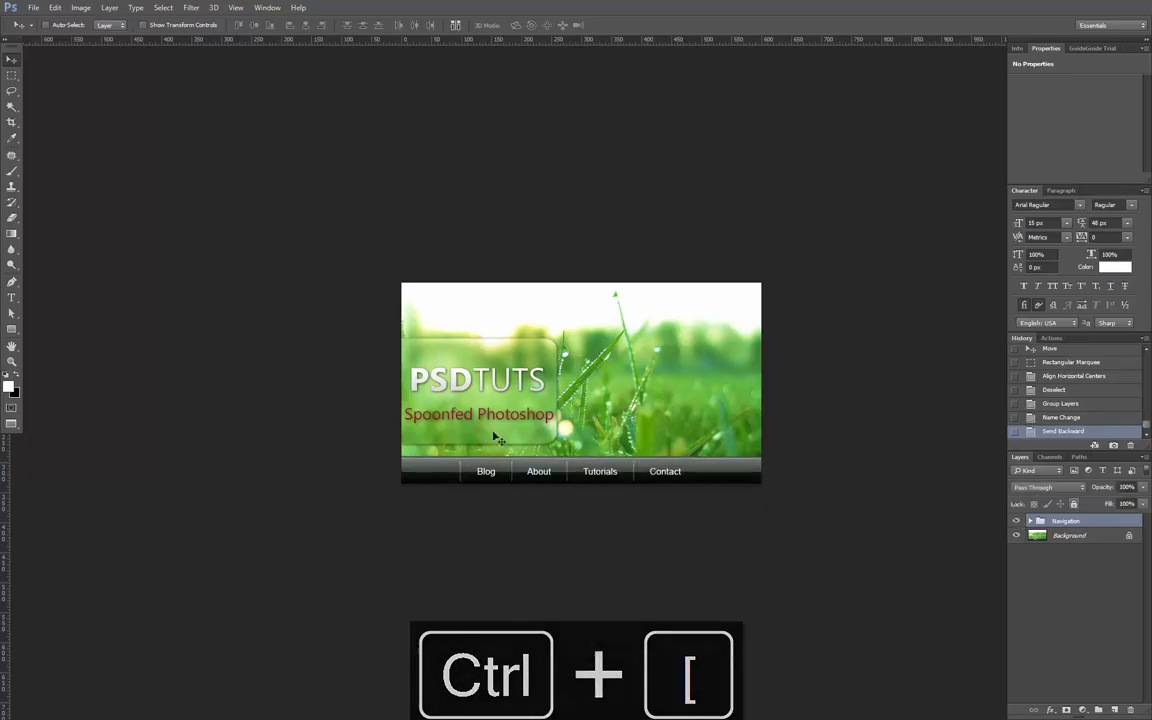
- Hide the Navigation group and select the blue highlighted About button in the reference image with the Rectangular Marquee tool
scroll(530, 480, "up", 10)
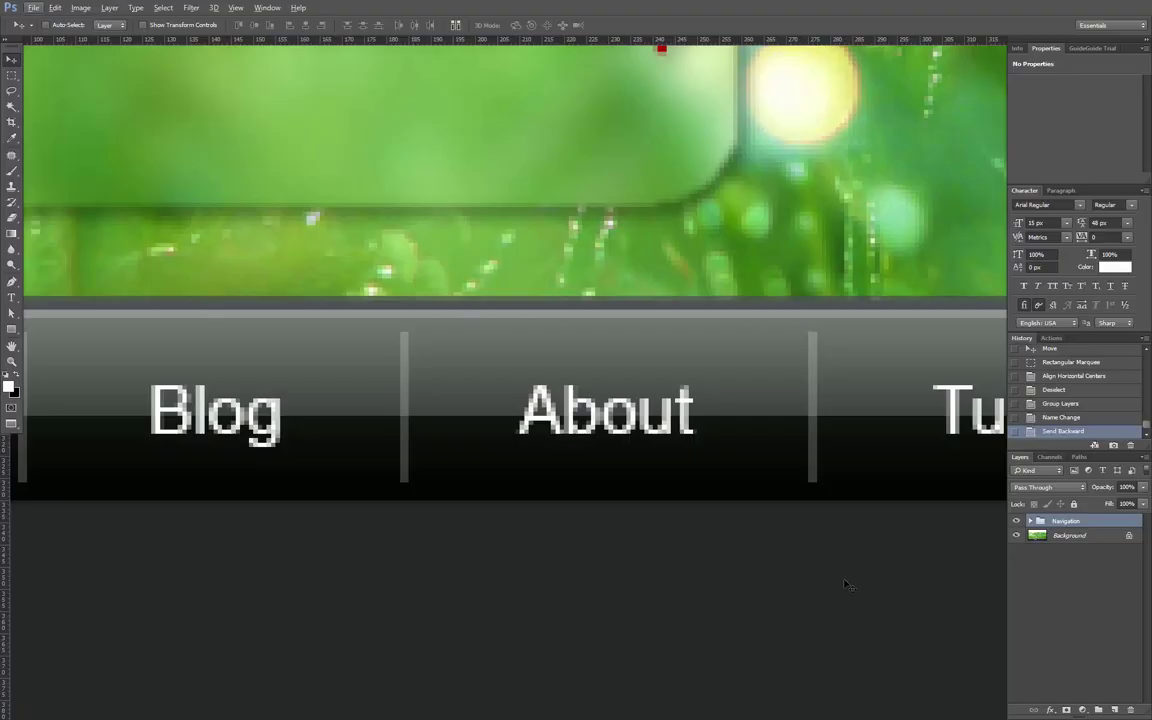
left_click(1016, 522)
key("m")
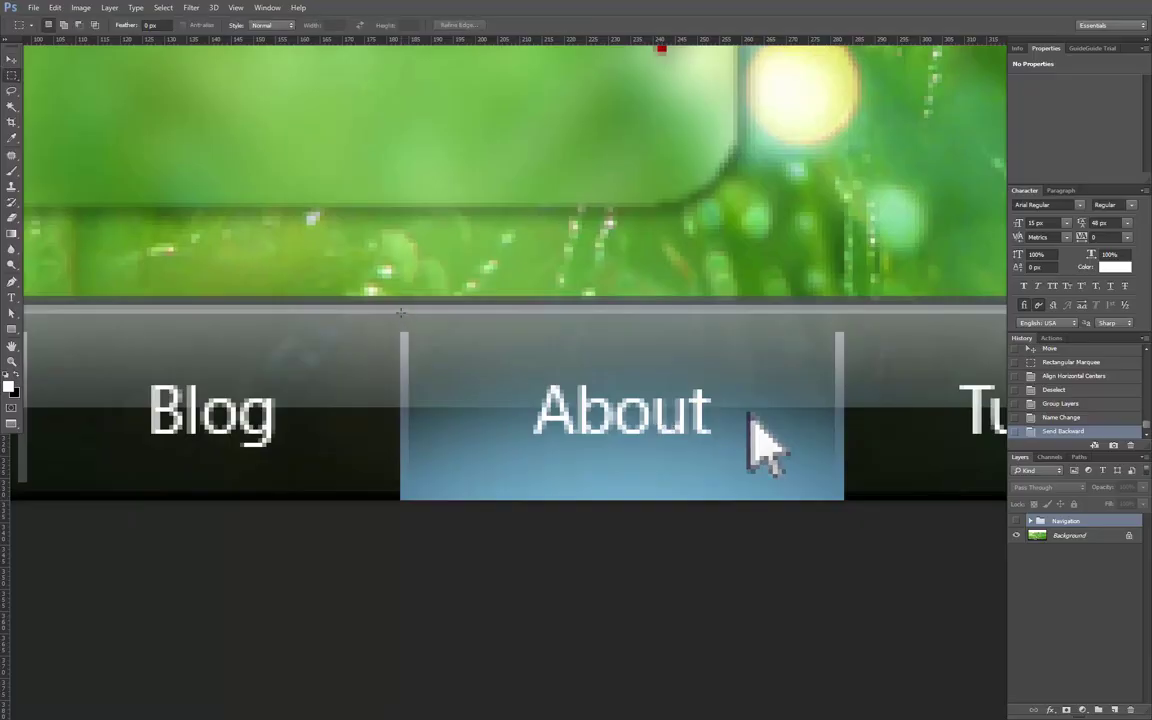
left_click_drag(400, 310, 841, 513)
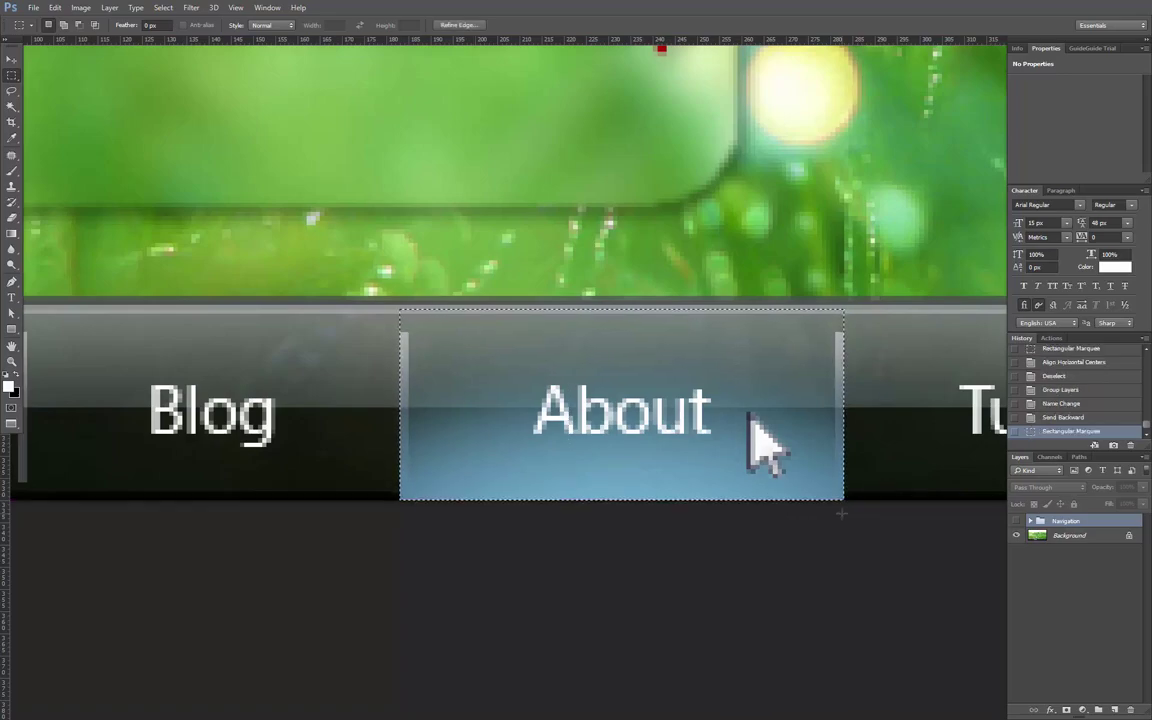
- Create a new layer named "Active State" above the Navigation group
key("ctrl+shift+n")
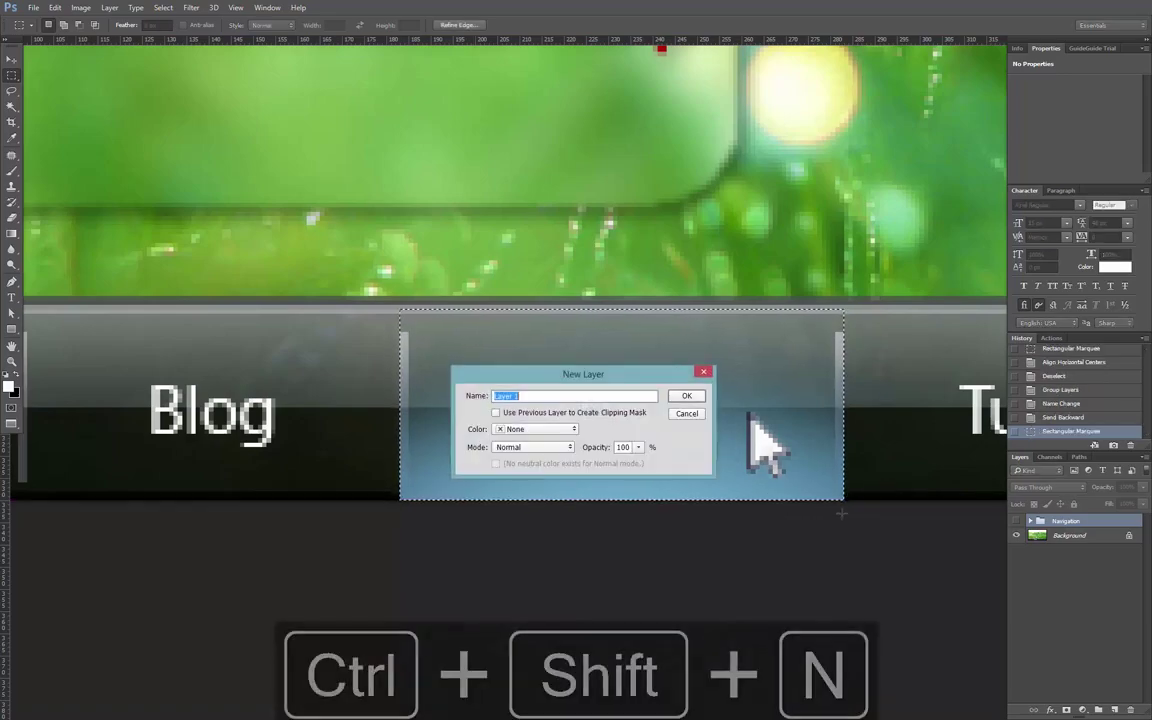
type("Active ")
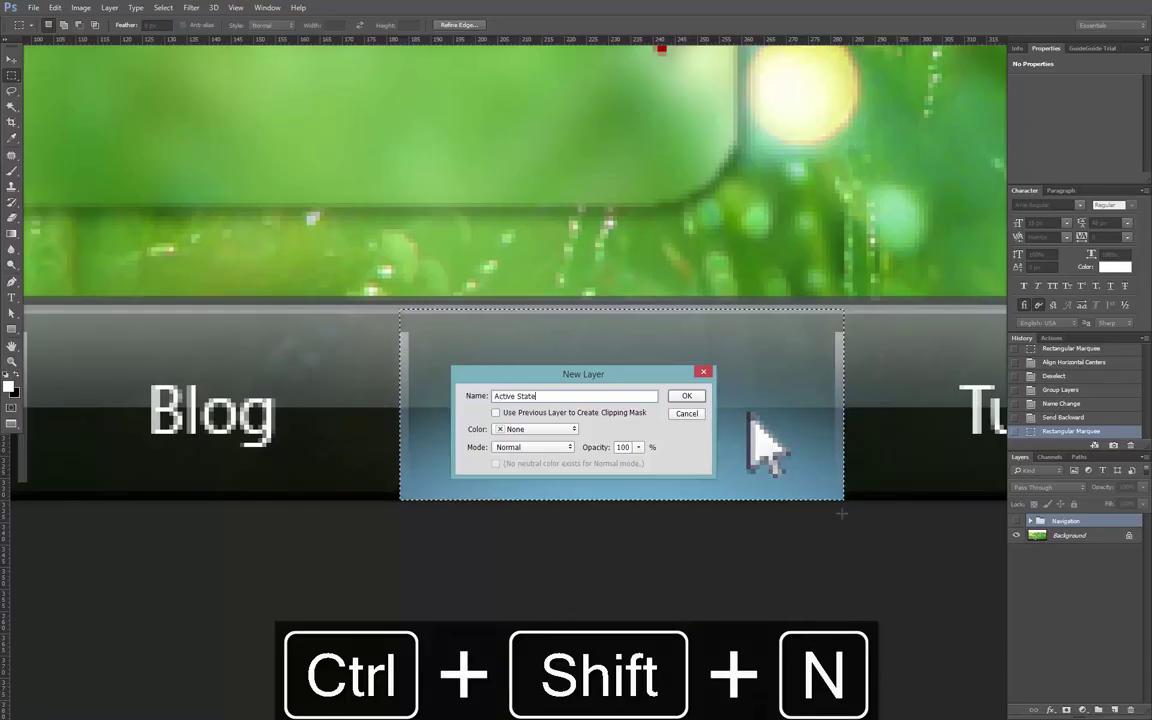
type("State")
key("Return")
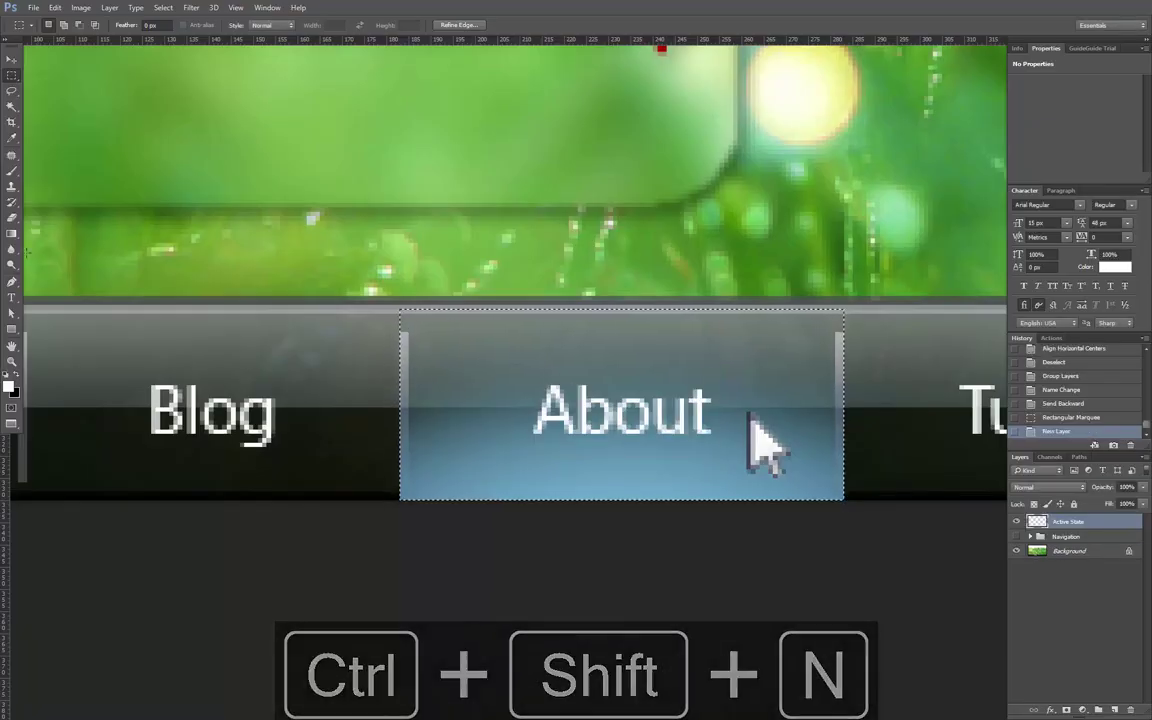
- Choose a soft round brush with 0% hardness and sample the light blue of the highlighted About button as its color
left_click(12, 170)
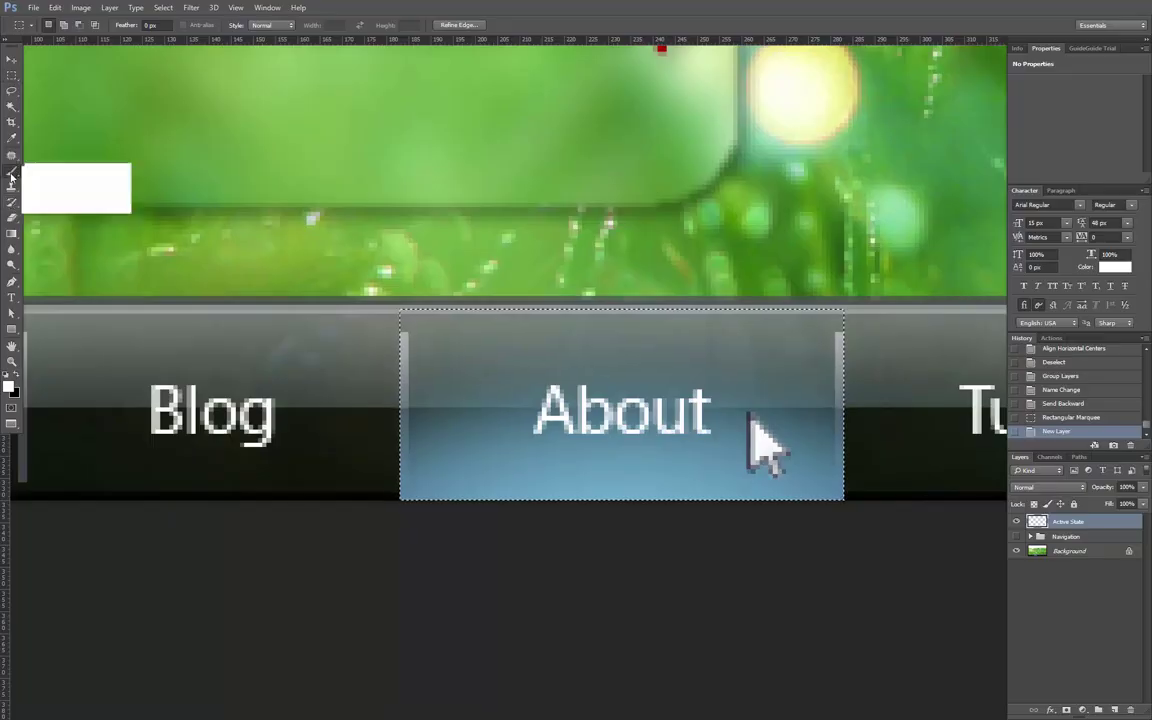
left_click(63, 172)
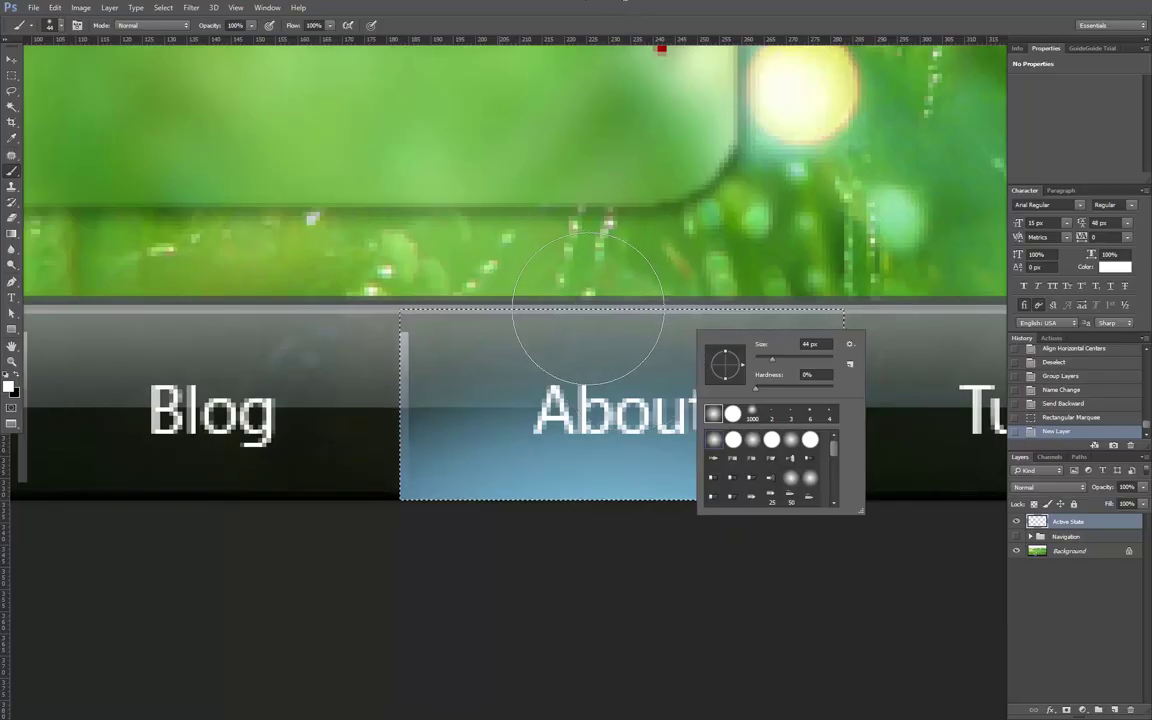
left_click_drag(753, 419, 584, 419)
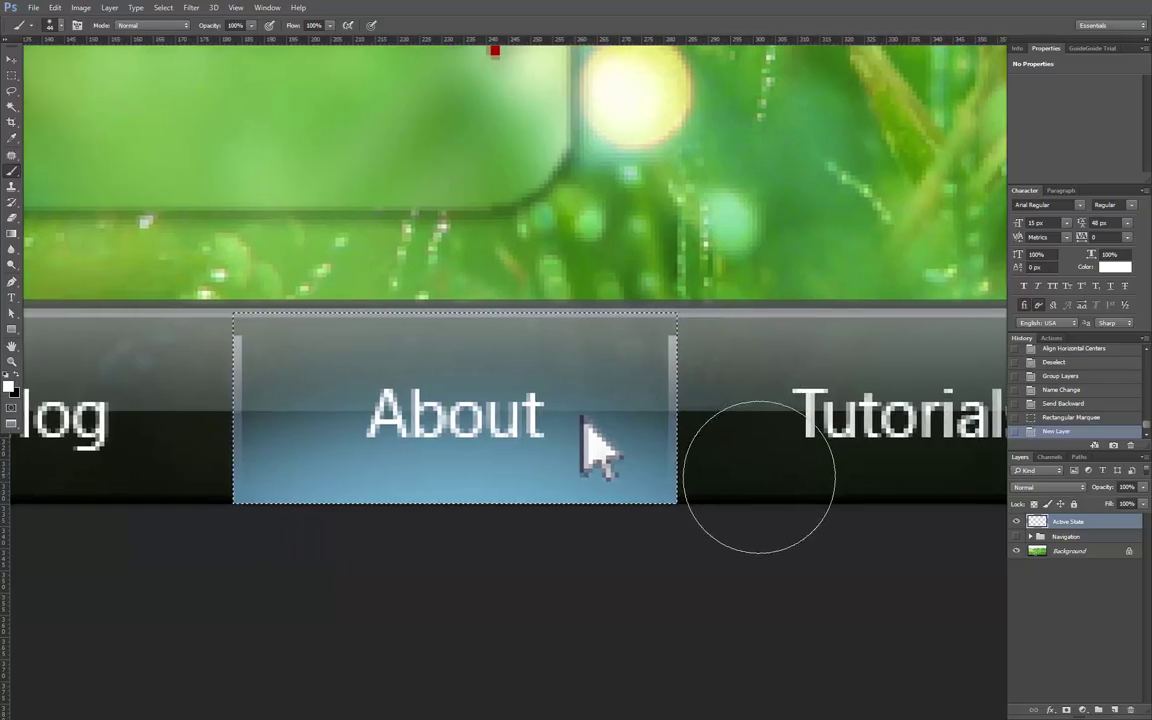
key("i")
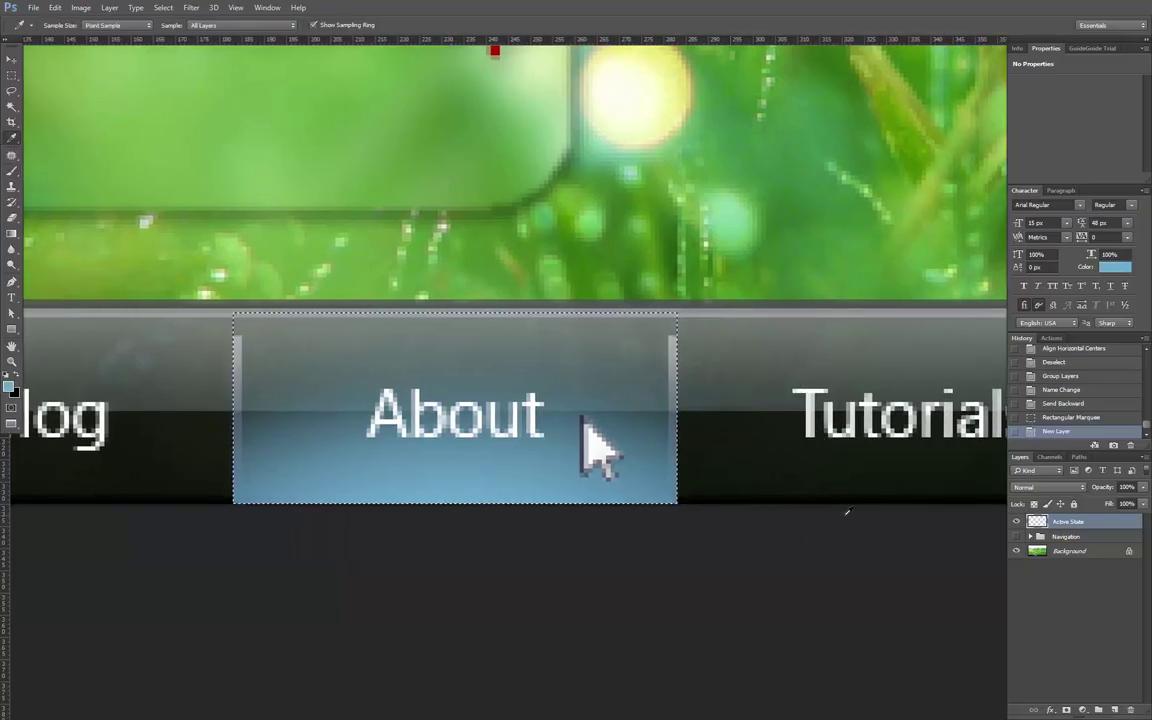
key("b")
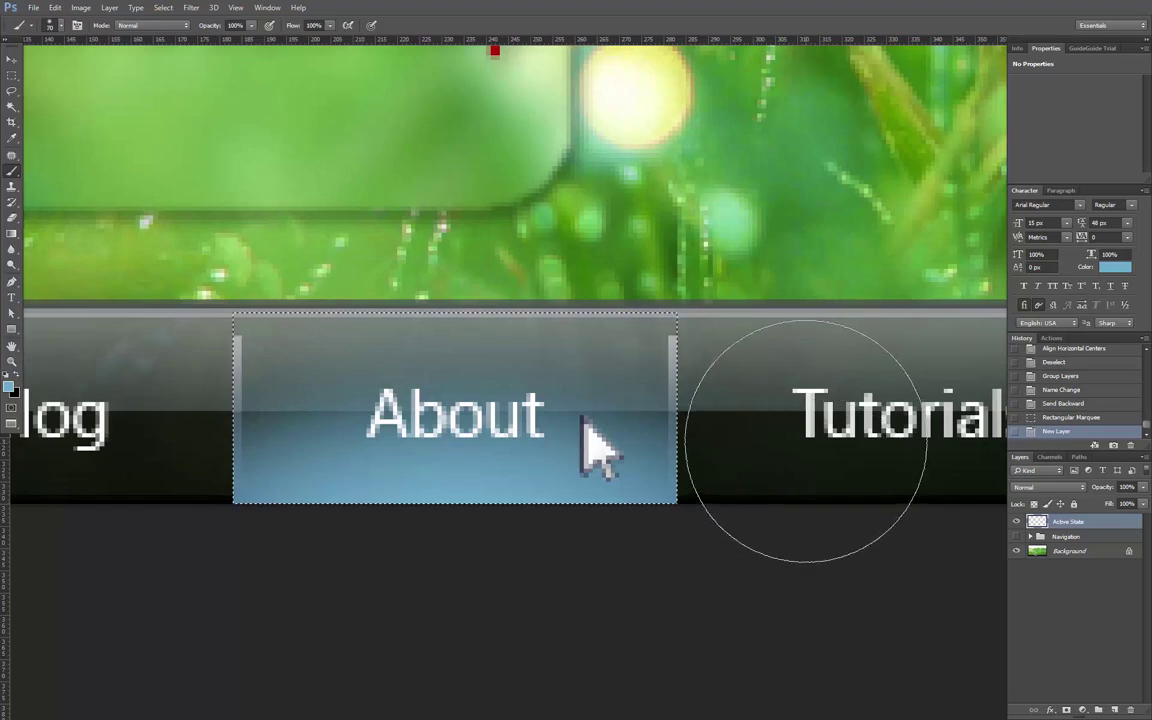
right_click(795, 420)
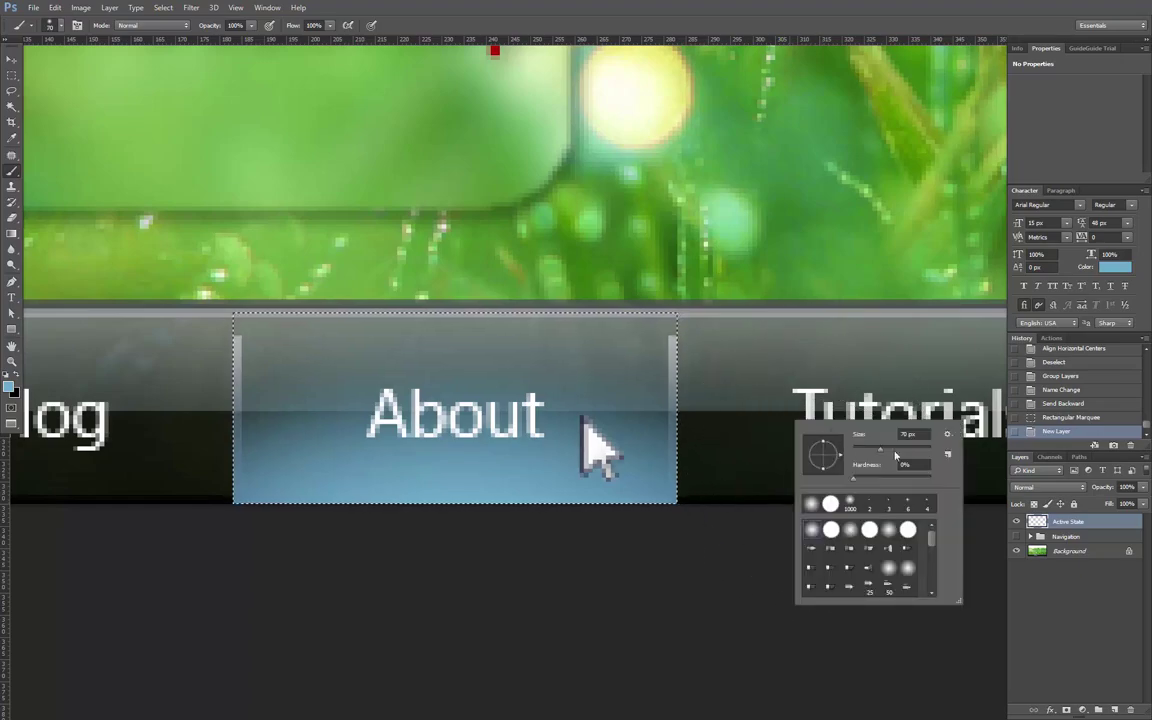
left_click(812, 372)
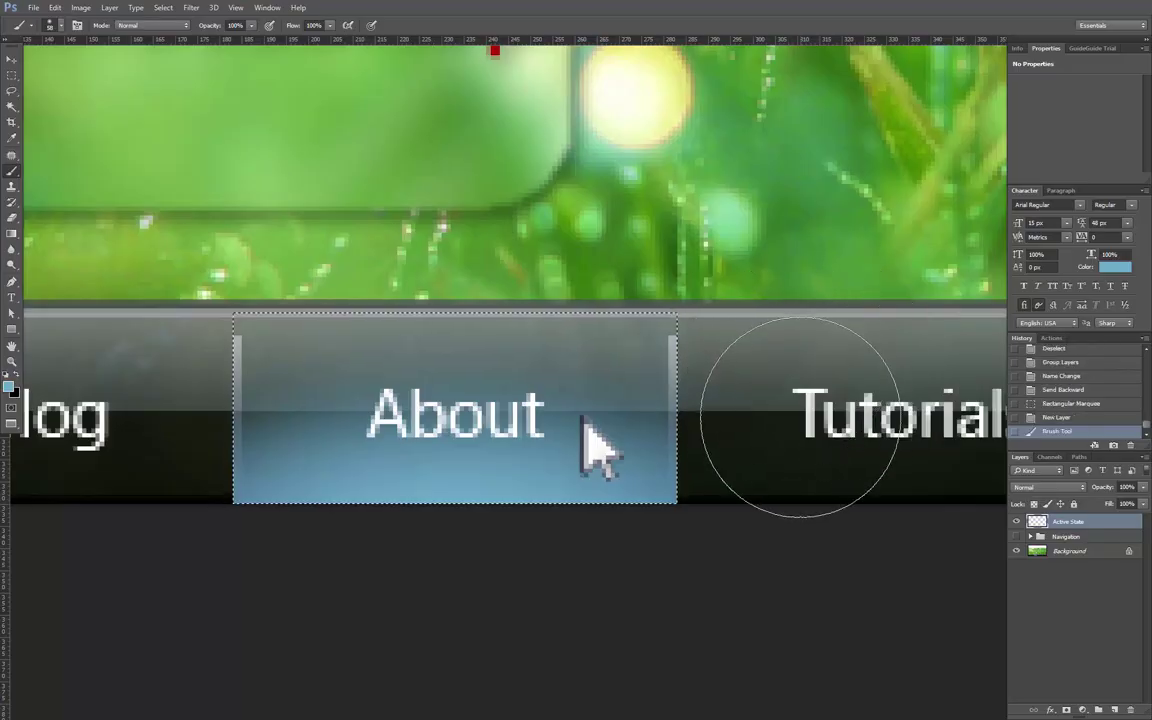
key("ctrl+z")
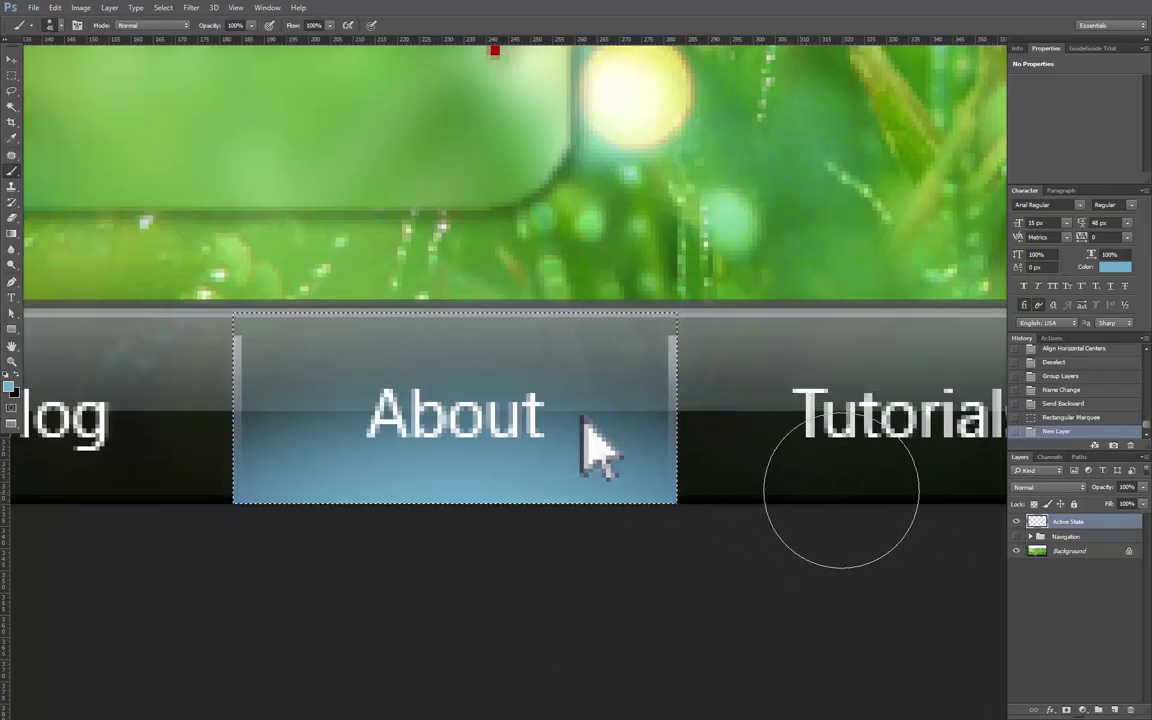
- Paint a blue glow across the lower part of the selected About area with a soft 60 px brush, and show the Navigation group again
mouse_move(822, 479)
left_mouse_down()
mouse_move(882, 476)
mouse_move(249, 476)
left_mouse_up()
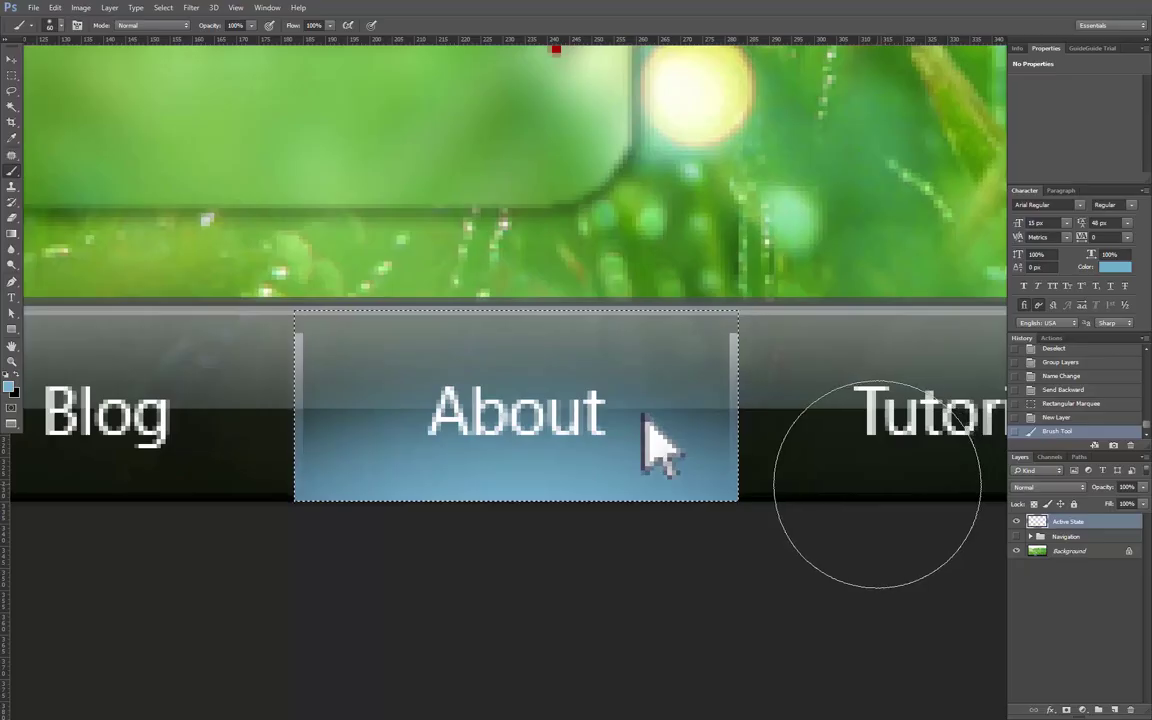
mouse_move(874, 488)
left_mouse_down()
mouse_move(218, 488)
mouse_move(154, 470)
left_mouse_up()
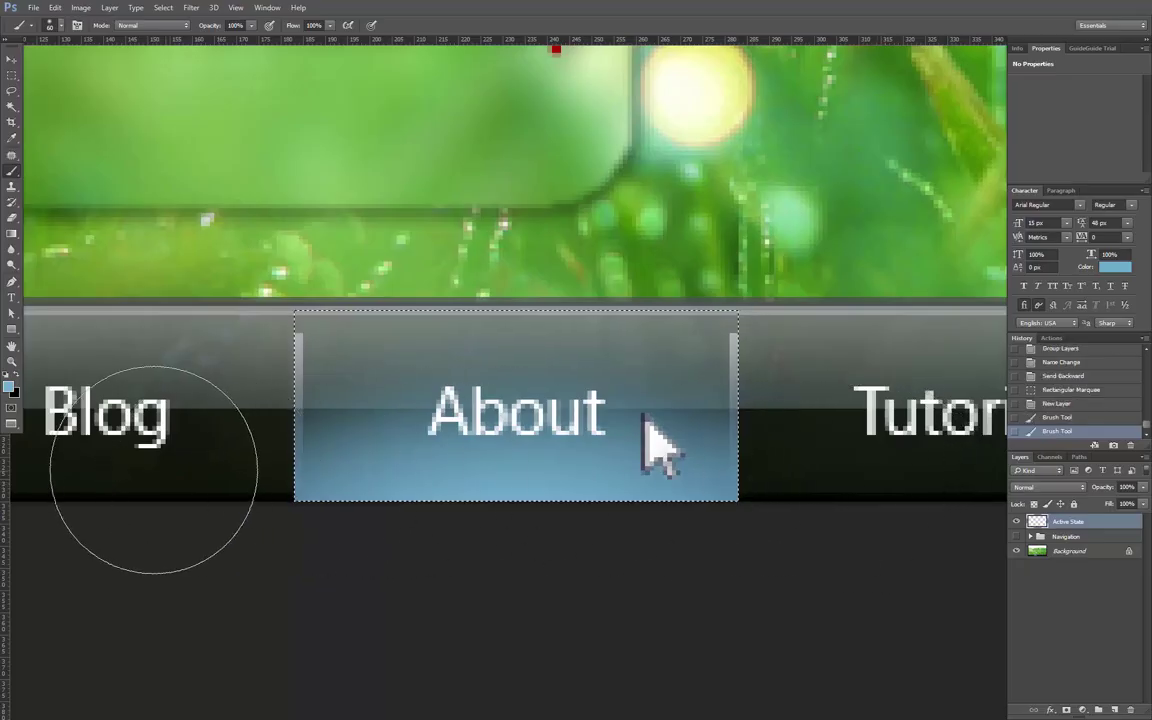
left_click(149, 468, "shift")
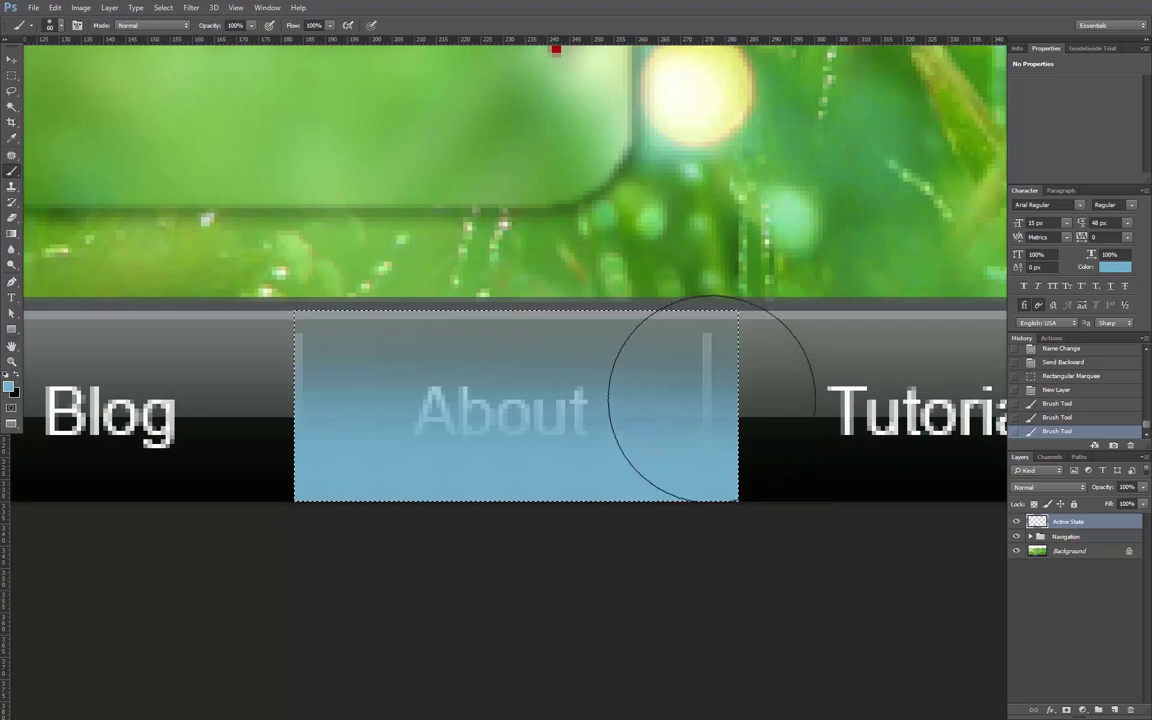
key("v")
key("ctrl+d")
- Move the Active State layer between the menu text and bar layers, and scale its width to 94% so it ends at the separator
left_click(1031, 537)
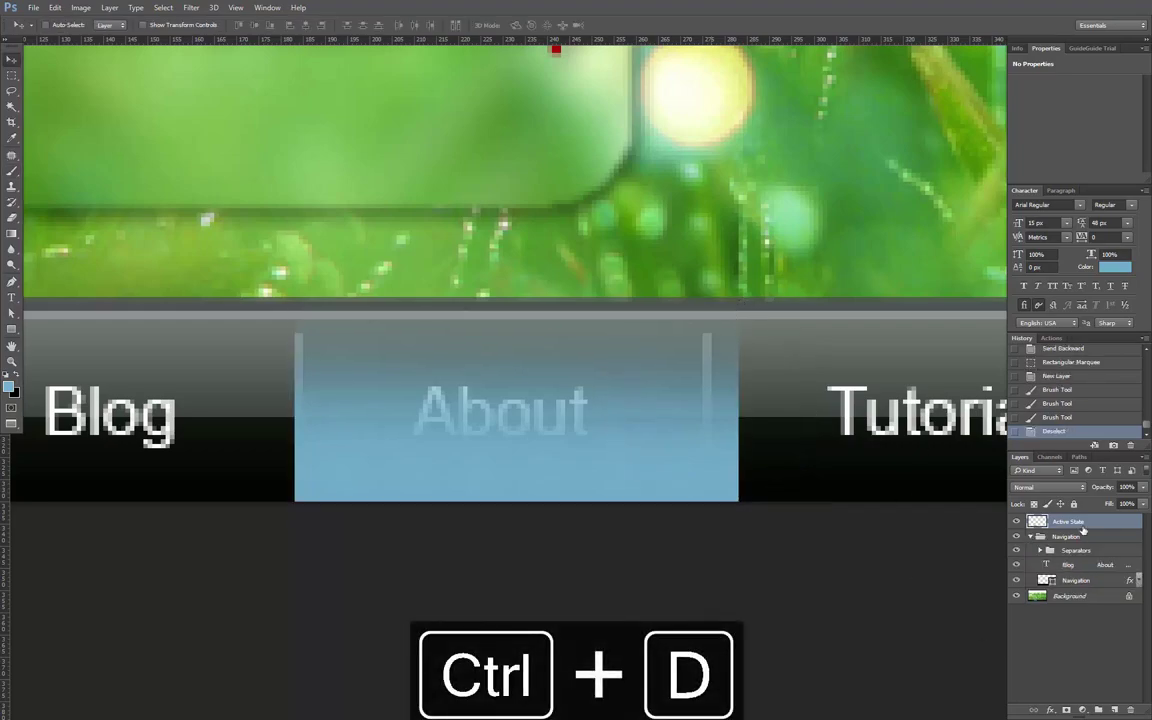
left_click_drag(1069, 524, 1078, 572)
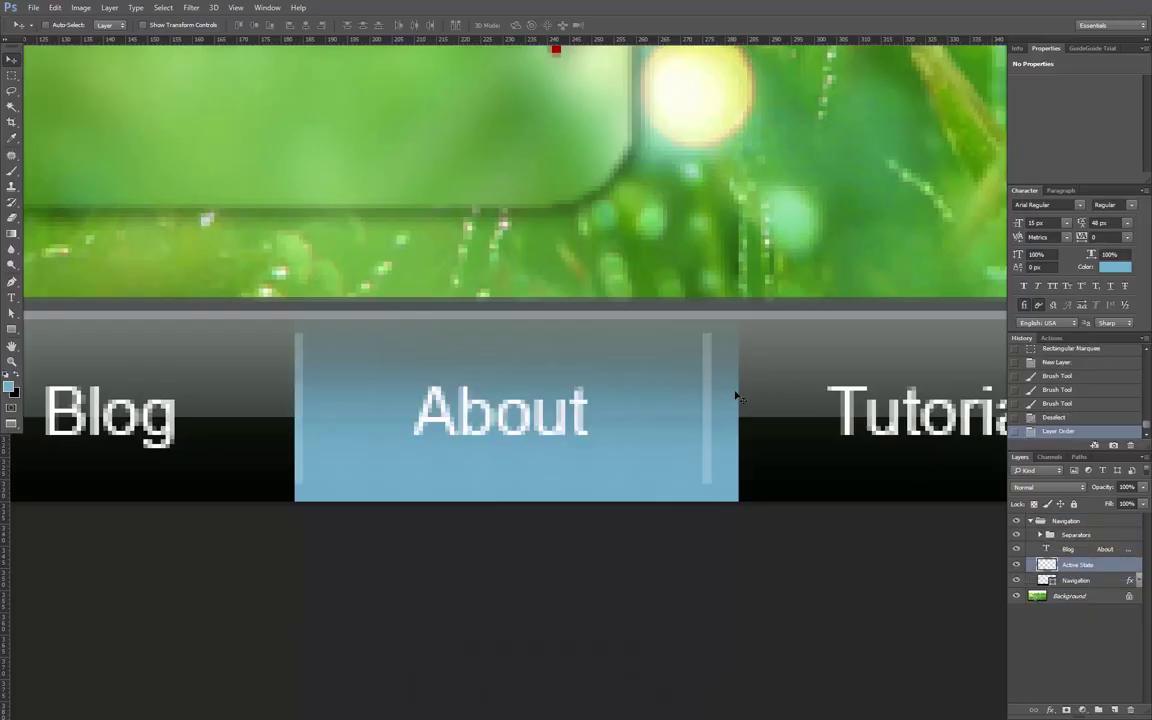
key("ctrl+t")
left_click_drag(738, 406, 709, 406)
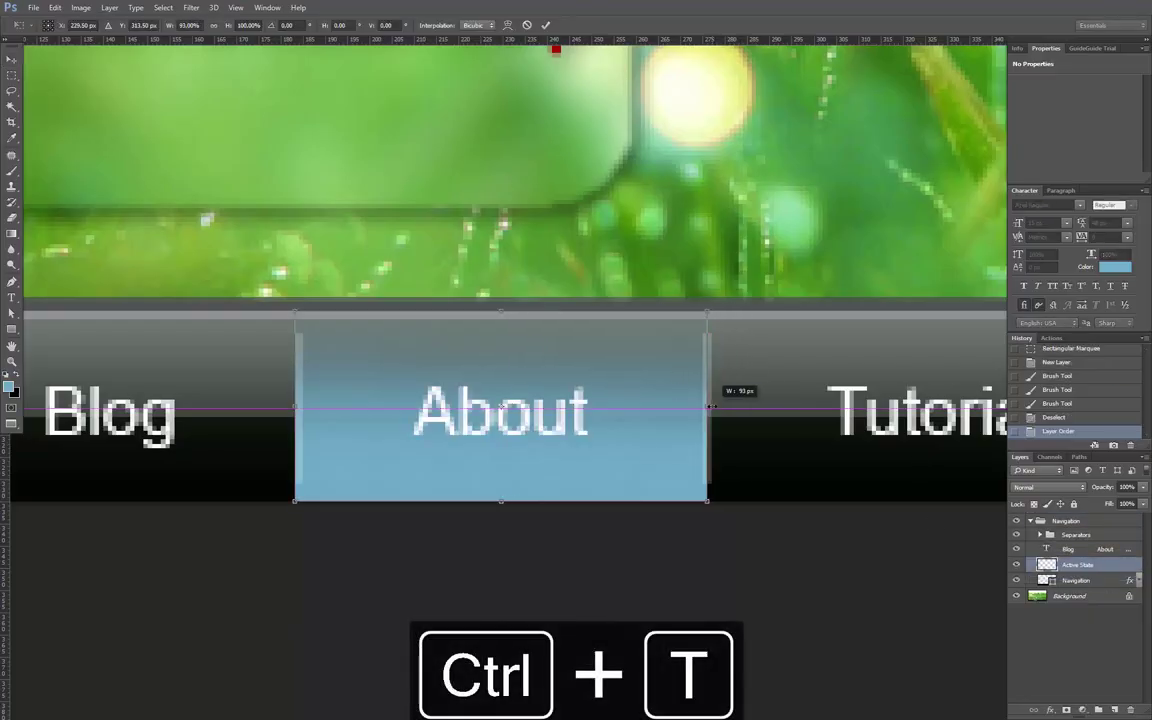
key("Return")
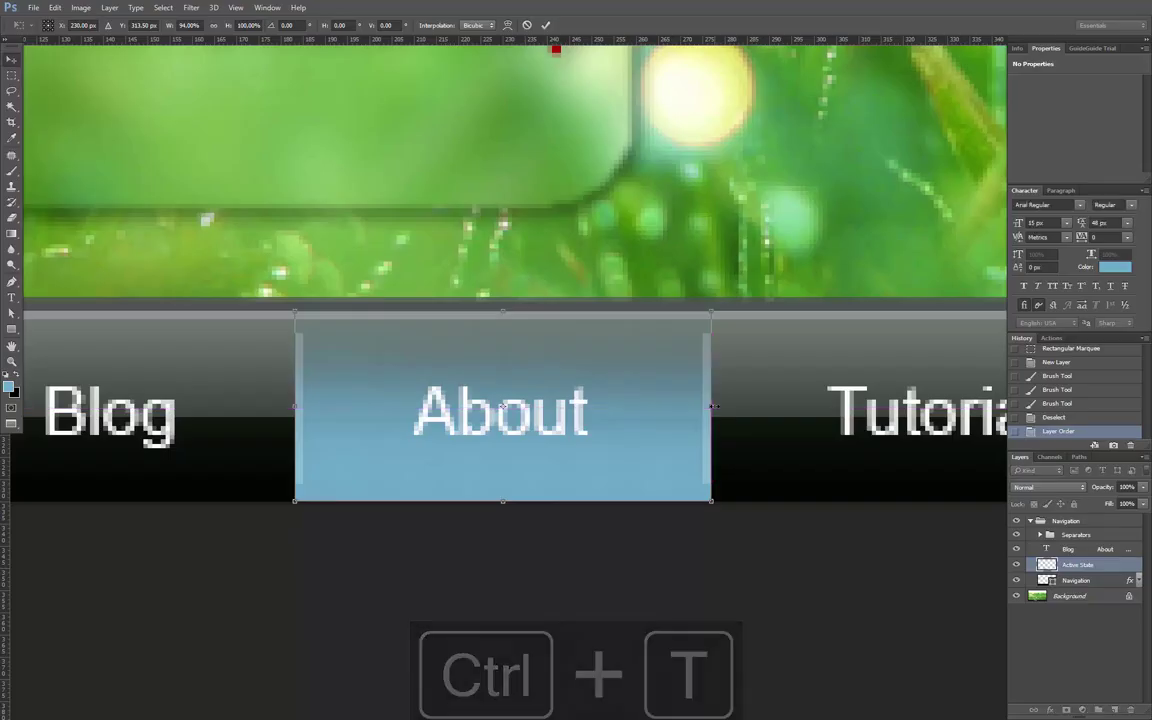
- Try Overlay, Hard Light and other blend modes on the Active State layer, and settle on Screen
key("ctrl+alt+0")
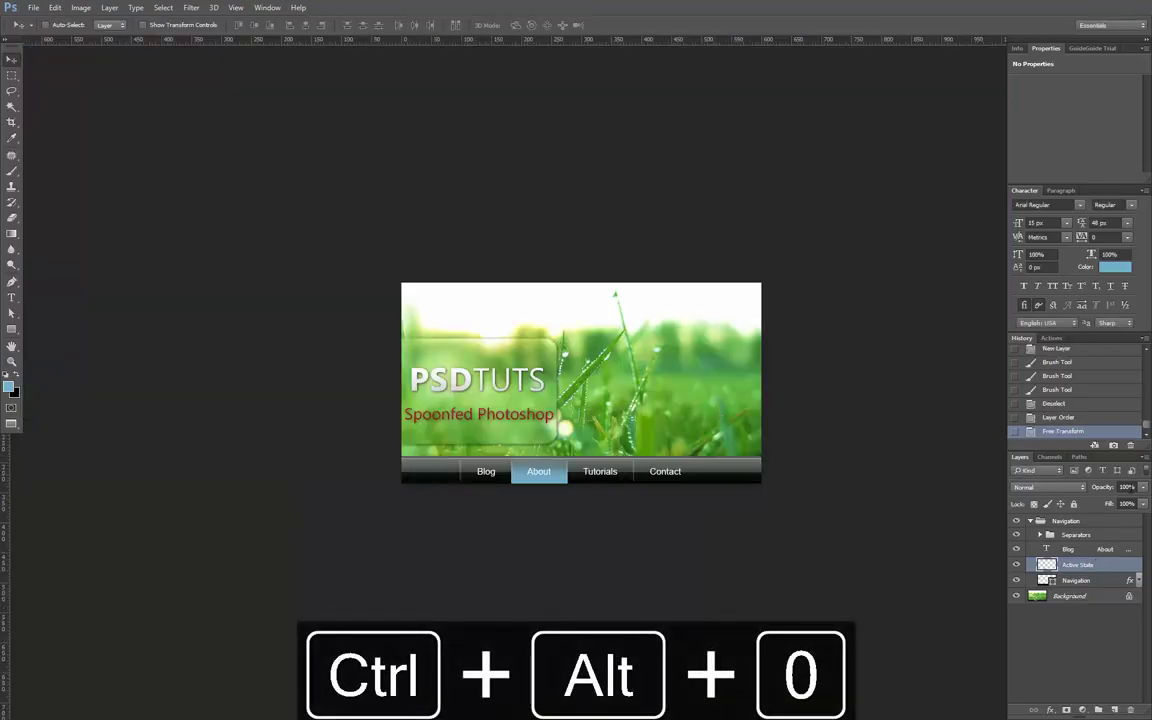
left_click(1041, 487)
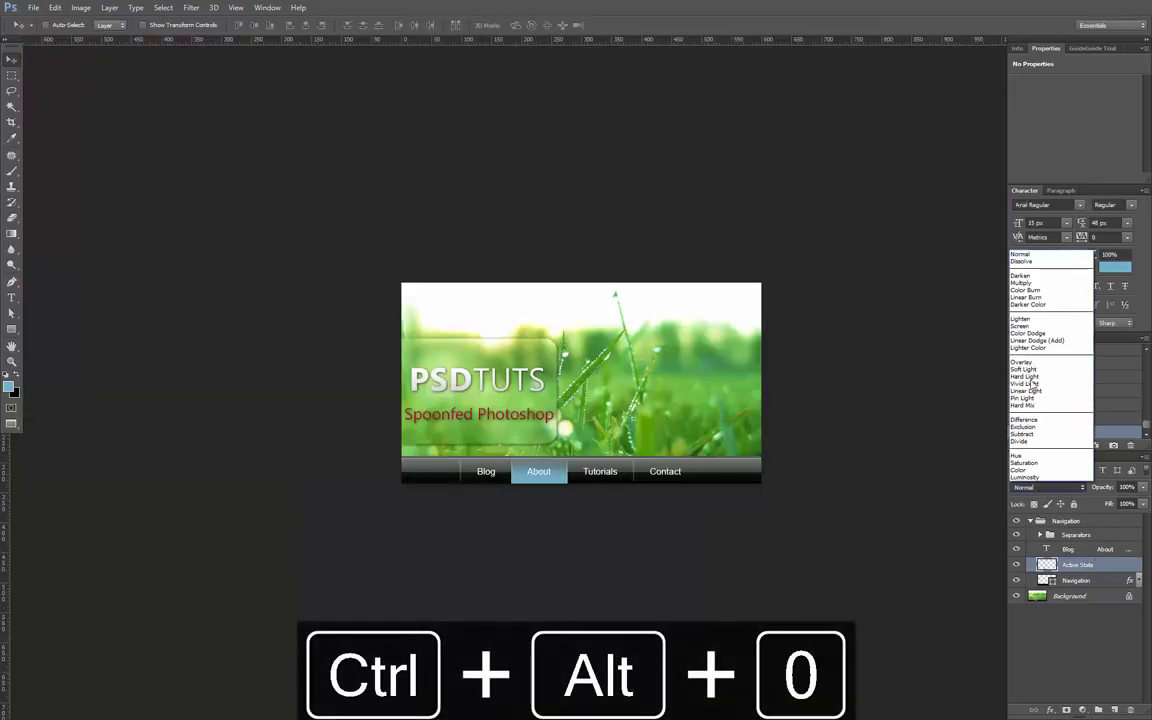
left_click(1033, 433)
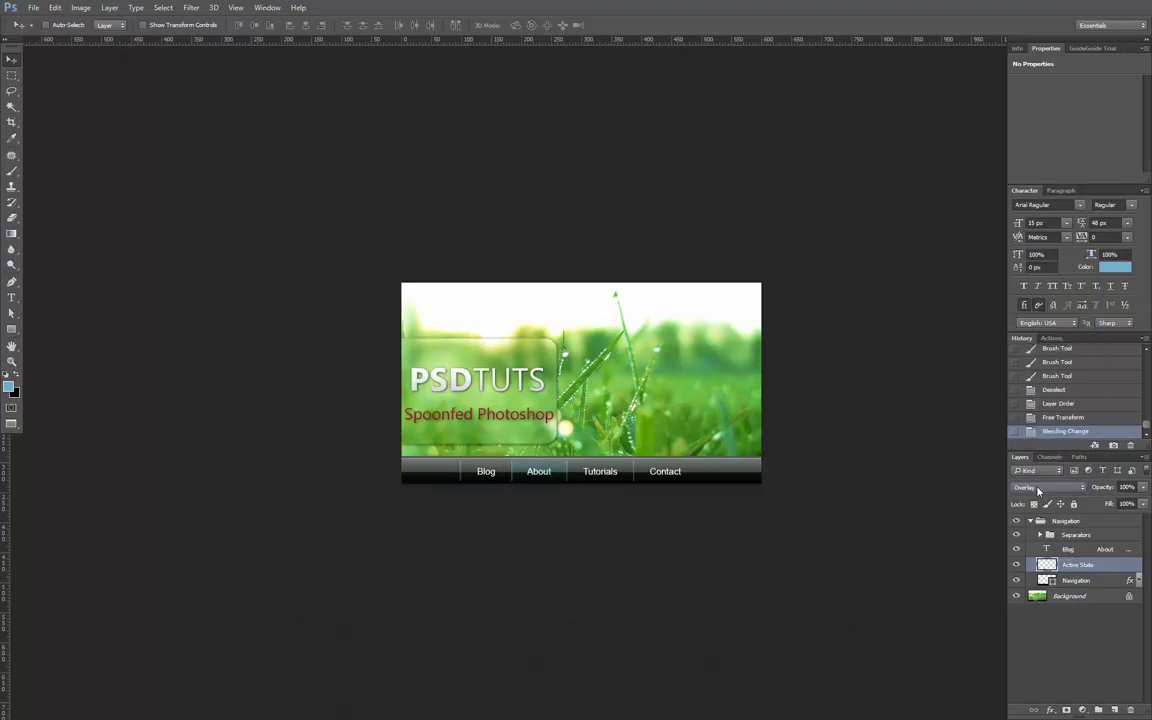
left_click(1038, 488)
left_click(1032, 400)
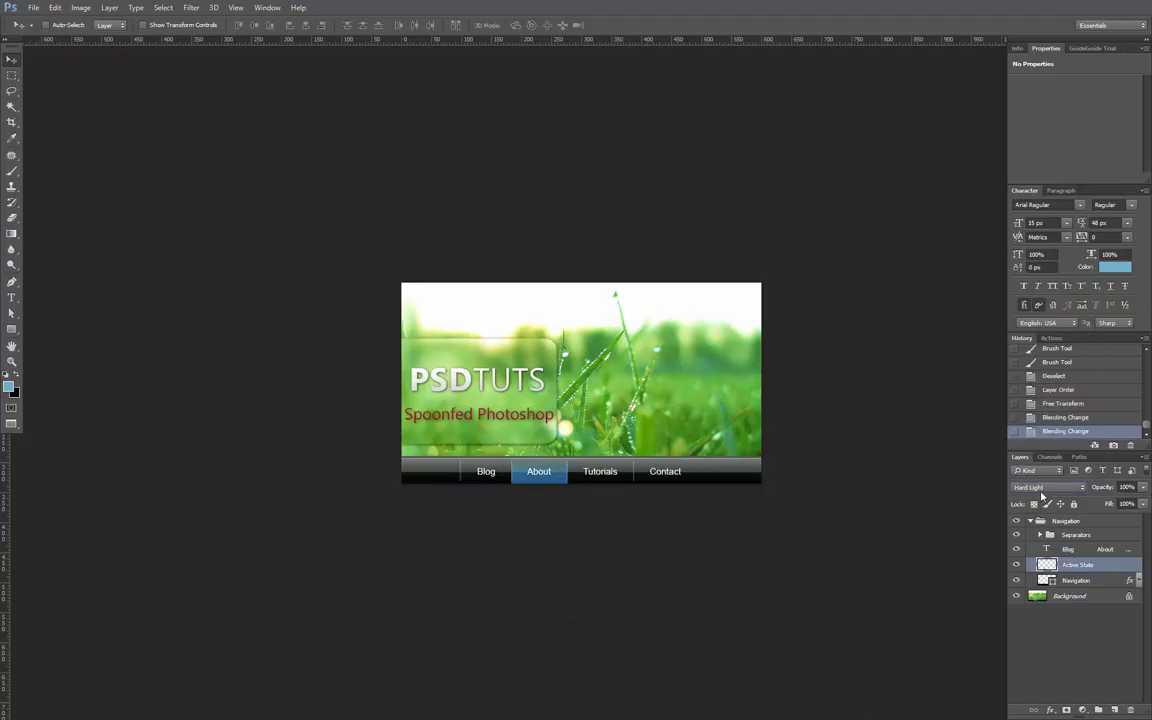
scroll(1041, 490, "down", 3)
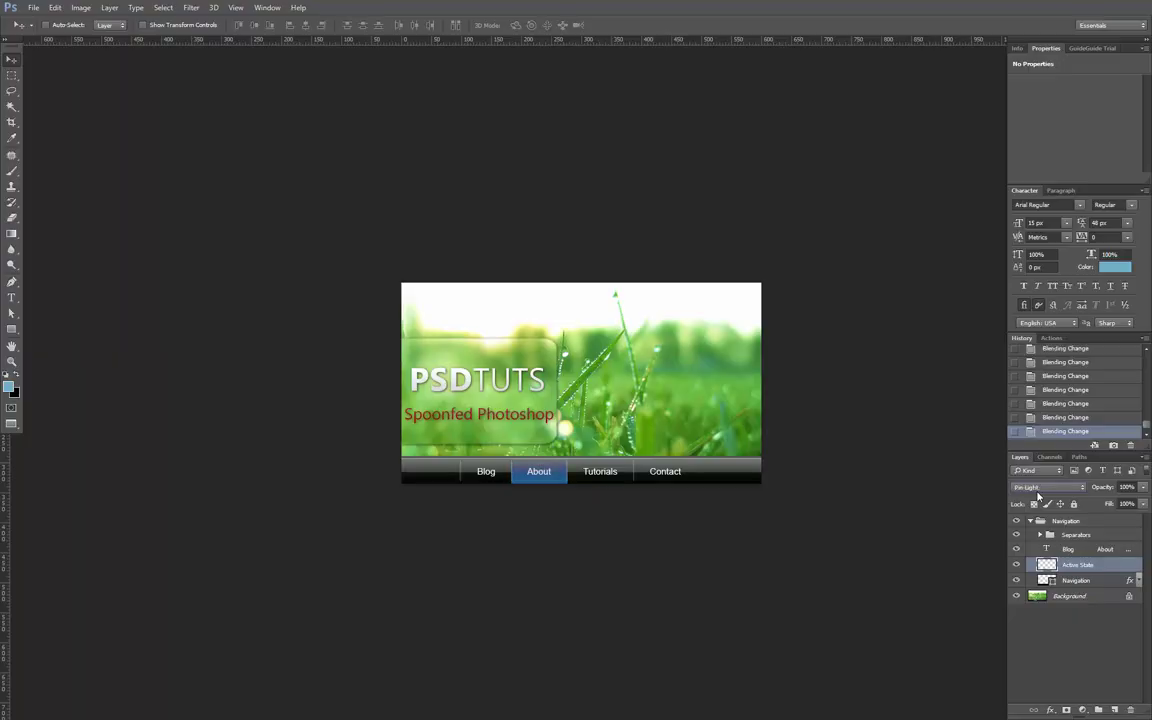
scroll(1038, 494, "up", 1)
scroll(1044, 490, "down", 4)
scroll(1042, 491, "up", 4)
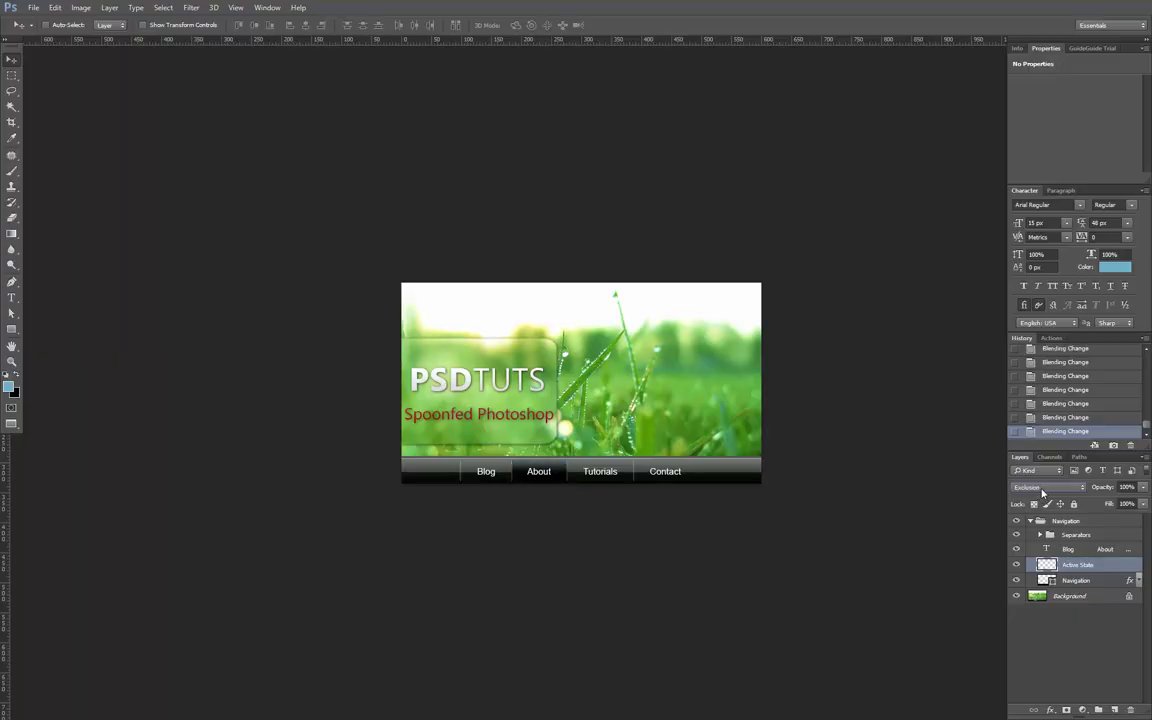
scroll(1042, 491, "up", 5)
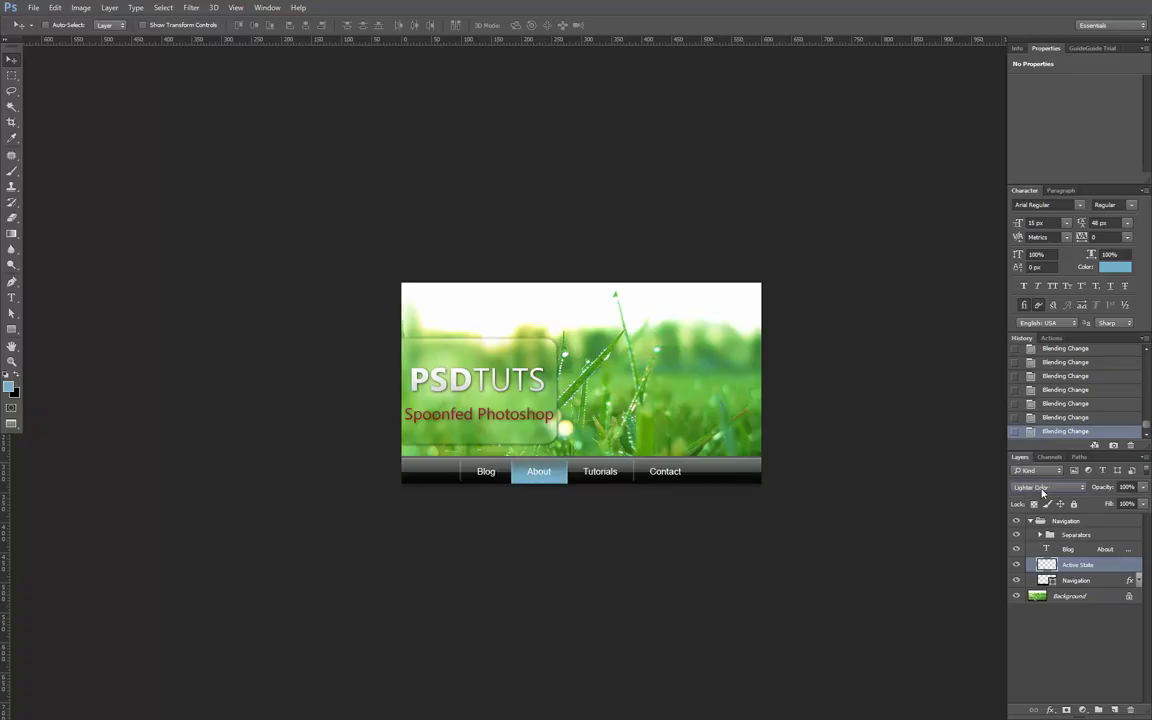
scroll(1042, 491, "up", 4)
- Set the Active State layer's opacity to 95% and collapse the Navigation group
key("5")
key("8")
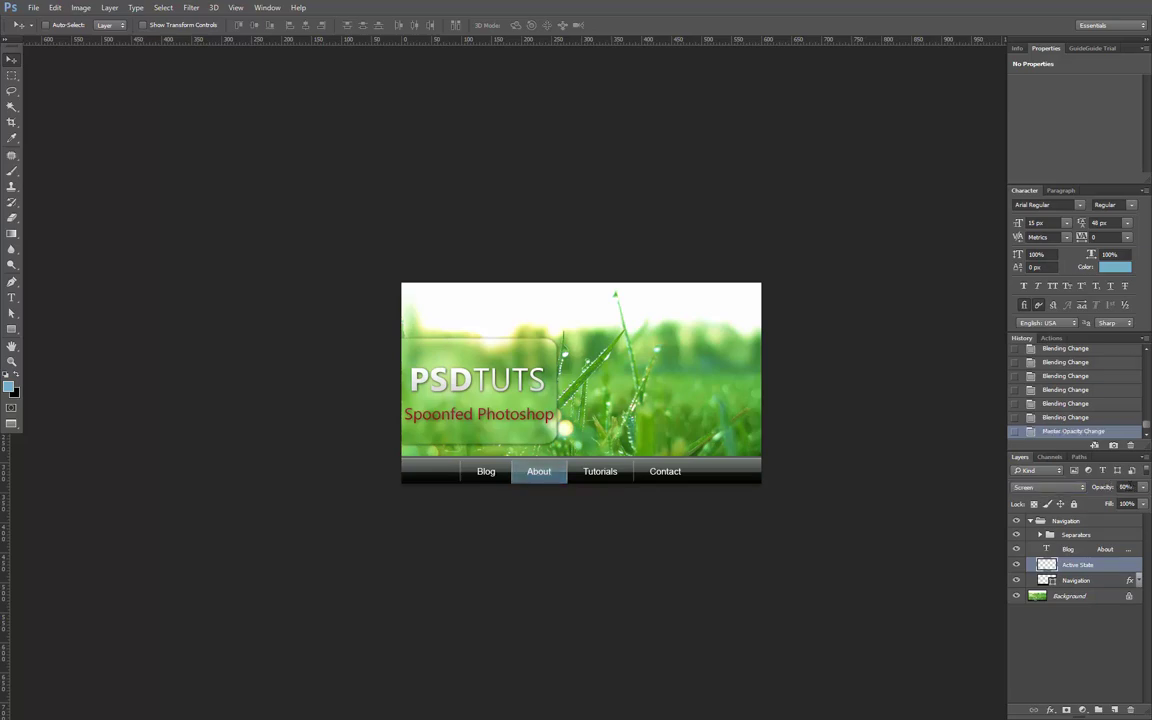
key("8")
key("9")
key("5")
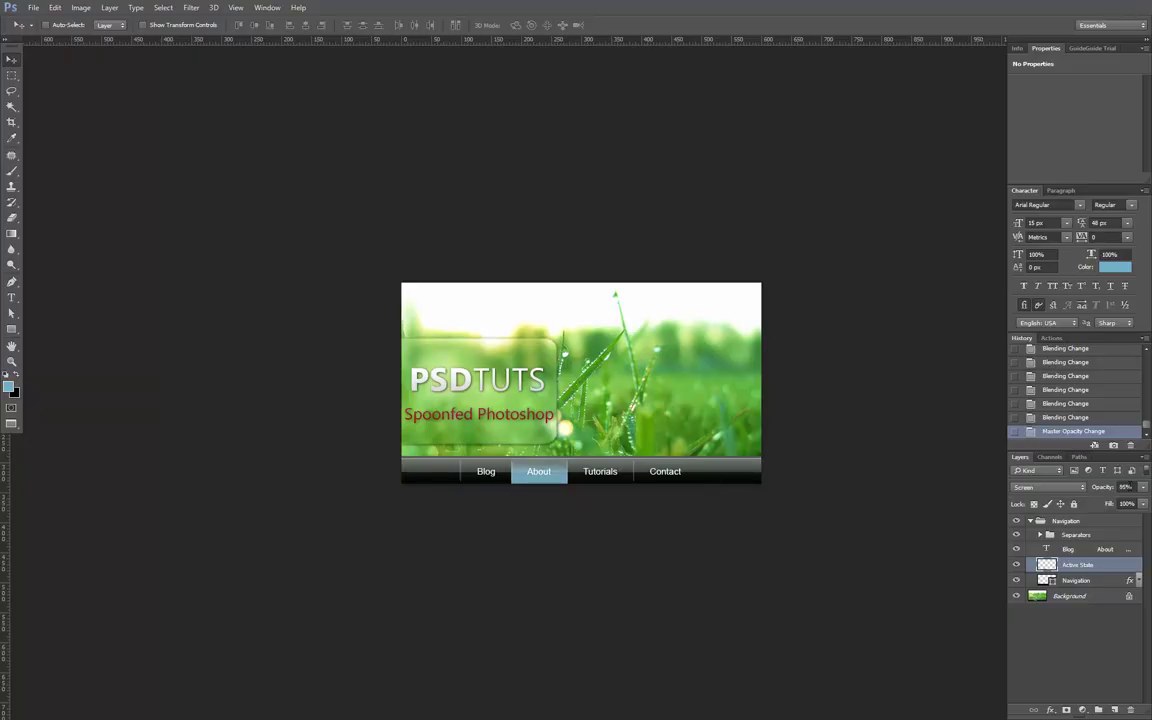
left_click(1034, 521)
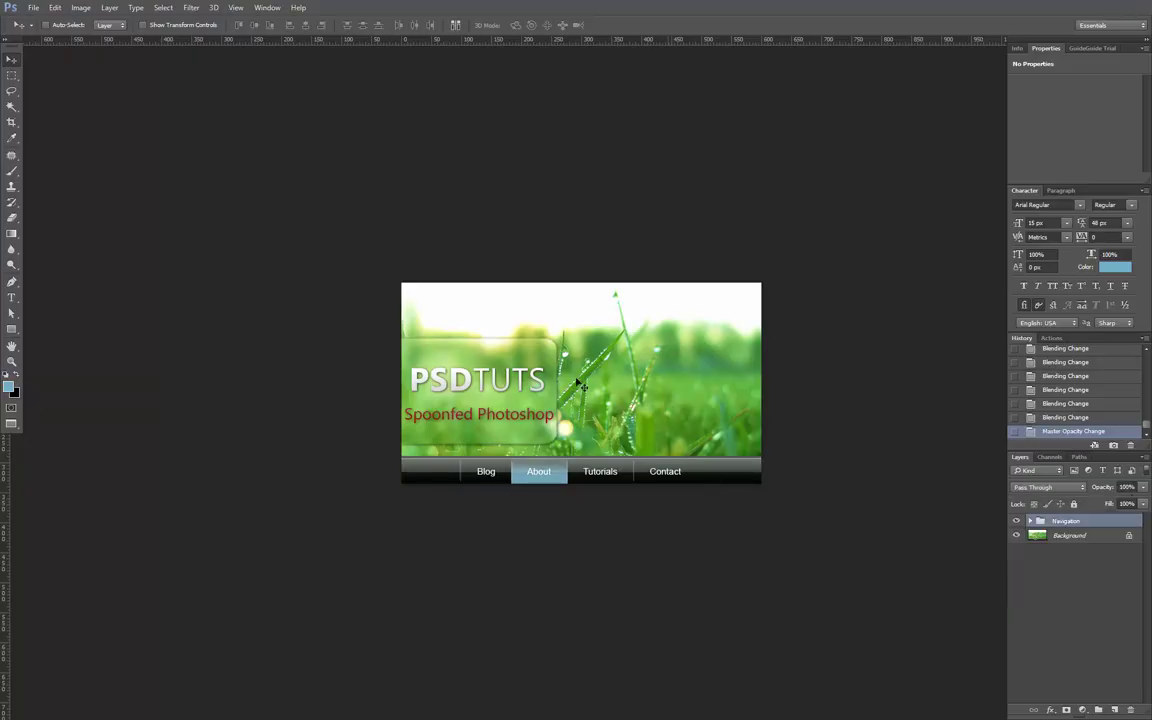
scroll(475, 324, "up", 3)
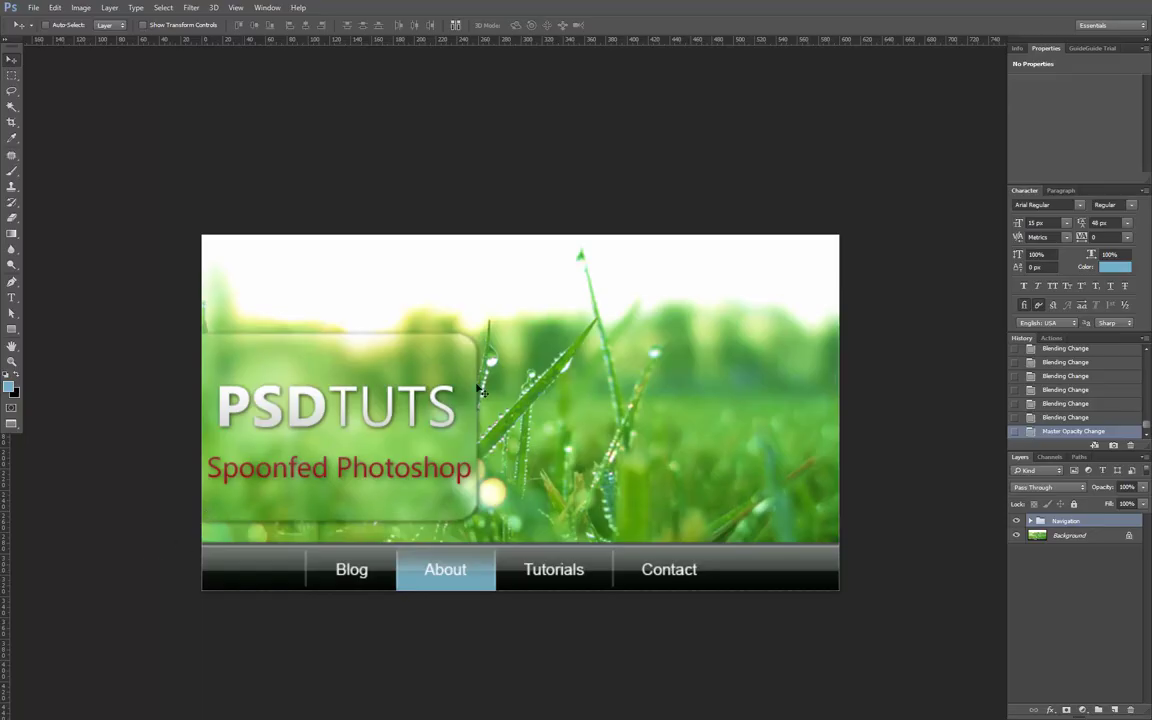
- Switch to the Chrome browser and open unsplash.com in a new tab
key("alt+Tab")
key("ctrl+t")
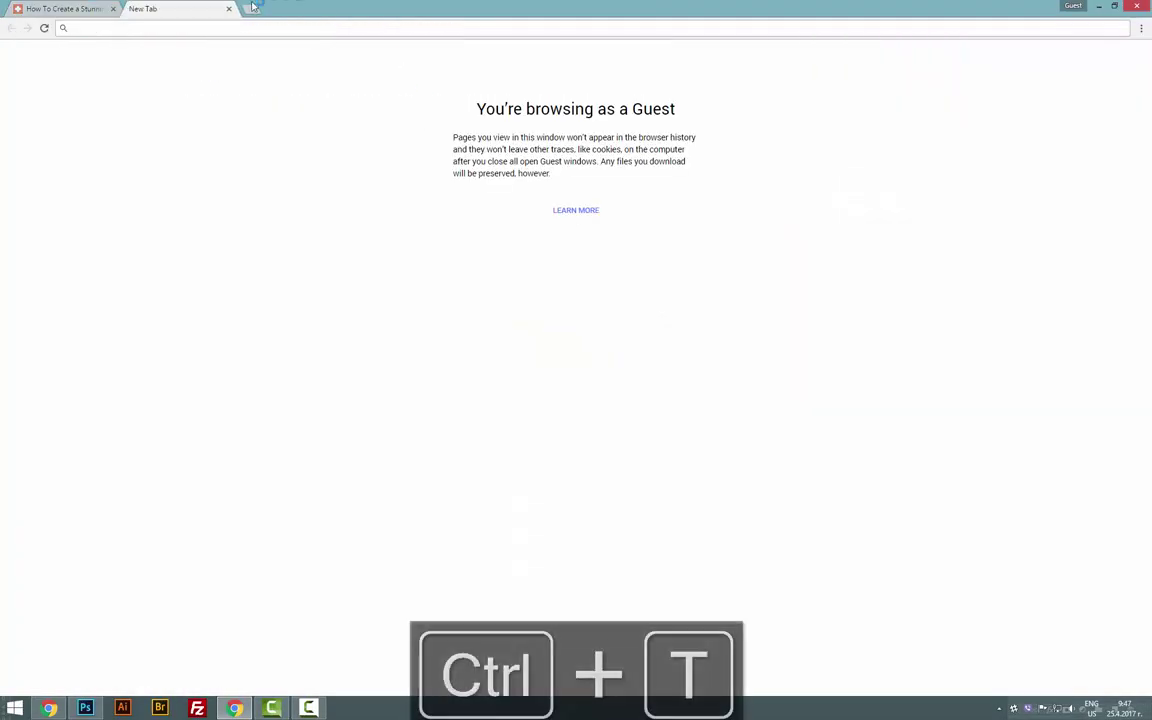
type("unsplash.")
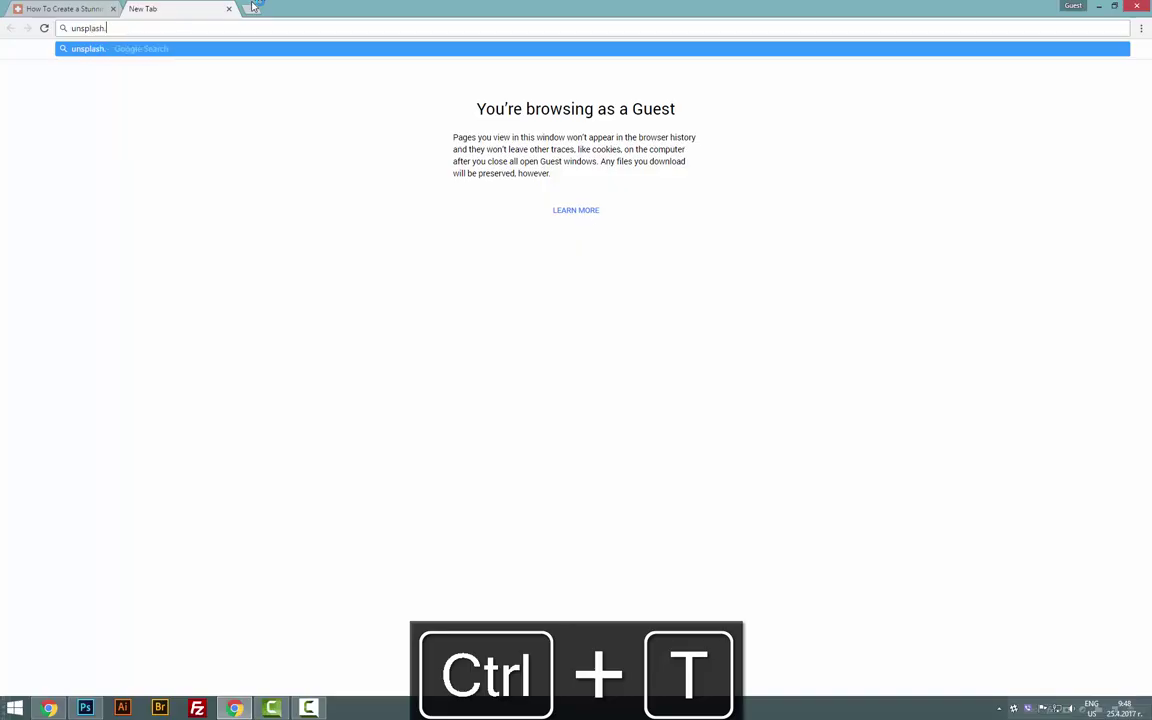
type("com")
key("Return")
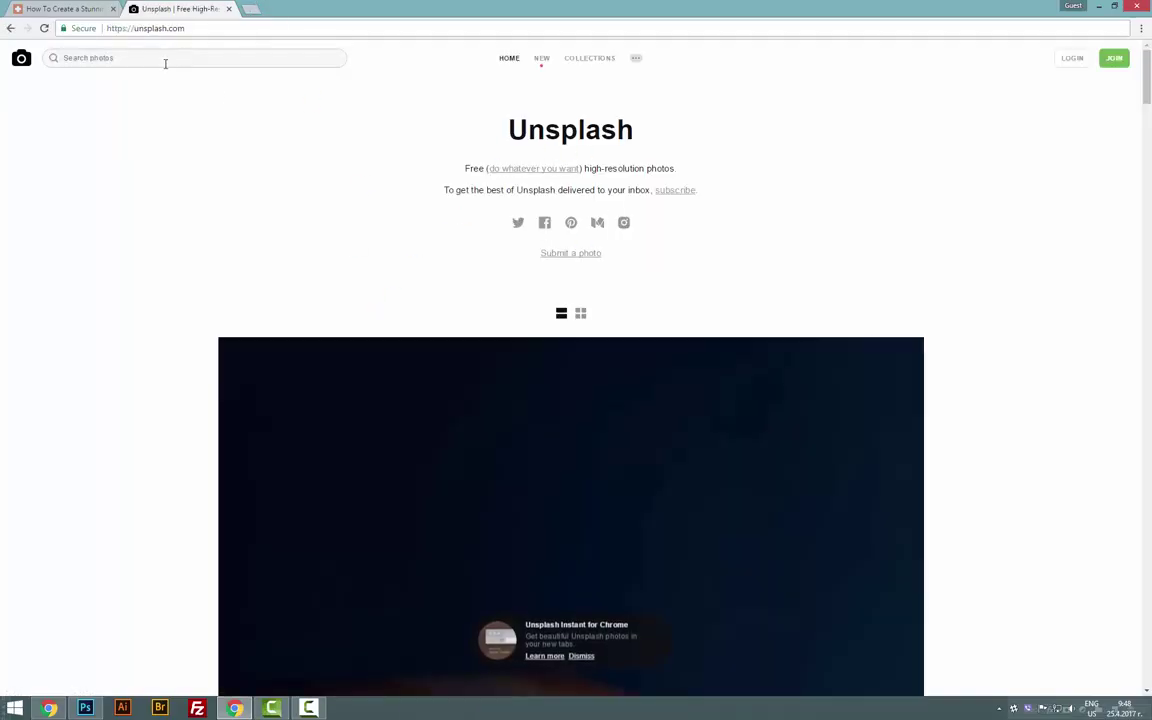
- Search Unsplash for "grass" and download the photo of bright green grass under a light blue sky
left_click(164, 63)
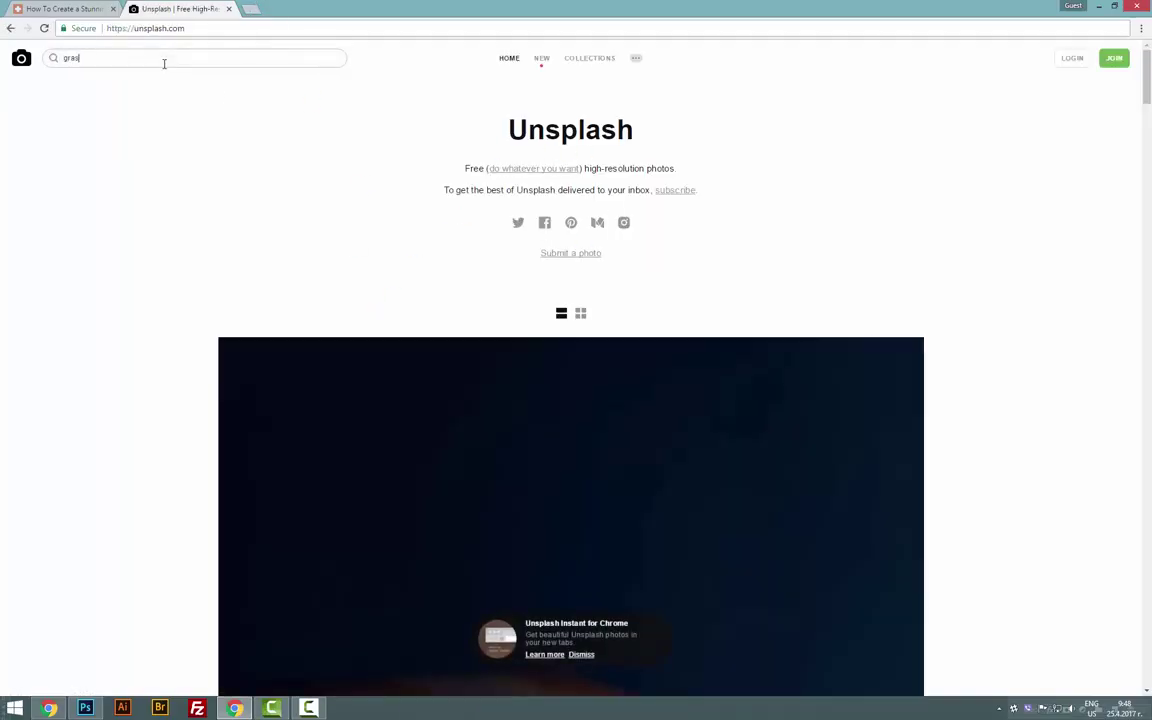
type("grass")
key("Return")
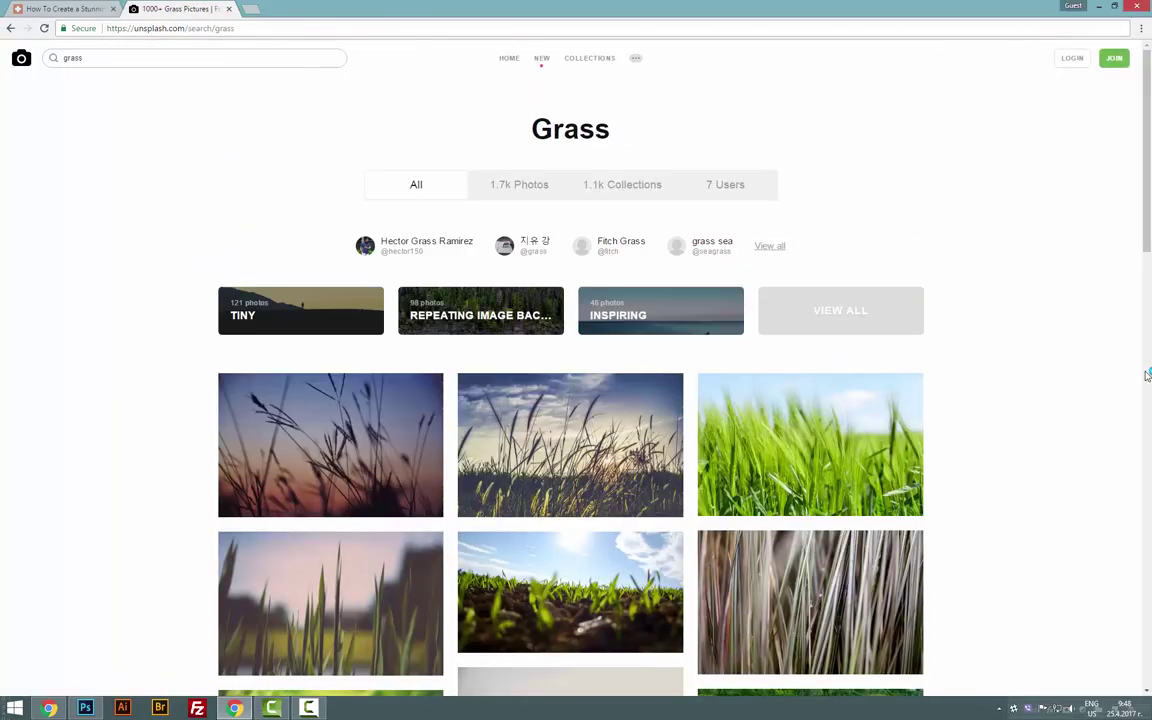
scroll(1074, 353, "down", 3)
left_click(899, 255)
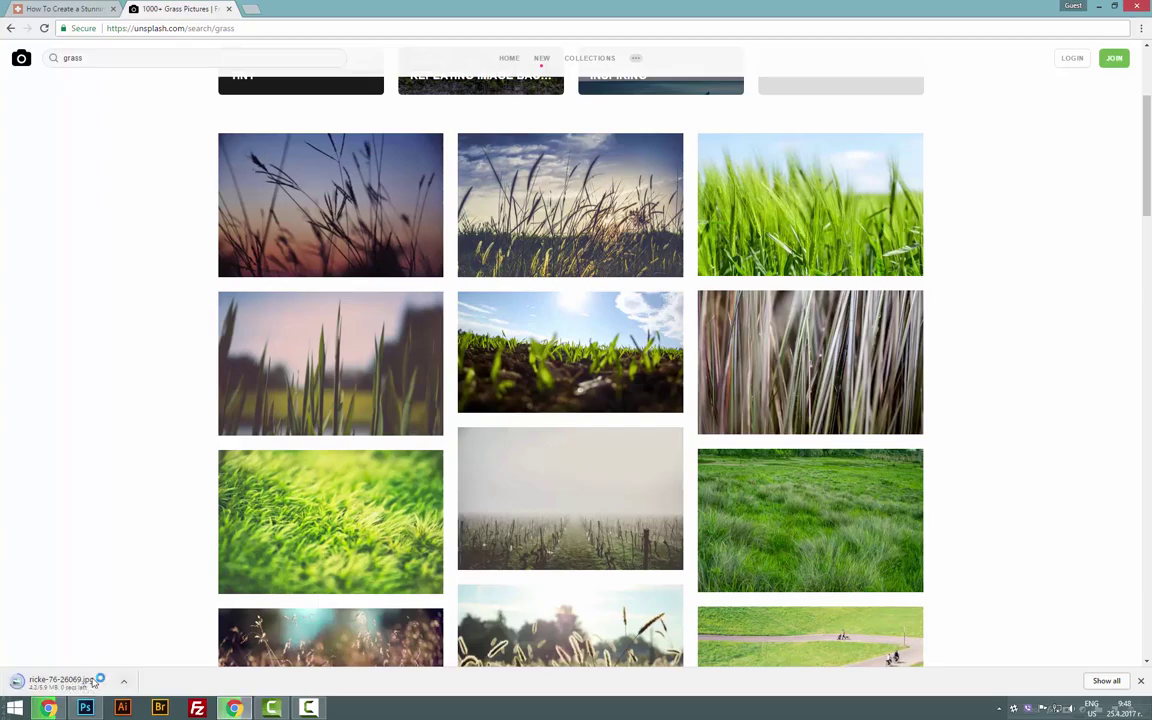
- Open the downloaded ricke-76-26069.jpg in Photoshop and paste its image into the menu document between the Navigation group and Background layer
right_click(95, 680)
left_click(130, 648)
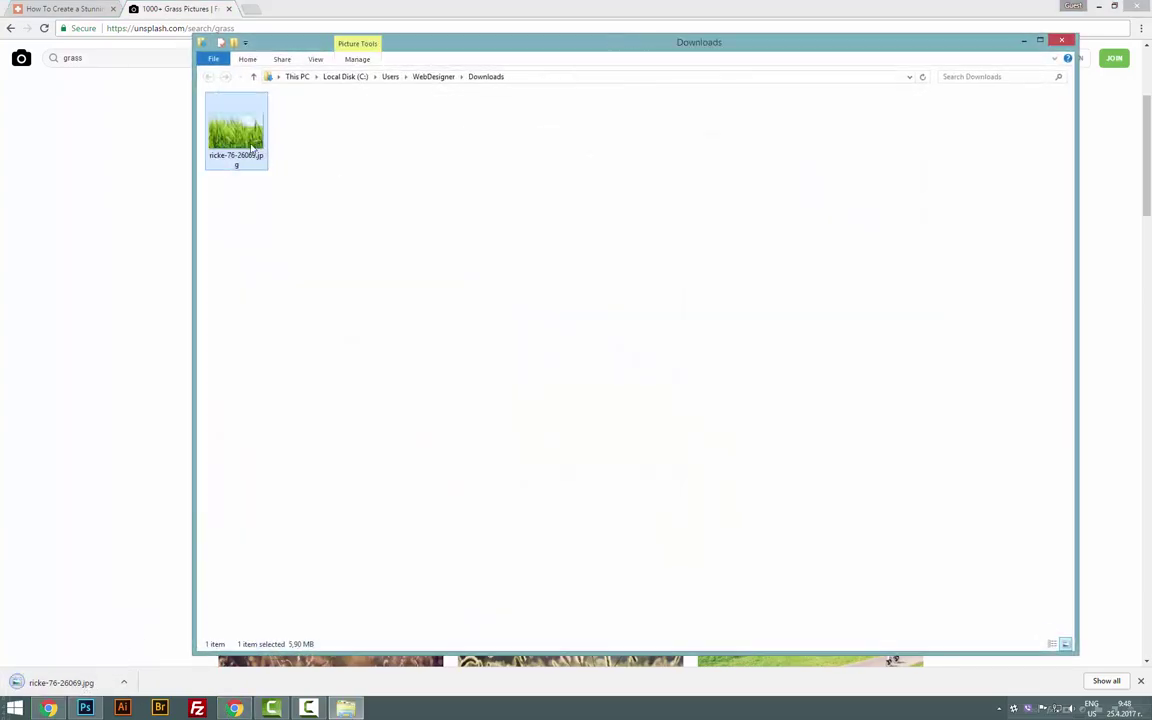
left_click_drag(387, 280, 627, 241)
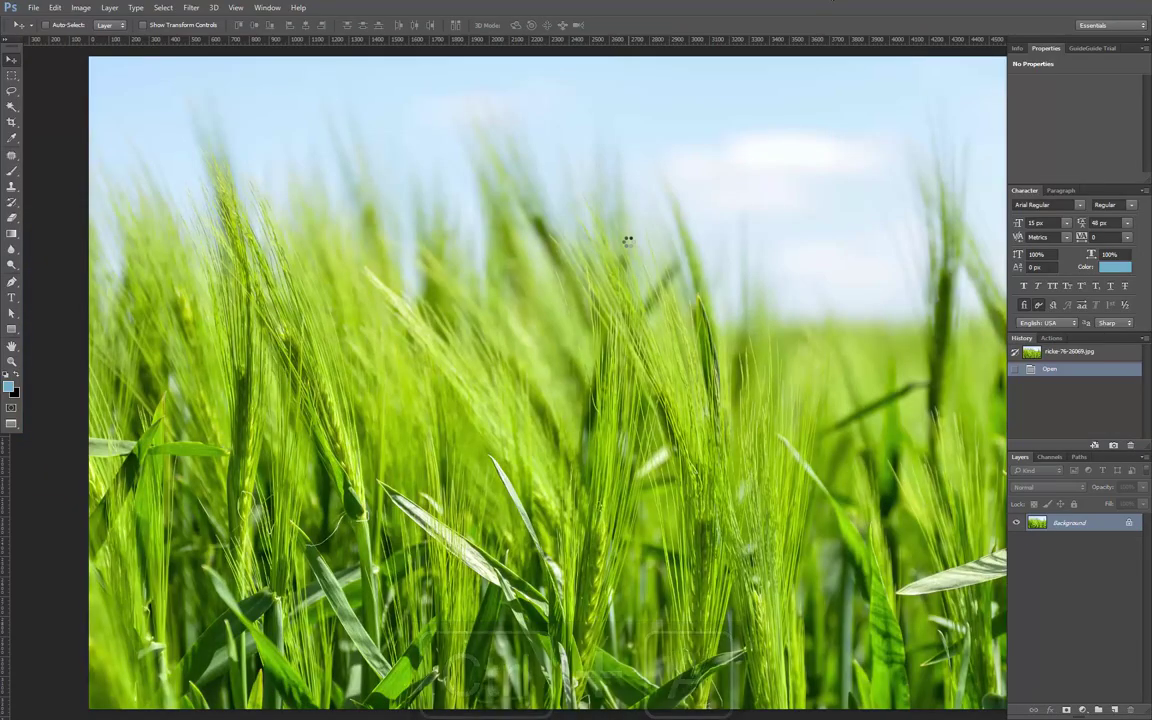
key("ctrl+w")
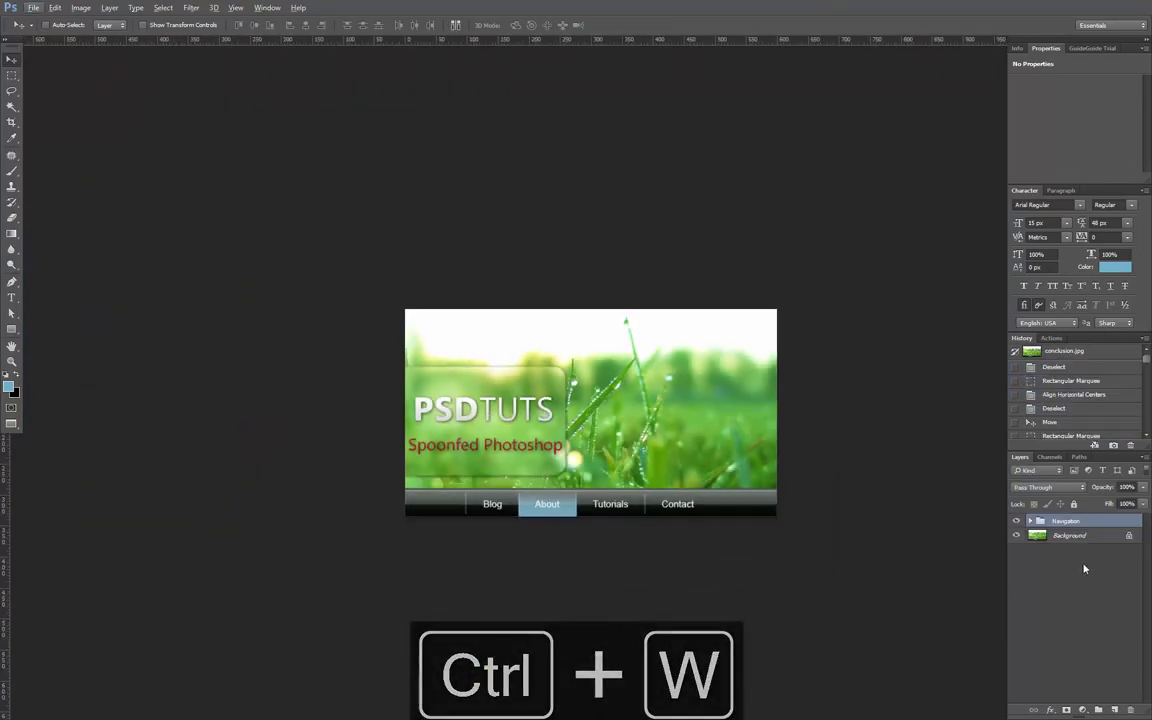
key("ctrl+v")
- Rename the pasted layer "Background Image" and convert it to a smart object
right_click(1085, 535)
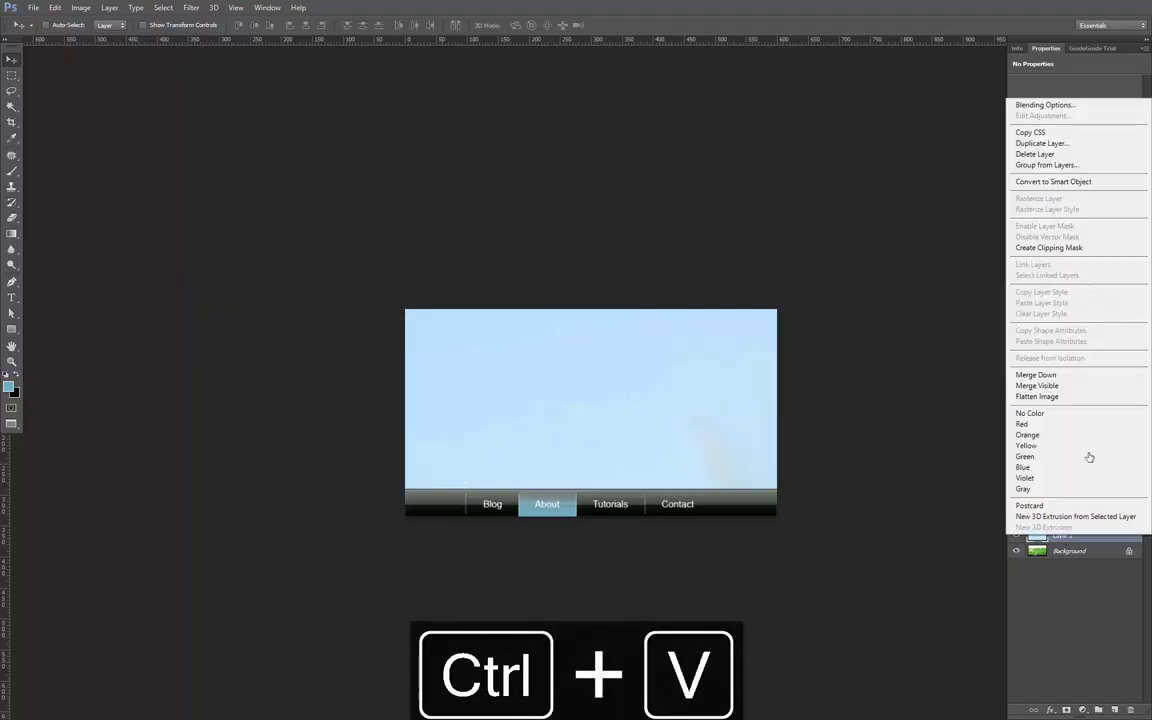
left_click(1062, 539)
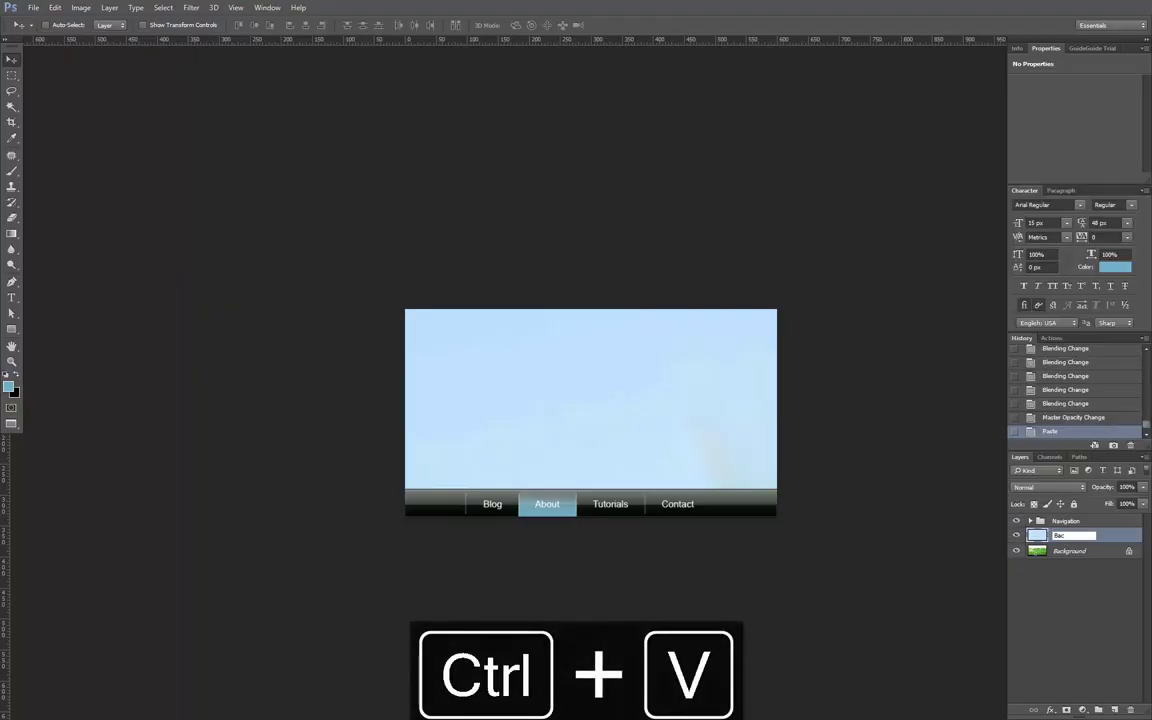
type("Background Image")
key("Return")
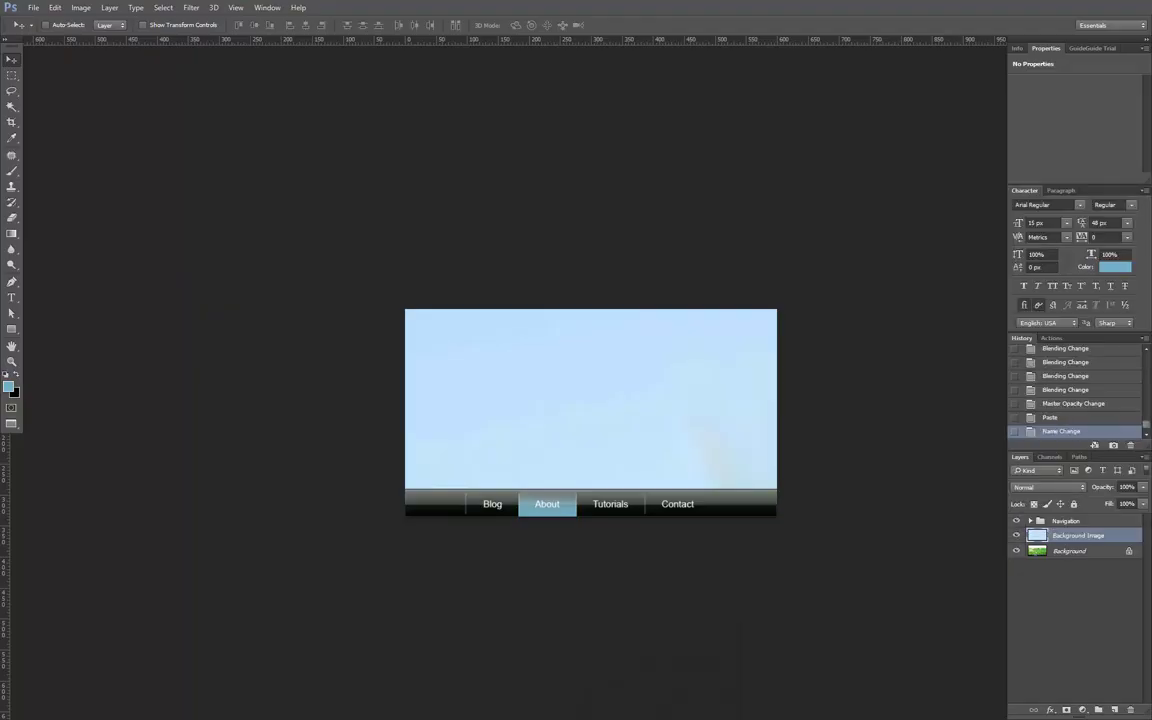
right_click(1107, 540)
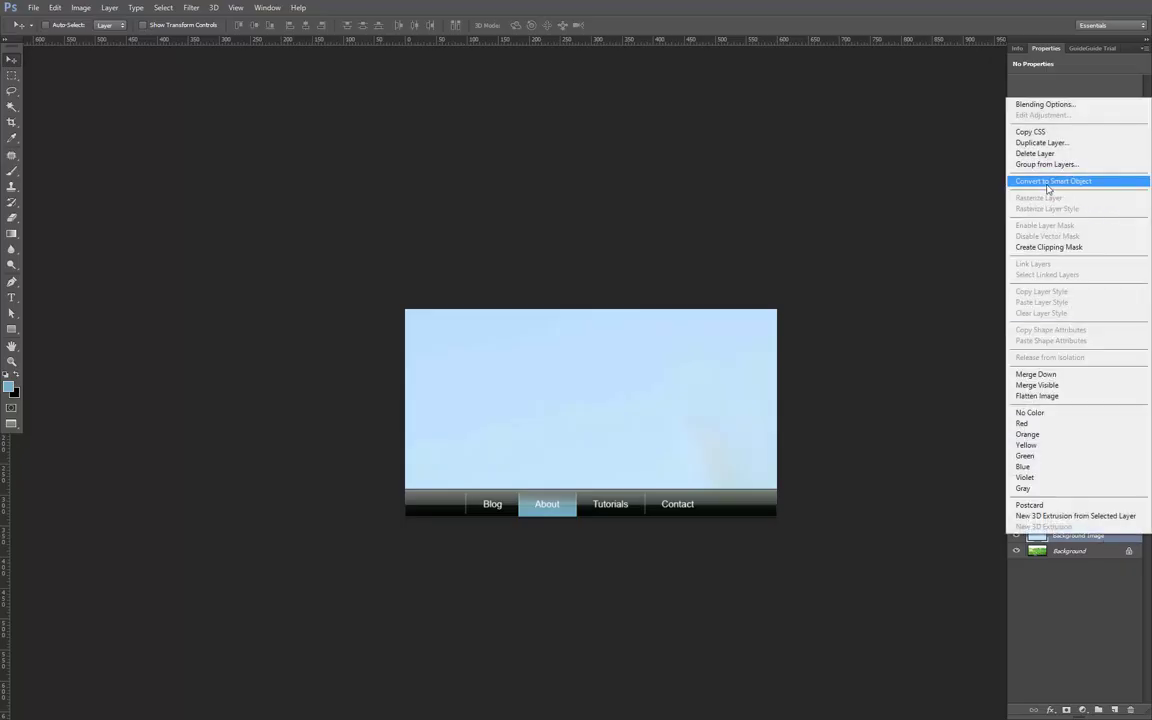
left_click(1063, 183)
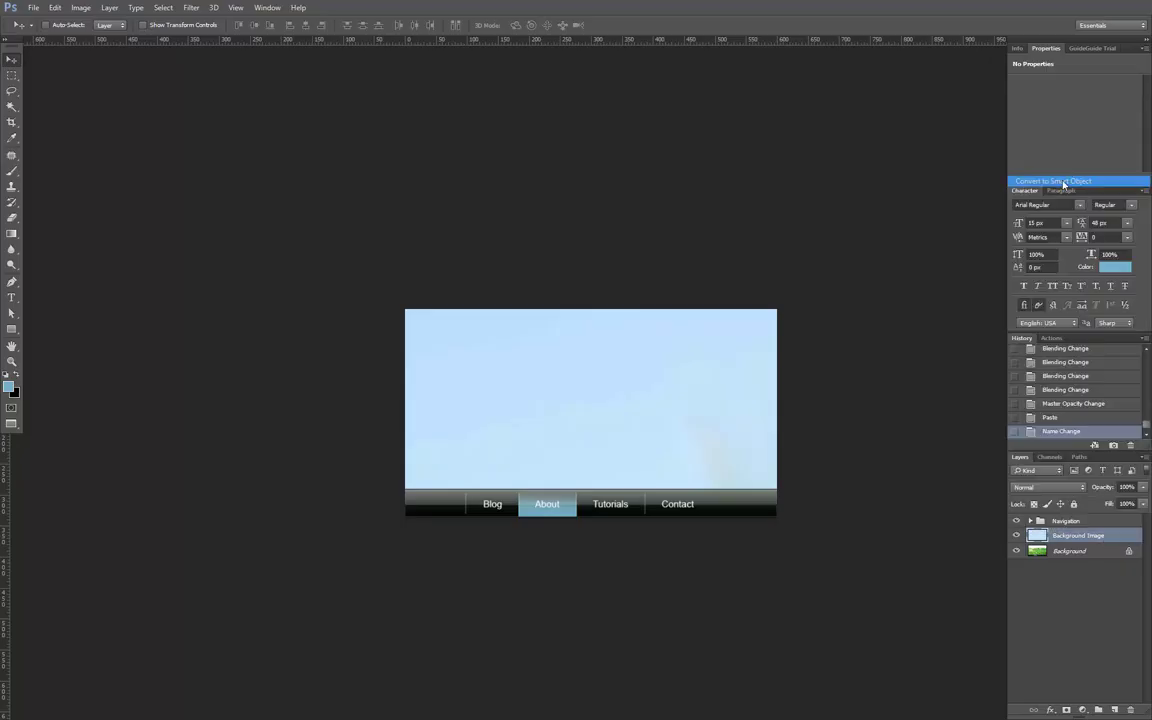
- Scale the Background Image layer to about 23% and position it so the grass and some sky fill the canvas behind the menu
left_click_drag(818, 327, 764, 345)
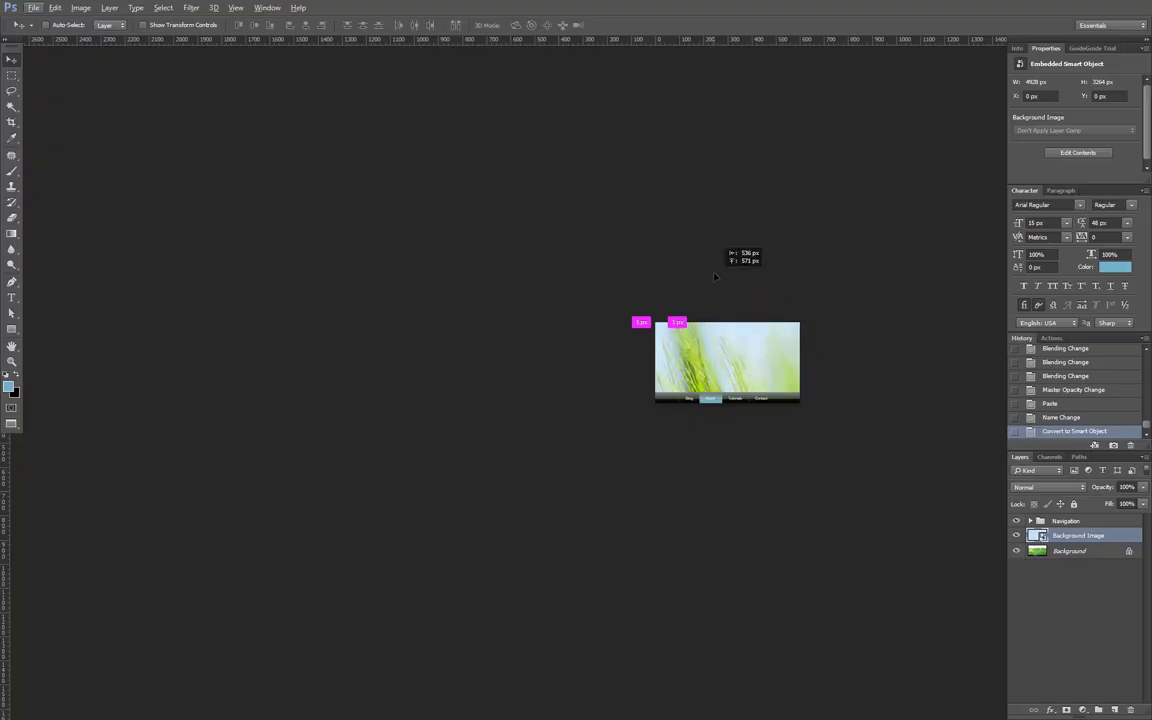
key("ctrl+t")
scroll(676, 326, "down", 1)
scroll(692, 284, "down", 2)
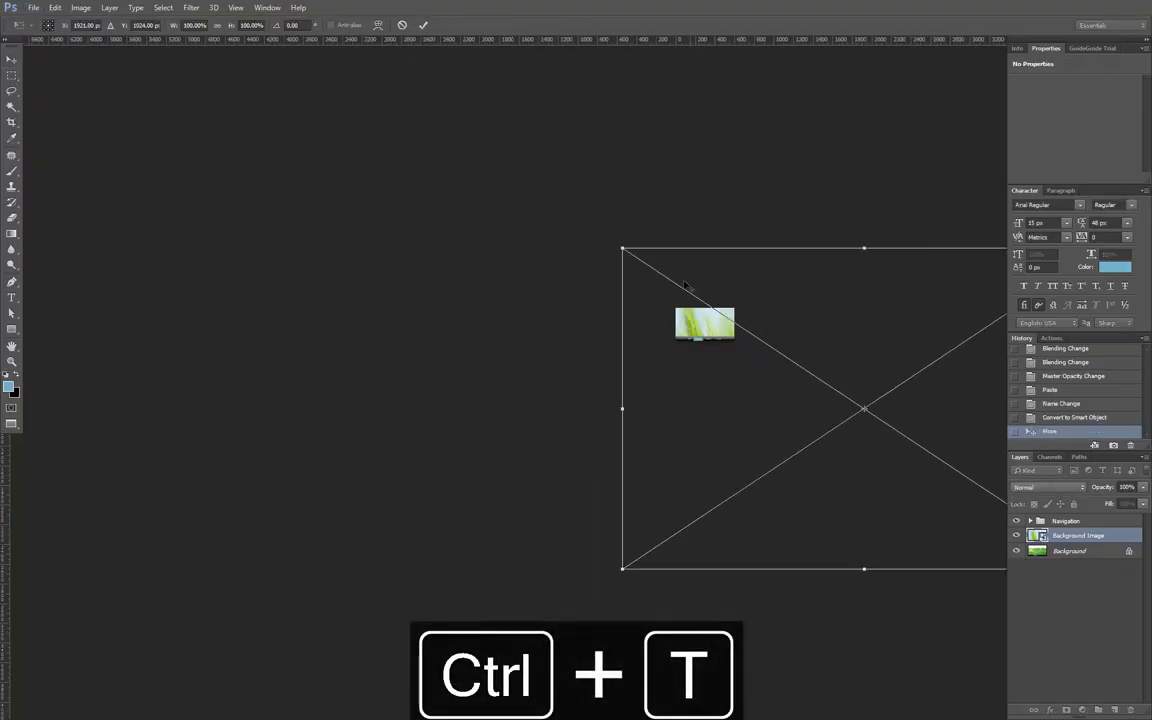
left_click_drag(977, 257, 699, 306)
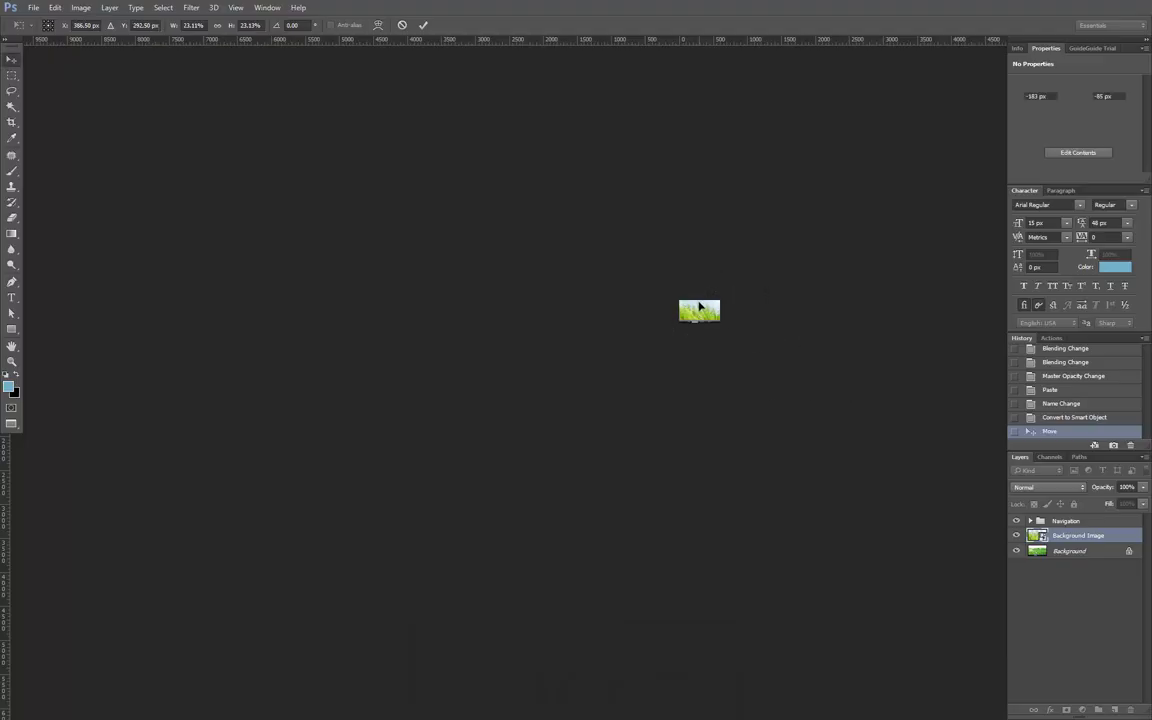
key("Return")
key("ctrl+alt+0")
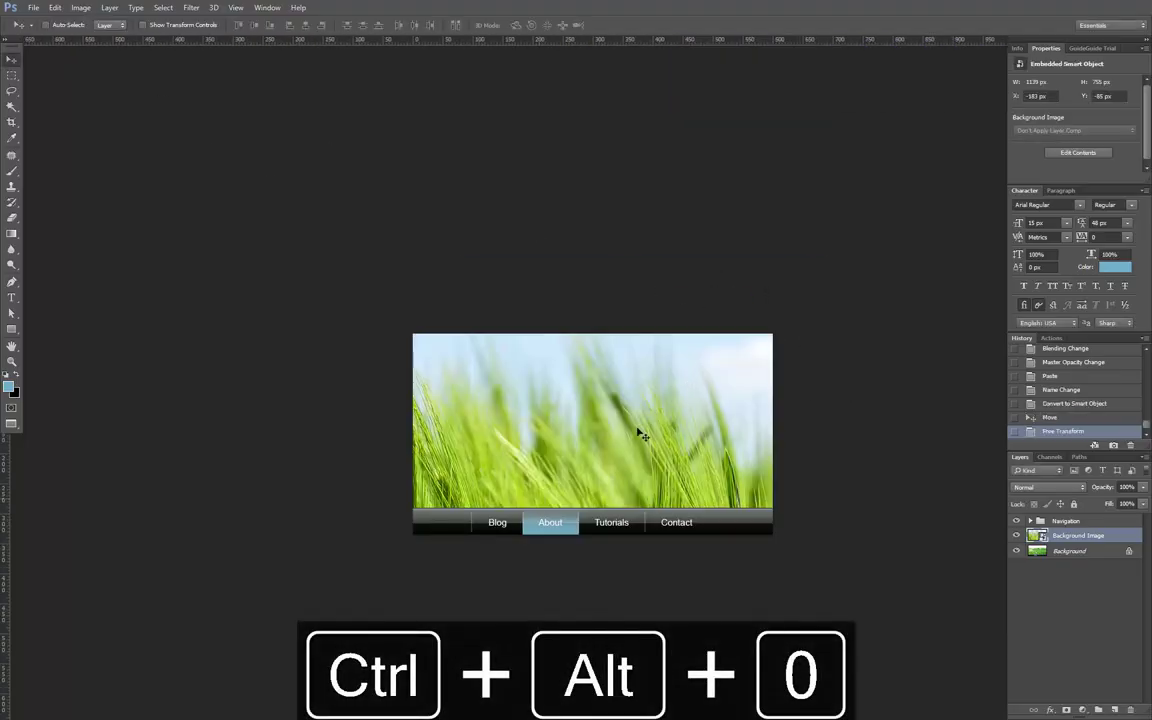
left_click_drag(640, 435, 604, 437)
key("ctrl+t")
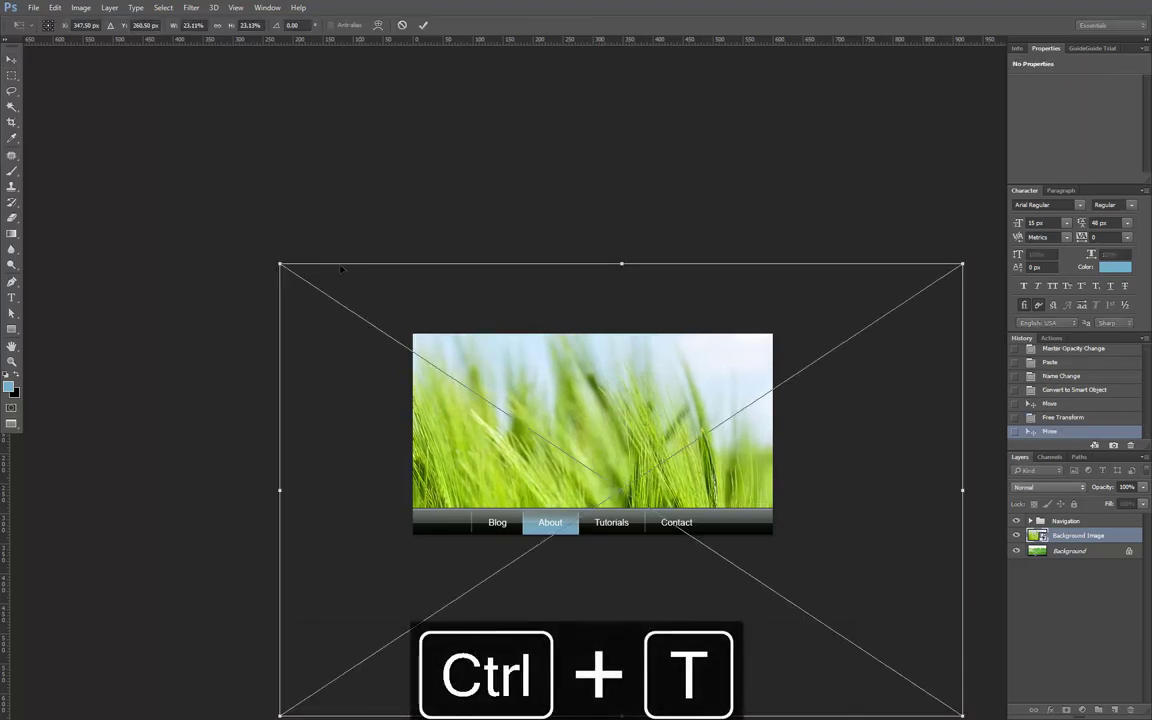
mouse_move(268, 256)
left_mouse_down()
mouse_move(167, 185)
mouse_move(270, 257)
left_mouse_up()
key("Return")
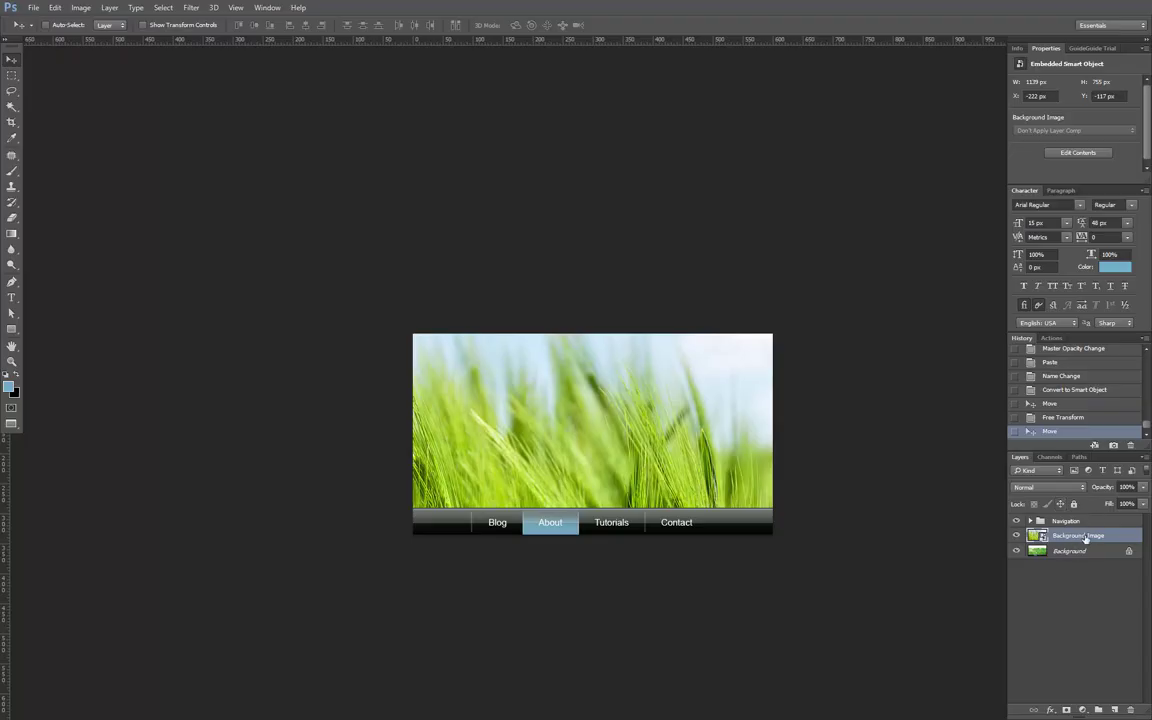
key("ctrl+t")
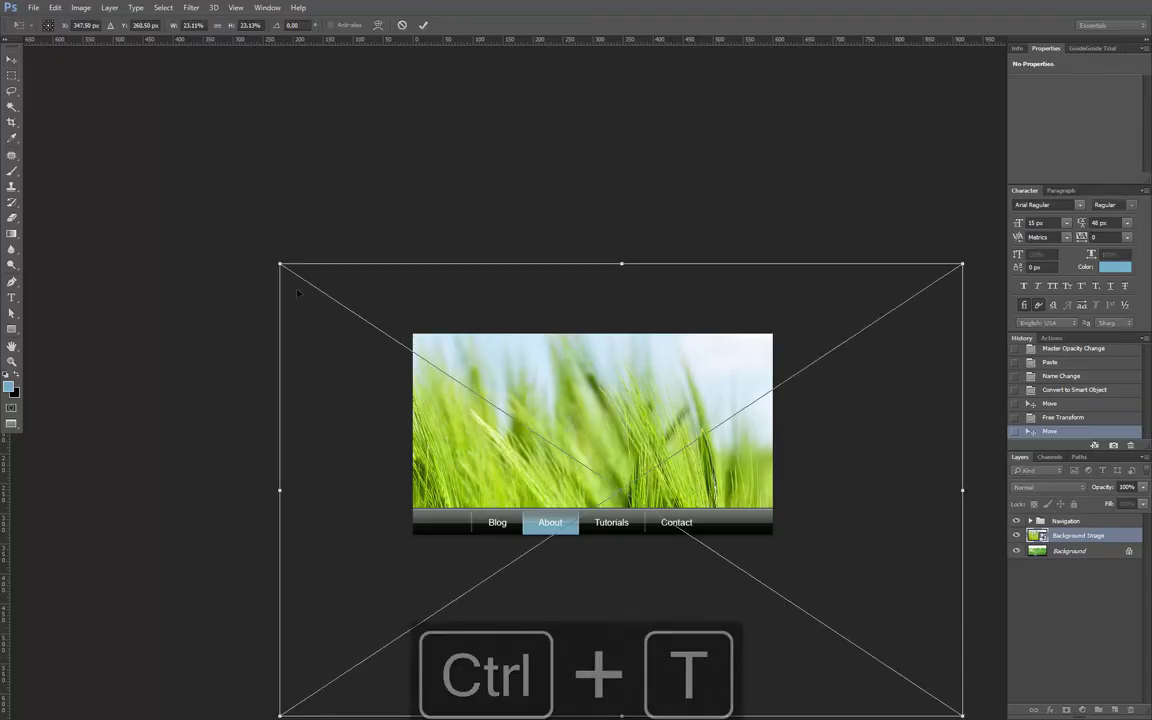
left_click_drag(268, 261, 262, 214)
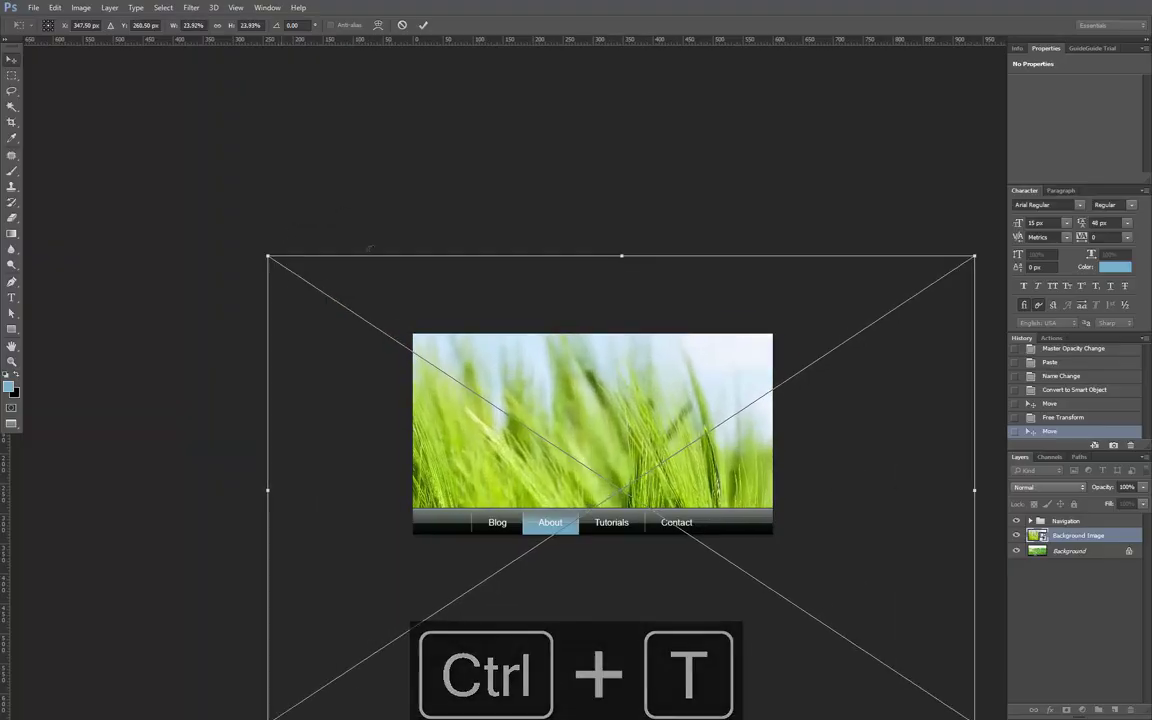
- Hide the Background Image layer and draw a rounded rectangle about 277 × 173 px over the reference title box, extending past the canvas's left edge
key("Return")
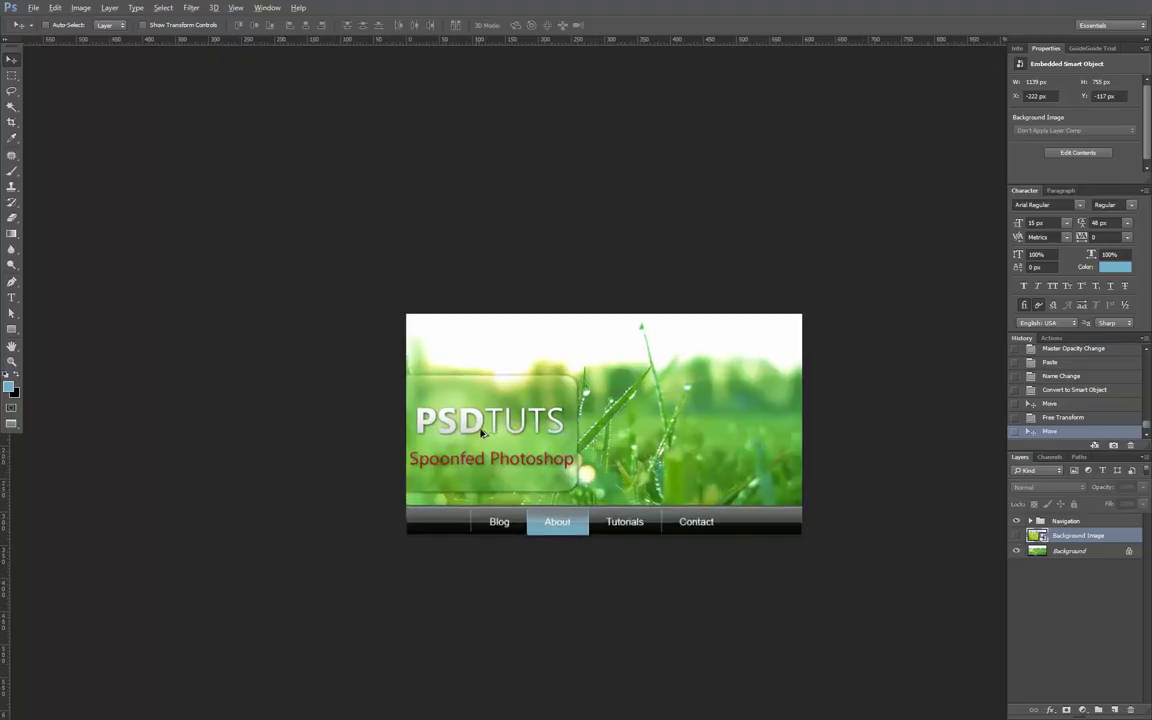
scroll(429, 424, "up", 3)
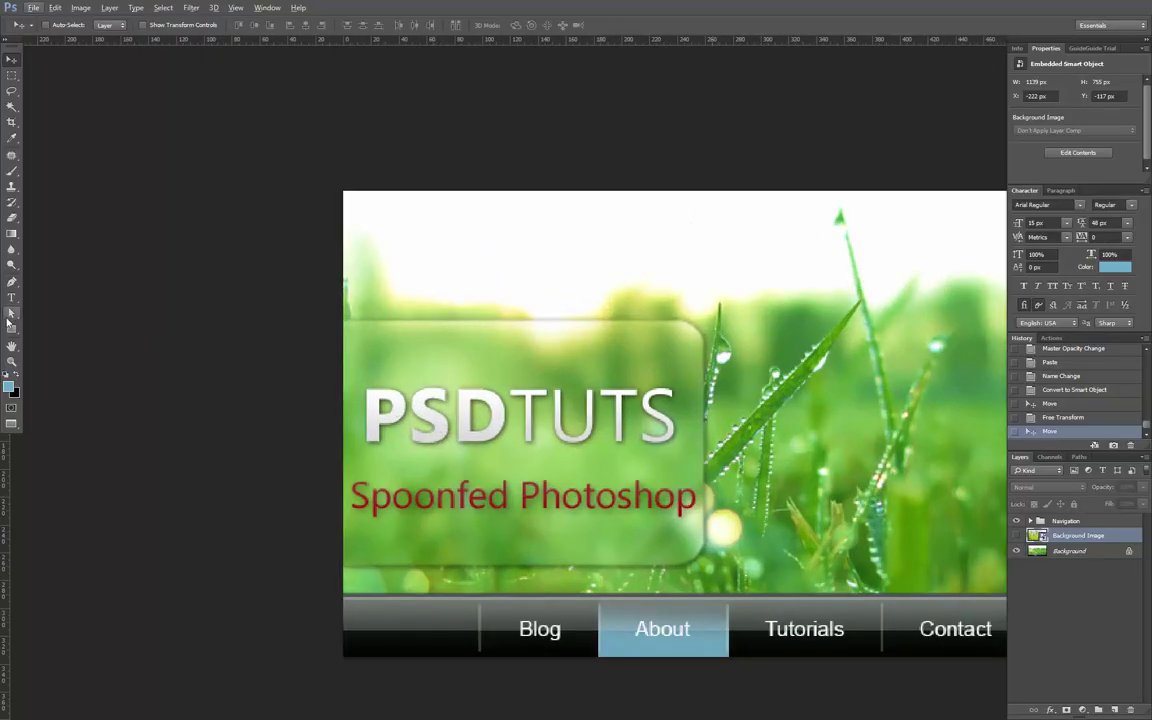
left_click(11, 328)
left_click(72, 340)
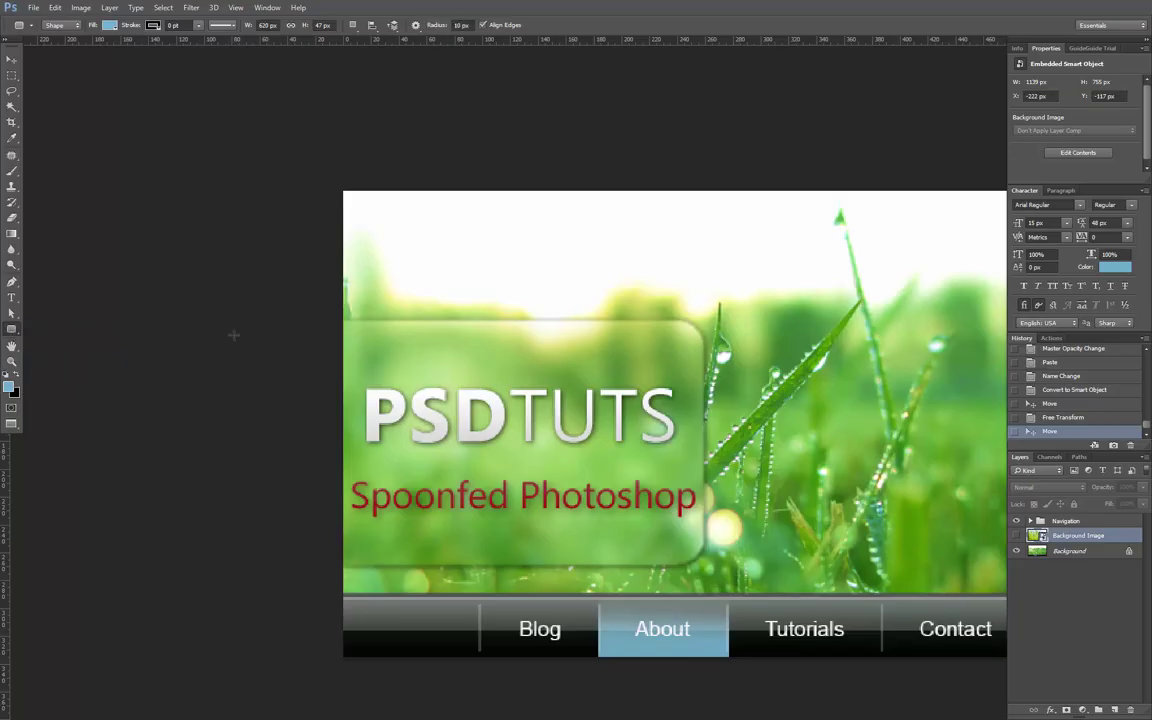
left_click_drag(319, 322, 703, 562)
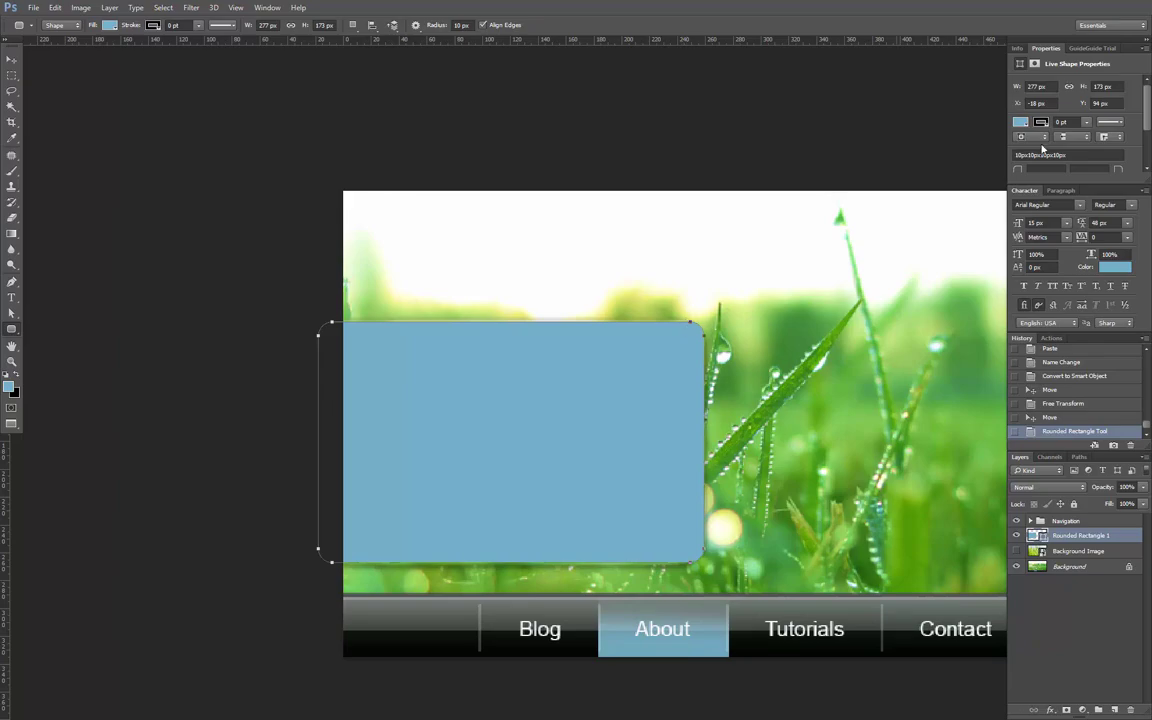
- Set all four corner radii of the rounded rectangle to 20 px
scroll(1042, 148, "down", 1)
left_click(1042, 150)
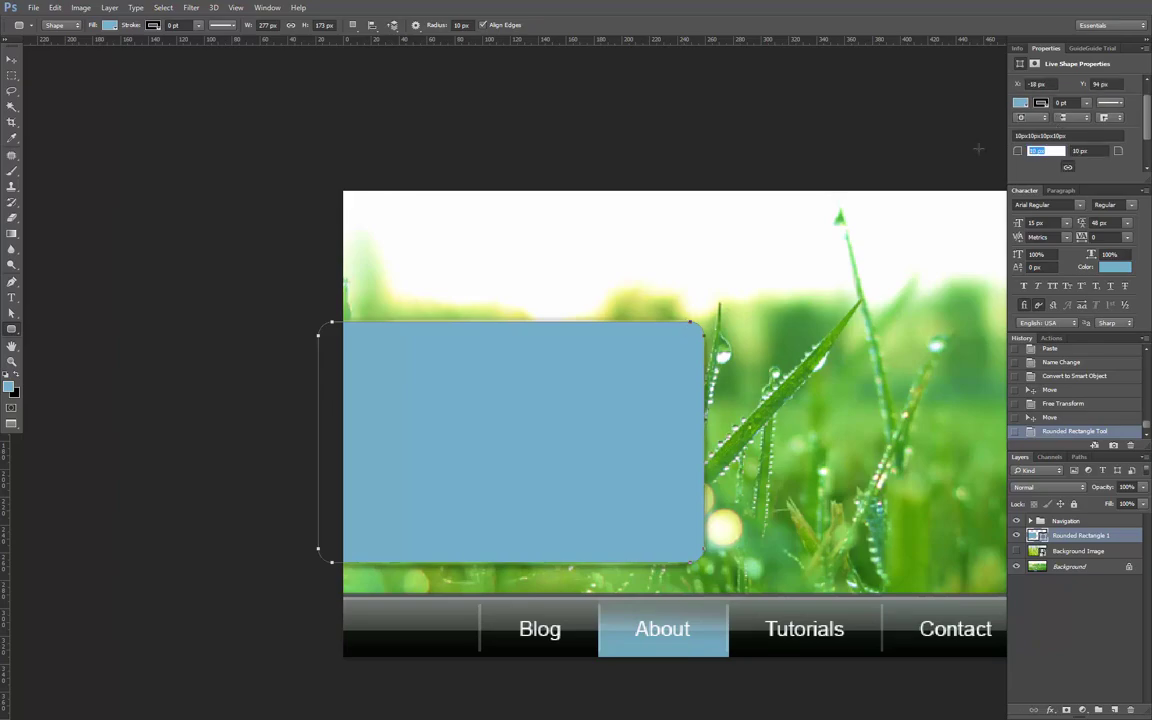
type("20")
key("Return")
key("v")
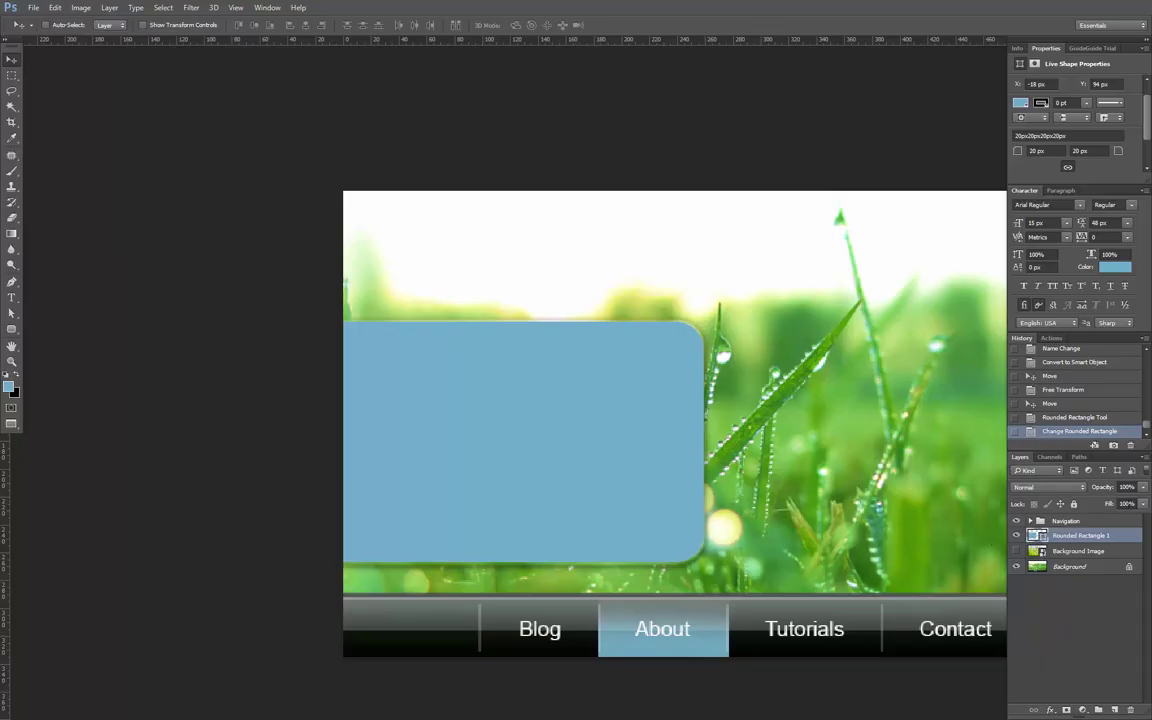
- Set the rounded rectangle's fill opacity to 0% and show the Background Image layer again
left_click(1126, 504)
type("0")
key("Return")
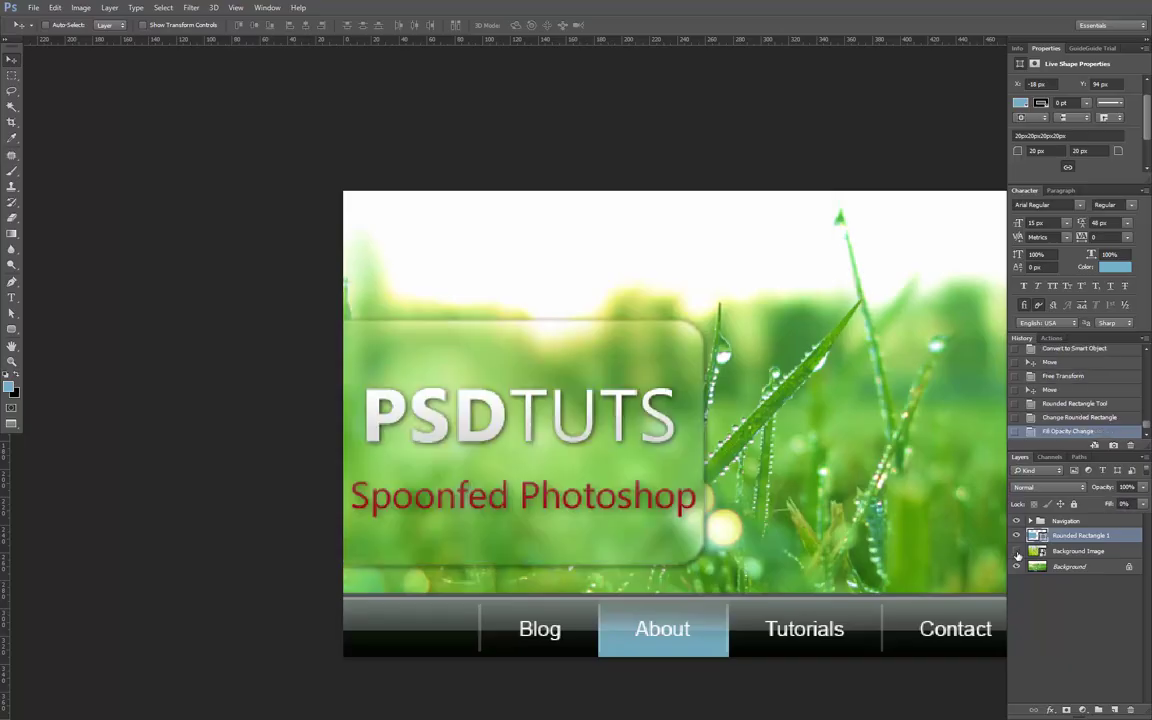
left_click(1097, 551)
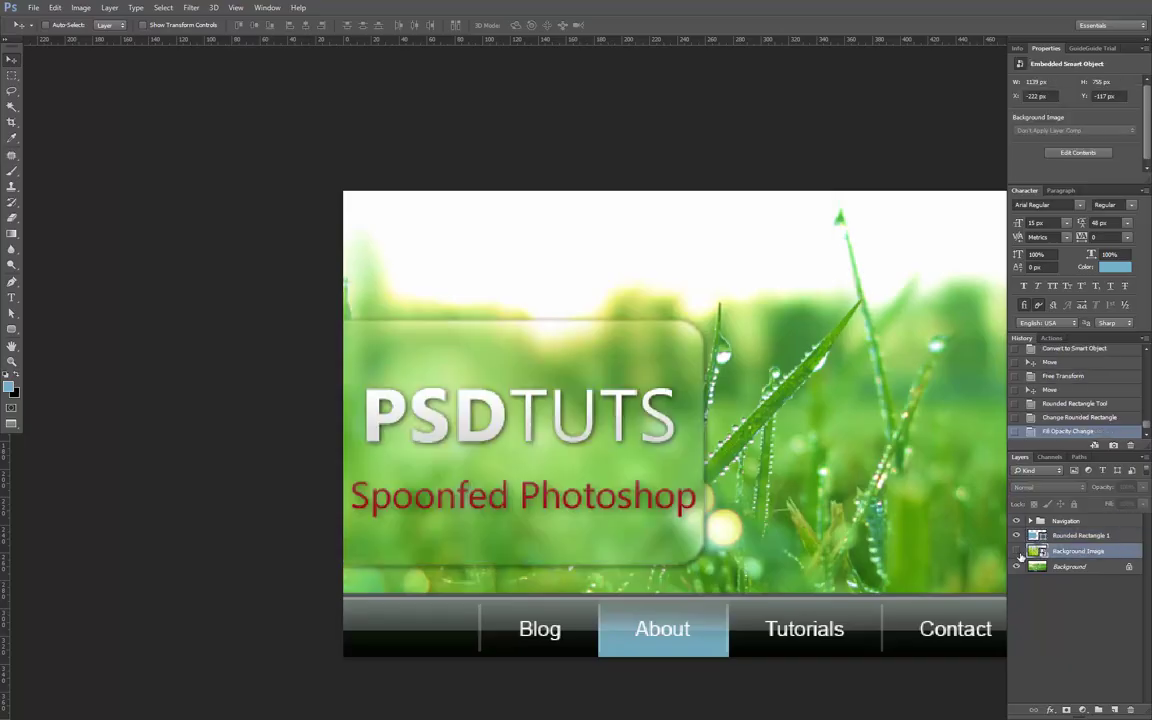
left_click(1018, 552)
- Give the rounded rectangle a black drop shadow: Normal blend, 50% opacity, 90° angle without global light, distance 0, spread 0, size 15 px
left_click(1066, 537)
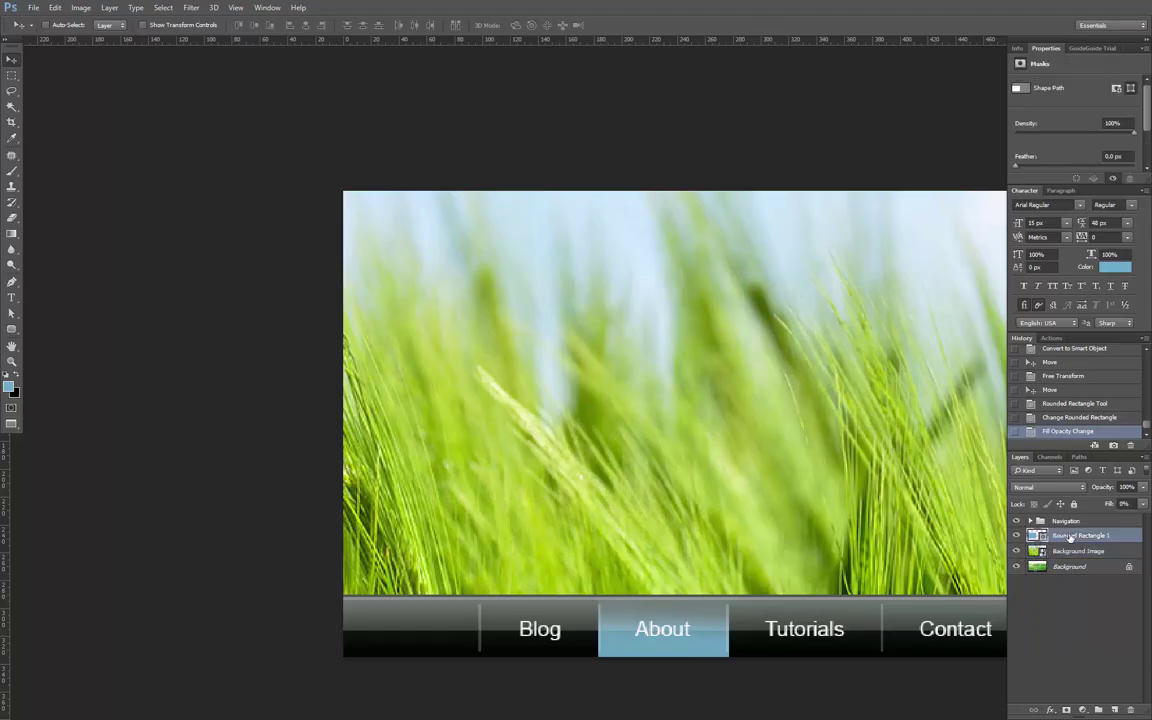
right_click(1066, 537)
left_click(1034, 106)
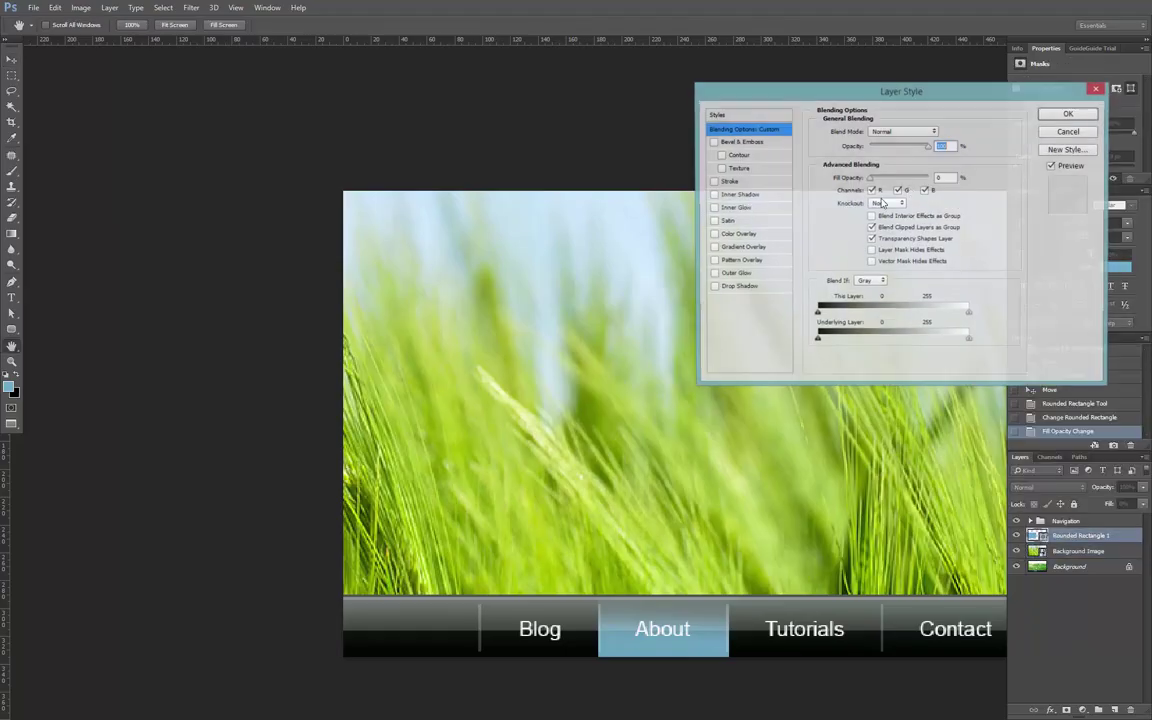
left_click(728, 289)
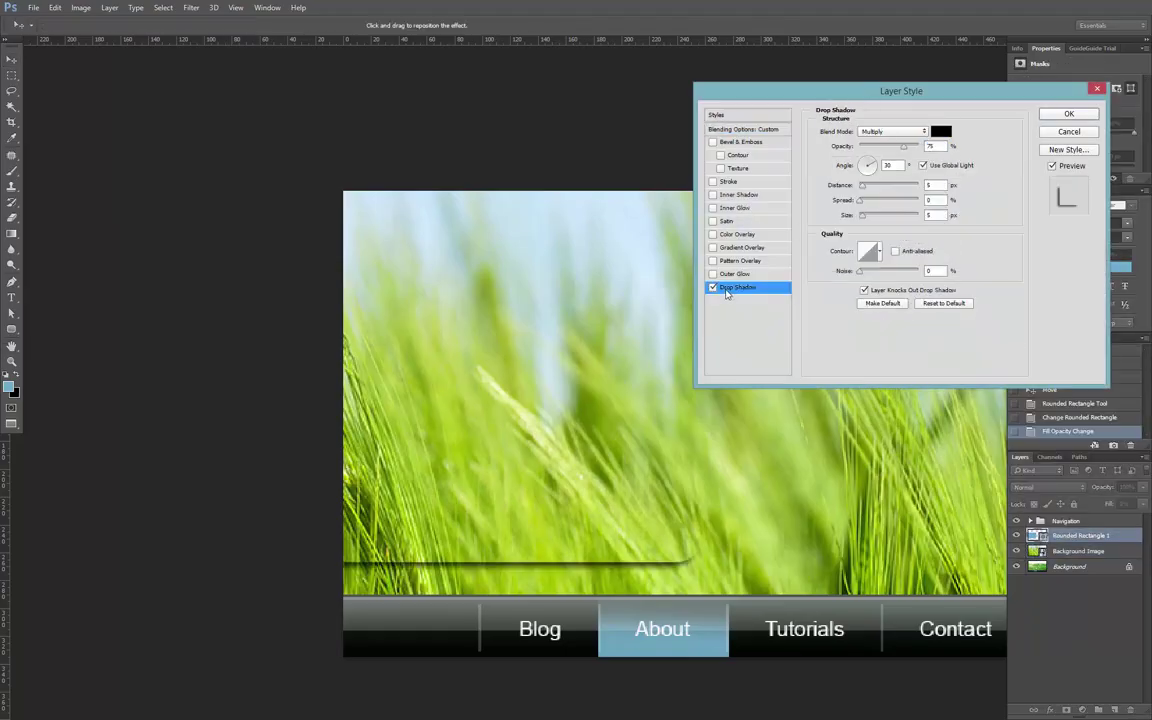
left_click(892, 131)
left_click(875, 143)
left_click(922, 165)
left_click(862, 160)
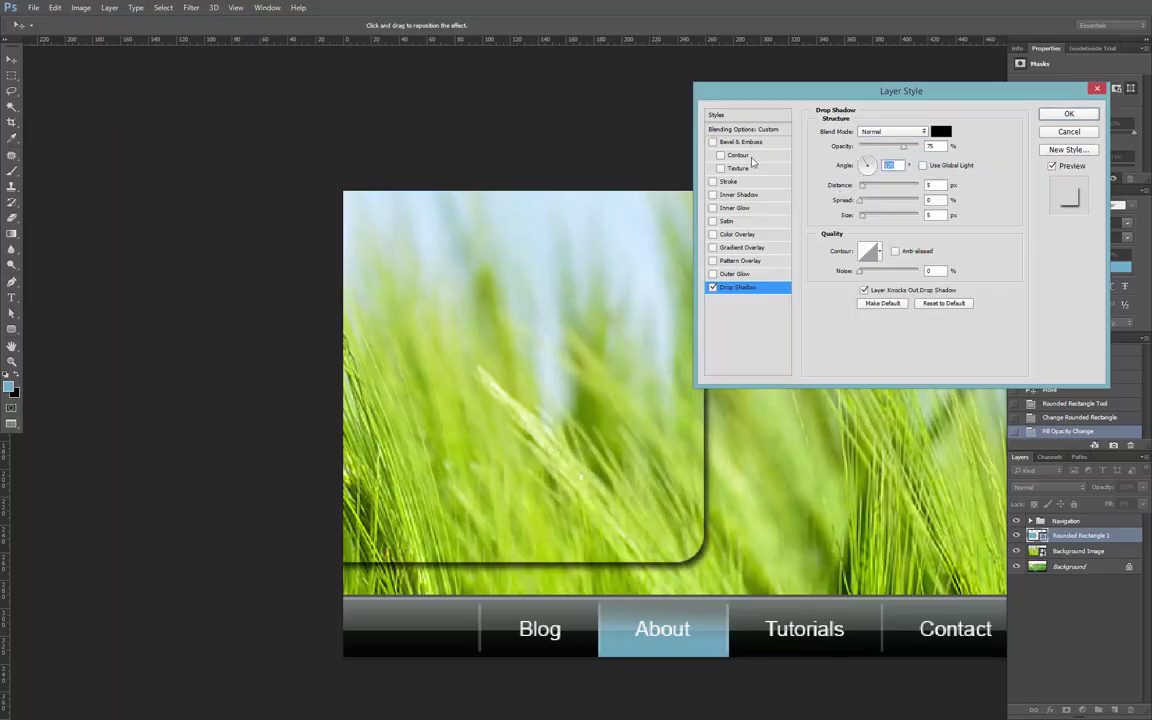
type("90")
type("0")
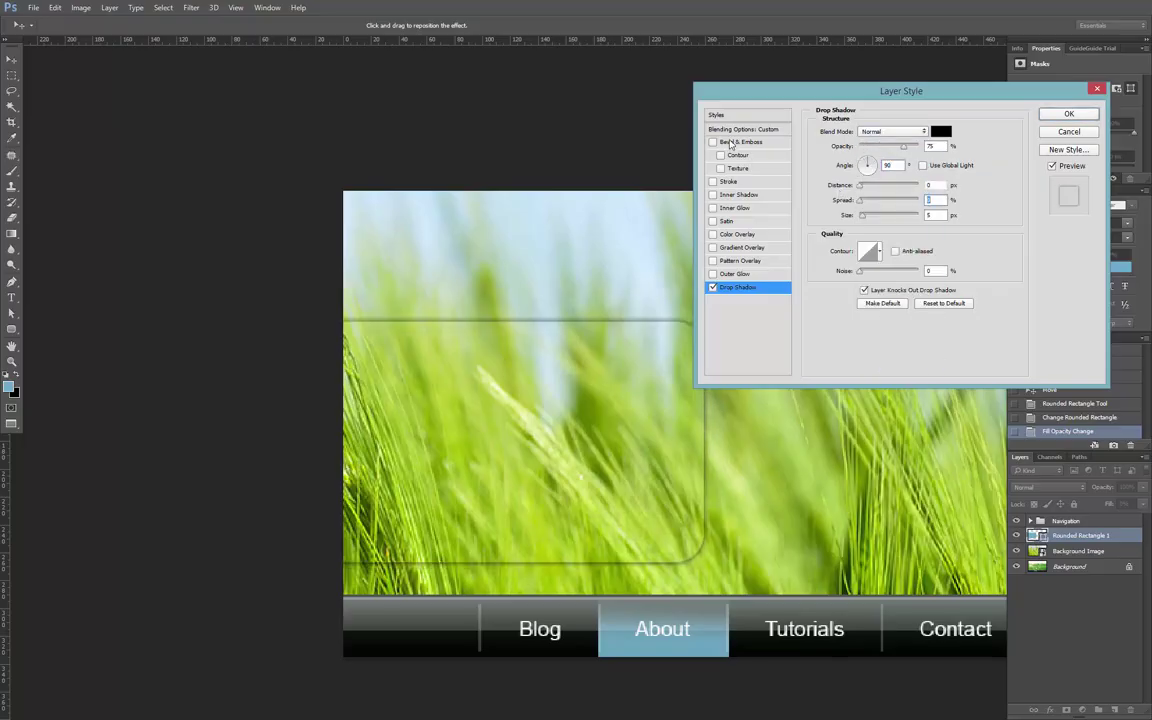
key("Tab")
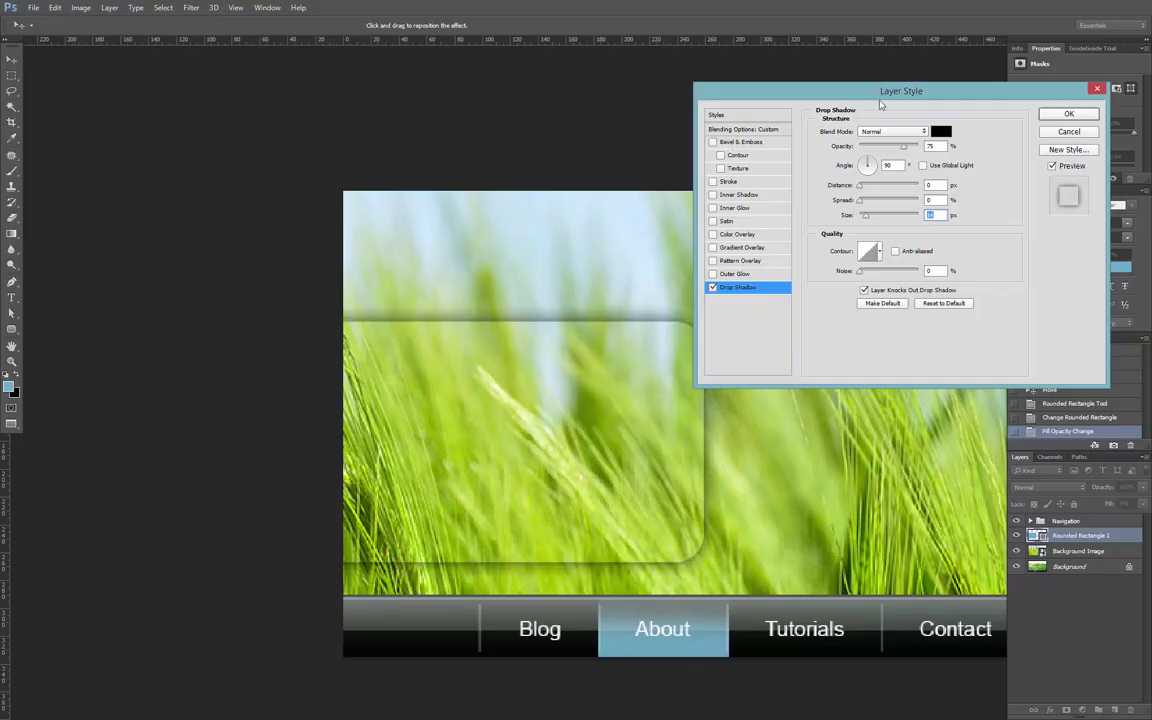
left_click_drag(936, 146, 842, 142)
type("50")
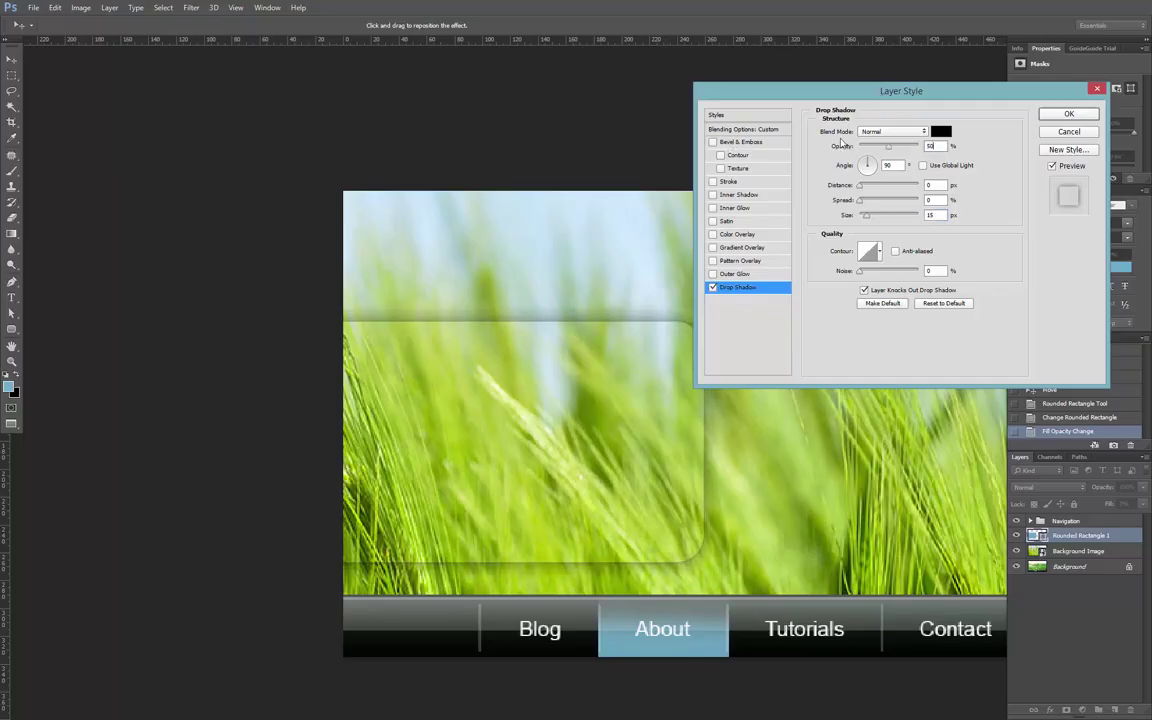
- Add a white inner shadow to the rounded rectangle with Normal blend, 100% opacity, 90° angle without global light, and 0 px distance
left_click(746, 196)
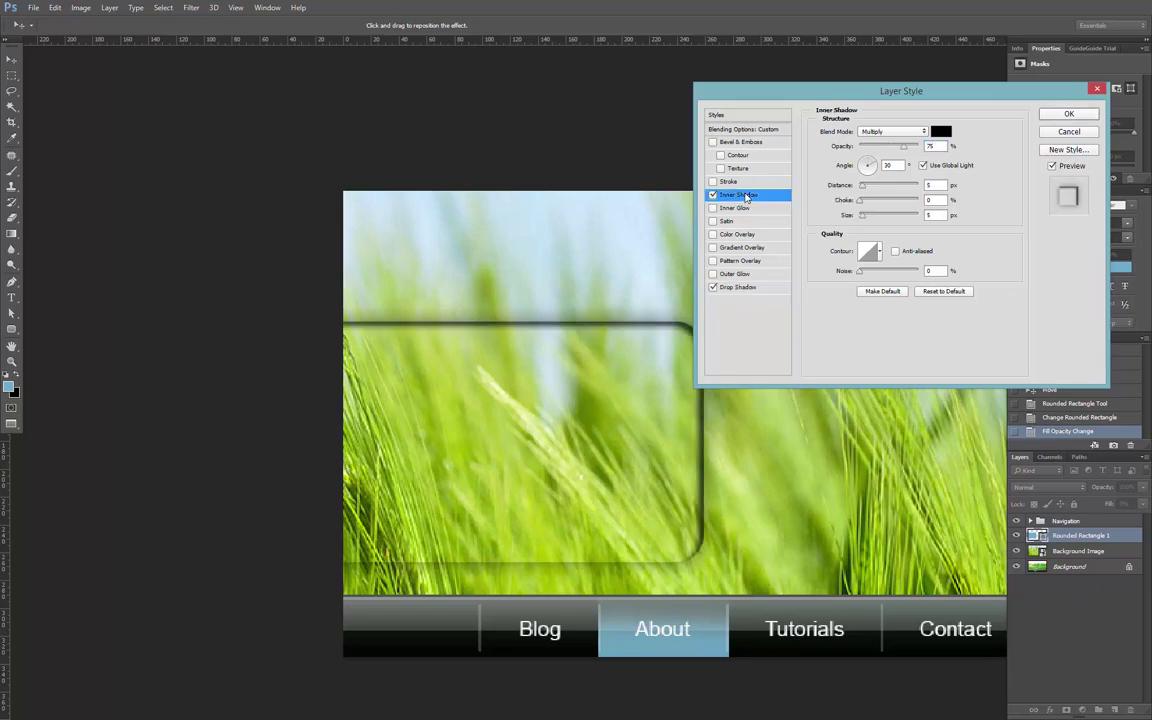
left_click(892, 134)
left_click(888, 143)
left_click(925, 165)
left_click_drag(903, 166, 830, 166)
type("90")
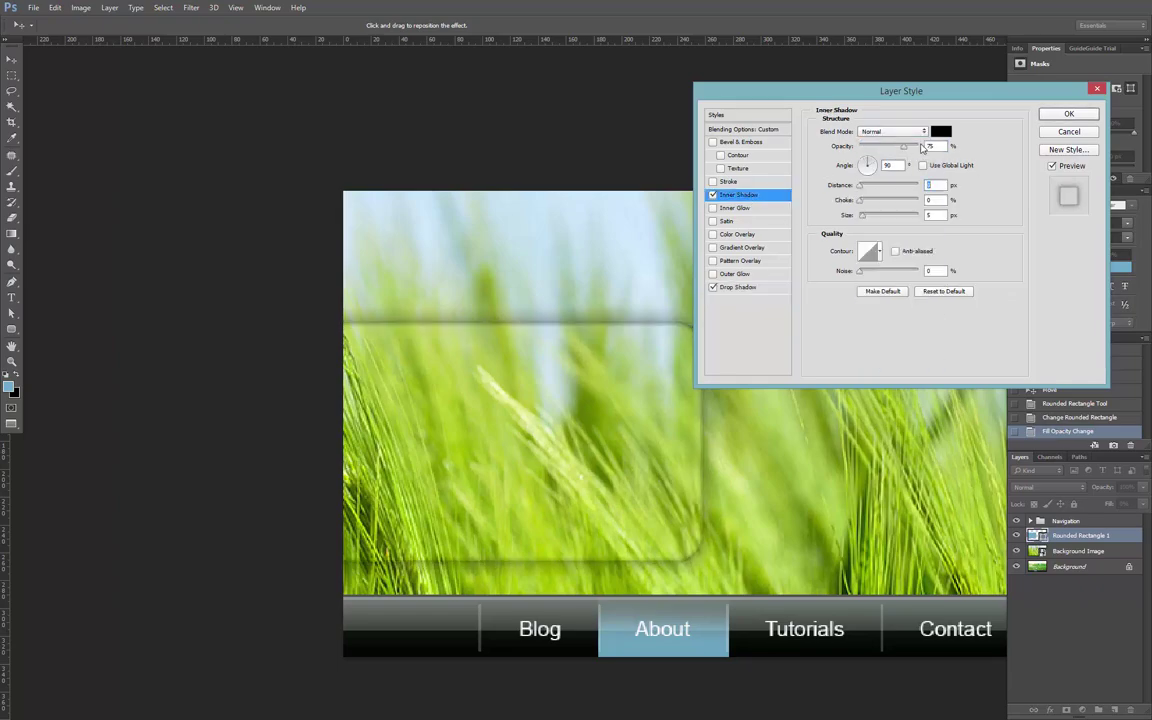
left_click(941, 131)
left_click_drag(828, 251, 648, 8)
key("Return")
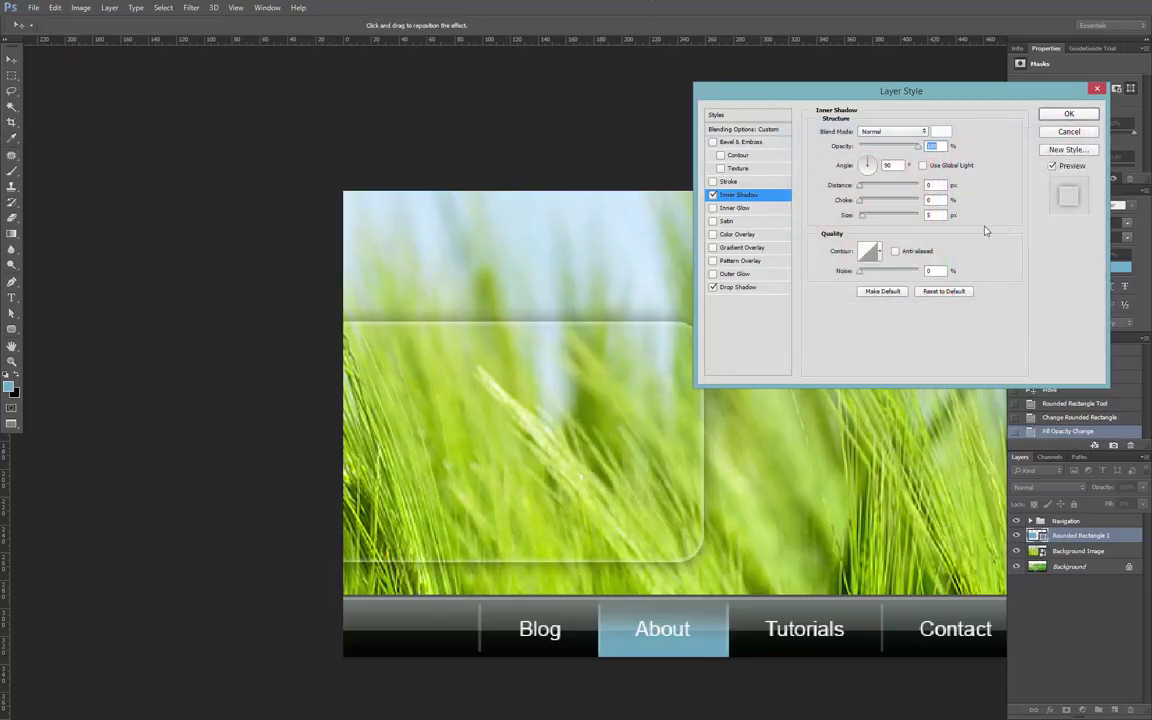
left_click_drag(941, 214, 876, 218)
key("Return")
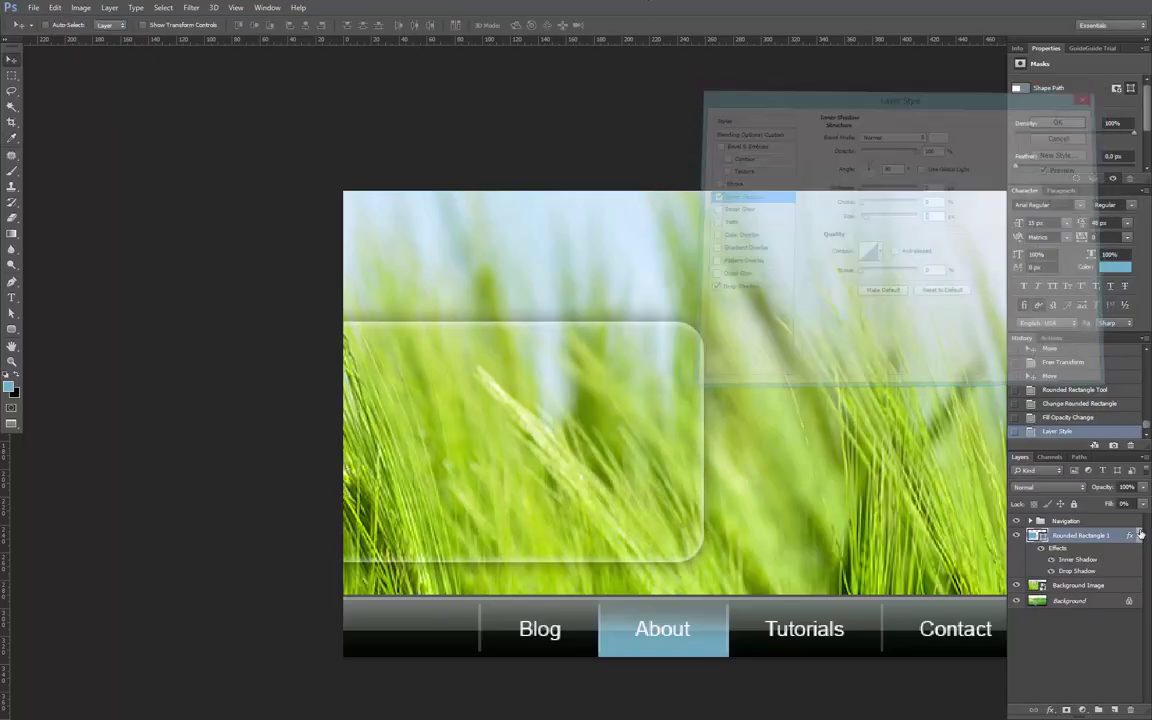
- Reset the default colours, fill the rounded rectangle with white, and set its fill opacity to 10%
key("d")
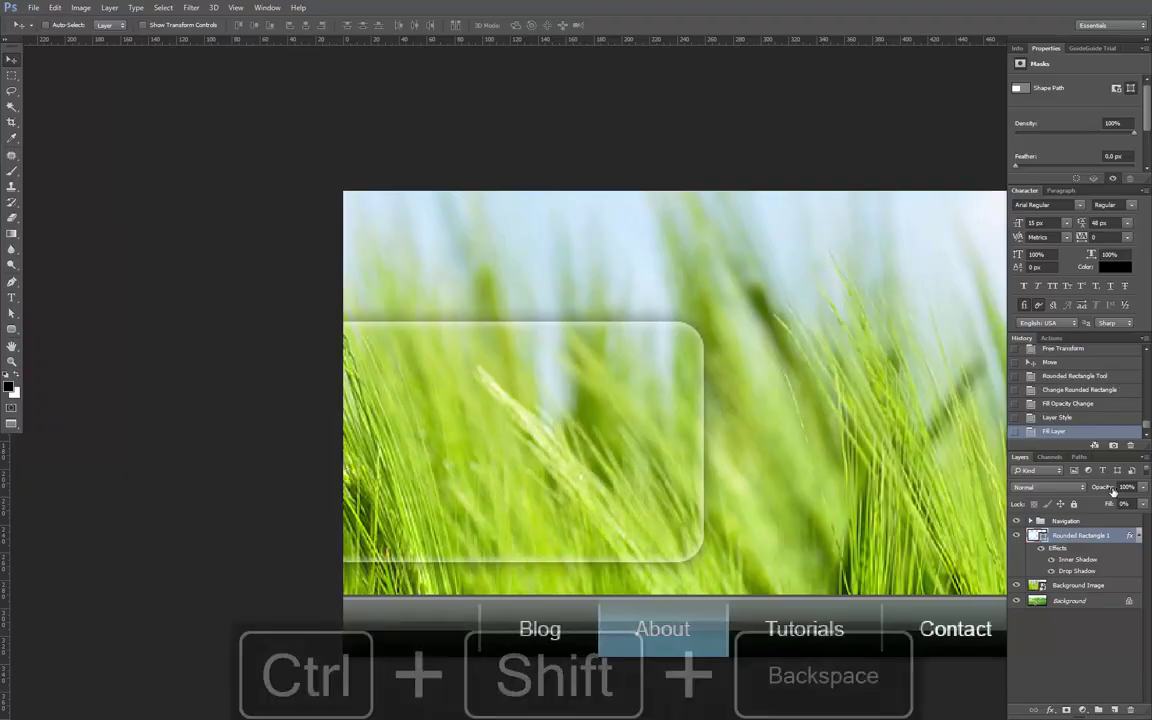
key("ctrl+shift+BackSpace")
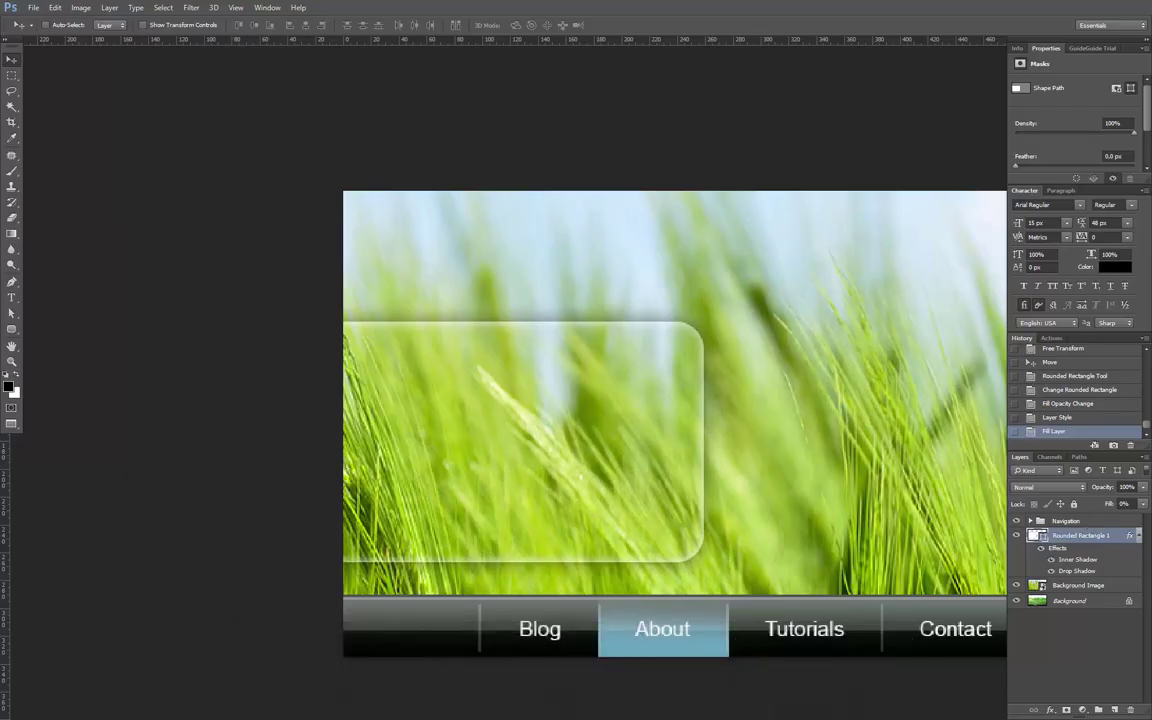
left_click(1125, 503)
type("10")
key("Return")
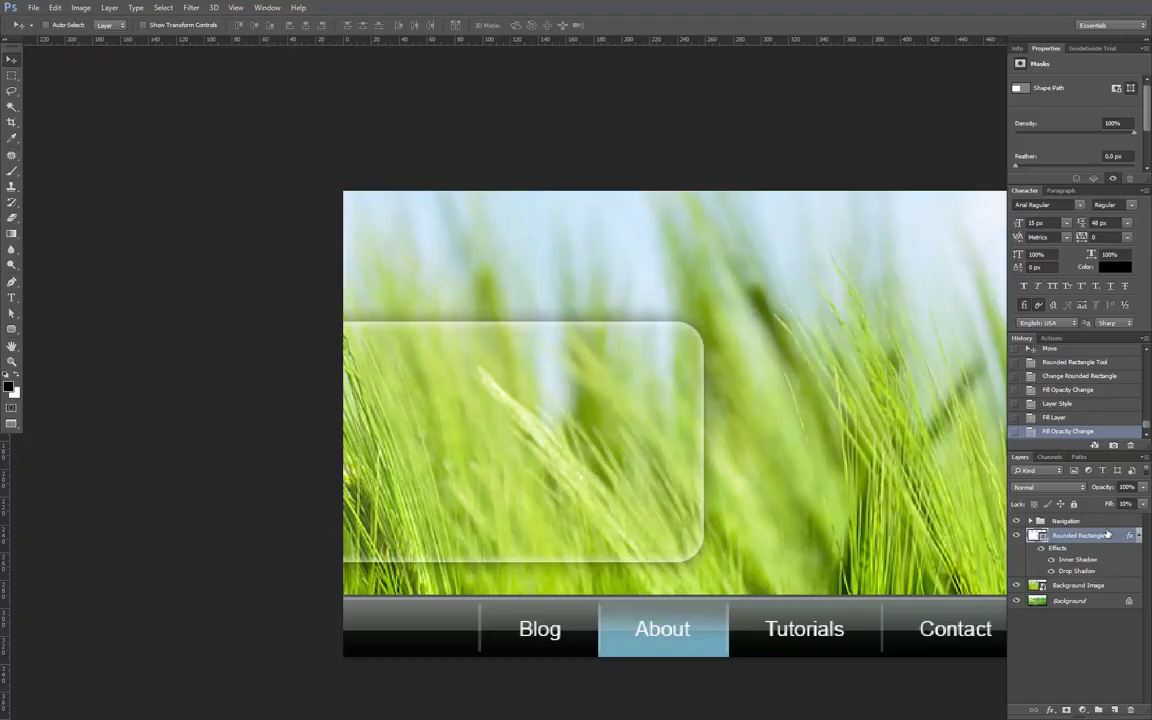
- Group the Background Image and Rounded Rectangle 1 layers together
left_click(1078, 586)
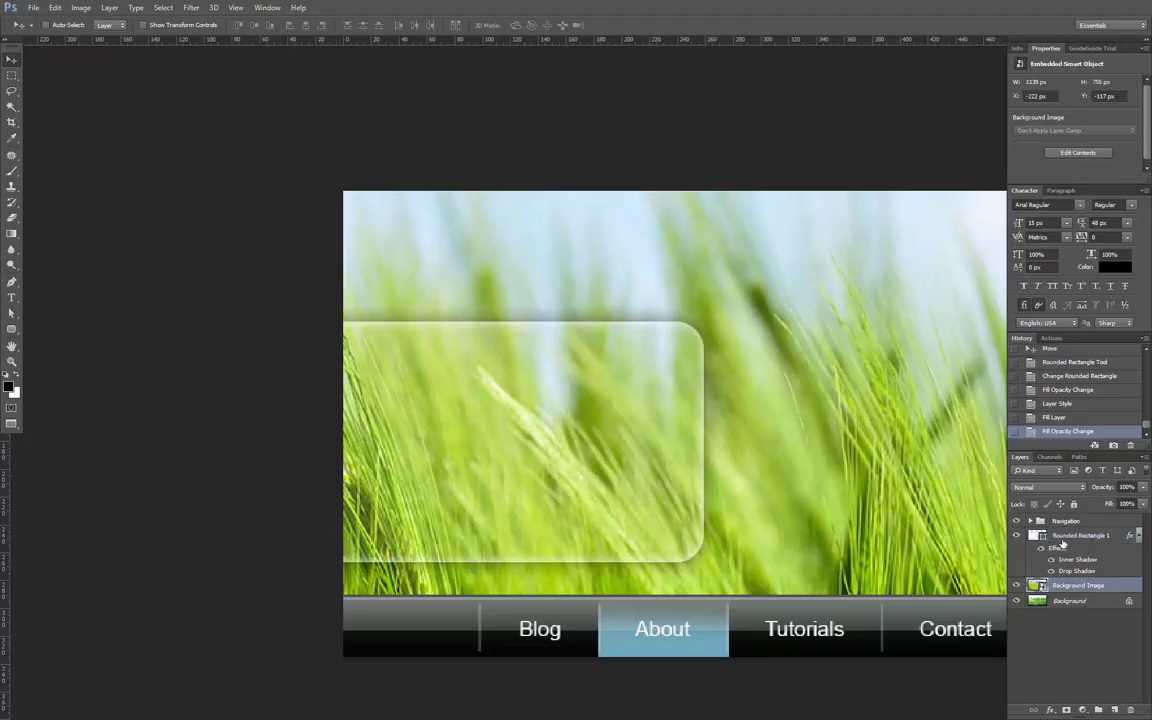
left_click(1062, 545, "shift")
key("ctrl+g")
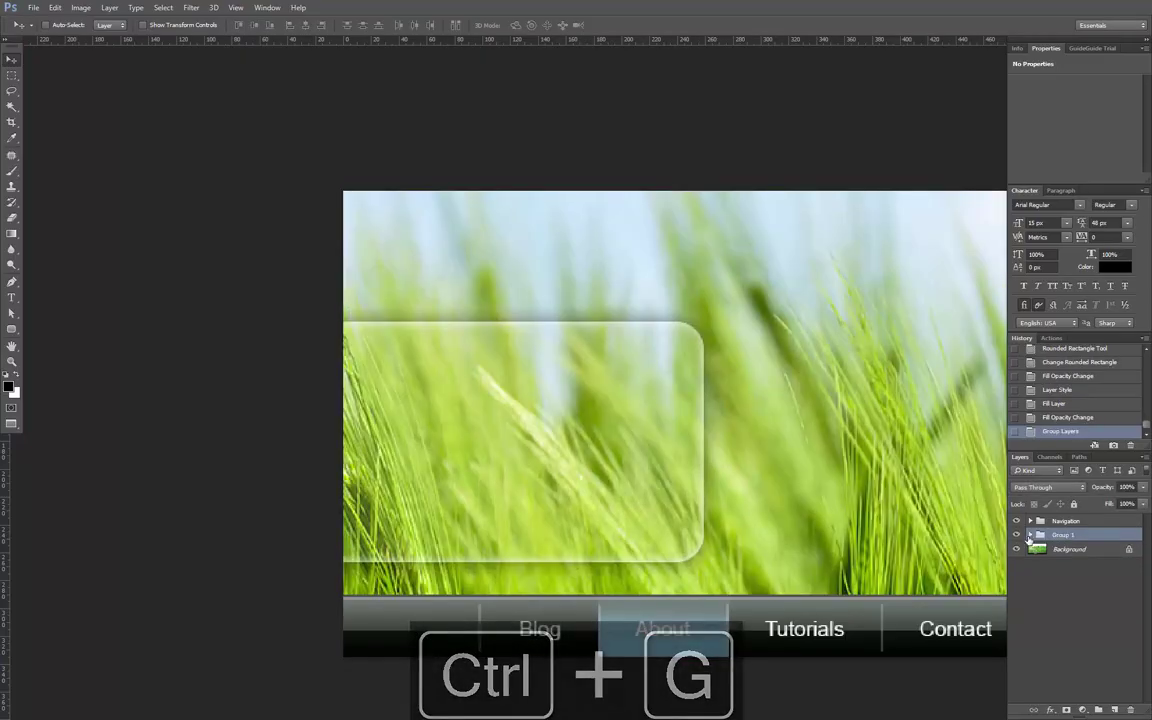
- Duplicate the Background Image layer inside the new group and move the copy above the rounded rectangle
left_click(1031, 535)
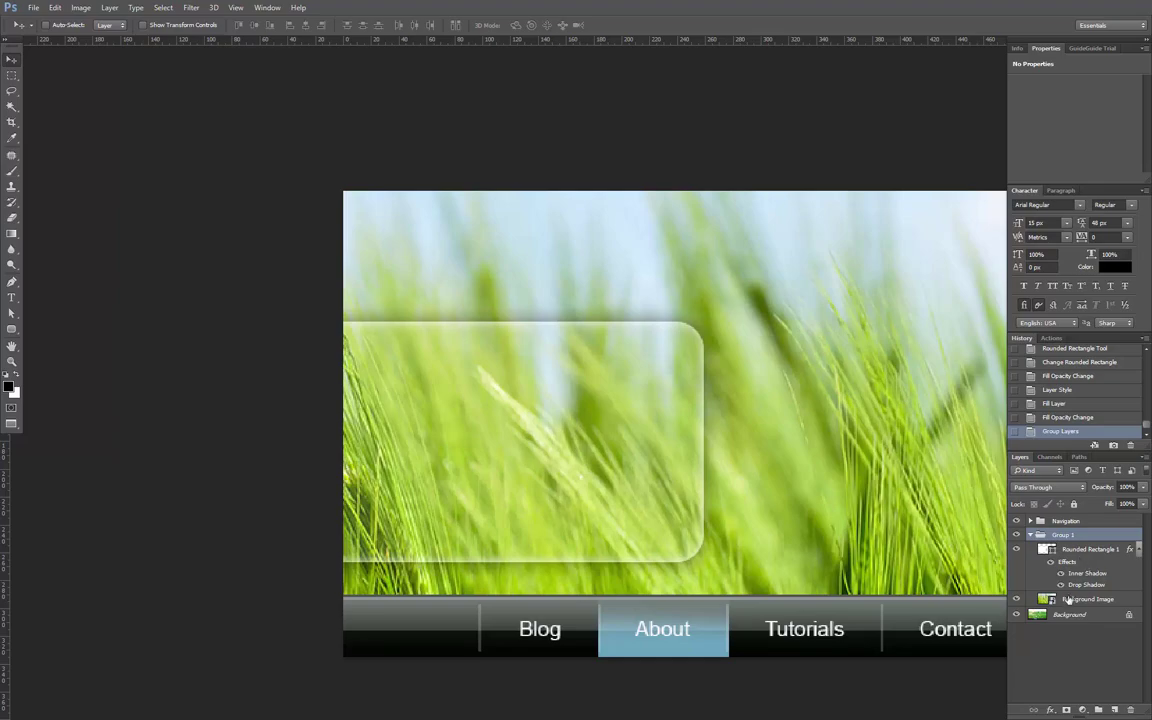
left_click(1072, 600)
key("ctrl+j")
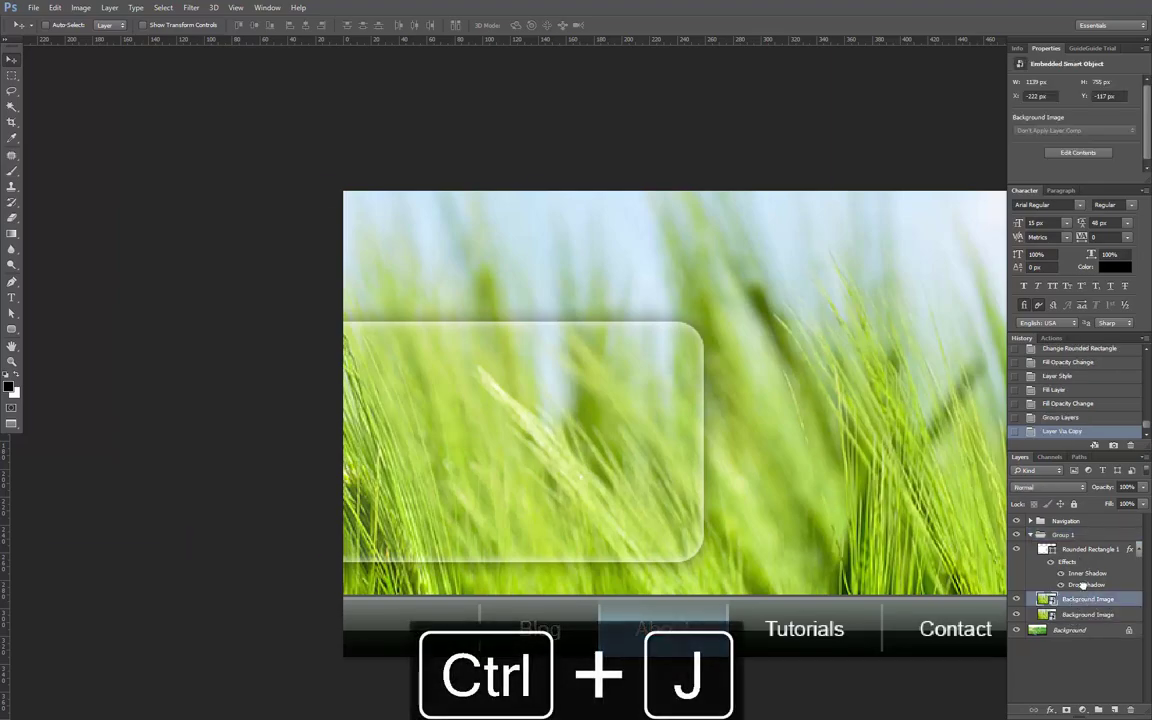
left_click_drag(1076, 550, 1076, 552)
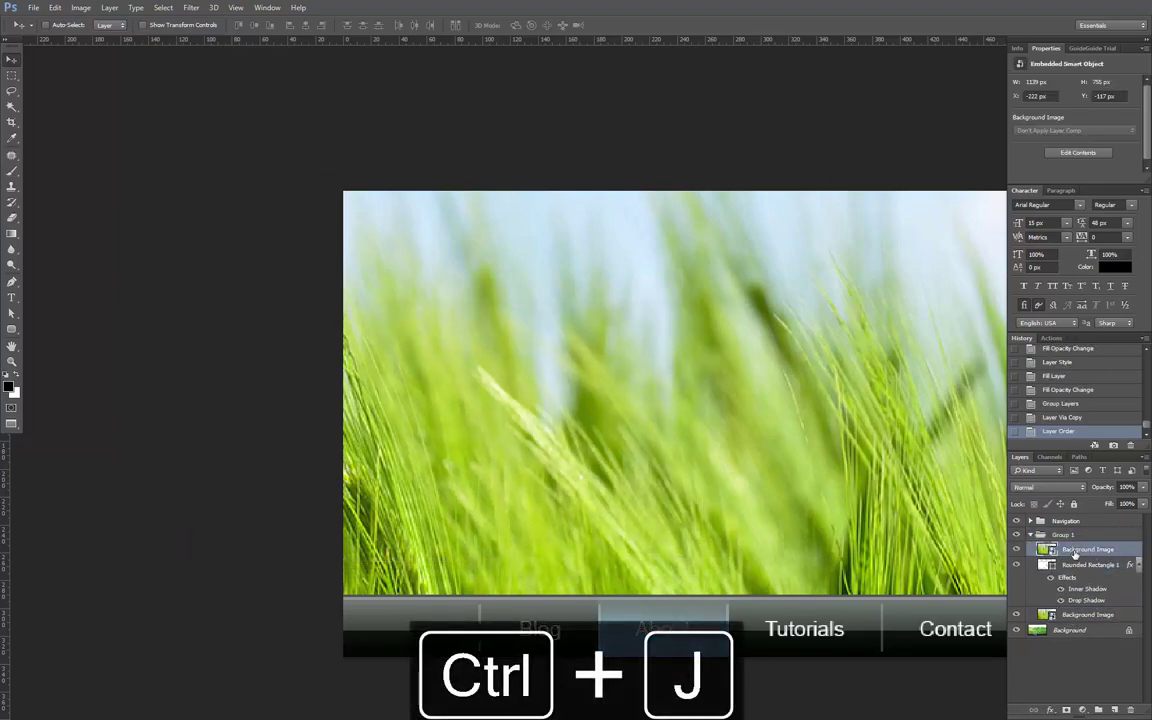
- Apply a Gaussian Blur with a 10 px radius to the upper Background Image copy
left_click(191, 7)
mouse_move(208, 131)
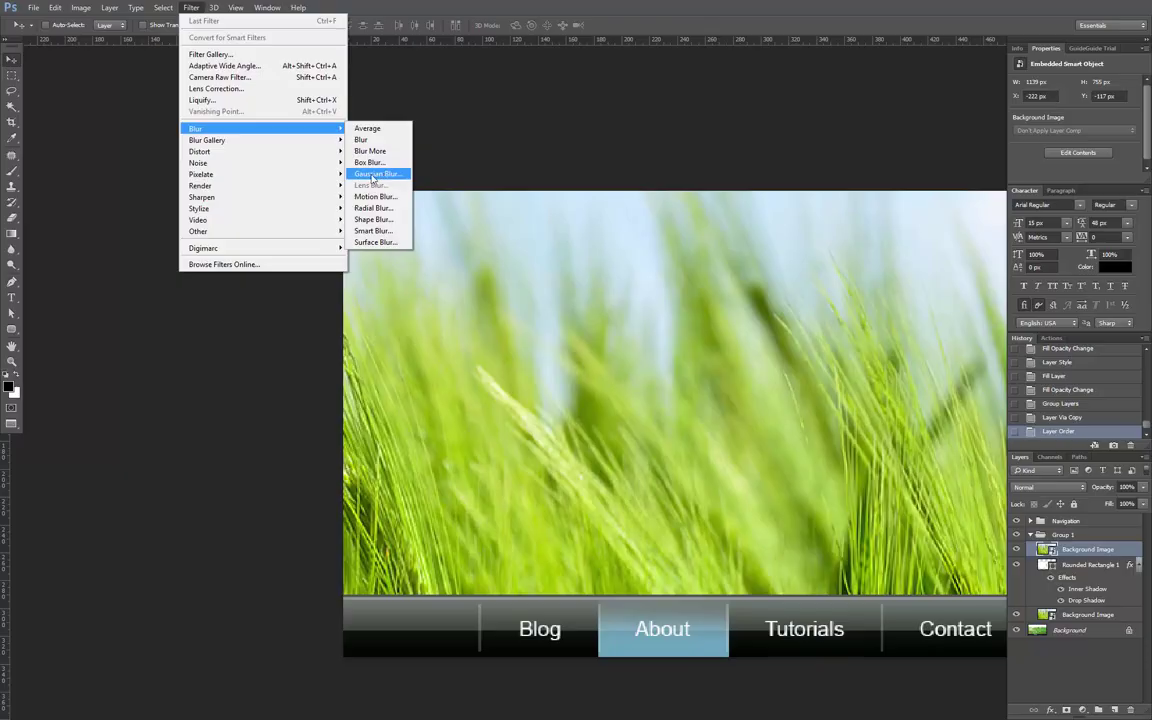
left_click(372, 175)
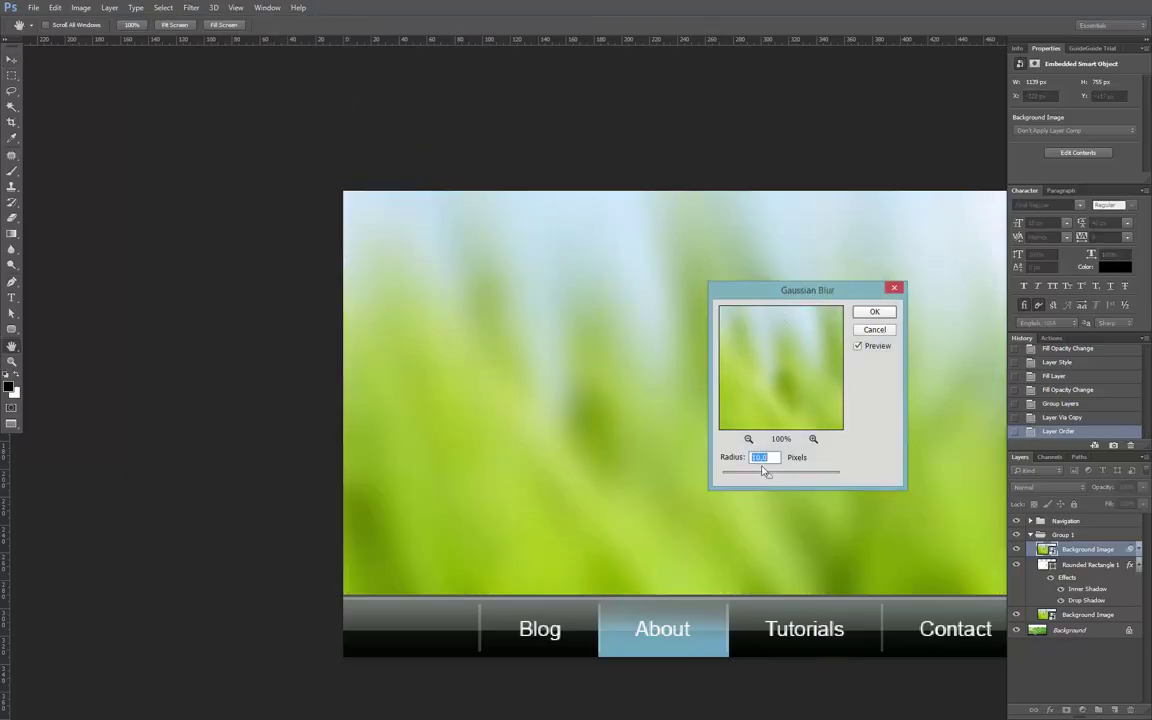
left_click(884, 317)
- Toggle the blurred Background Image copy off and on to compare it with the sharp photo and glass box
key("ctrl+minus")
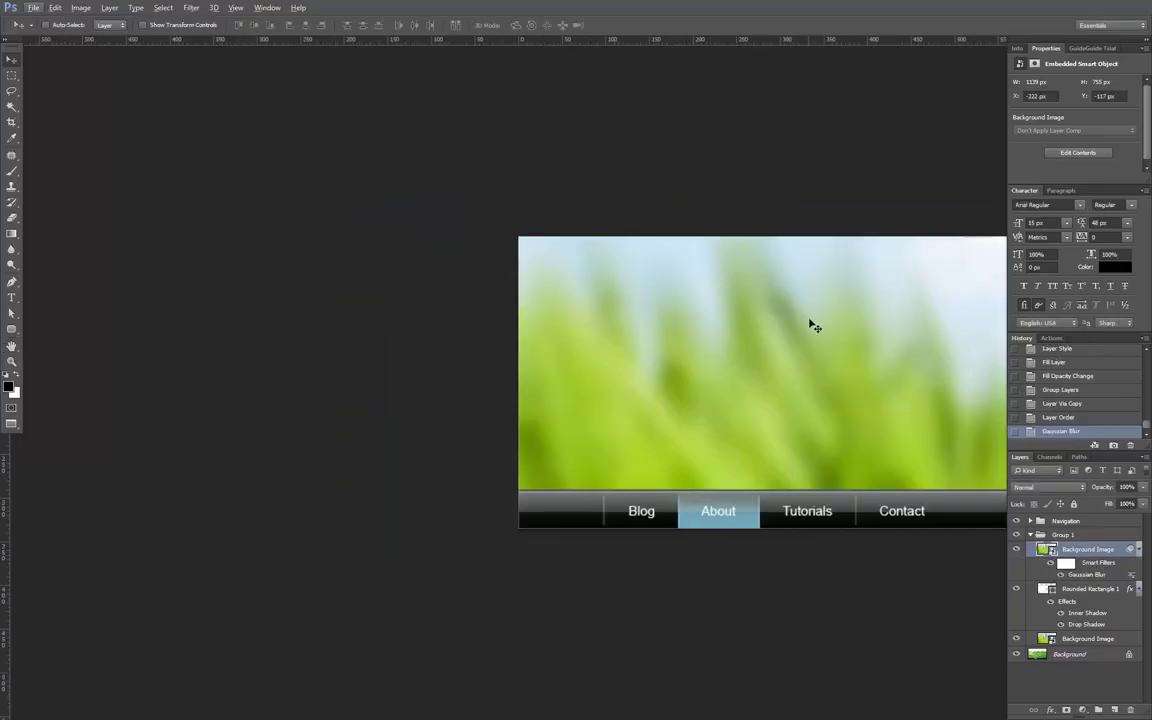
left_click_drag(664, 386, 597, 405)
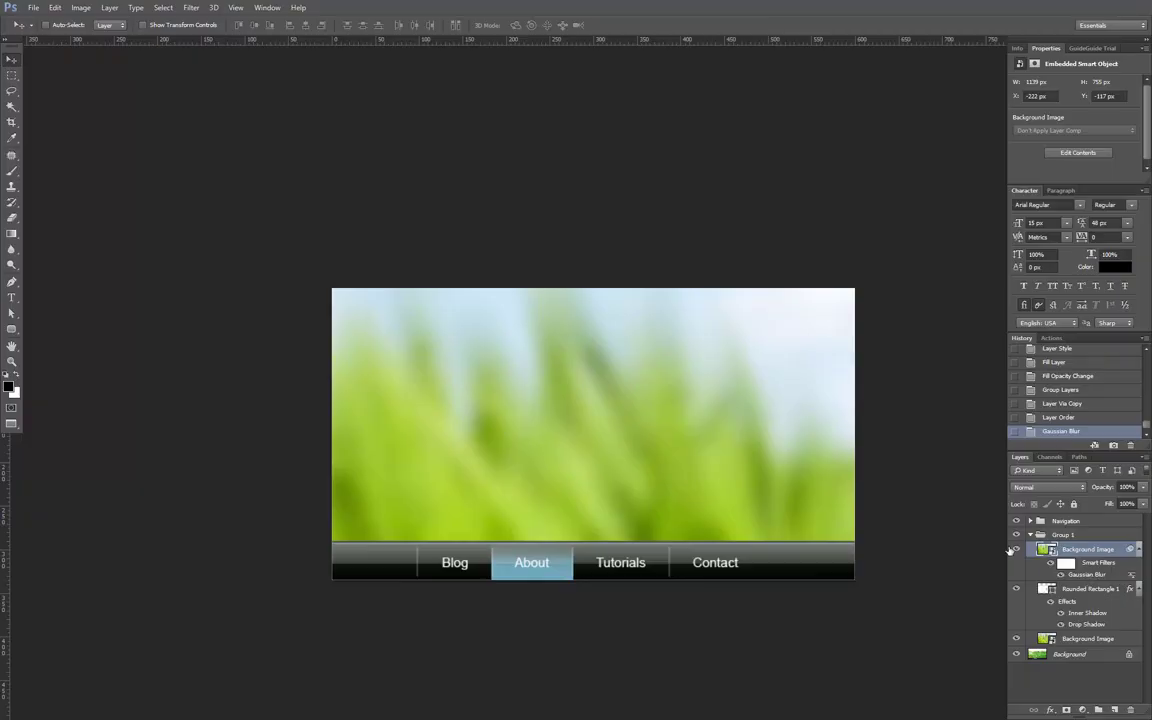
left_click(1015, 549)
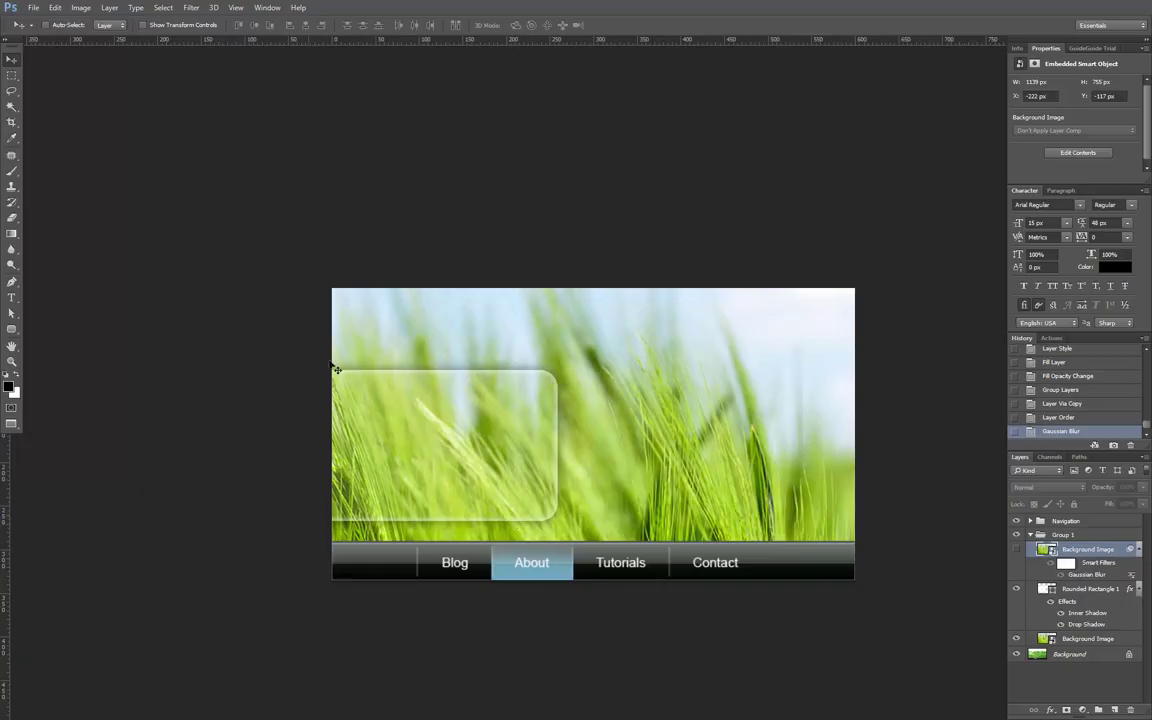
left_click(1079, 591)
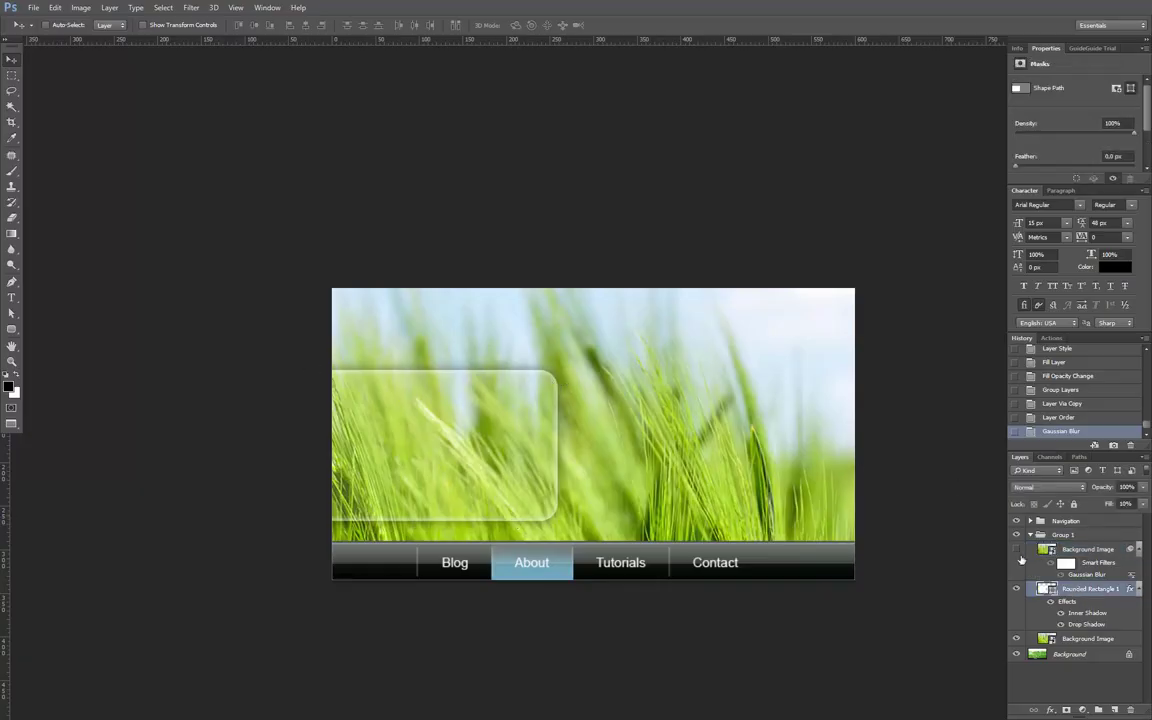
left_click(1017, 551)
- Select the blurred Background Image copy and collapse the effect lists of that copy and the rounded rectangle
left_click(1075, 551)
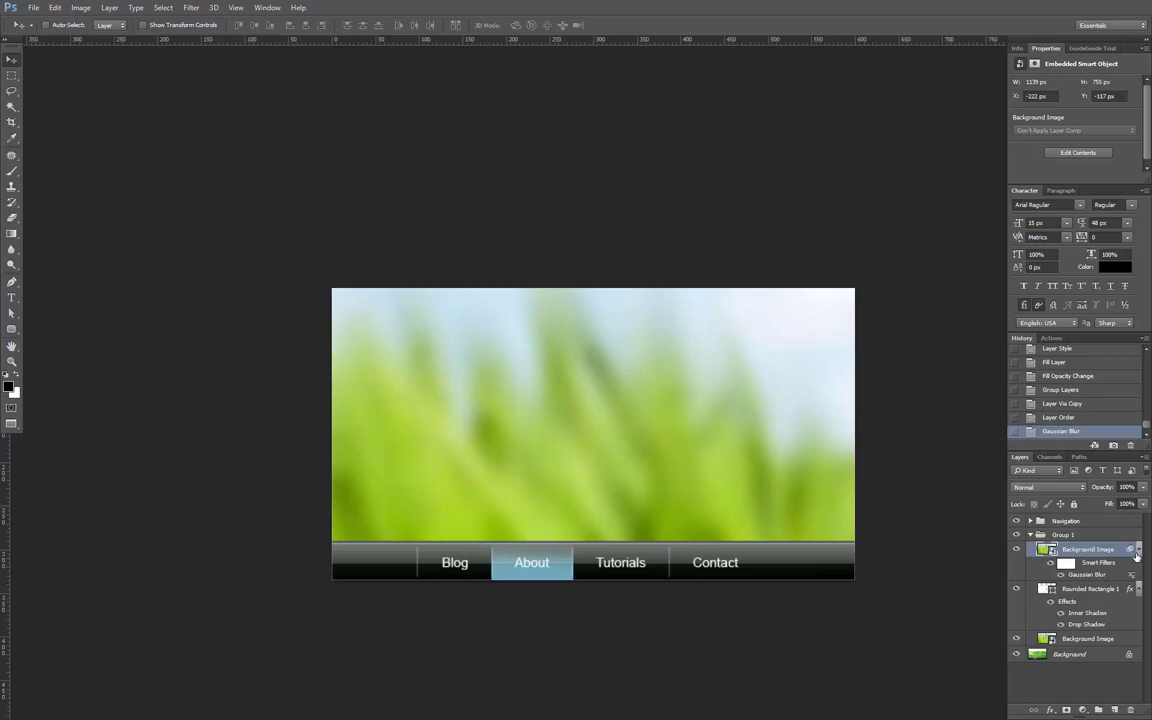
left_click(1138, 551)
left_click(1138, 565)
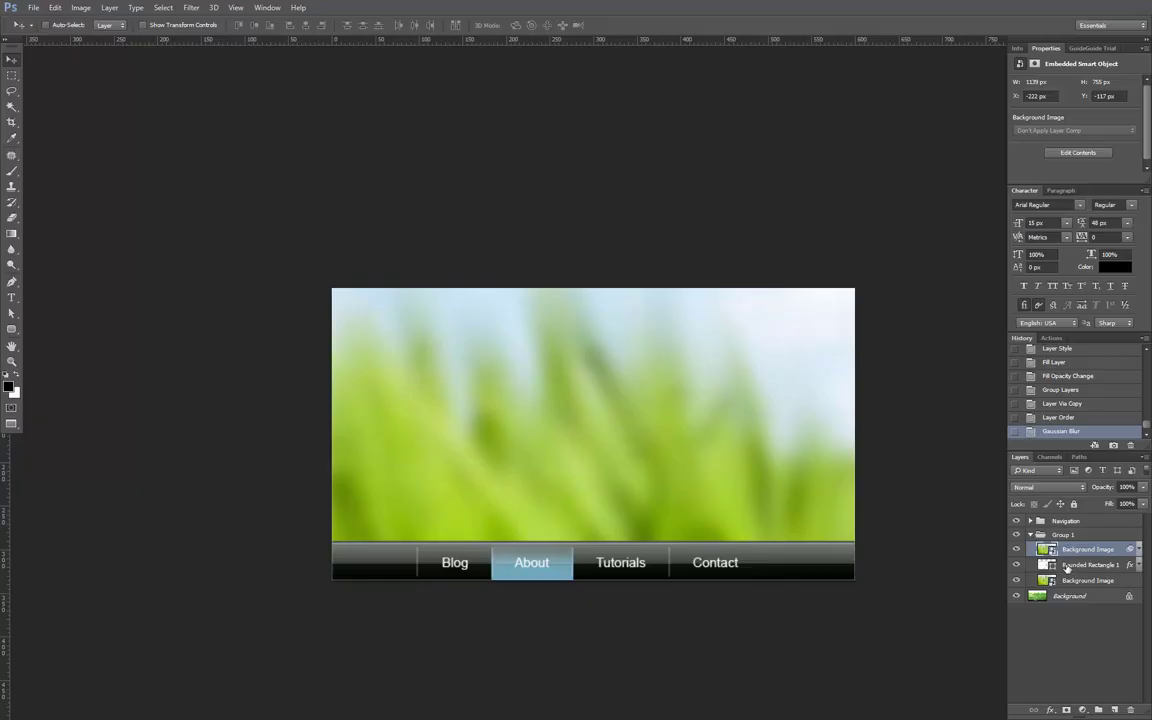
left_click(1075, 565)
left_click(1050, 565, "ctrl")
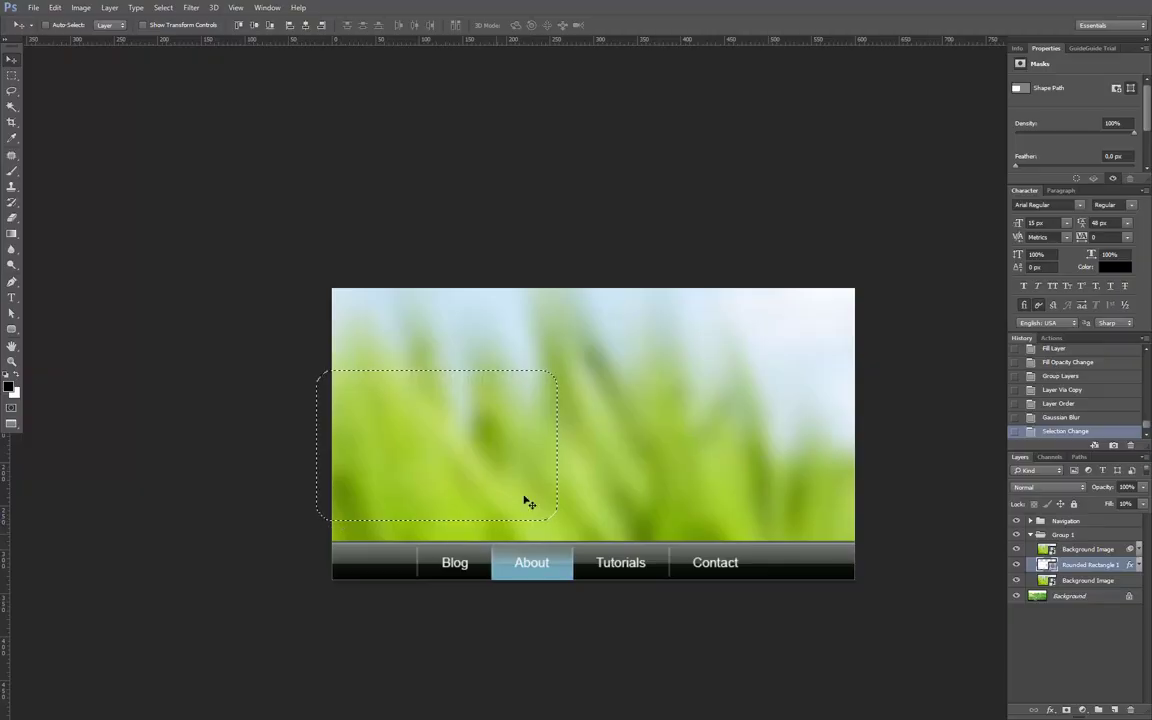
key("ctrl+d")
- Clip the blurred Background Image copy to the rounded rectangle layer beneath it with a clipping mask
left_click(1070, 550)
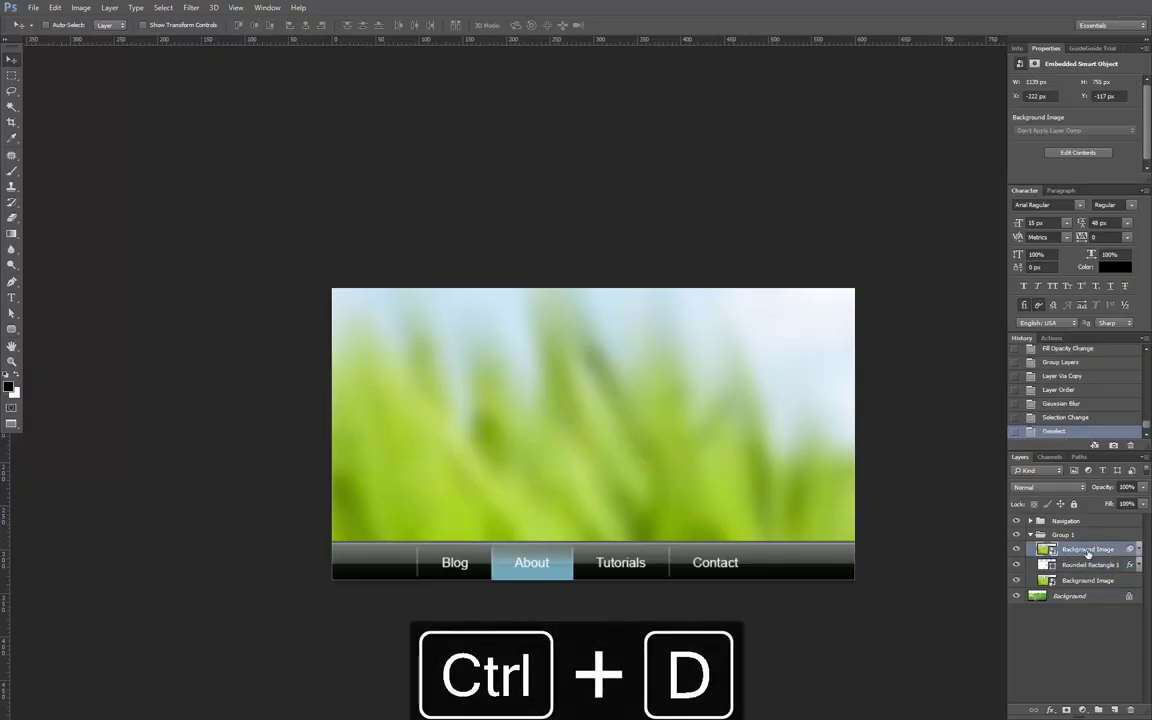
right_click(1088, 553)
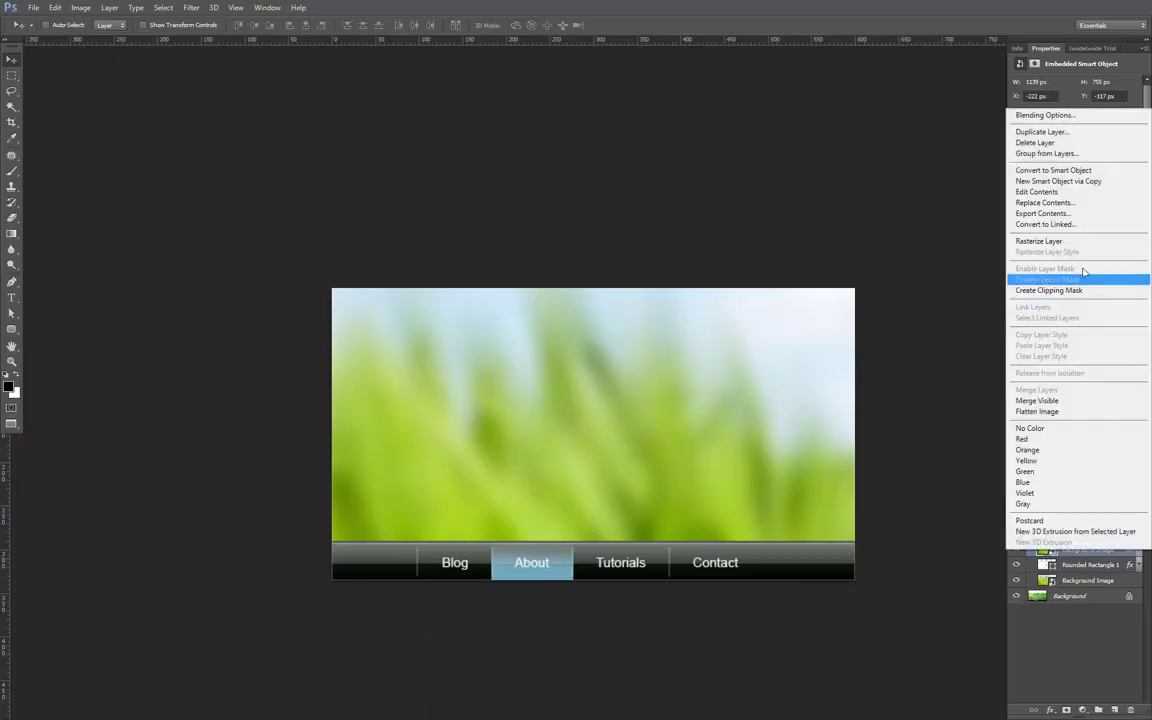
left_click(1060, 290)
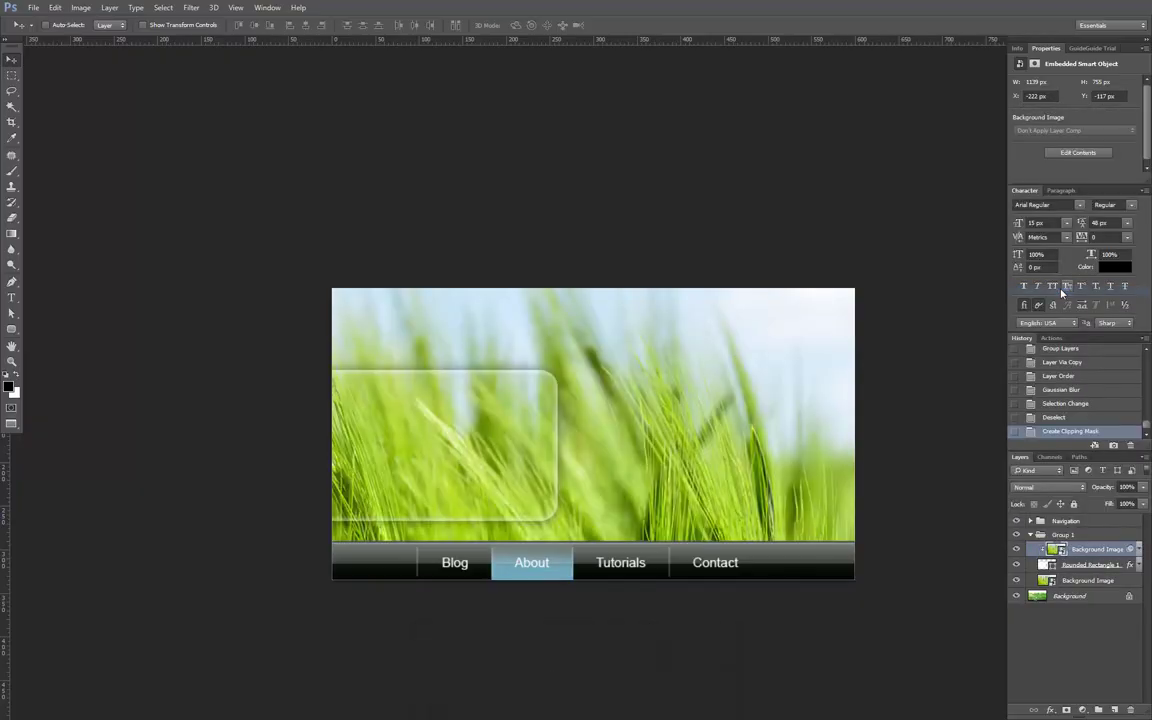
- Set the fill opacity of the Rounded Rectangle 1 layer to 100%
left_click(1100, 566)
left_click_drag(1133, 503, 1096, 501)
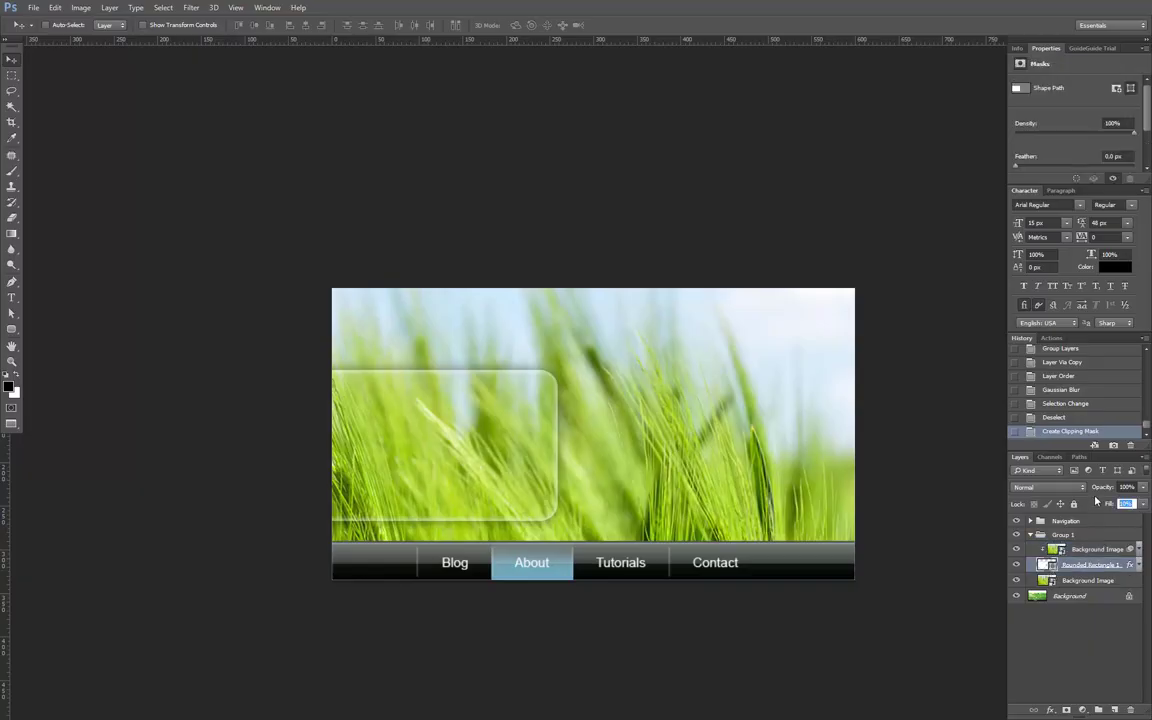
type("100")
key("Return")
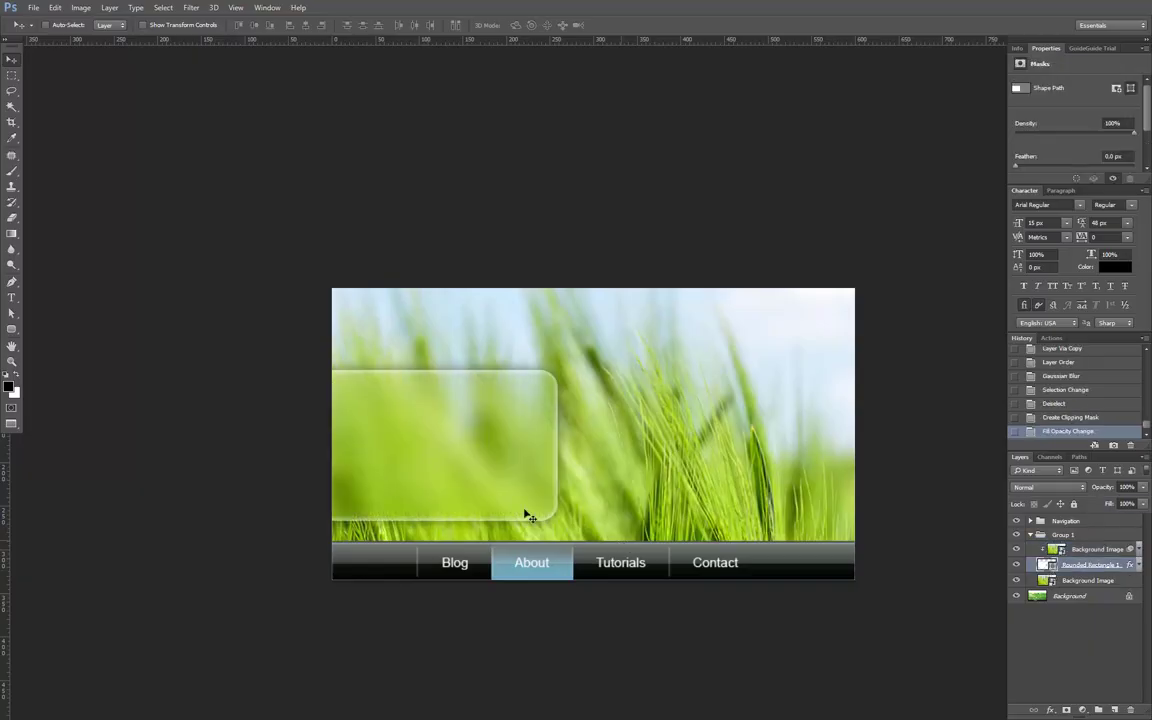
- Toggle the clipped blurred copy's visibility to compare the glass box with and without the blur
scroll(486, 483, "left", 3)
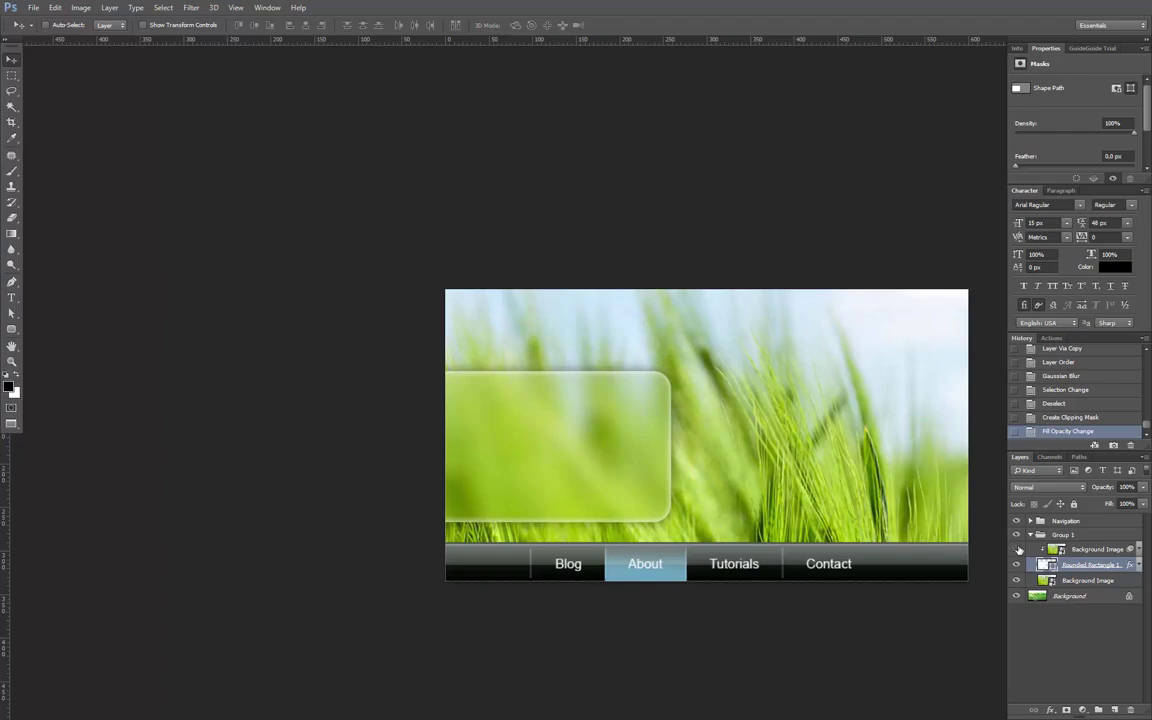
left_click(1017, 549)
left_click(1017, 549)
left_click(1017, 549)
left_click(1017, 549)
- Collapse Group 1 and add a white all-caps "psd tuts" text layer above it in Bebas Neue Bold
left_click(1031, 536)
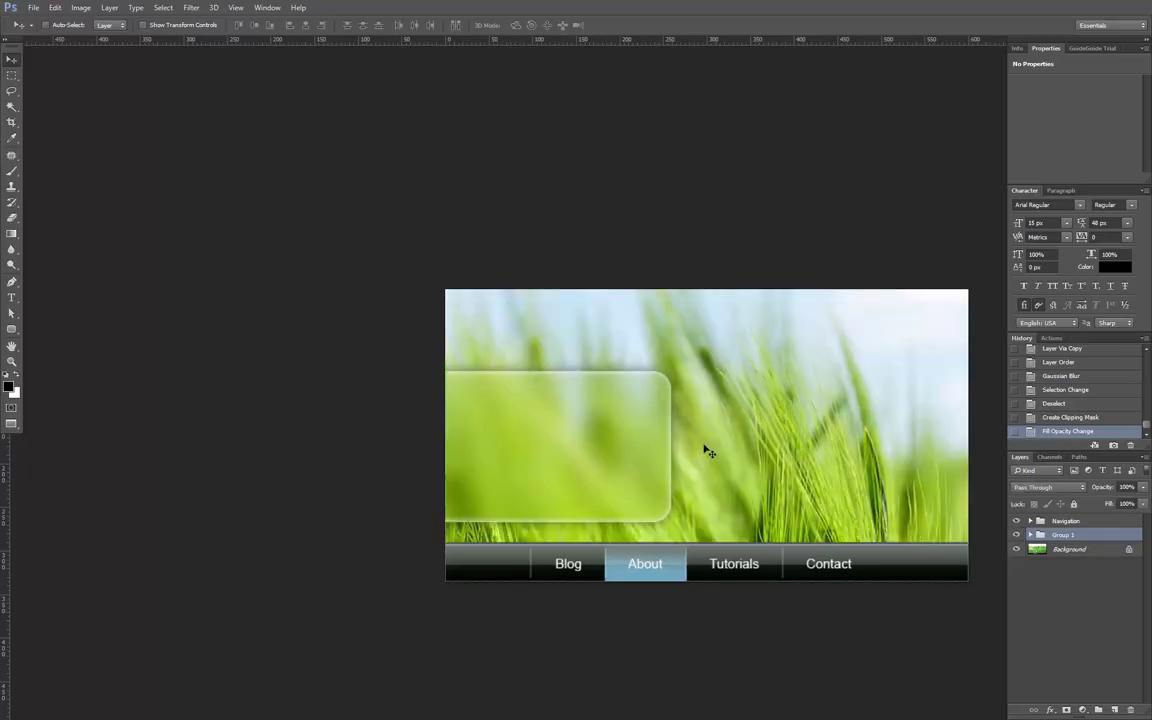
key("t")
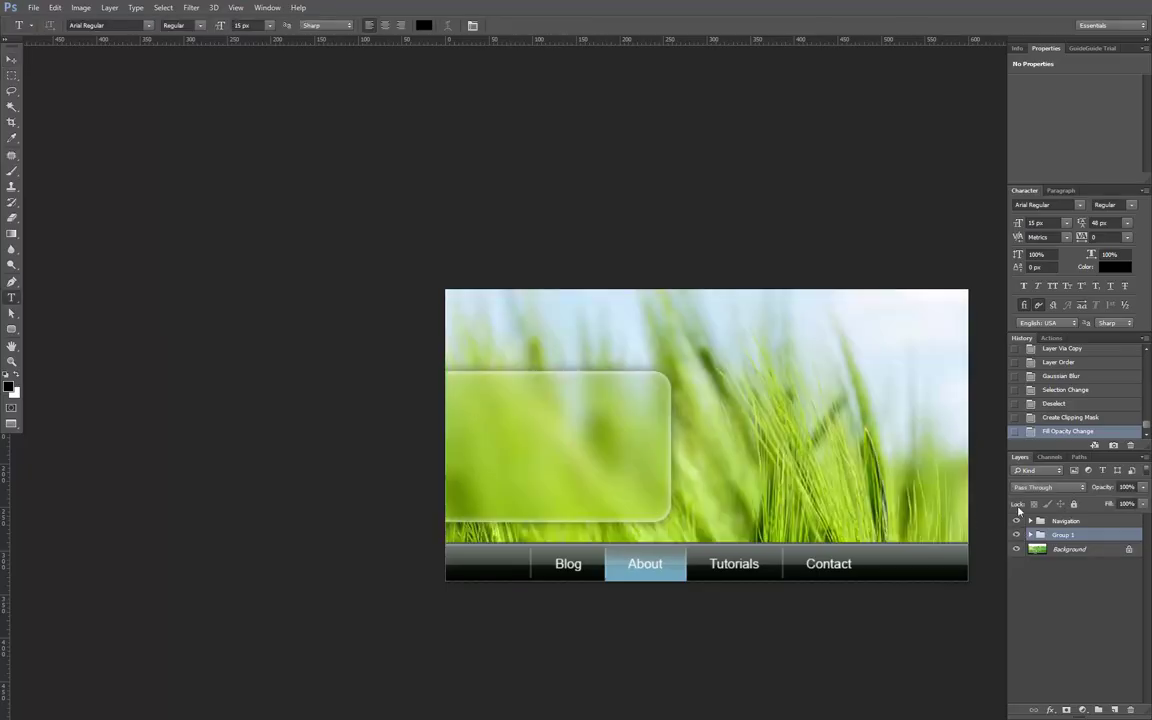
left_click(482, 333)
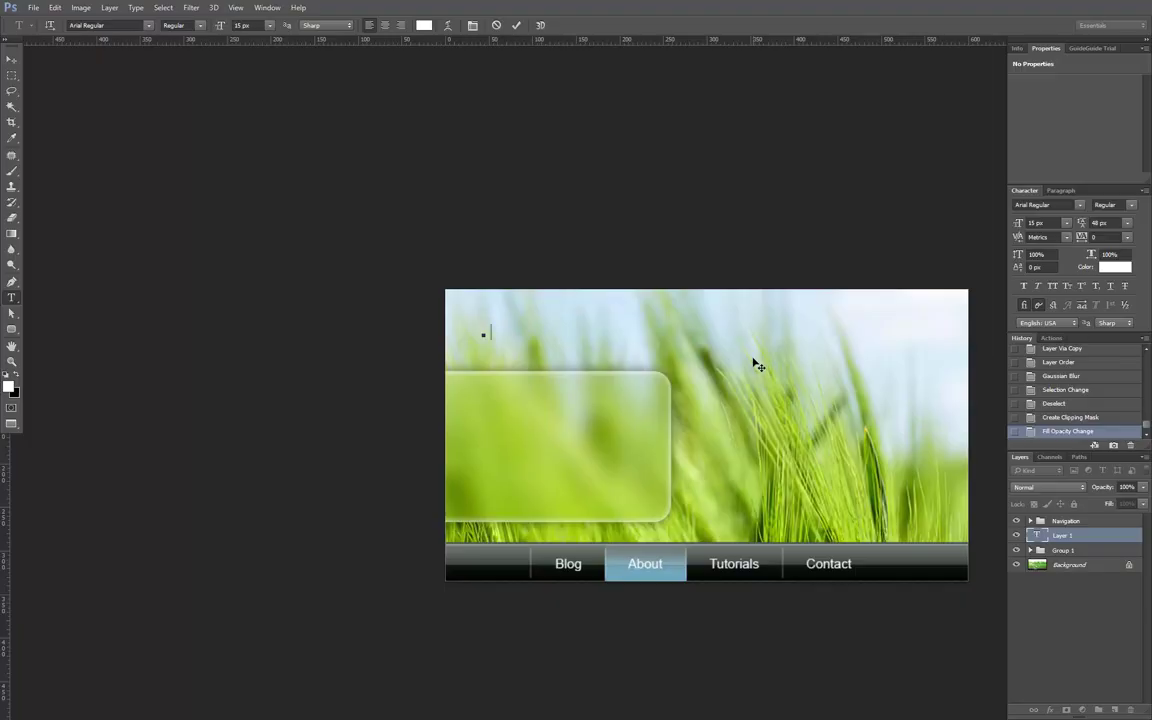
key("ctrl+a")
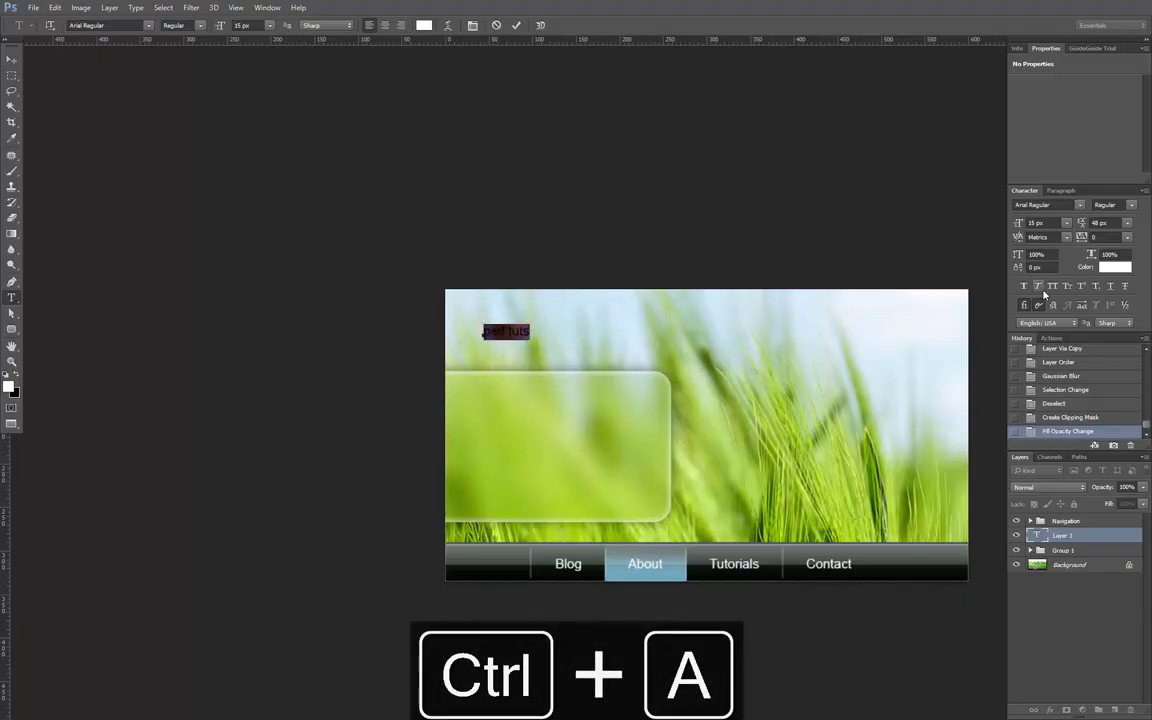
left_click(1060, 205)
type("beba")
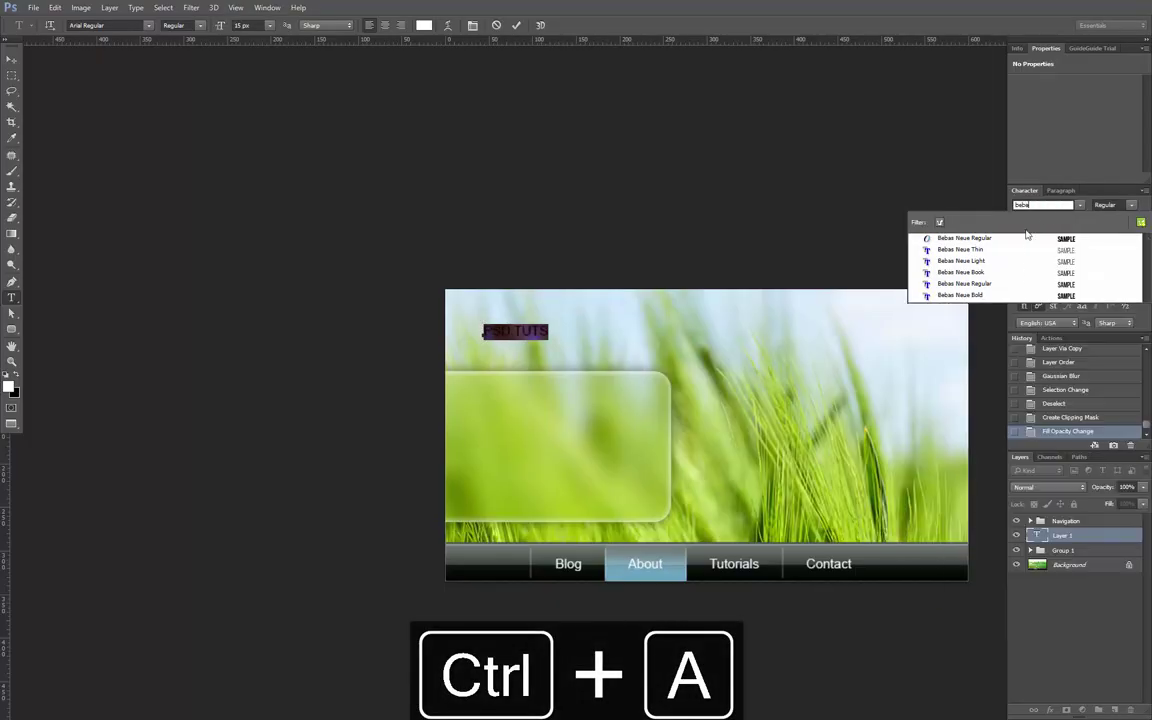
left_click(960, 295)
key("ctrl+Return")
- Move the PSD TUTS title onto the glass box and enlarge its text to 65 px
key("v")
left_click_drag(610, 337, 627, 454)
key("t")
left_click(512, 446)
key("ctrl+a")
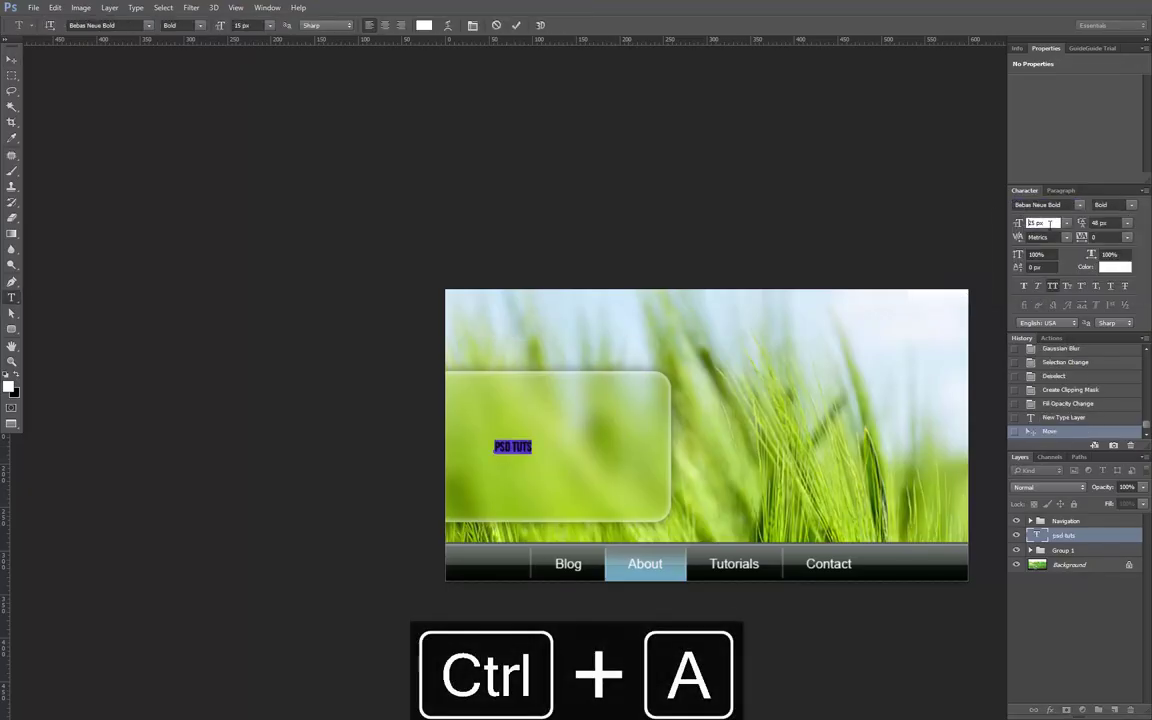
key("shift+Up")
key("shift+Up")
key("shift+Up")
key("shift+Up")
key("shift+Up")
key("ctrl+Return")
- Duplicate the PSD TUTS title directly below the original and set the copy's font to Arial Regular
key("v")
left_click_drag(601, 394, 608, 498)
key("t")
left_click(600, 488)
key("ctrl+a")
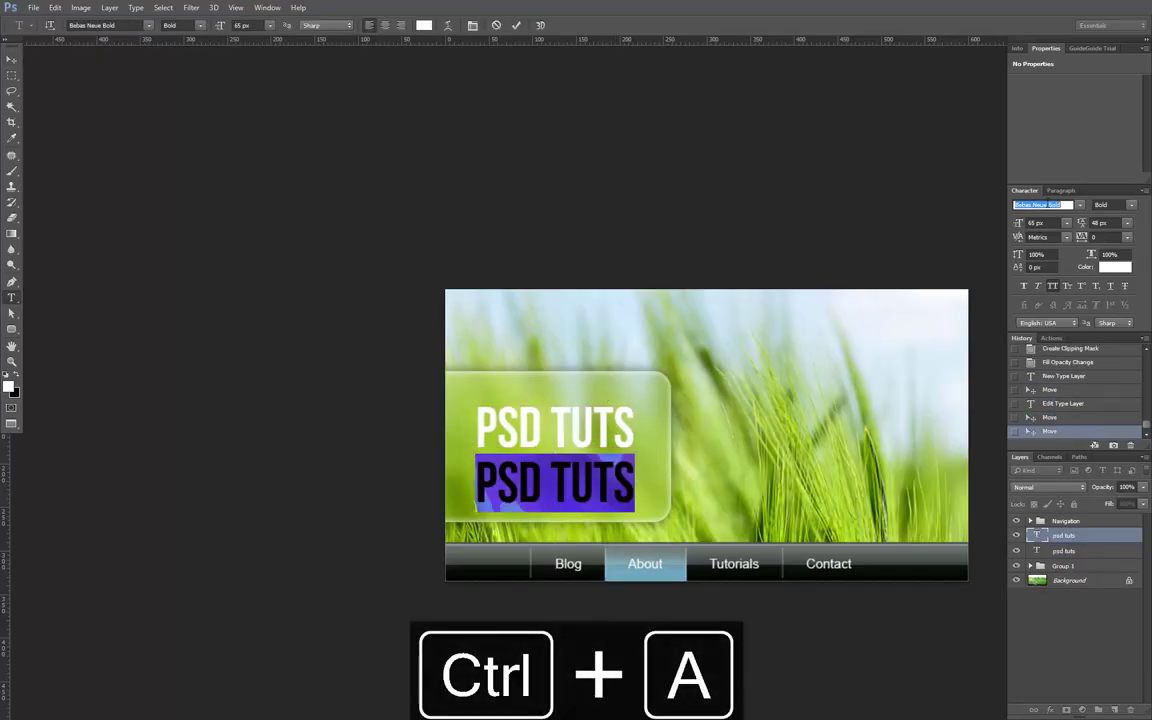
type("arial")
key("Return")
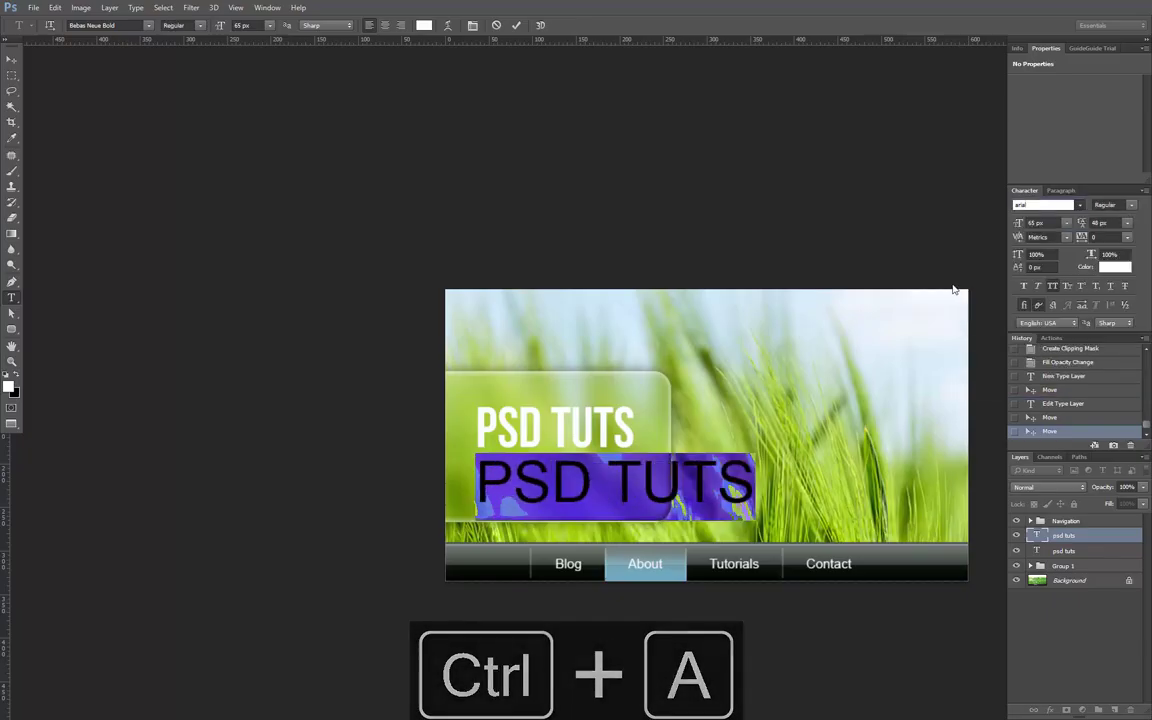
- Replace the duplicated text with "tutorial" and set its size to 35 px
left_click(601, 494)
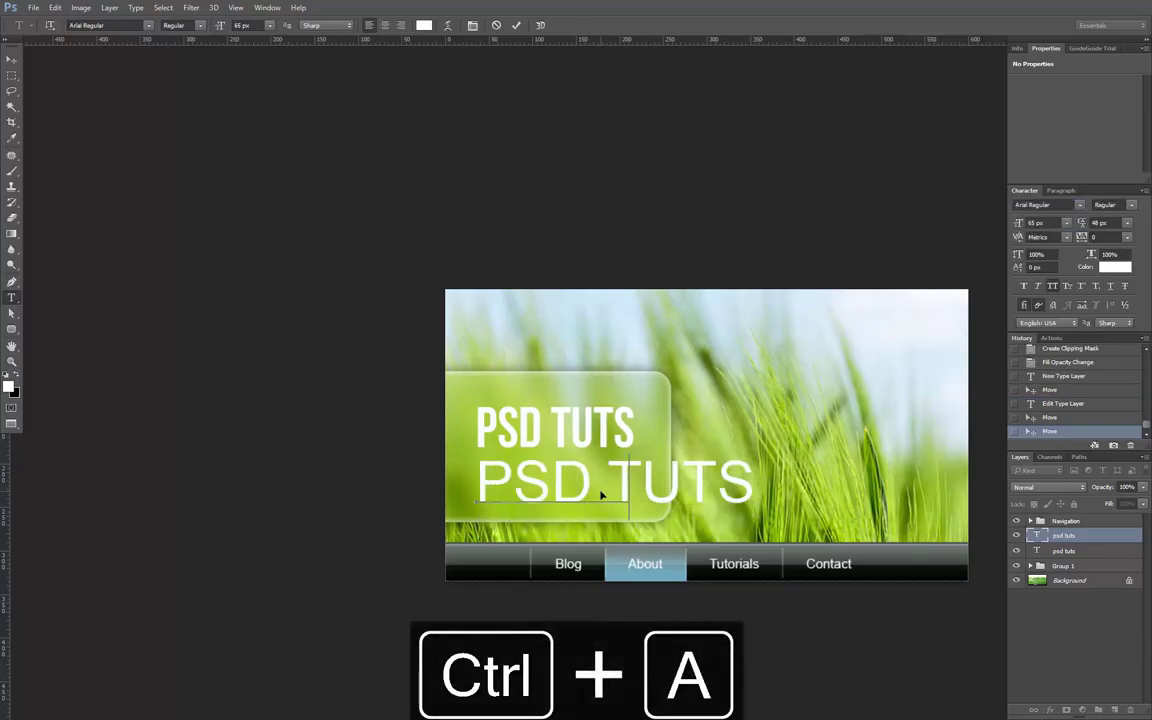
key("ctrl+a")
type("TUTORIAL")
key("ctrl+a")
double_click(1040, 222)
type("35")
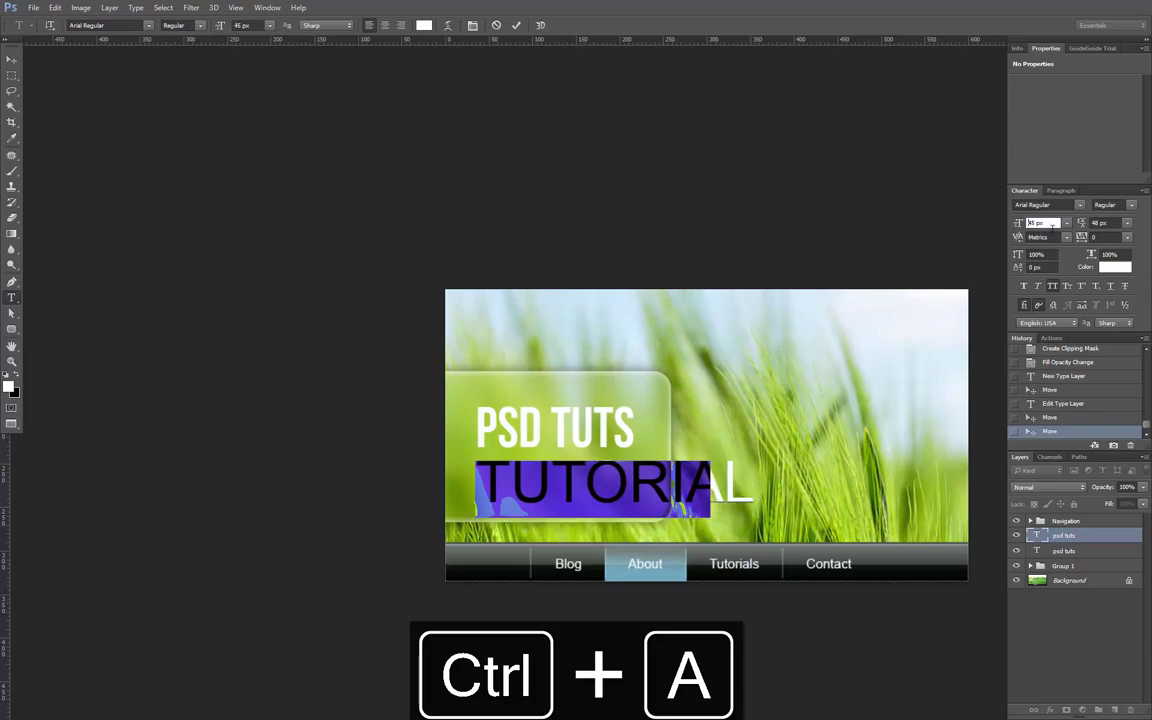
- Turn off All Caps for the tutorial text and colour it dark olive green, based on a green sampled from the glass box
left_click(1052, 286)
left_click(1112, 267)
left_click(630, 455)
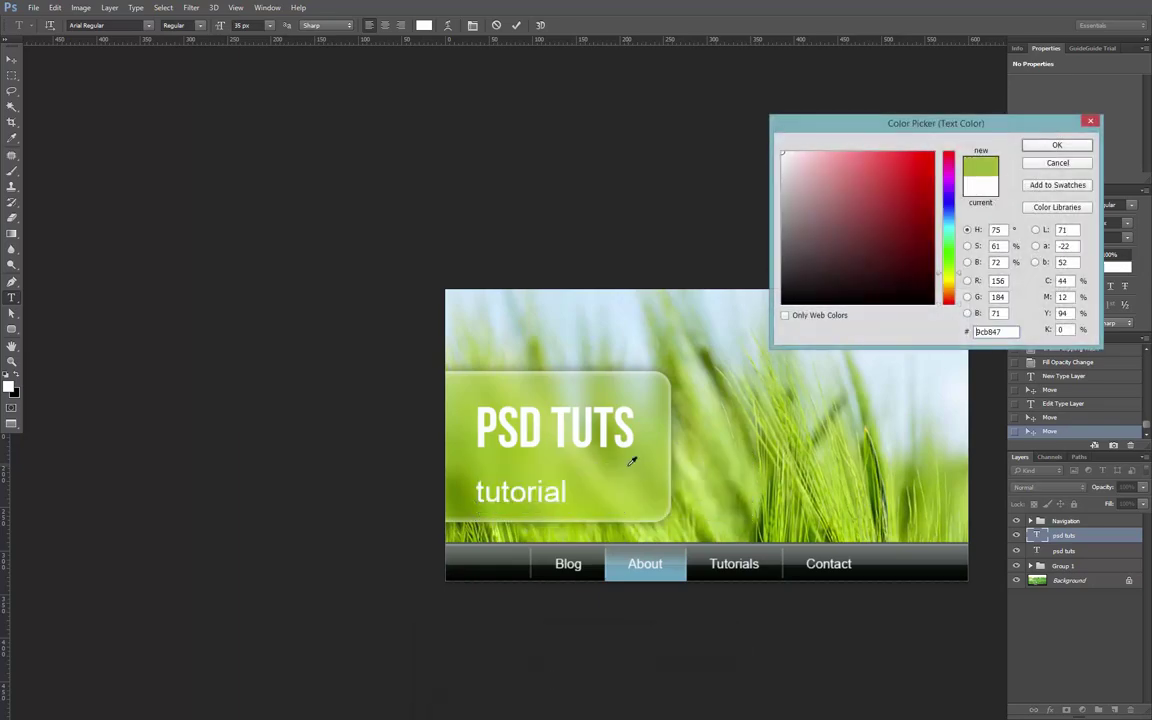
left_click(856, 252)
left_click(1055, 145)
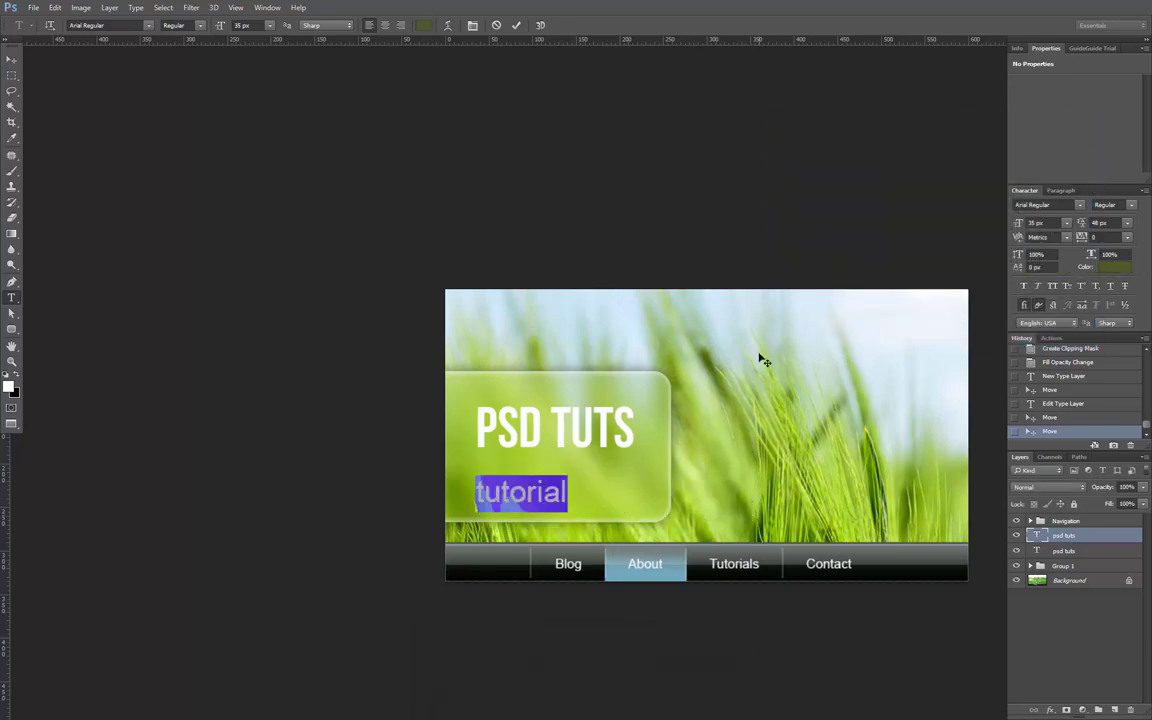
- Extend the subtitle wording to "Photoshop Tutorial" with both words capitalized
left_click(476, 491)
type("photoshop")
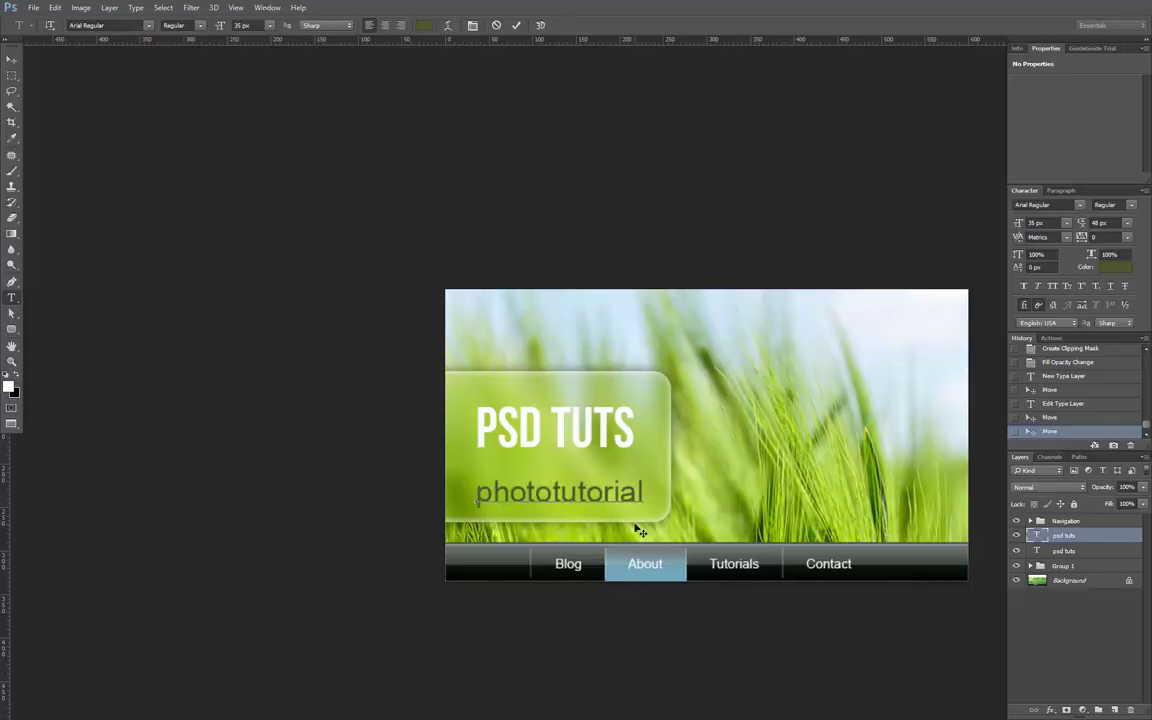
key("shift+Right")
type("P")
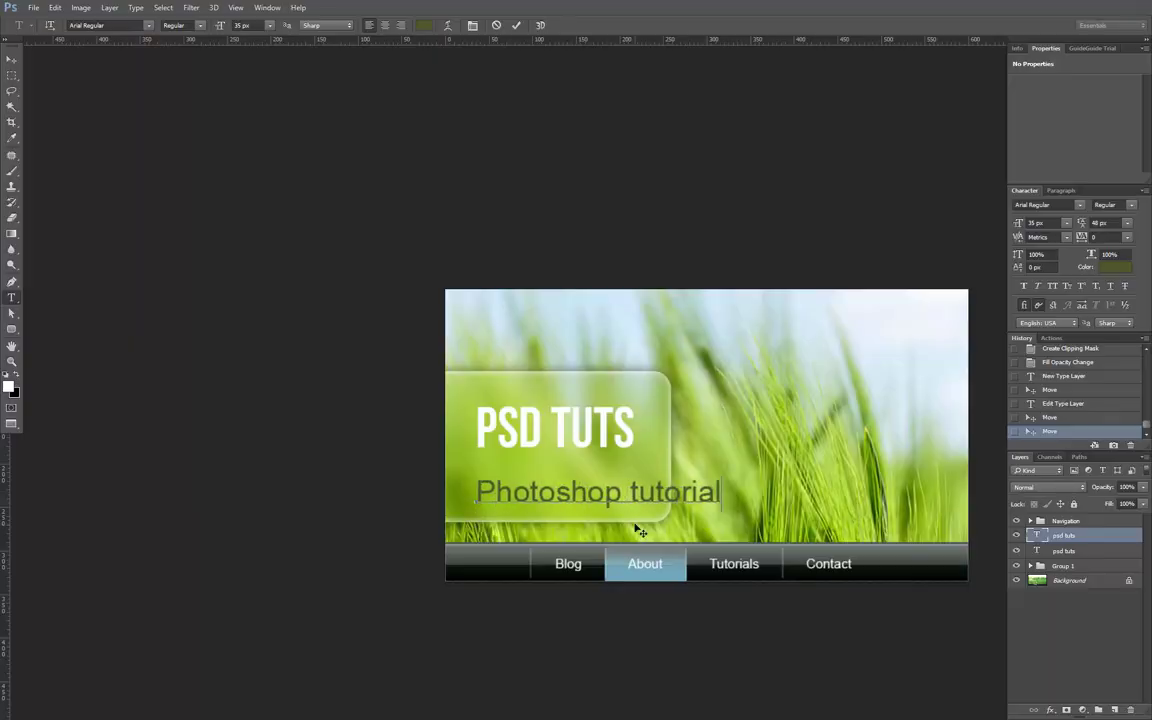
key("ctrl+Right")
key("shift+Right")
type("T")
- Set the whole Photoshop Tutorial subtitle to 18 px and commit the text edit
key("ctrl+a")
left_click(1040, 222)
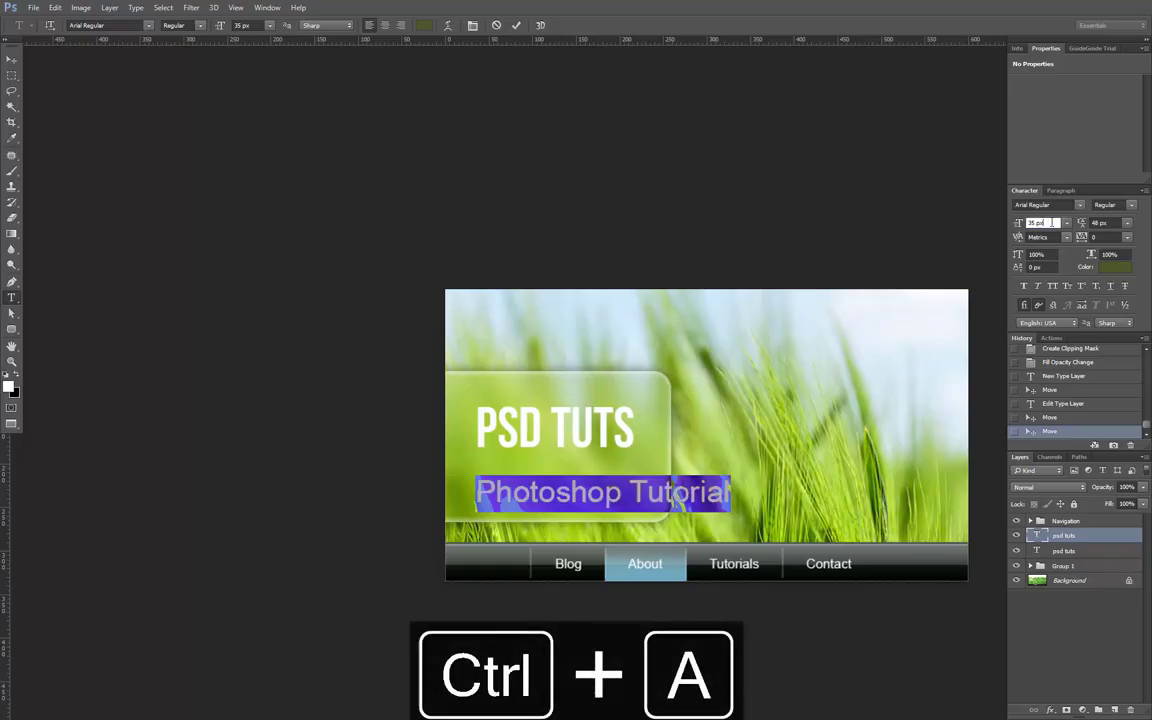
type("15")
key("Return")
type("18")
key("Return")
left_click(516, 25)
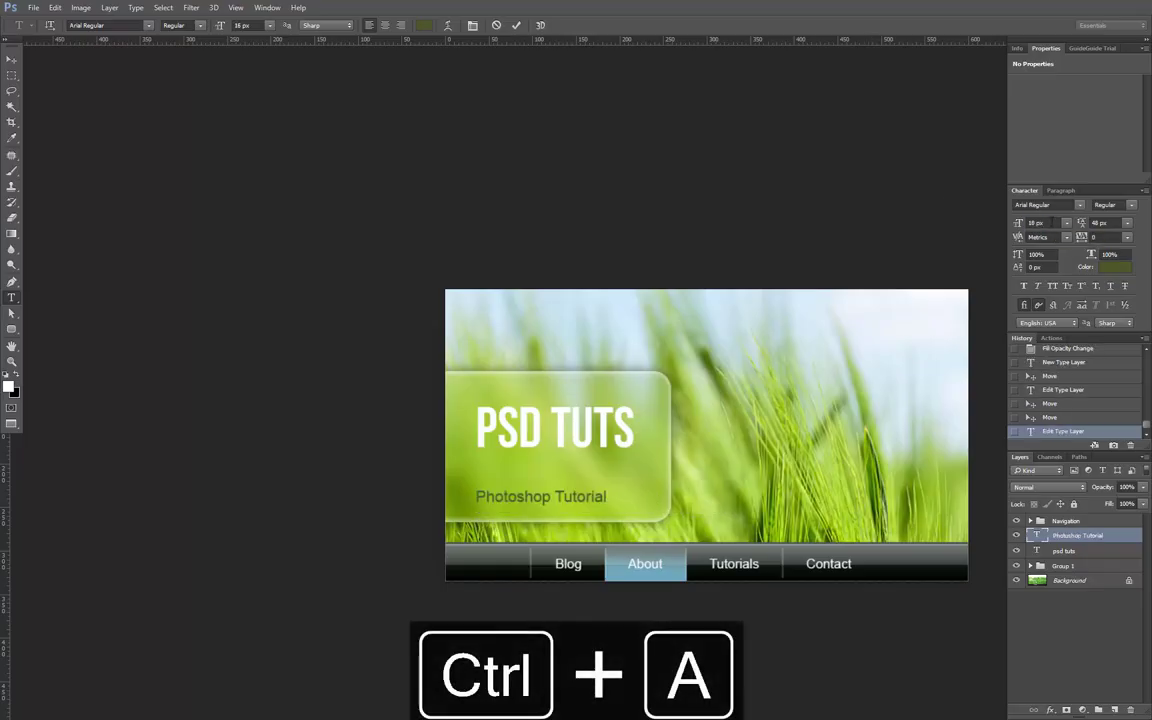
- Centre-align the text of the title and subtitle layers and align both layers by their horizontal centers
left_click(576, 419, "ctrl+shift")
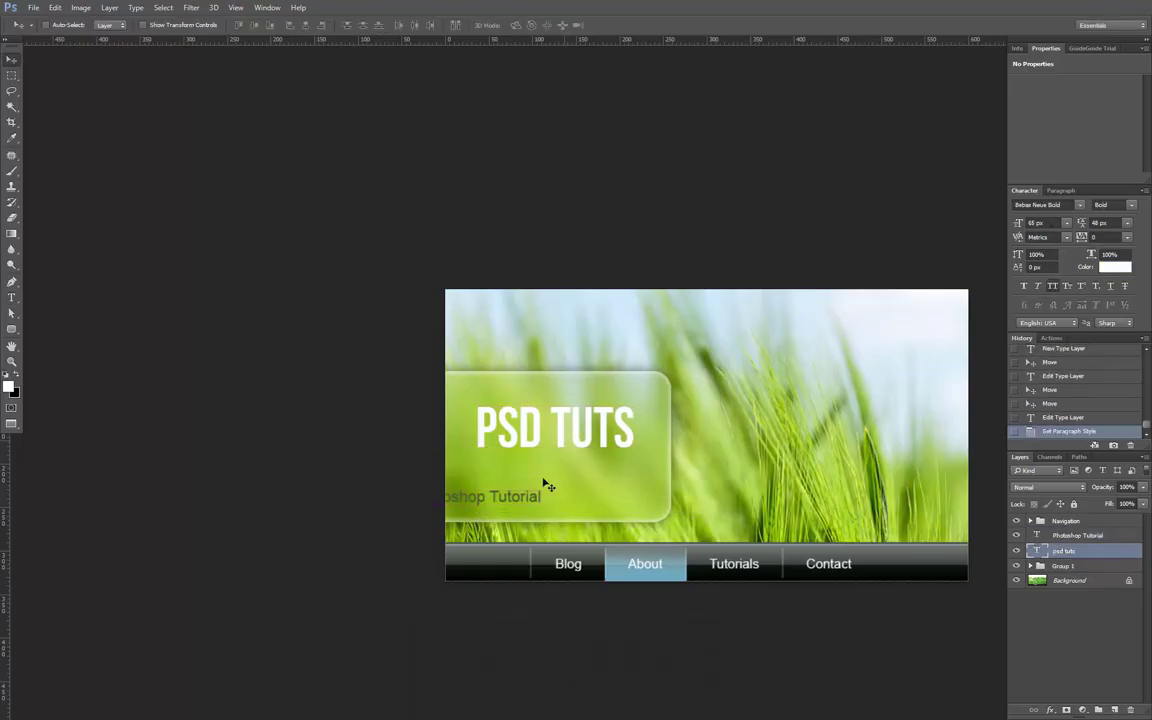
left_click(402, 26)
left_click(369, 25)
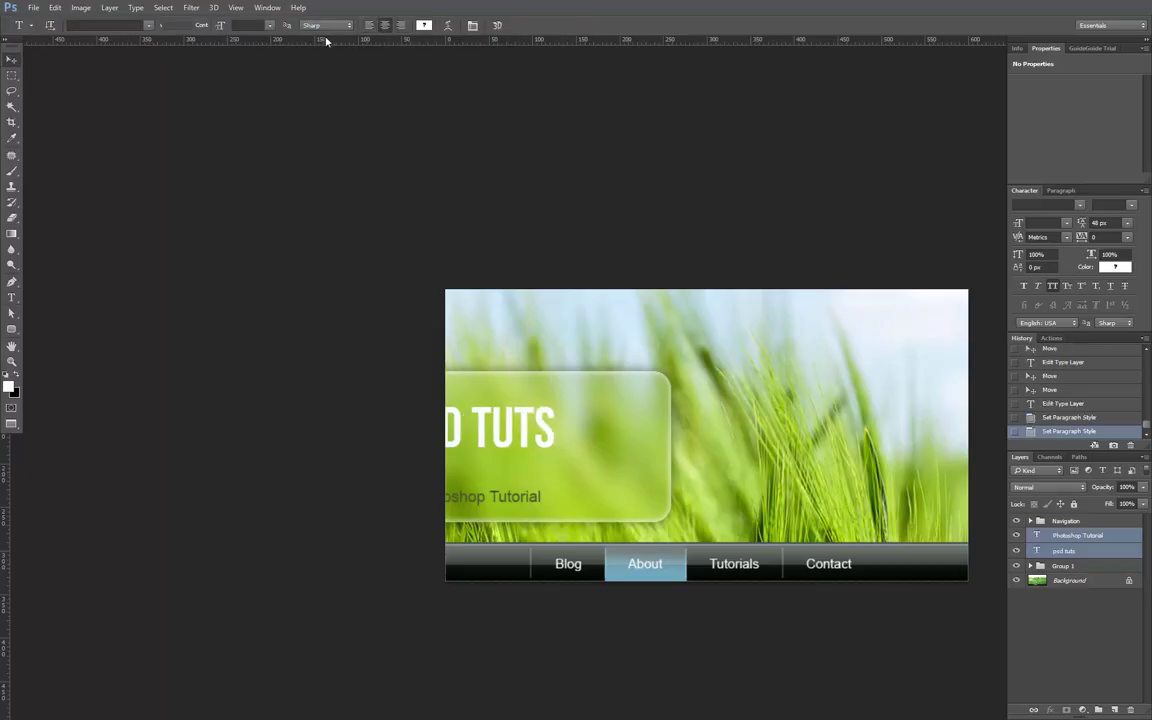
key("v")
left_click(305, 25)
- Centre the two text lines inside the glass box, with the subtitle close beneath the title
left_click_drag(564, 407, 645, 407)
left_click_drag(637, 459, 643, 488)
left_click(579, 494, "ctrl+shift")
left_click_drag(576, 476, 576, 458)
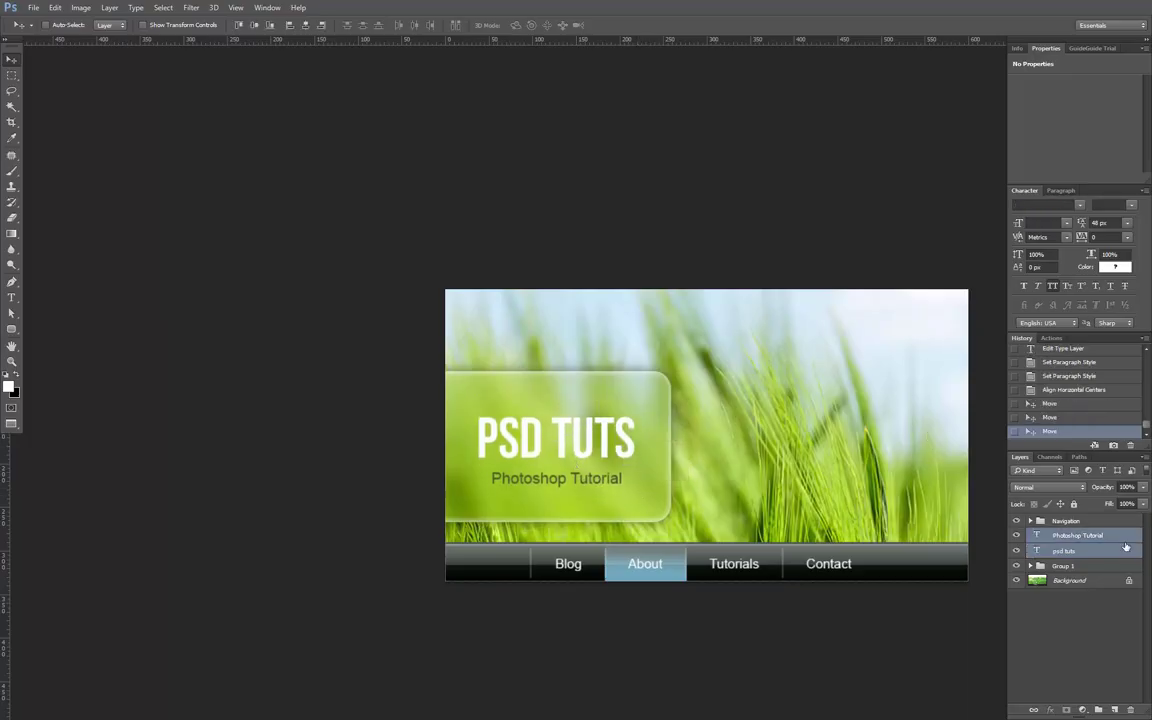
- Move the Photoshop Tutorial and psd tuts text layers into Group 1 and collapse the group
left_click(1029, 566)
left_click_drag(1045, 545, 1044, 566)
left_click(1031, 535)
left_click(1072, 537)
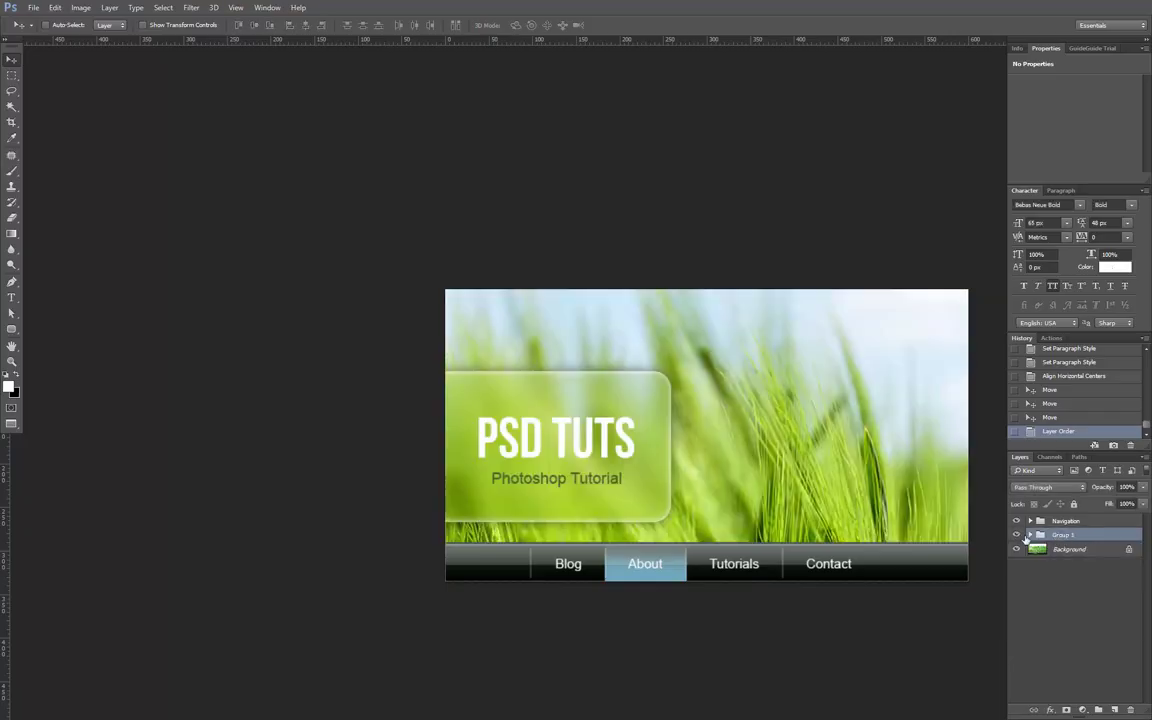
- Rename Group 1 as Label, try it above the Navigation group and return it beneath that group
double_click(1062, 536)
type("Label")
key("Return")
key("ctrl+bracketright")
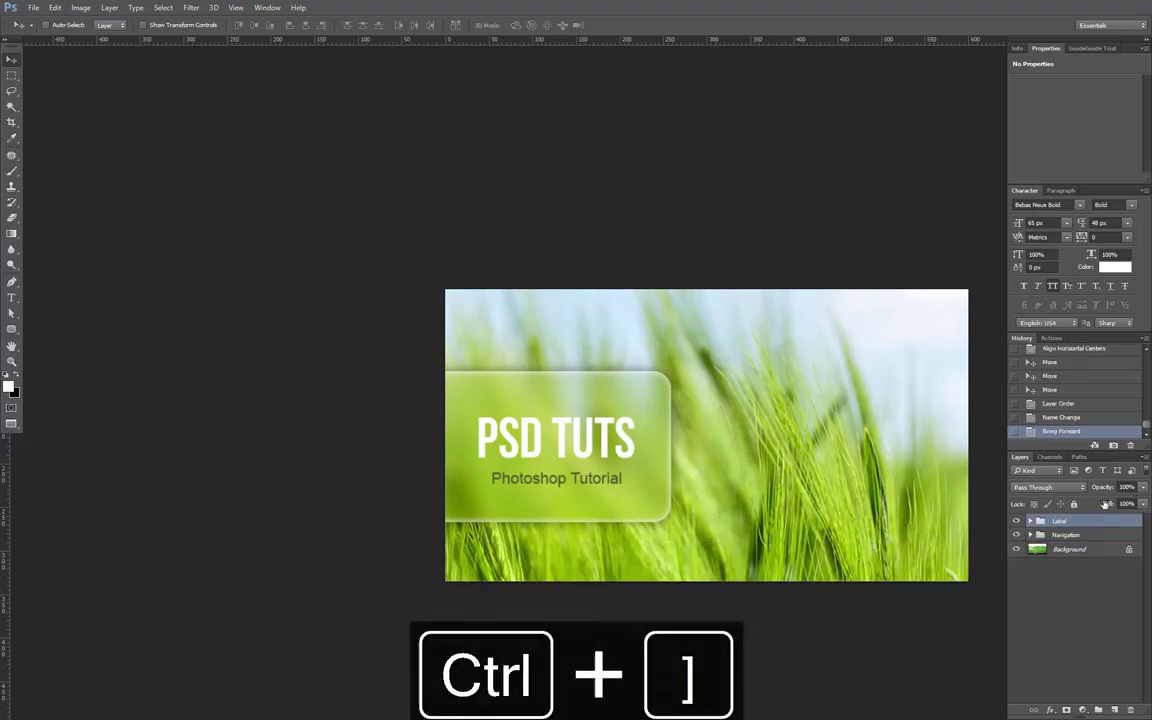
key("ctrl+bracketleft")
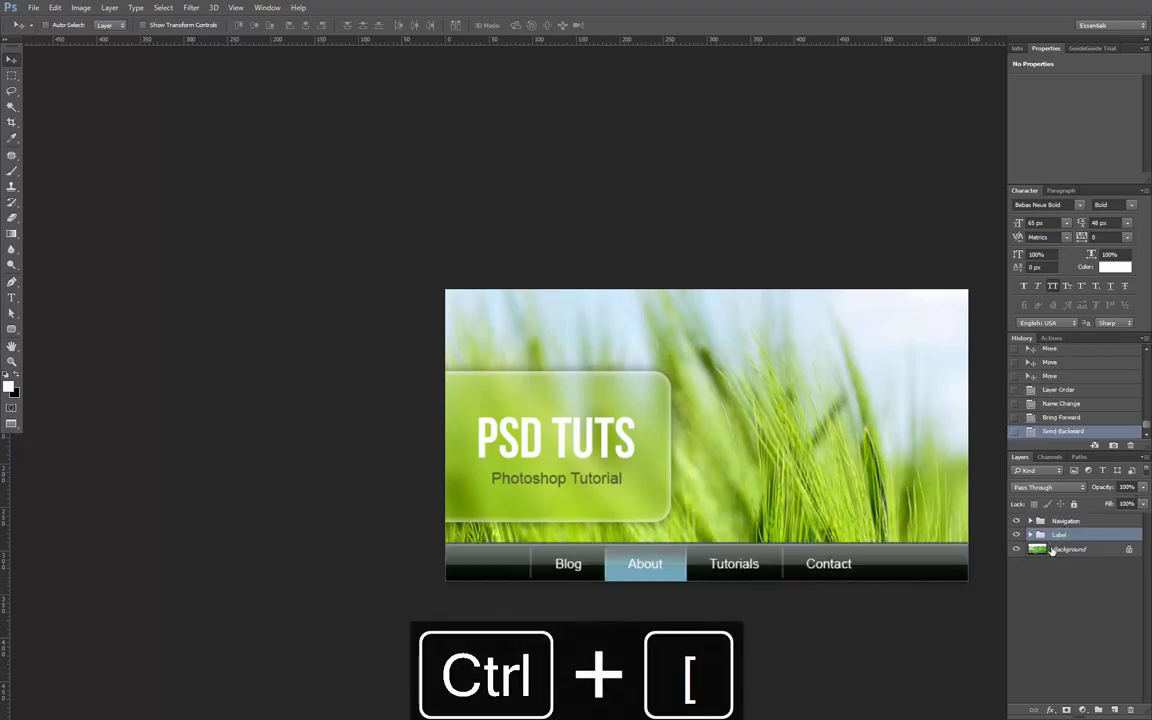
- Hide and reshow the Navigation and Label groups to compare the recreated header with the original Background image
left_click(1052, 551)
left_click_drag(1016, 521, 1017, 535)
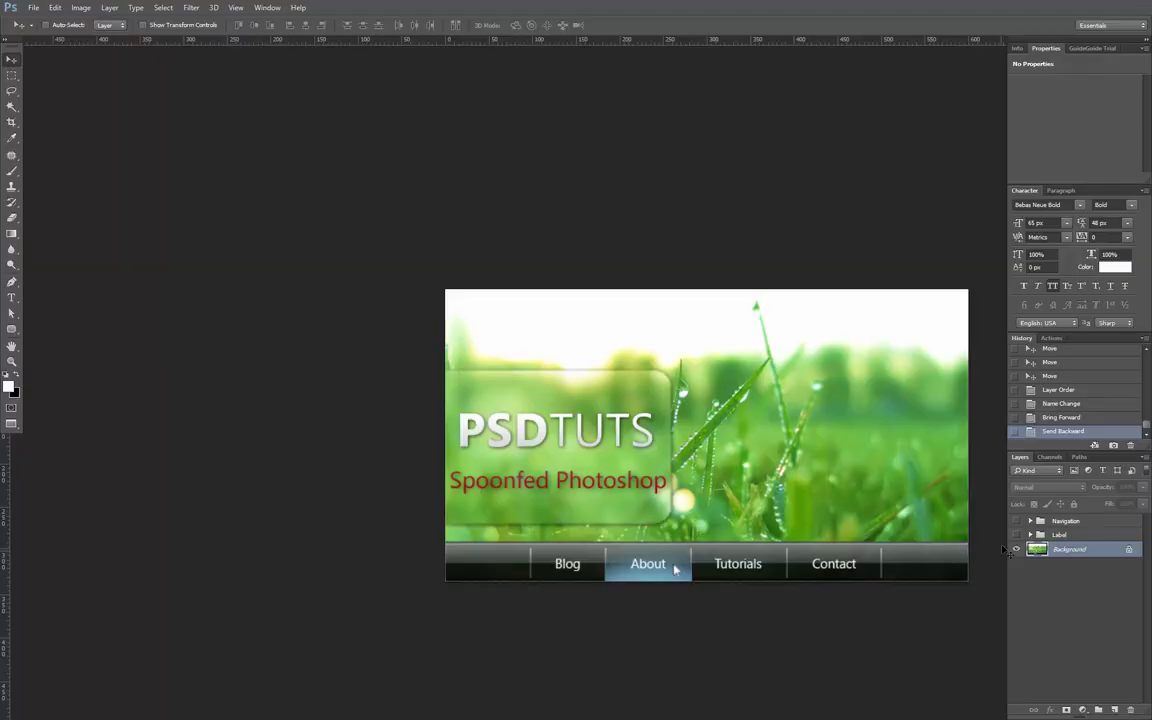
left_click_drag(1015, 536, 1016, 521)
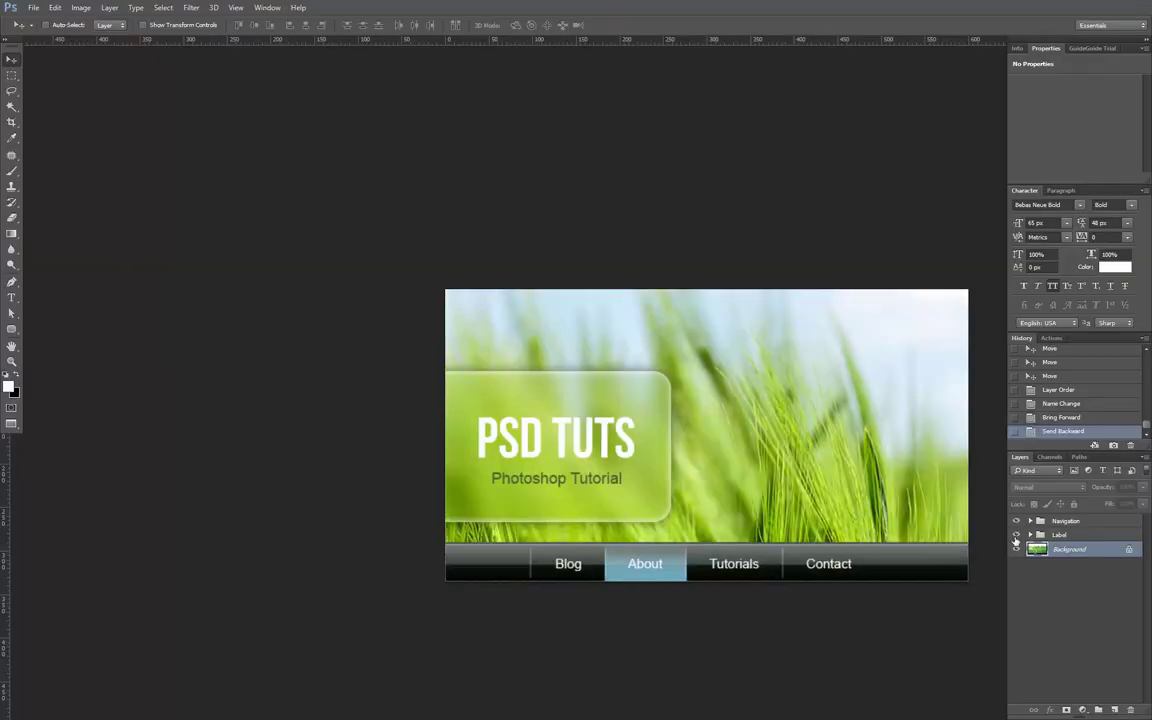
key("ctrl+alt+0")
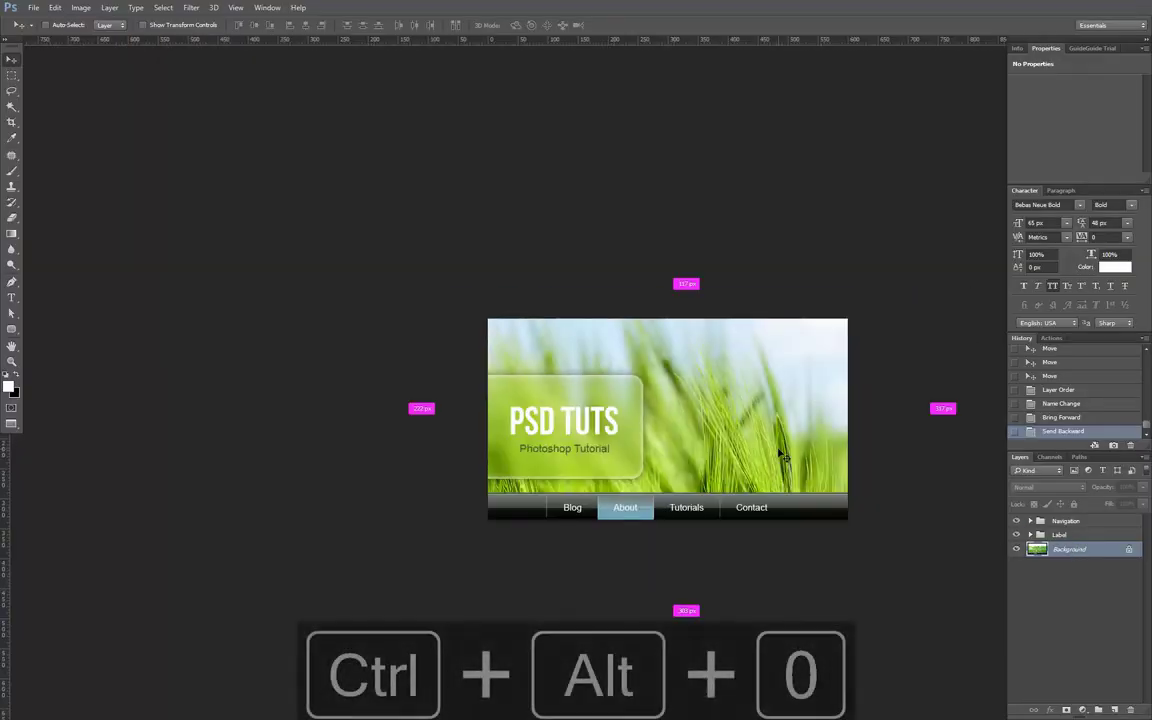
left_click_drag(681, 419, 595, 402)
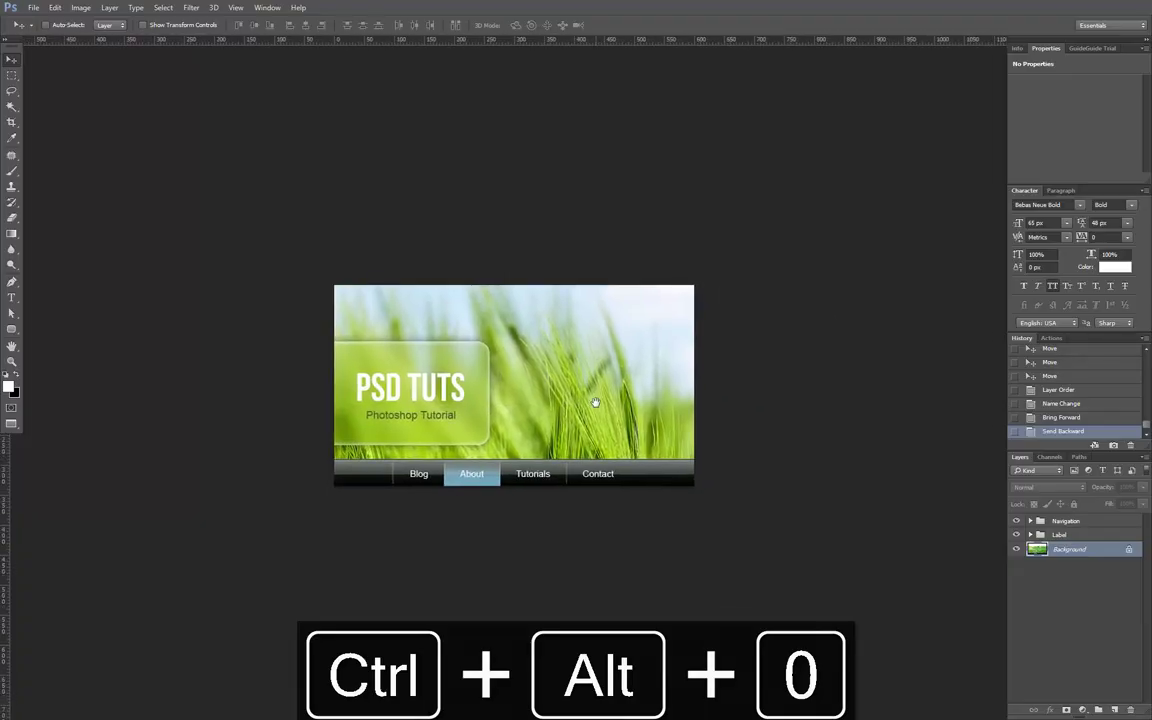